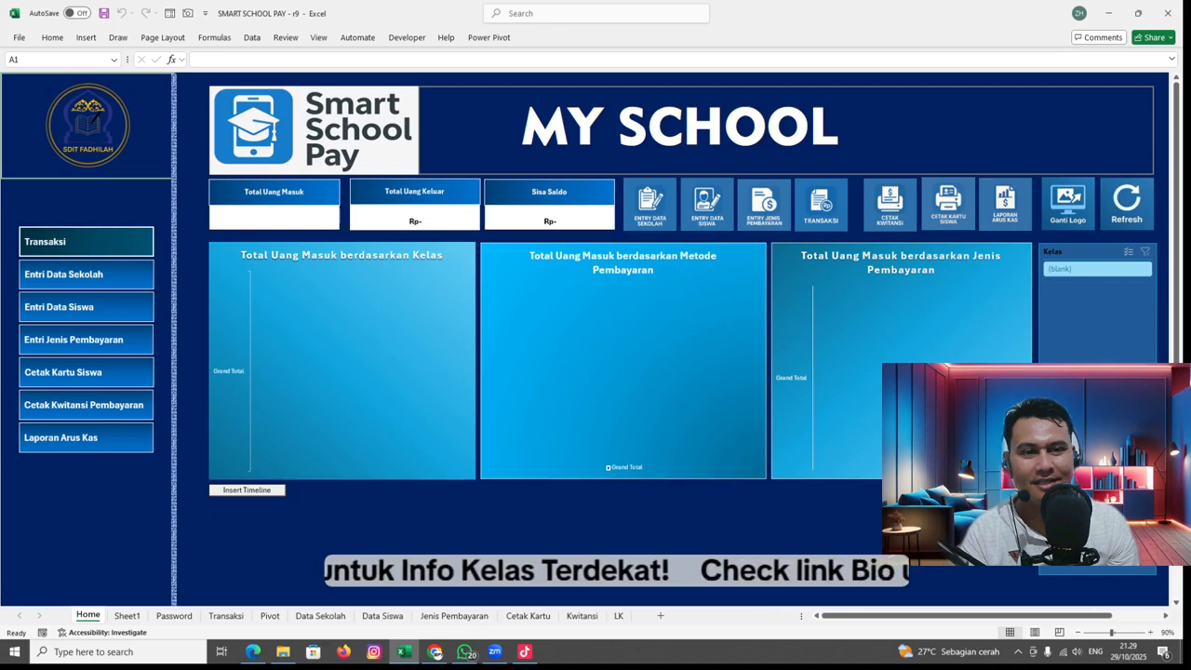
- Review the "What to learn?" topic list on Sheet1 and the payment table on the Transaksi sheet
key("ctrl+Page_Down")
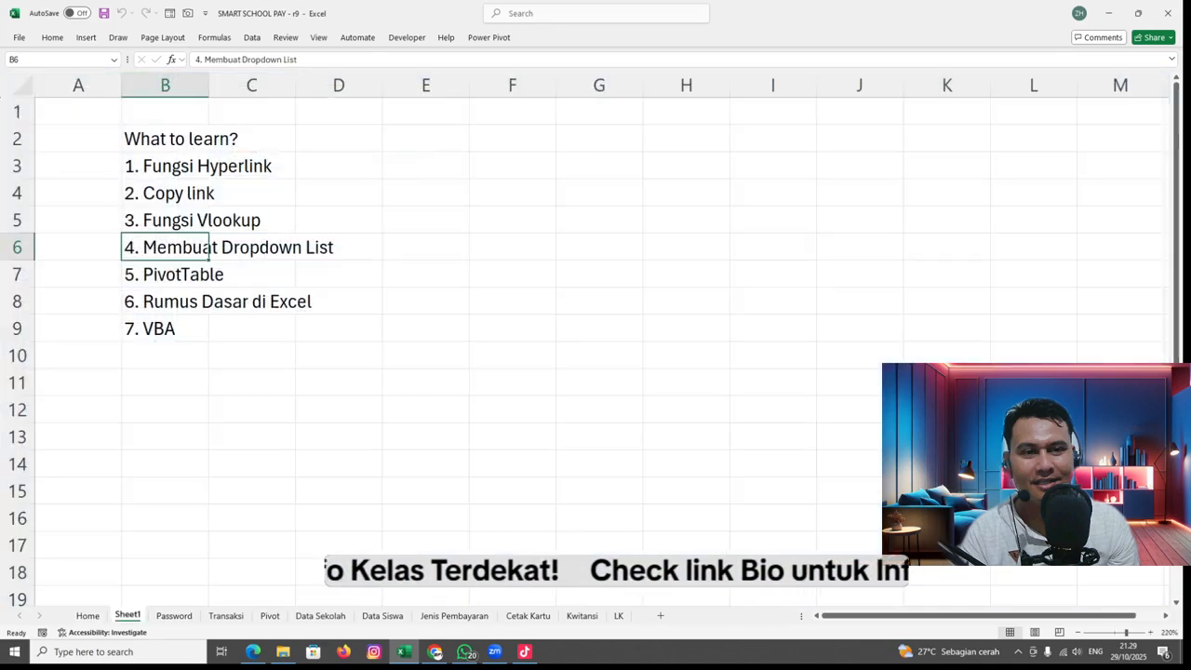
key("Down")
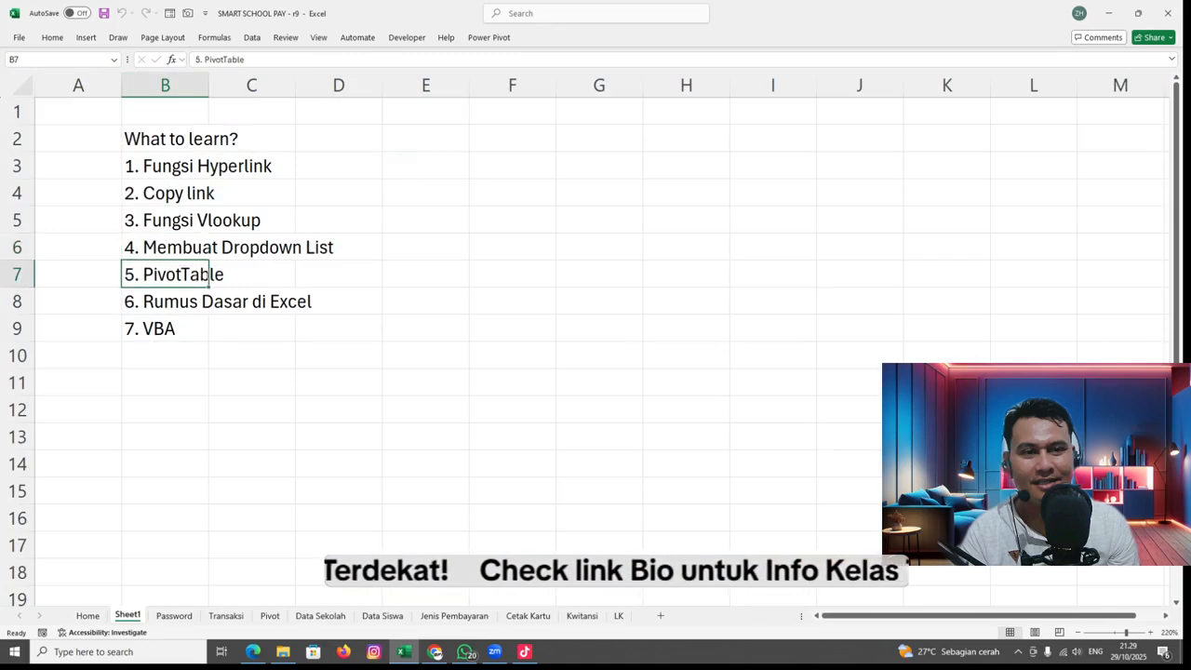
key("ctrl+Page_Up")
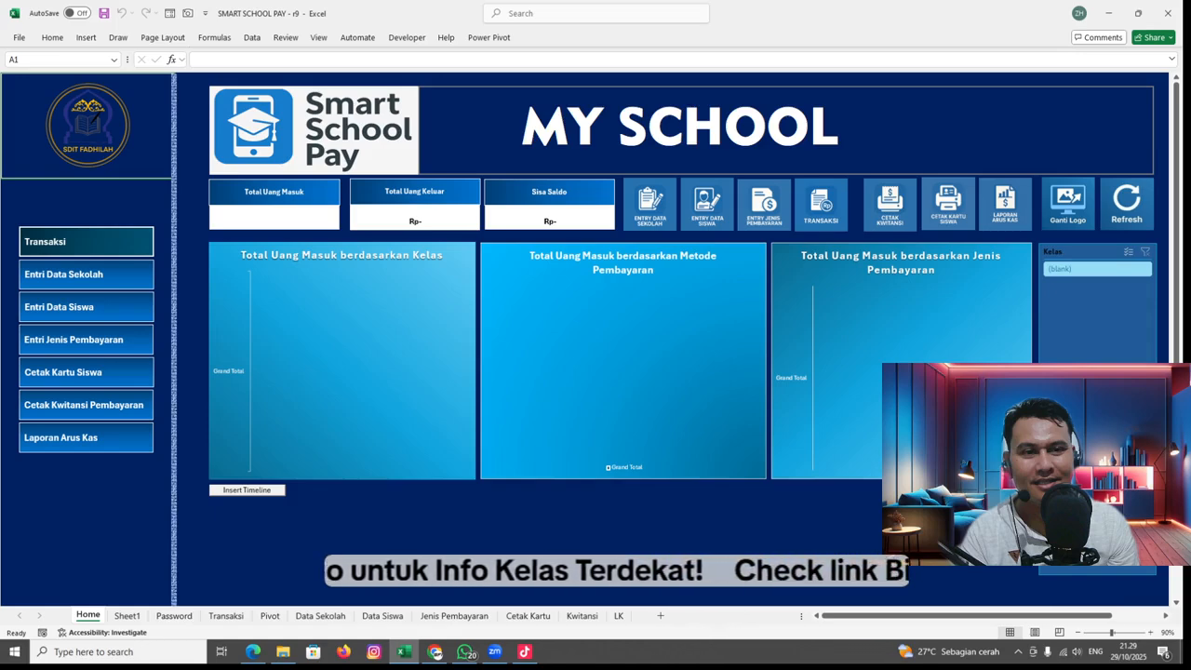
left_click(87, 242)
left_click_drag(243, 341, 1163, 341)
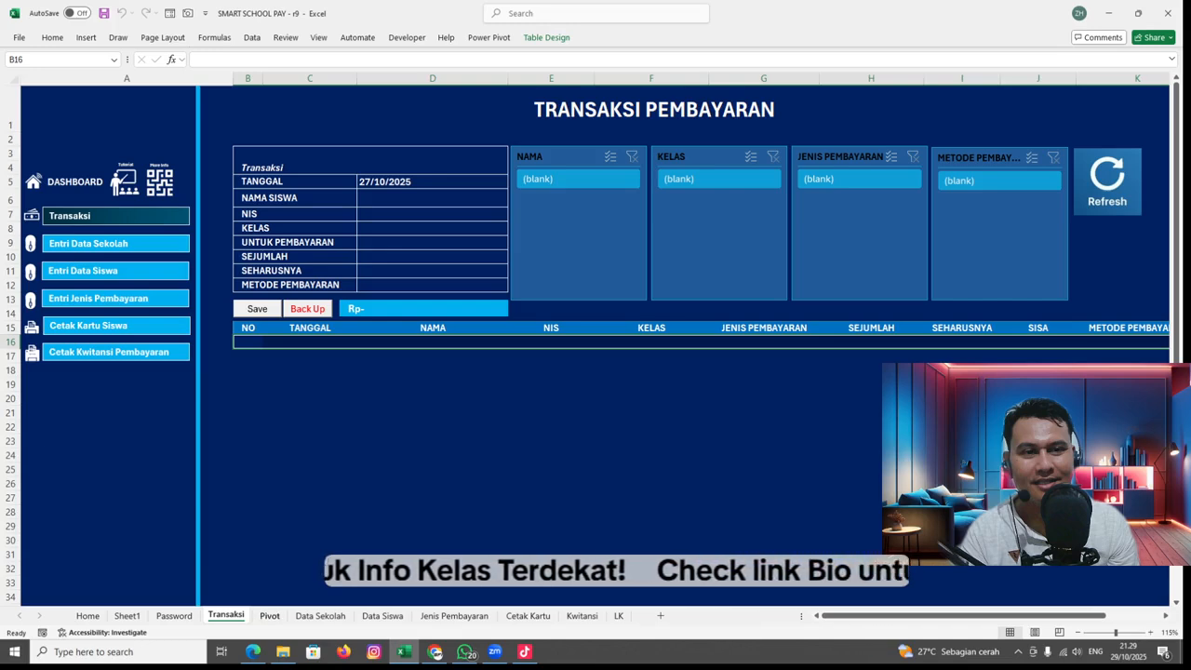
- Examine each of the pivot tables on the Pivot sheet, from the payment sums to the row-label summaries
key("ctrl+Page_Down")
left_click(174, 124)
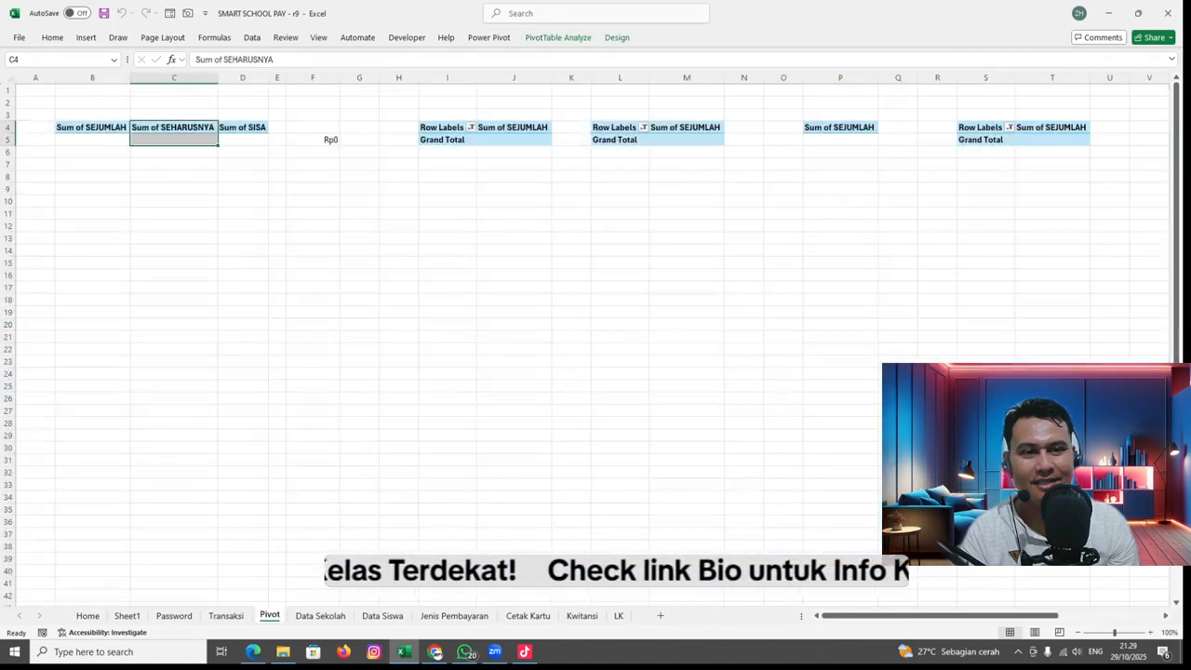
left_click(447, 139)
left_click(571, 127)
left_click(687, 127)
left_click(840, 128)
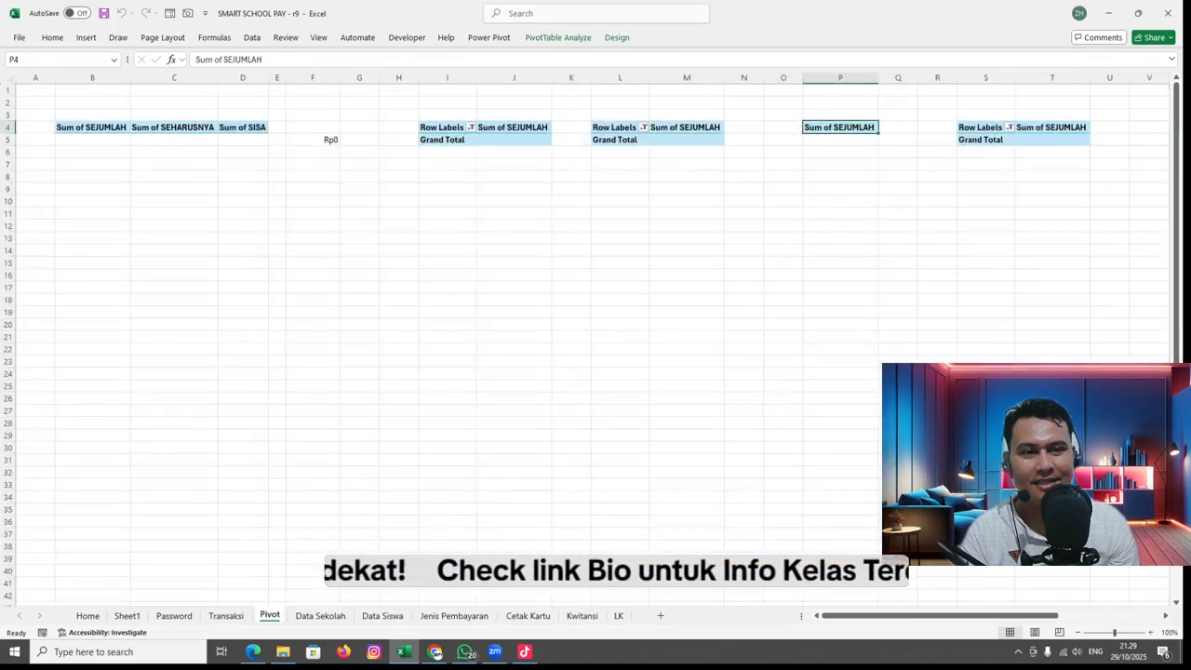
left_click(963, 139)
left_click(783, 226)
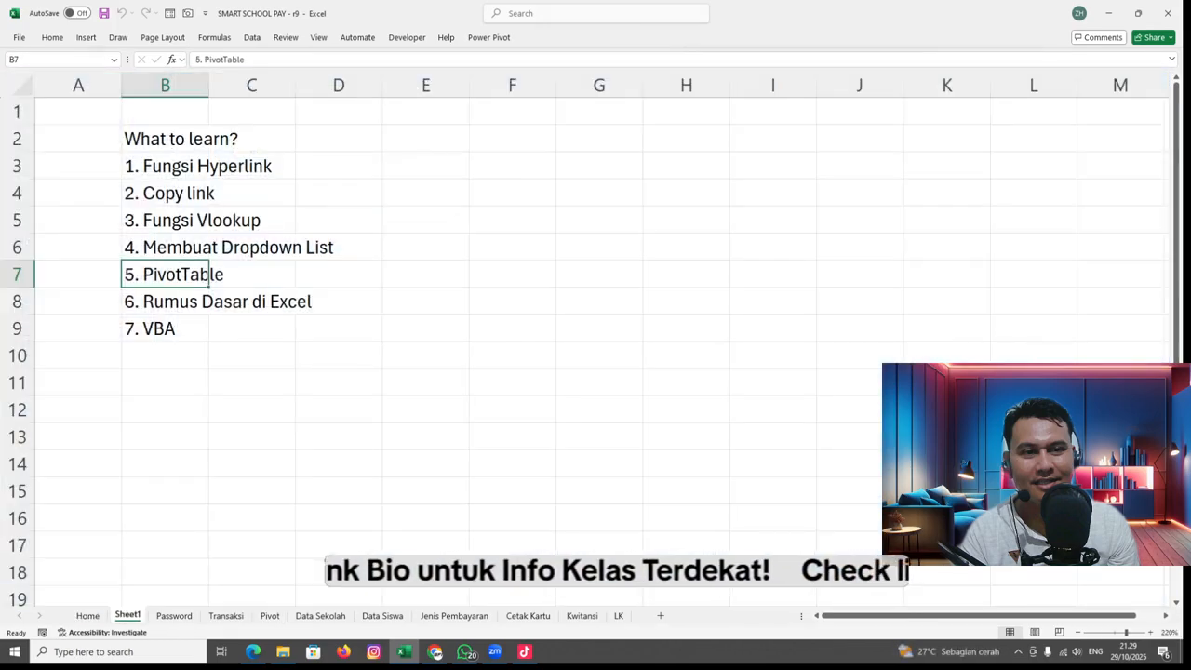
- Inspect the Total Debet, Total Kredit and Sisa Saldo formulas in the LK cash flow report, and return to the Home dashboard
left_click(164, 301)
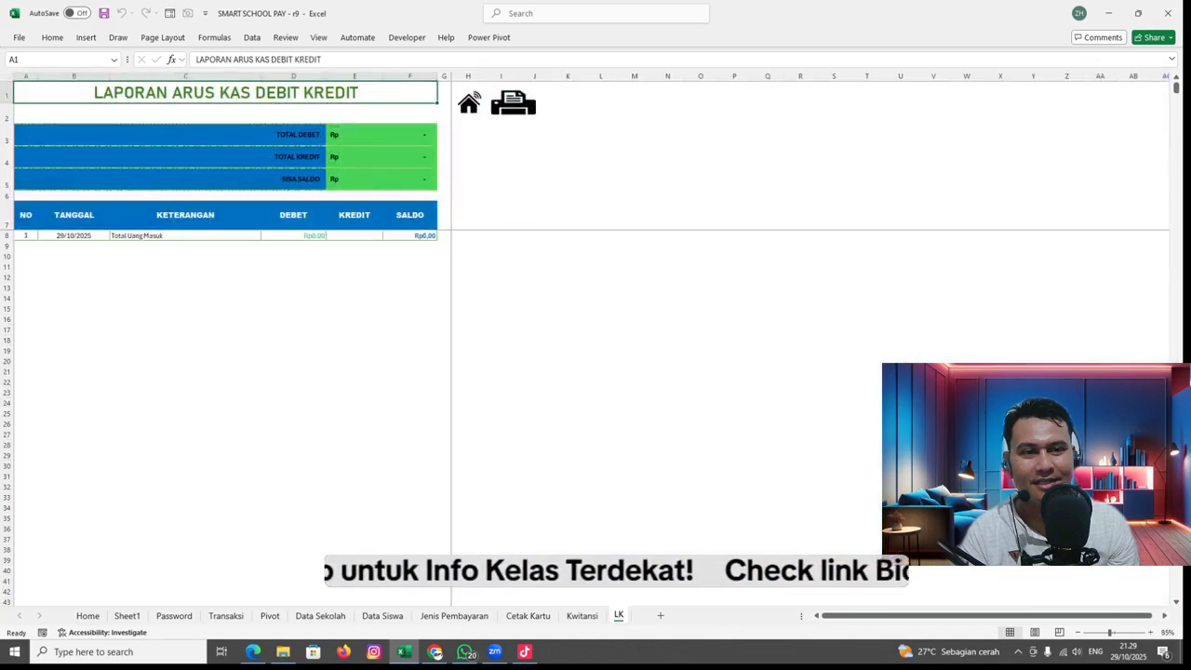
left_click(73, 246)
left_click(185, 247)
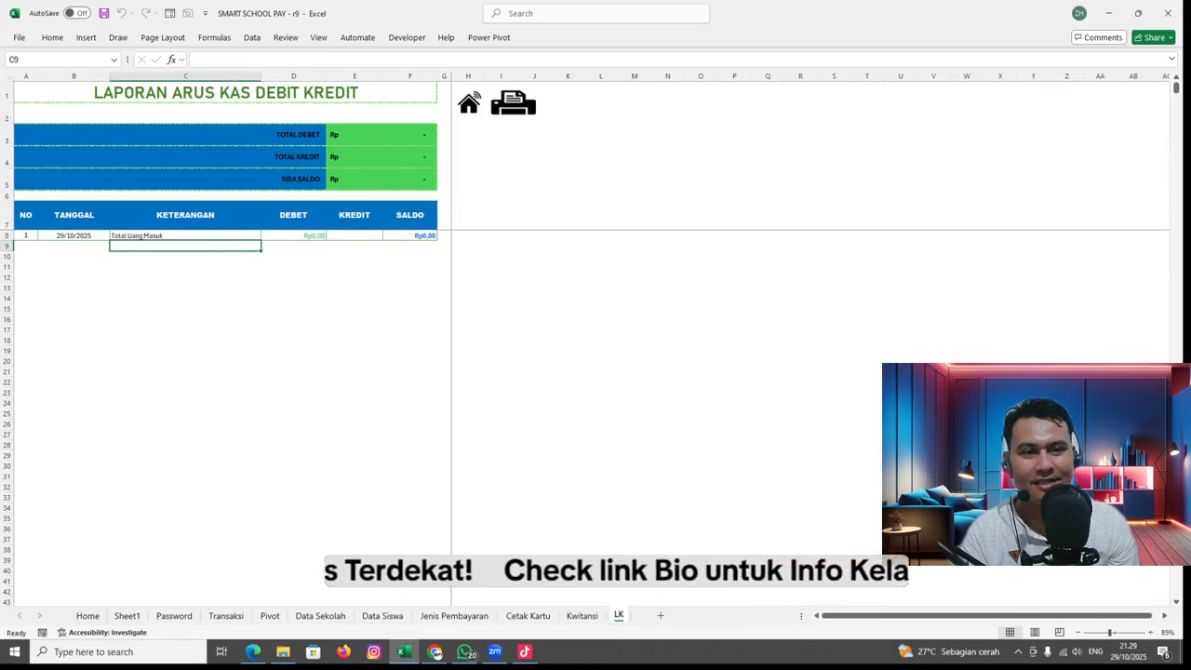
left_click(293, 247)
left_click(381, 135)
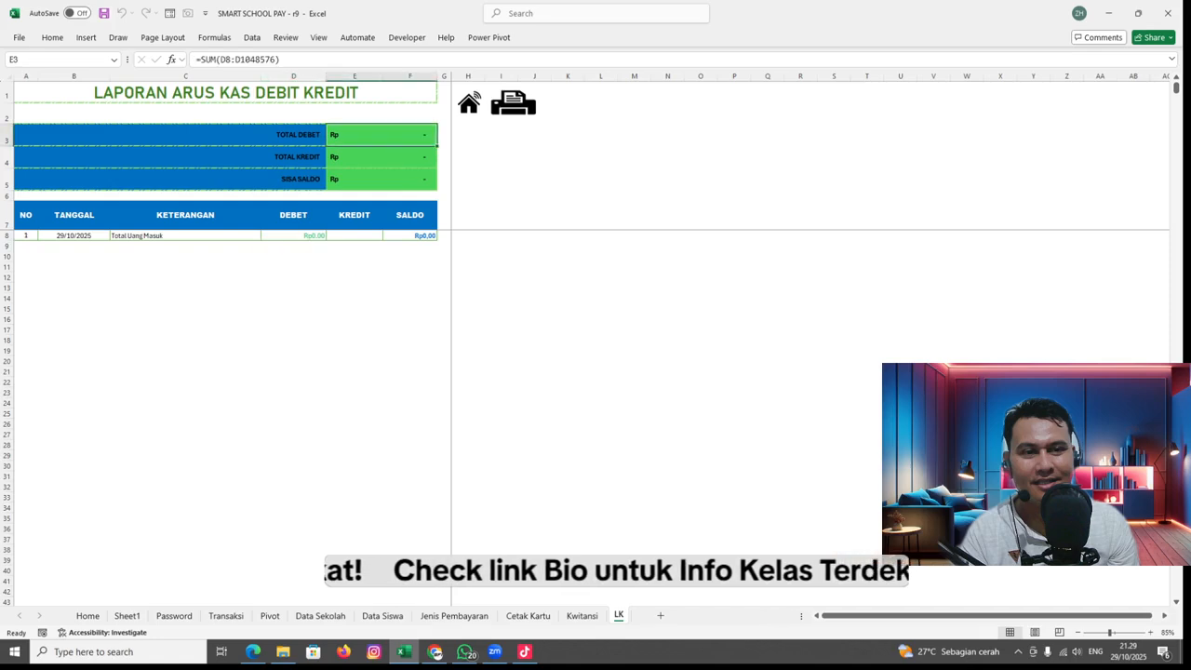
left_click(382, 157)
left_click(381, 180)
left_click(381, 158)
left_click(381, 135)
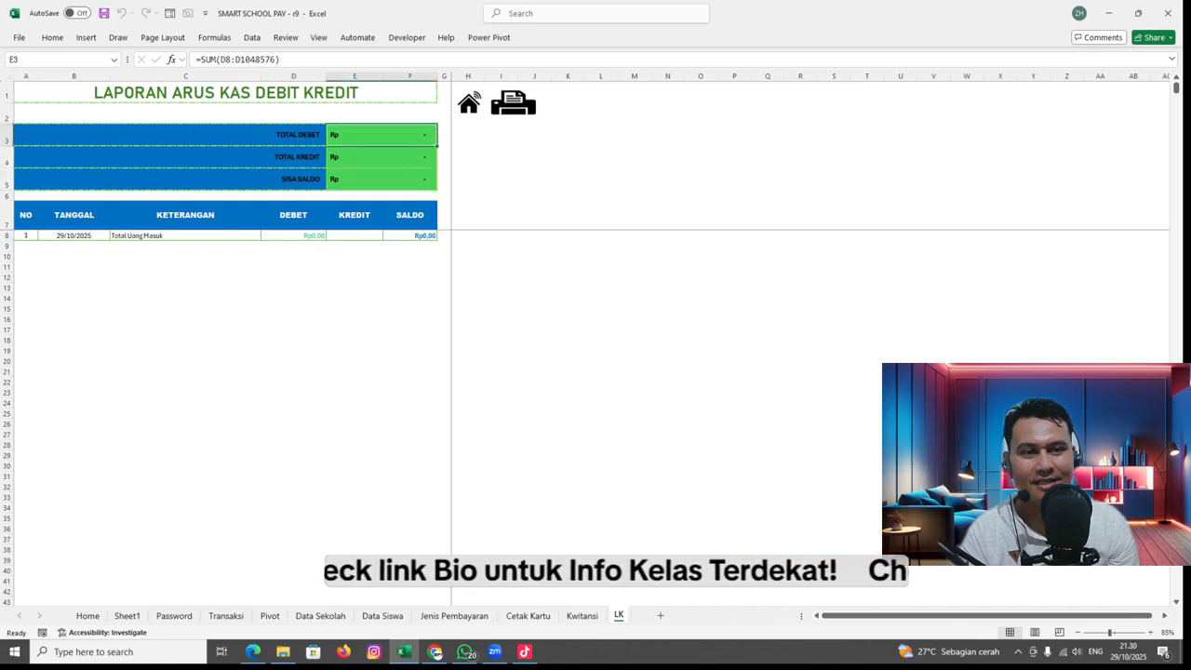
left_click(469, 103)
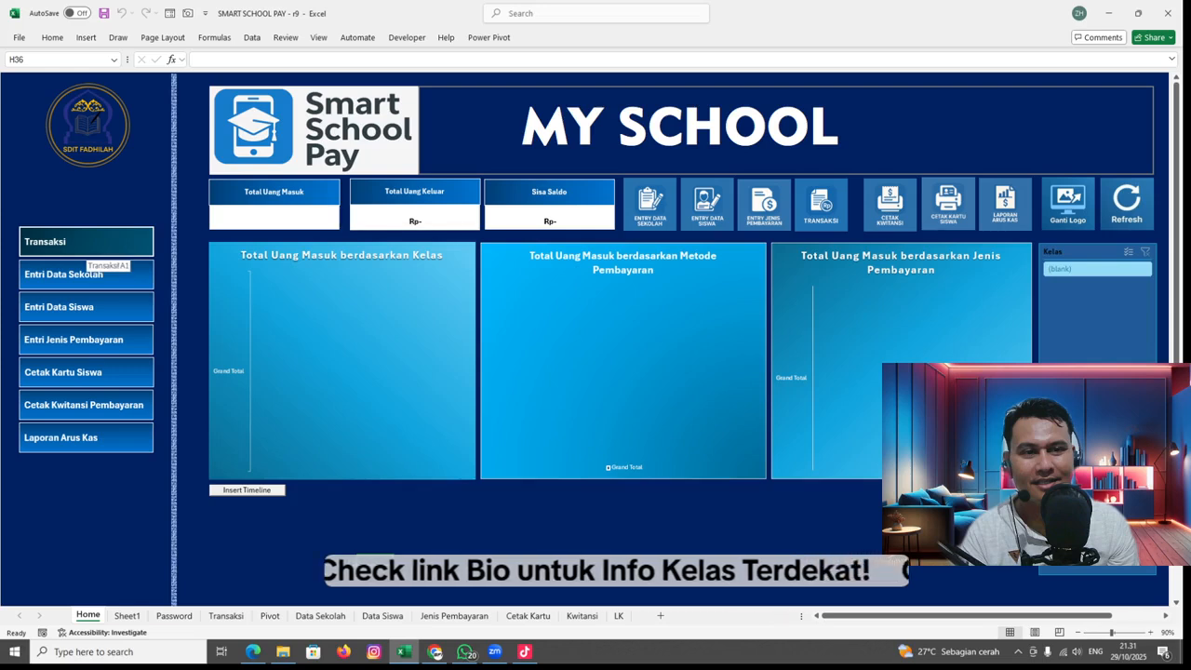
- Remove the hyperlink from the Transaksi navigation button on the Home dashboard
right_click(97, 251)
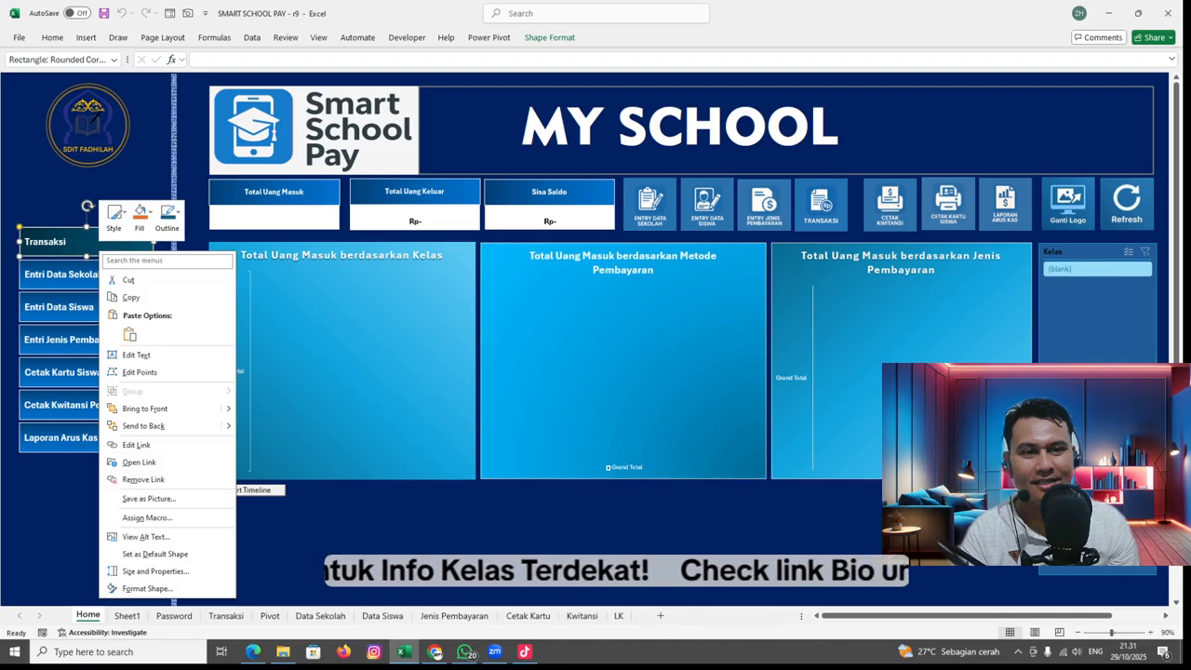
left_click(143, 479)
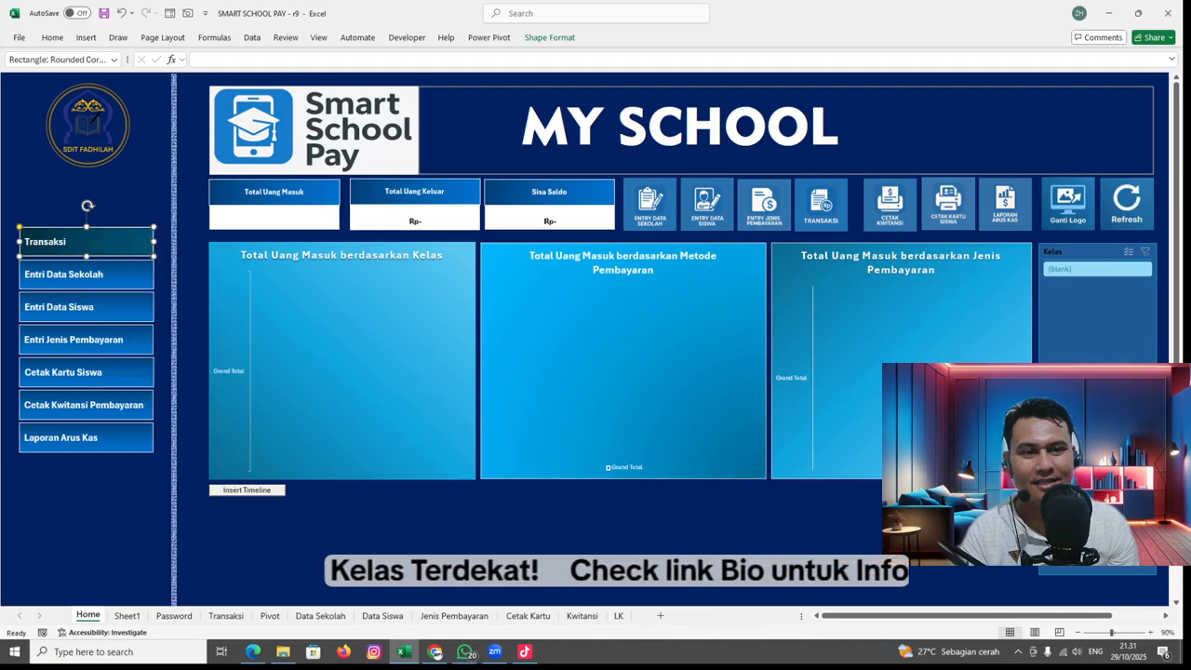
left_click(268, 515)
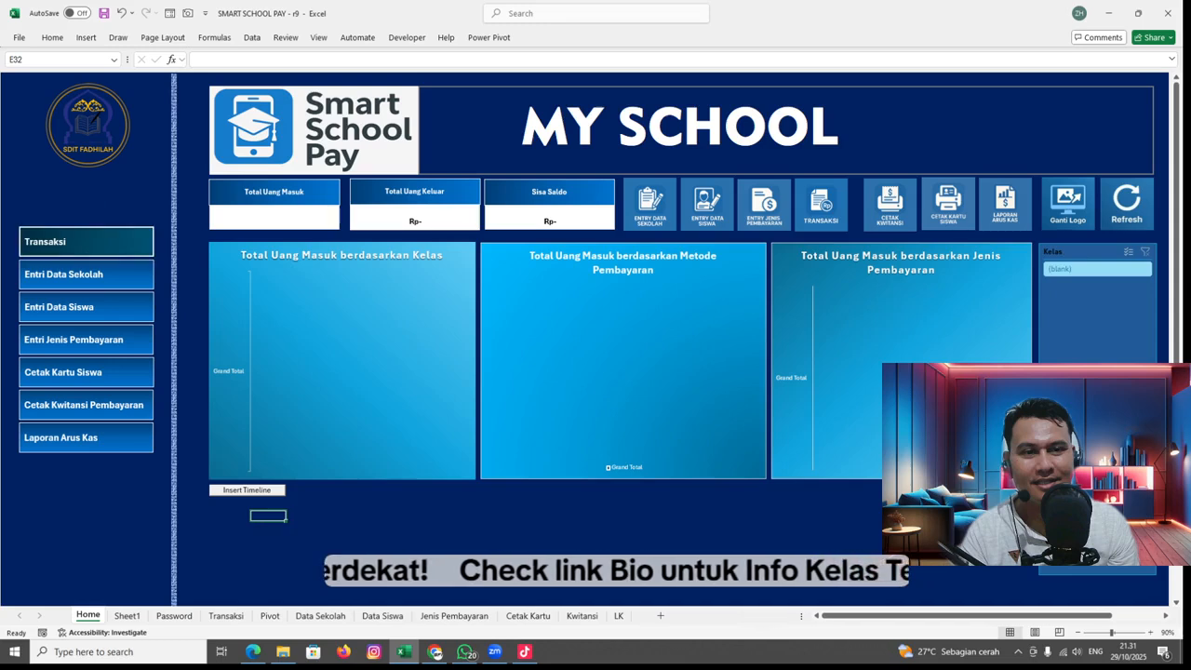
- Test the unlinked Transaksi button on the dashboard, view the Transaksi sheet directly and return to Home
left_click(86, 241)
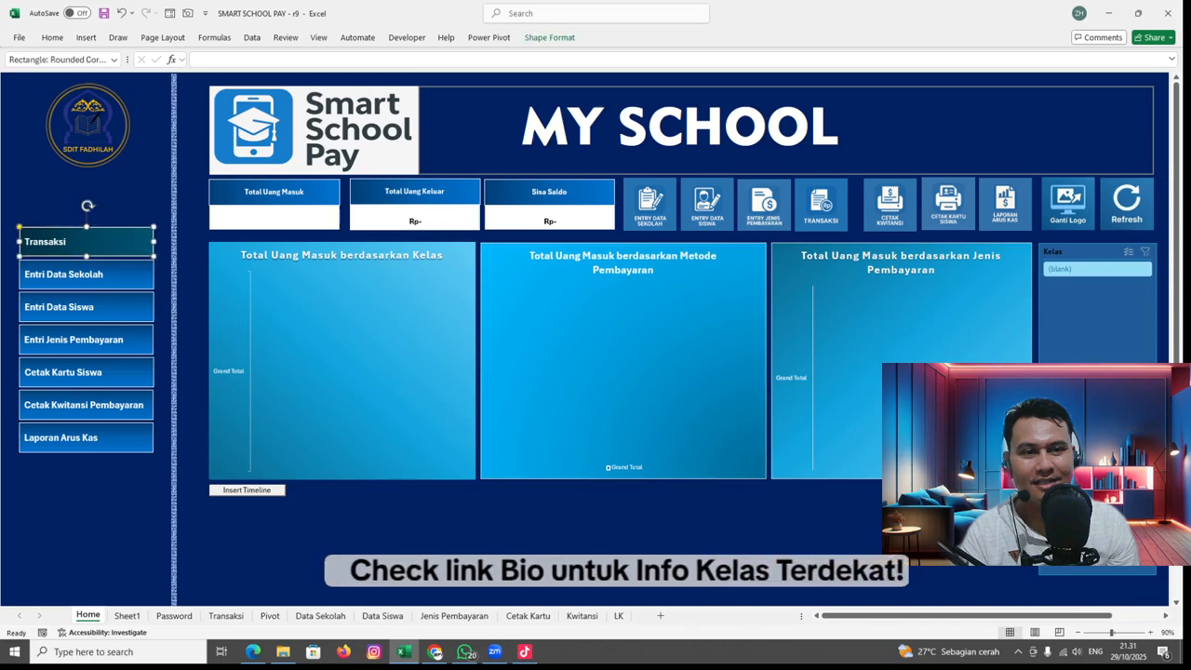
left_click(483, 549)
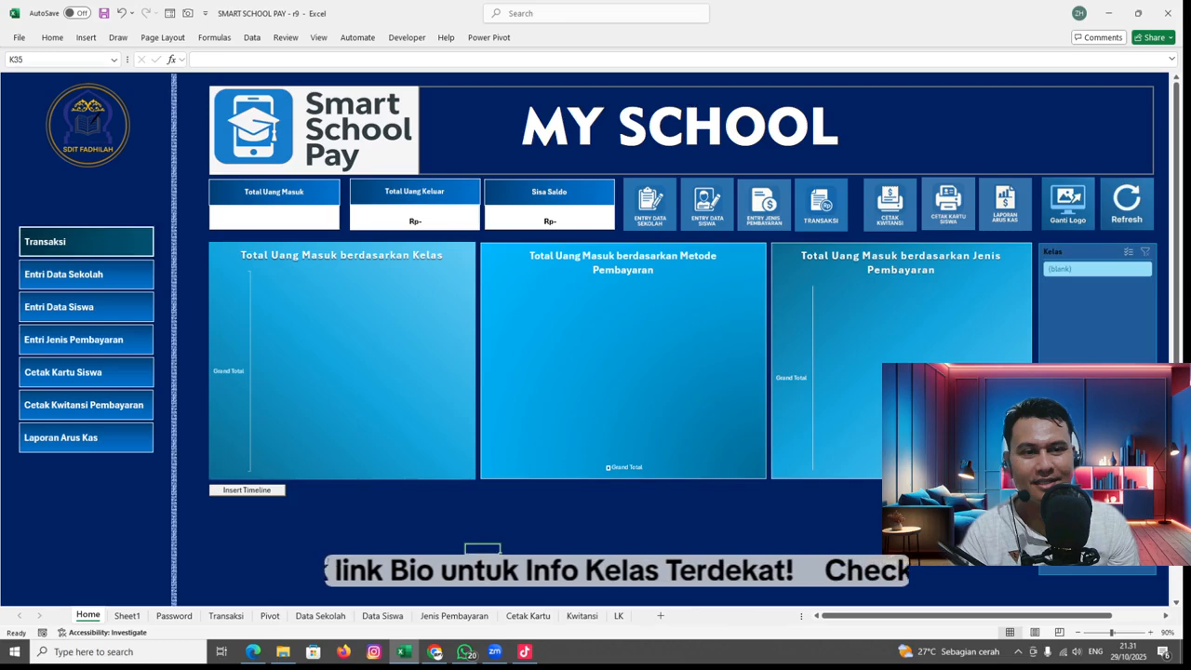
left_click(86, 242)
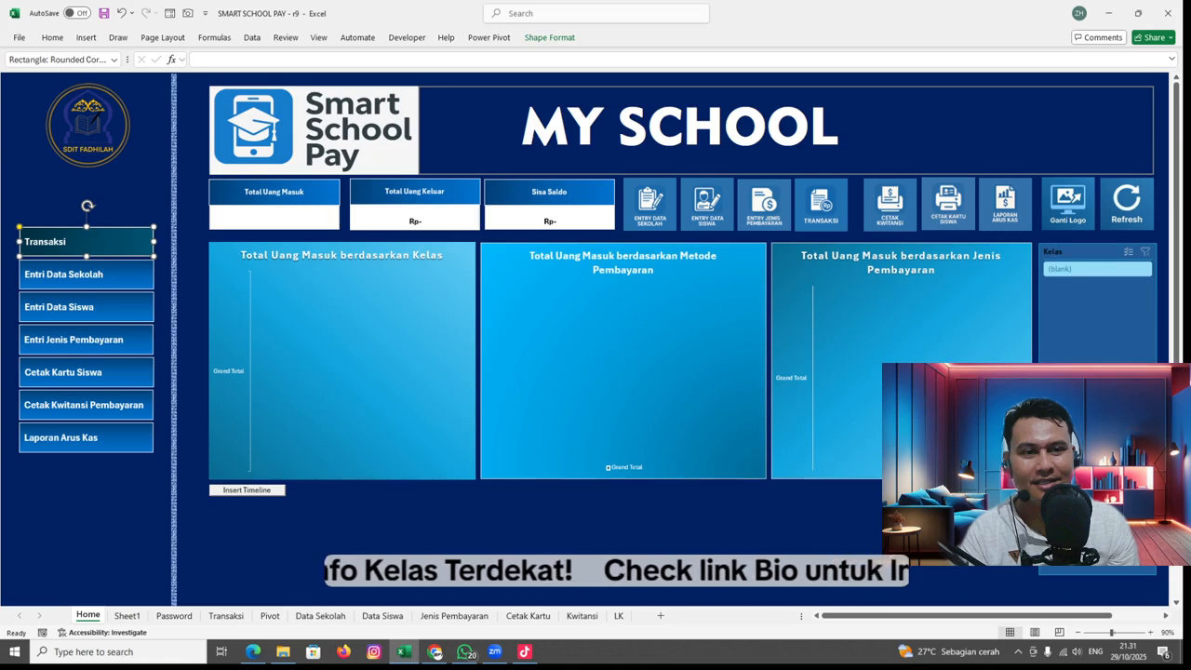
left_click(339, 538)
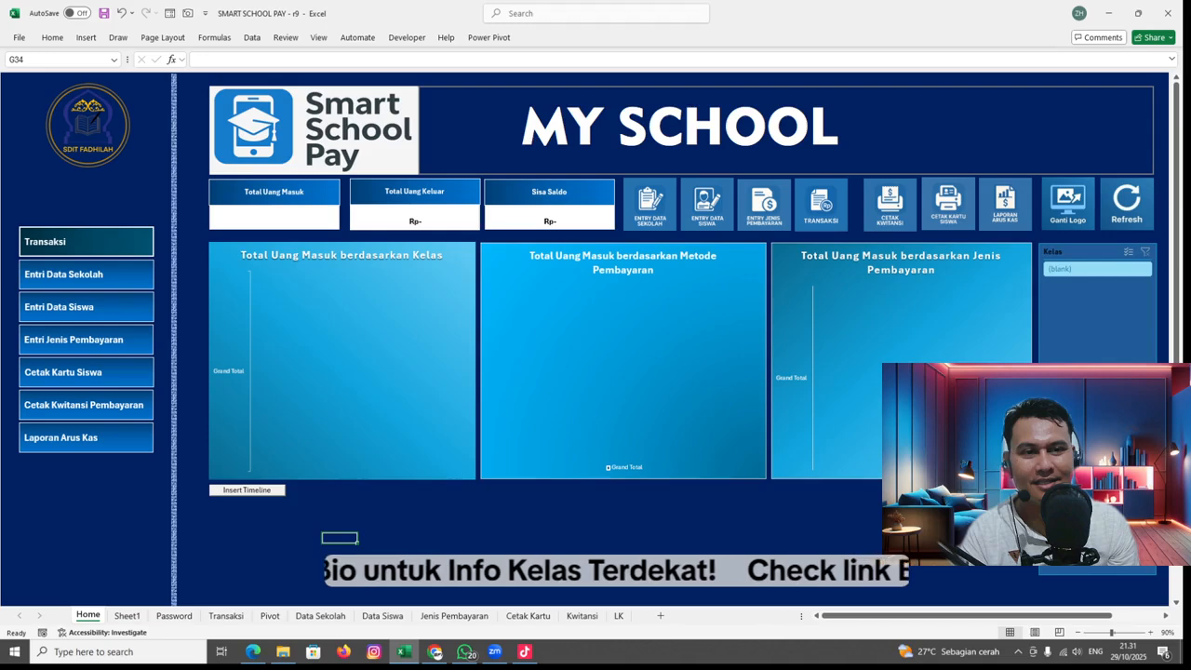
left_click(86, 242)
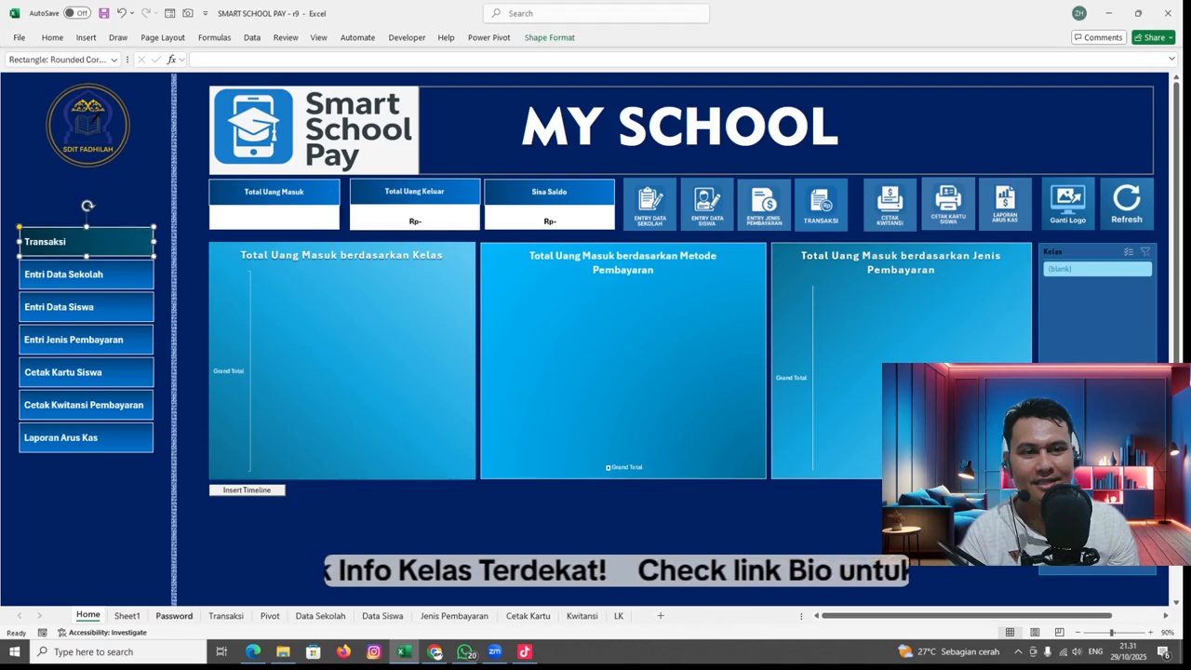
left_click(174, 615)
key("ctrl+Page_Down")
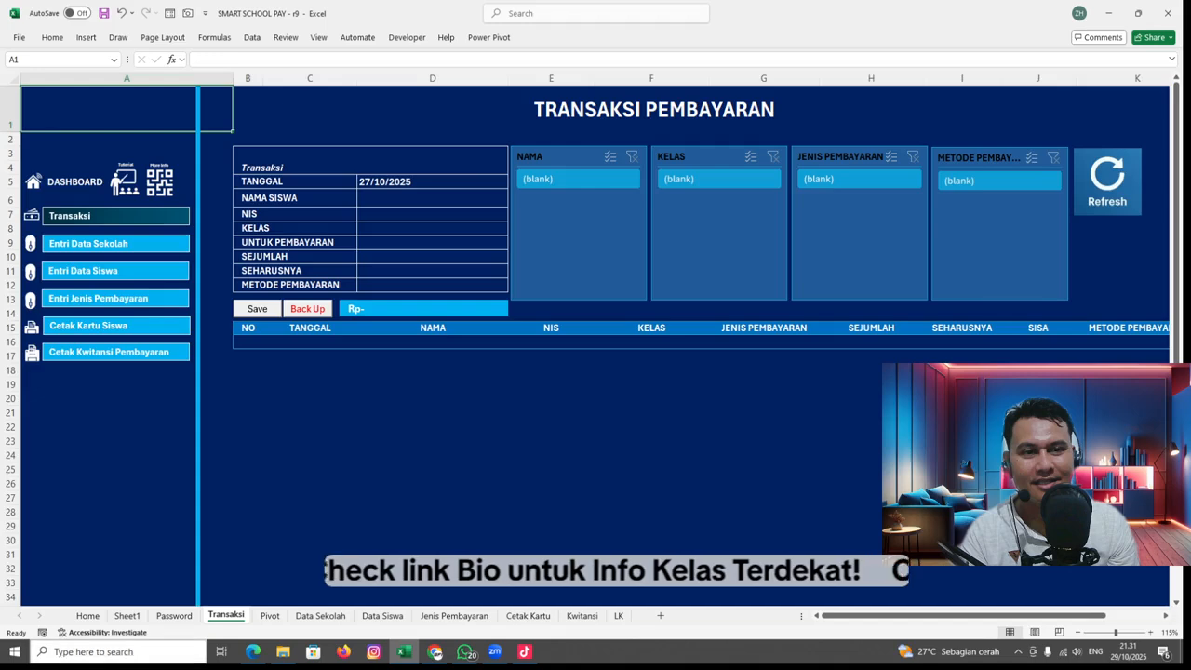
left_click(88, 615)
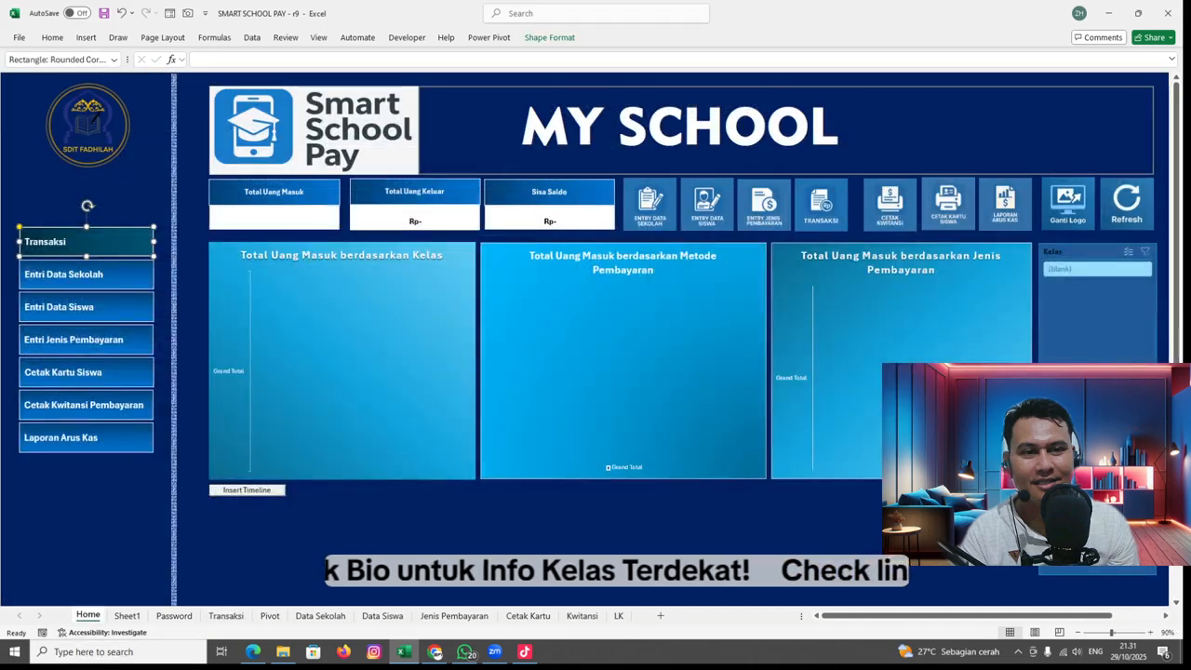
- Link the Transaksi button to cell A1 of the Transaksi sheet in this document, and follow the link to test it
right_click(146, 245)
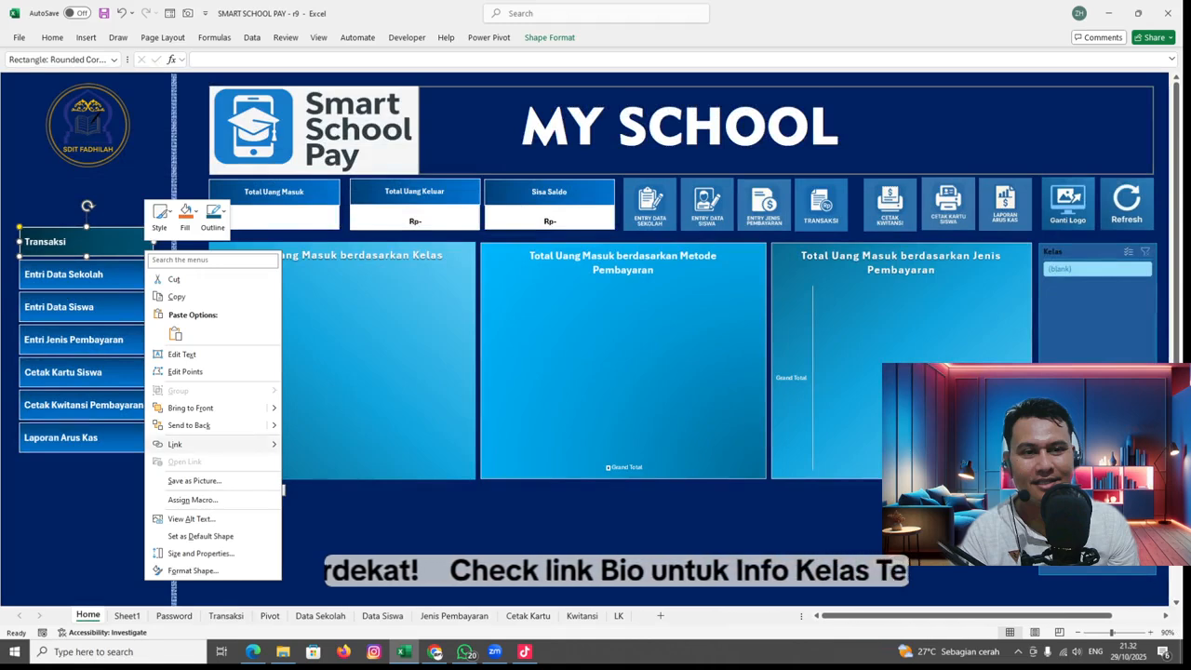
mouse_move(273, 445)
left_click(206, 445)
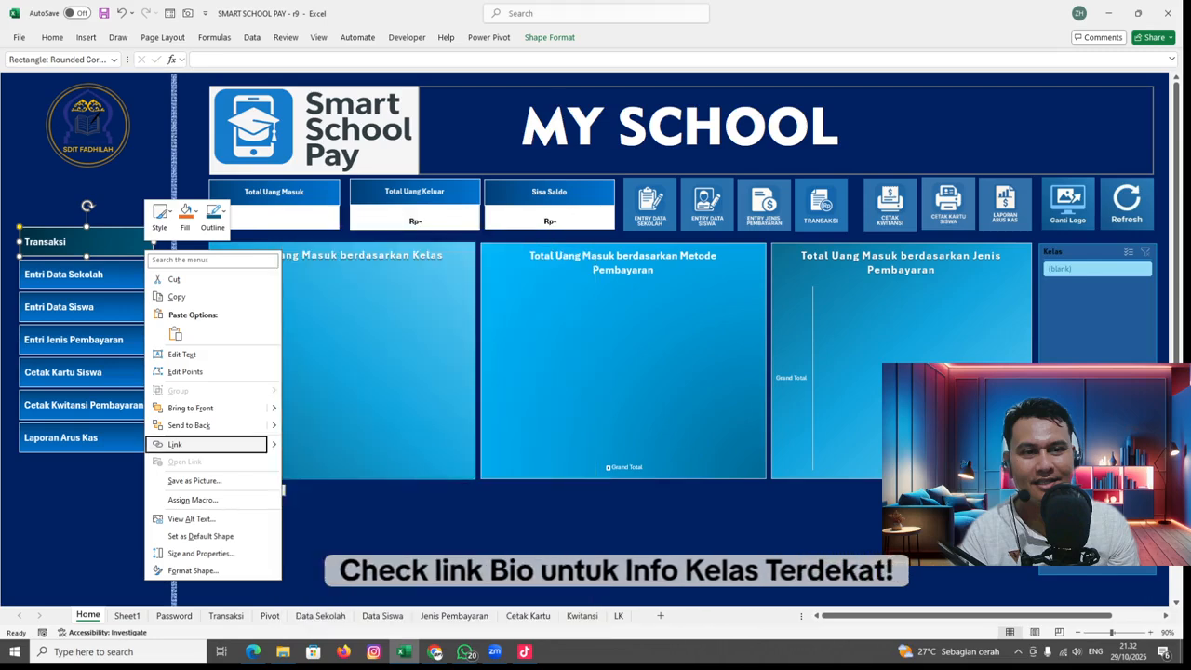
left_click_drag(613, 141, 453, 201)
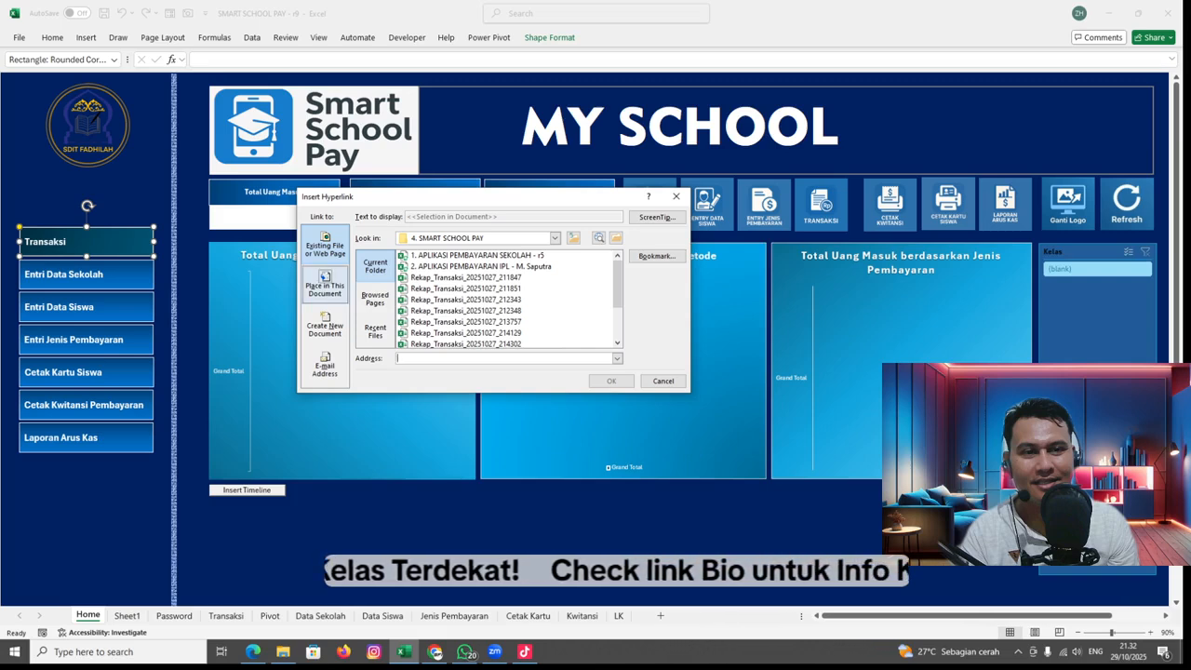
left_click(325, 285)
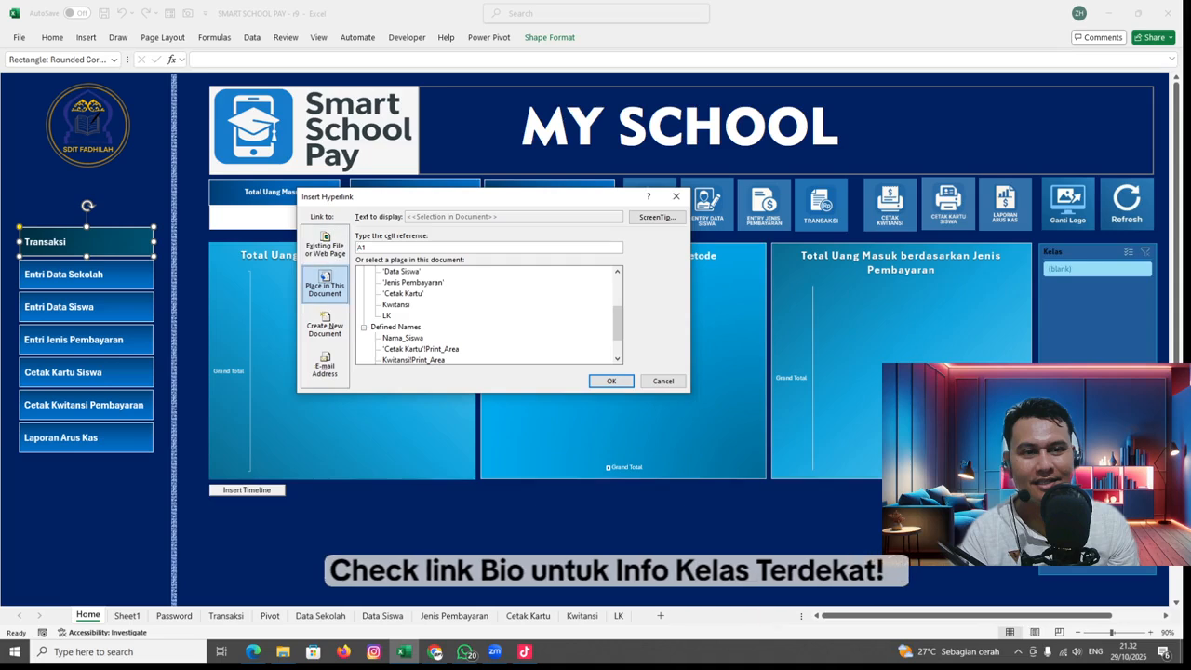
scroll(488, 315, "up", 3)
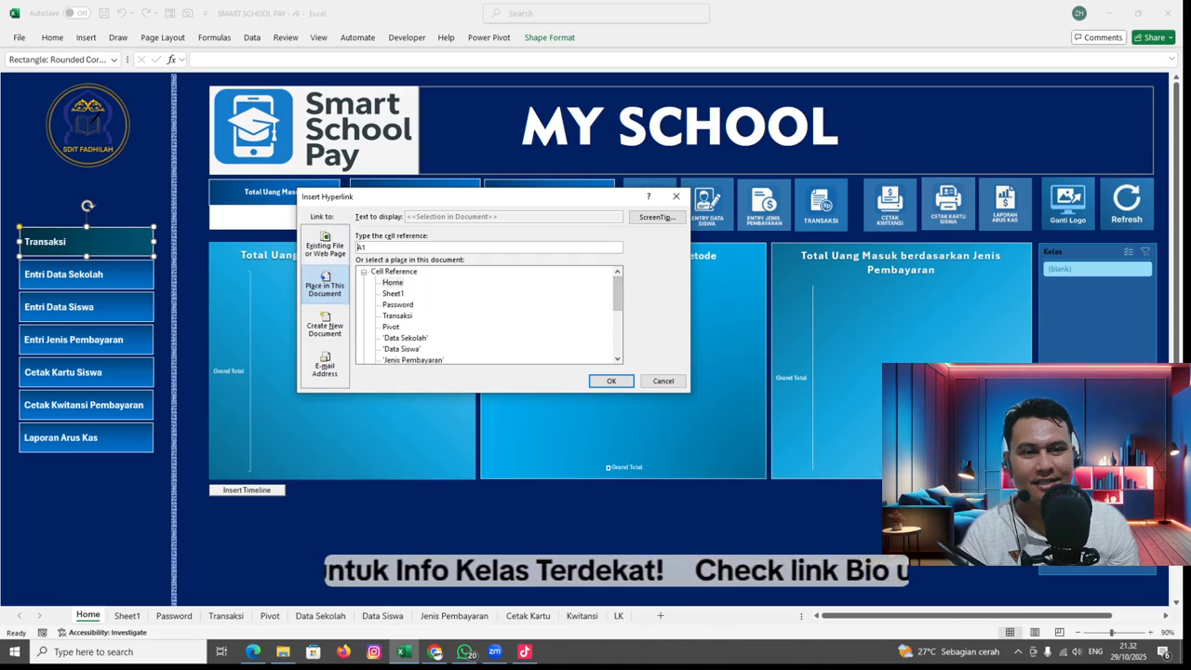
scroll(488, 315, "down", 2)
scroll(488, 314, "up", 2)
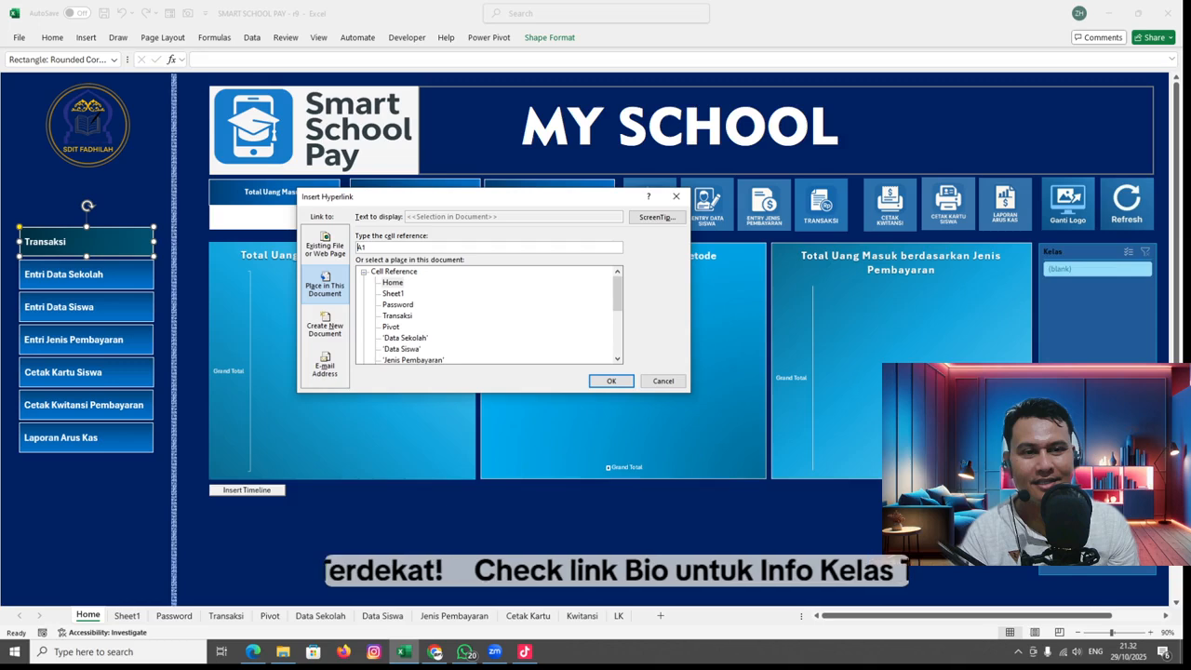
left_click(397, 315)
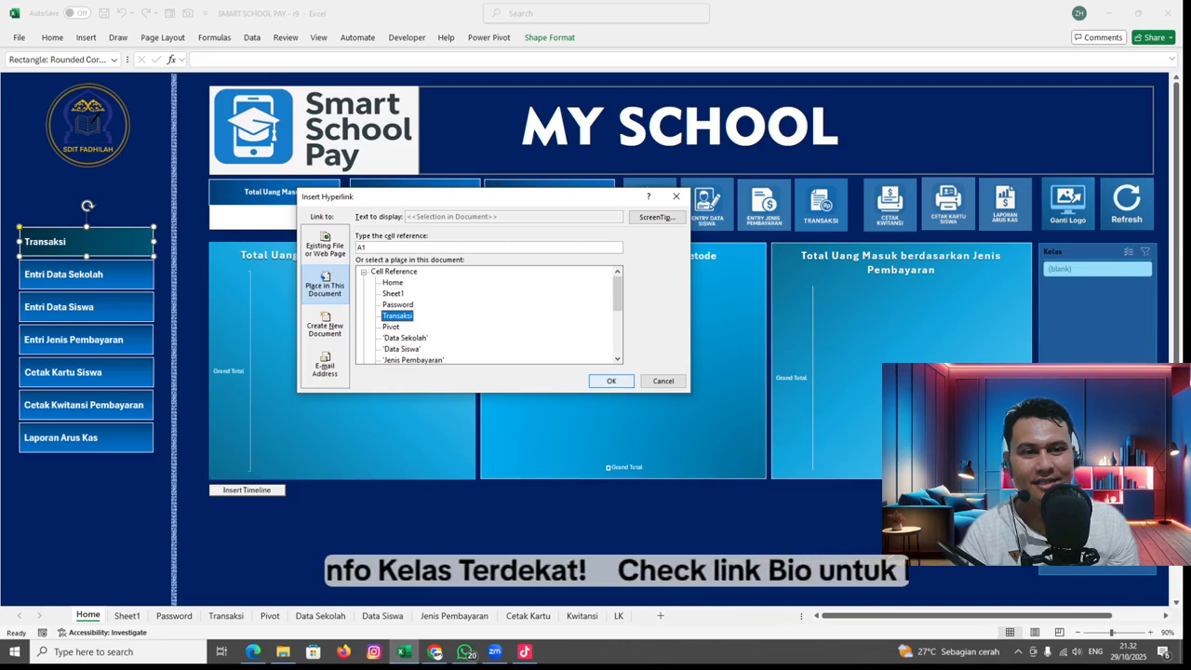
left_click(611, 381)
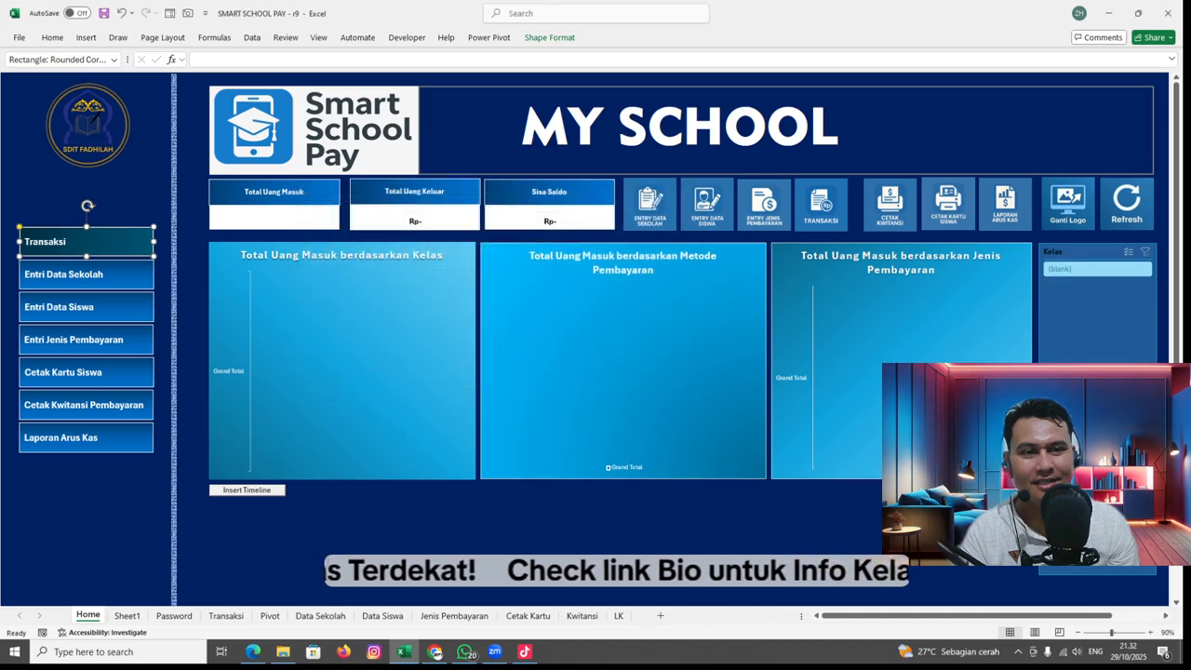
left_click(482, 538)
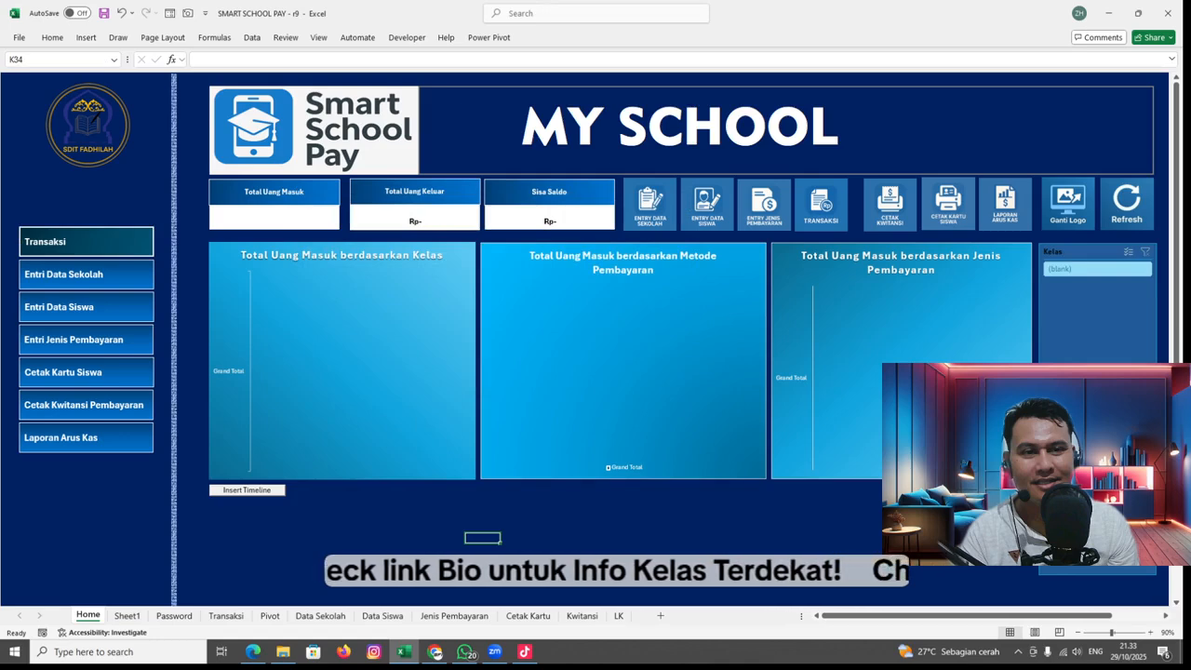
left_click(86, 242)
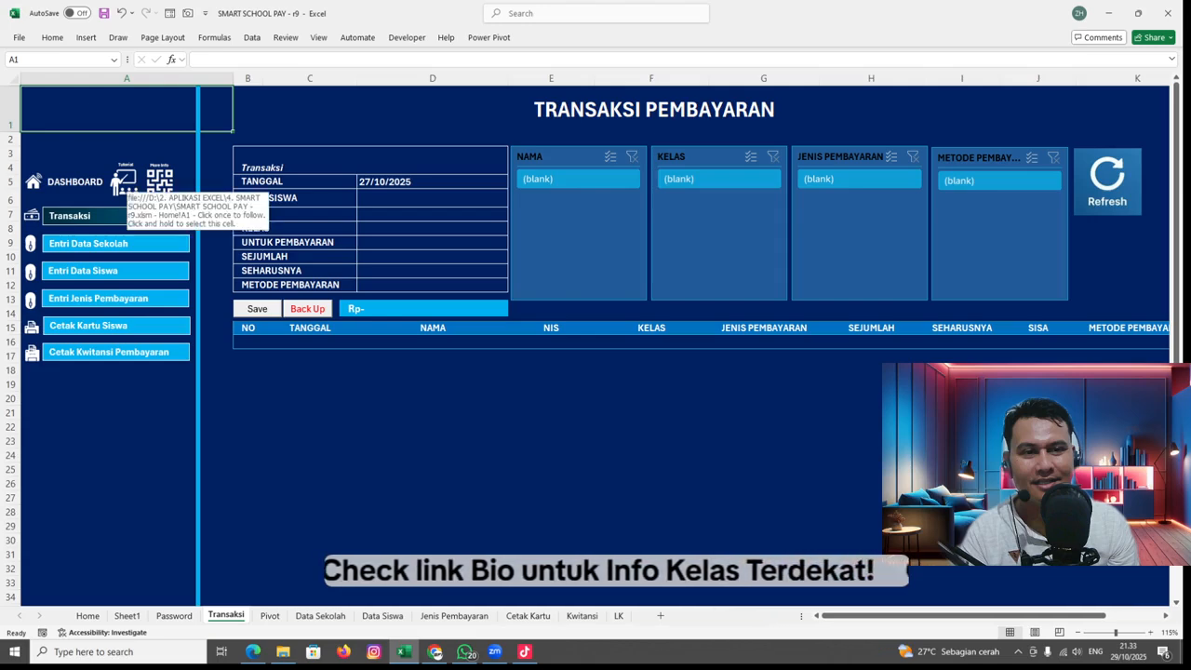
- Link the home icon on the Transaksi sheet to cell A1 of the Home sheet in this document, and follow the link to test it
right_click(34, 181)
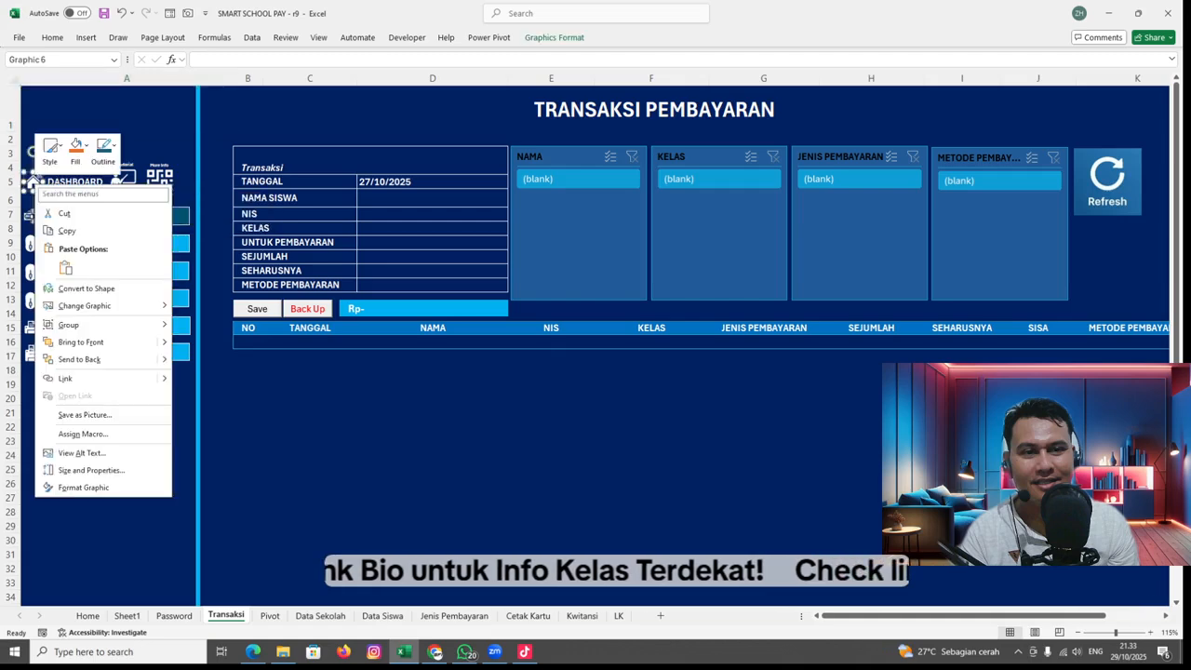
left_click(65, 378)
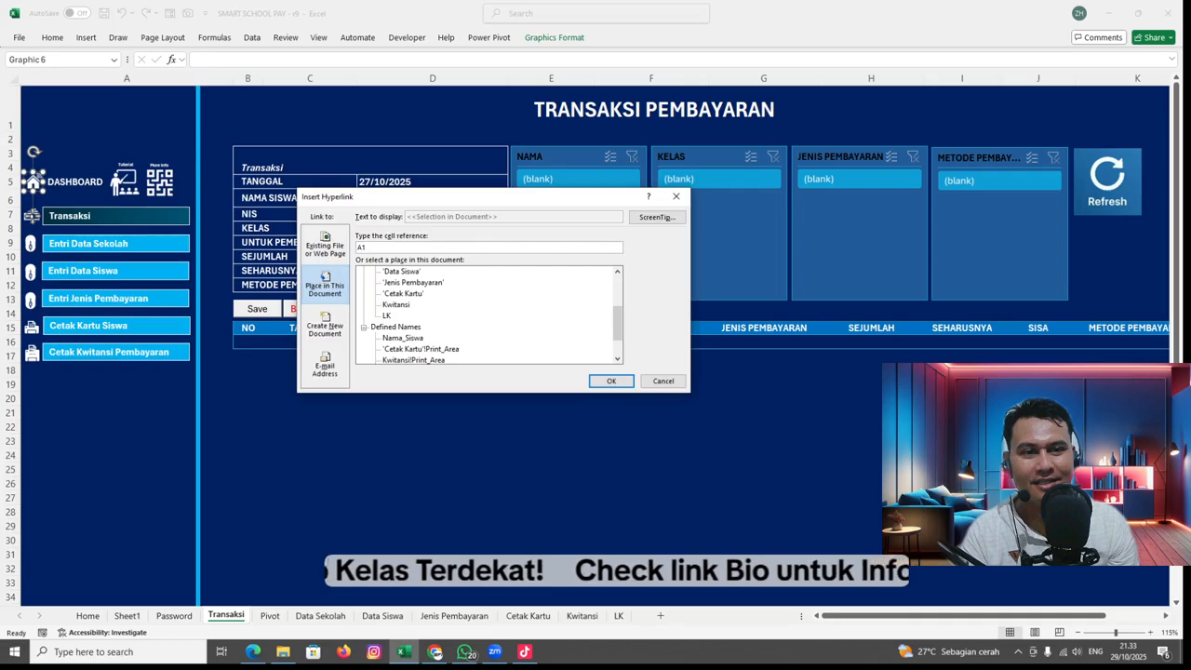
scroll(488, 315, "up", 3)
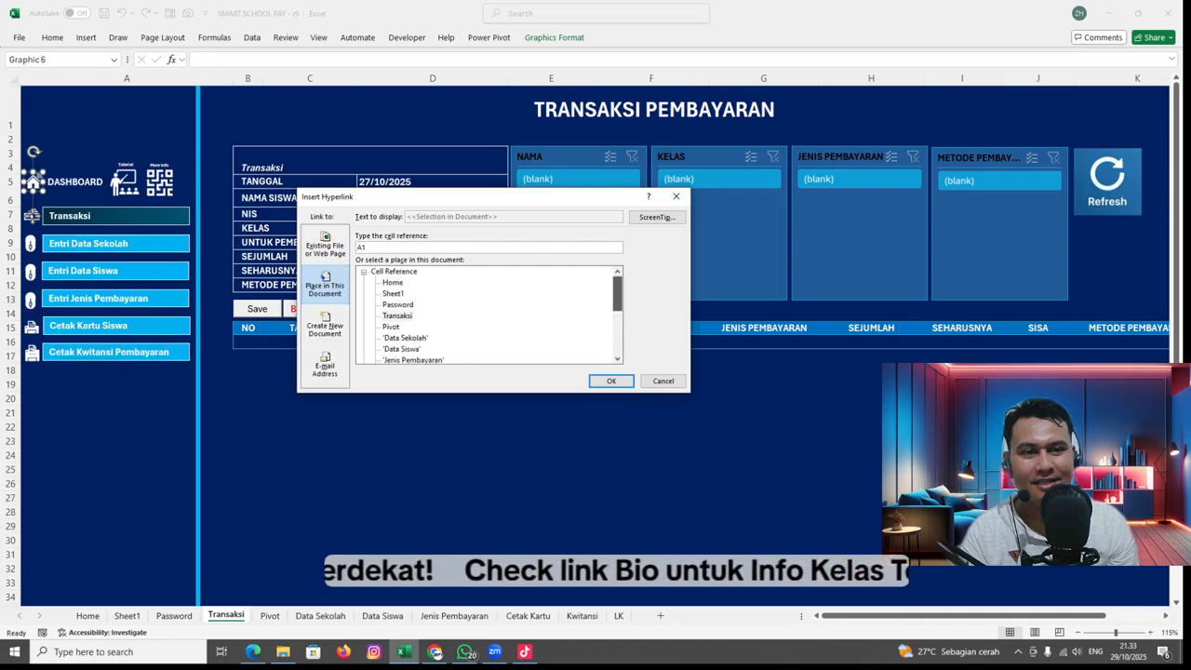
left_click(392, 282)
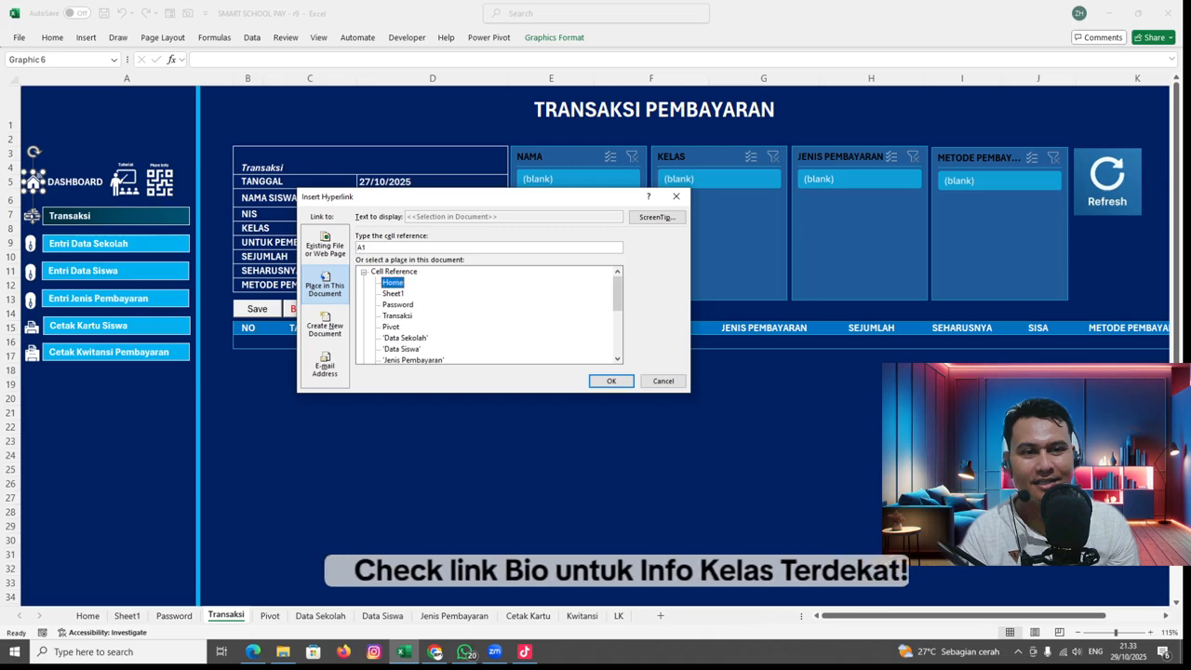
left_click(611, 380)
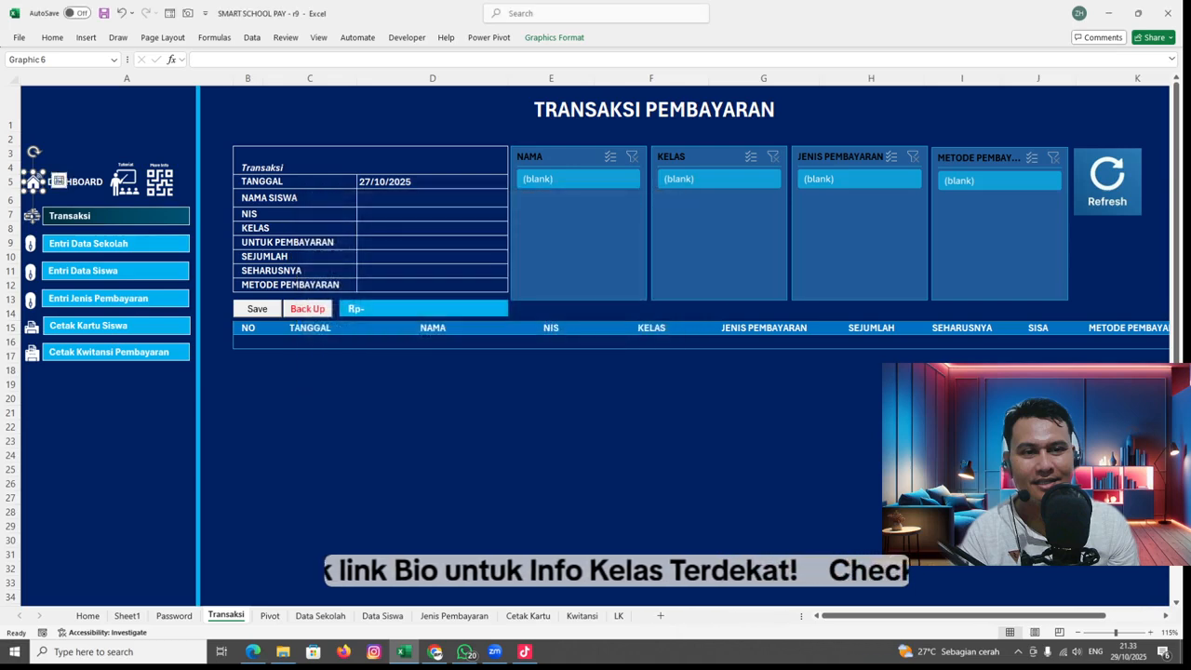
left_click(558, 398)
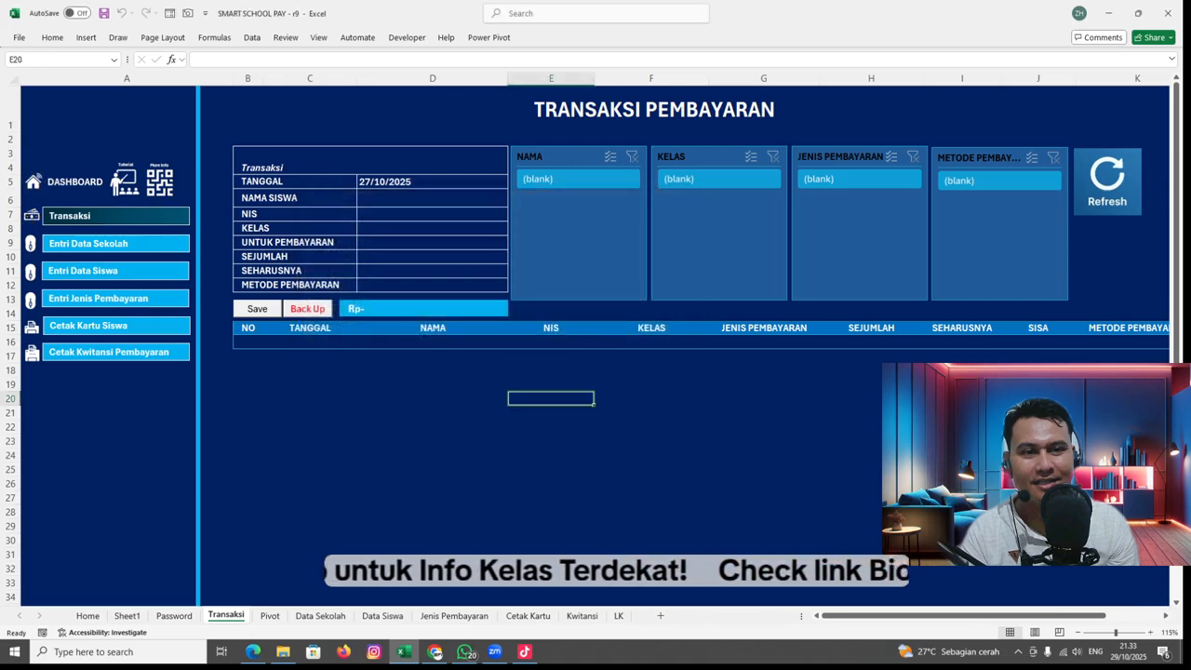
left_click(73, 182)
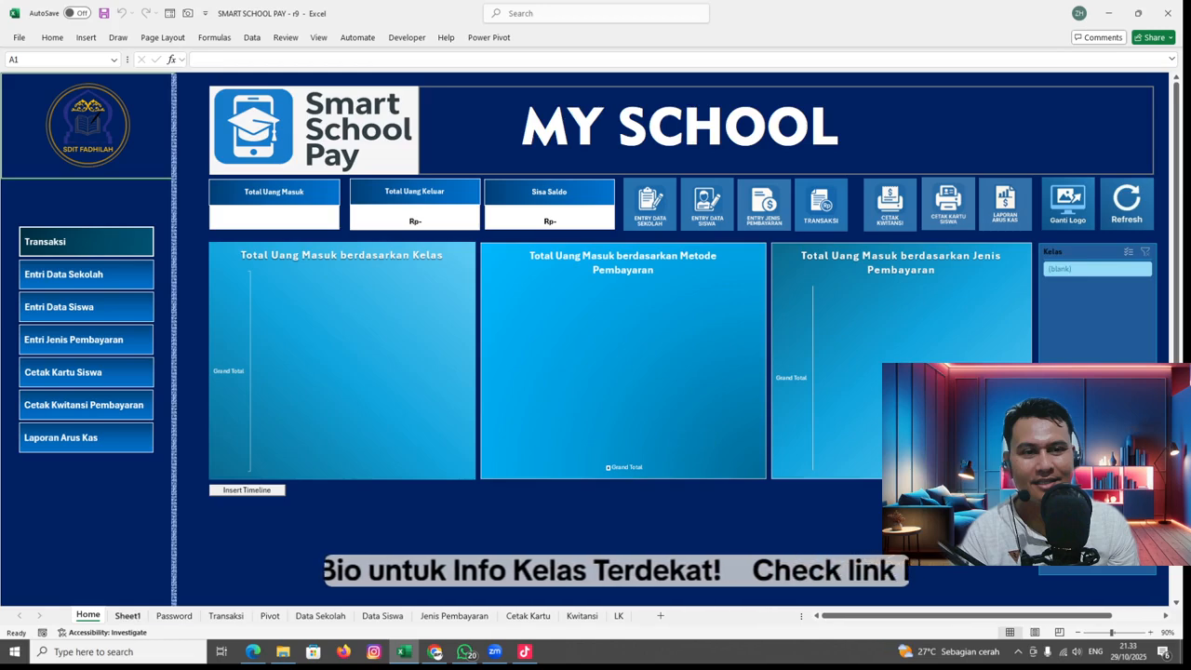
- Review the "What to learn?" topic list on Sheet1 and return to the Home dashboard
left_click(127, 616)
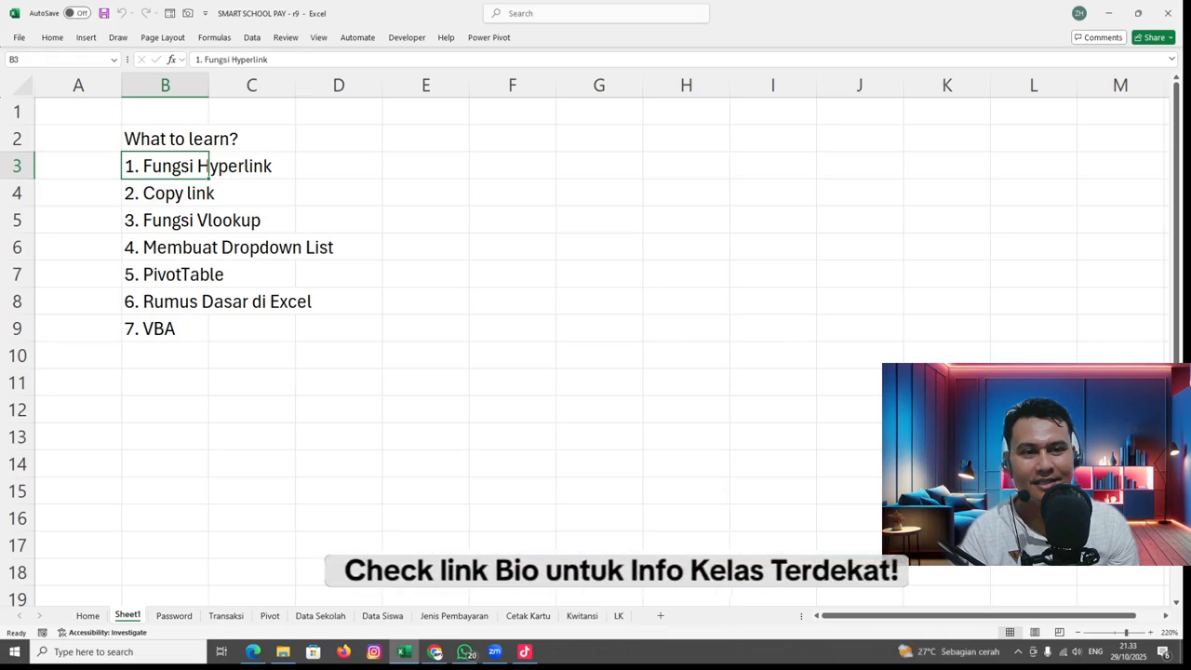
left_click(87, 615)
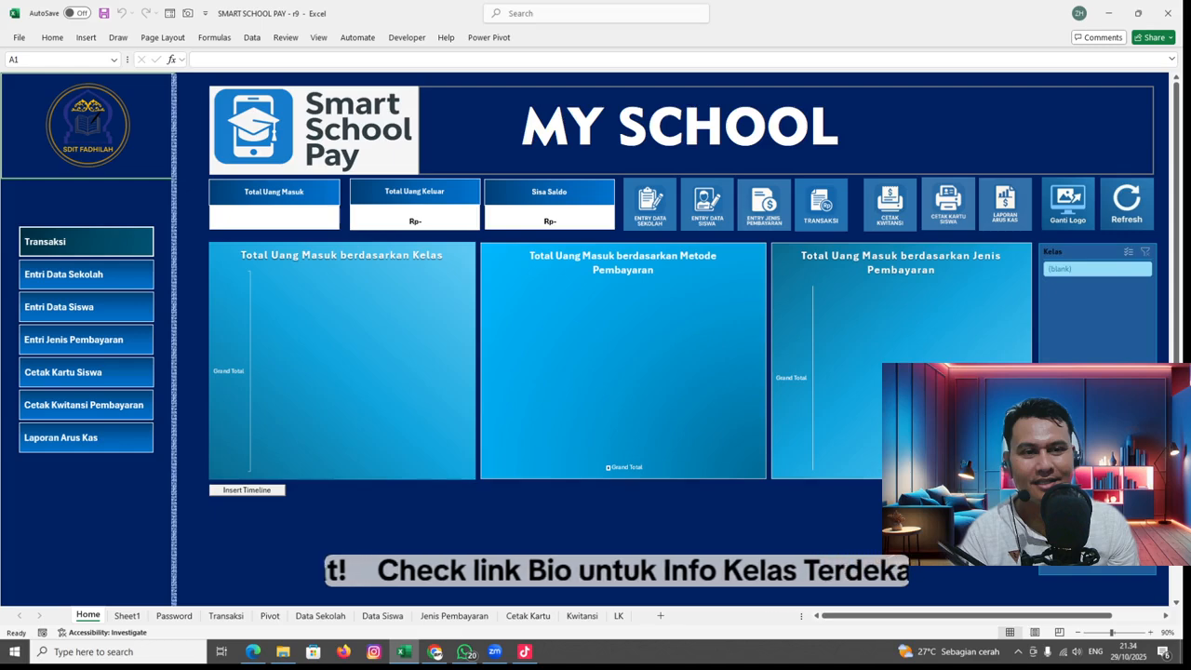
left_click(524, 651)
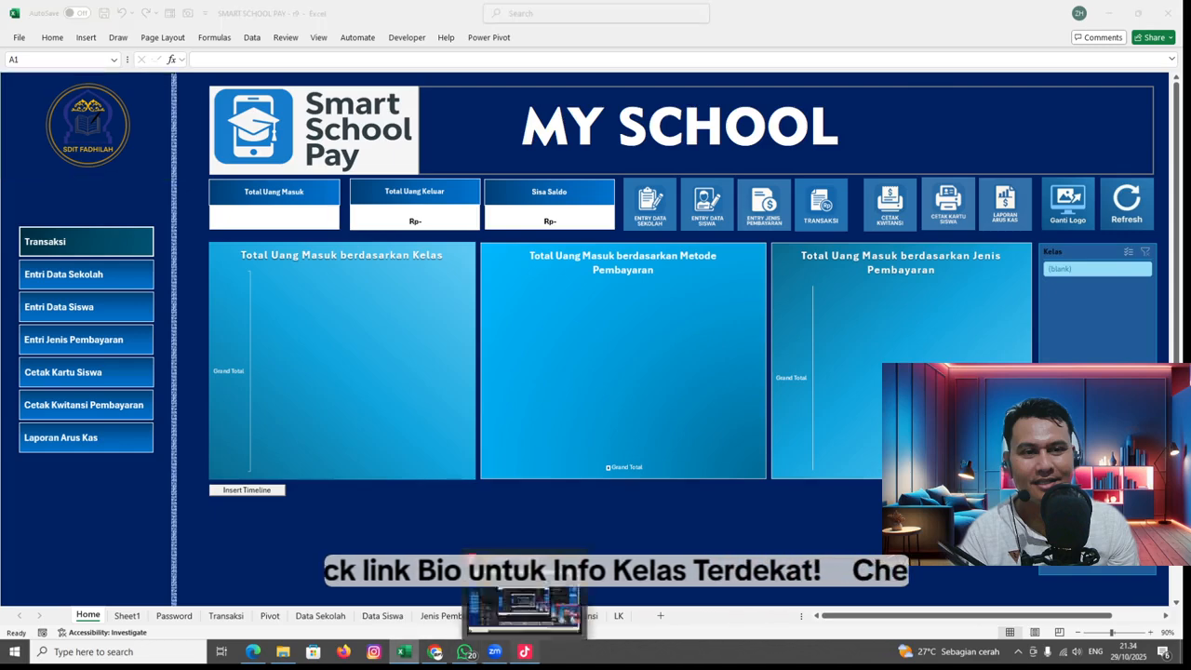
left_click(996, 57)
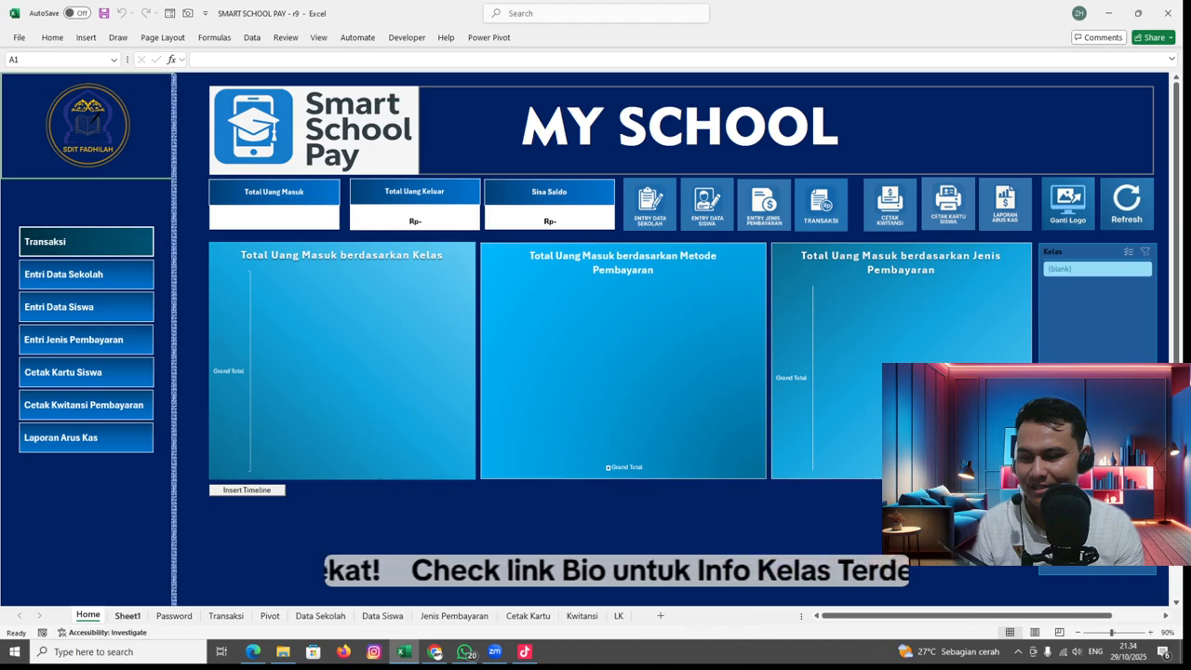
left_click(127, 616)
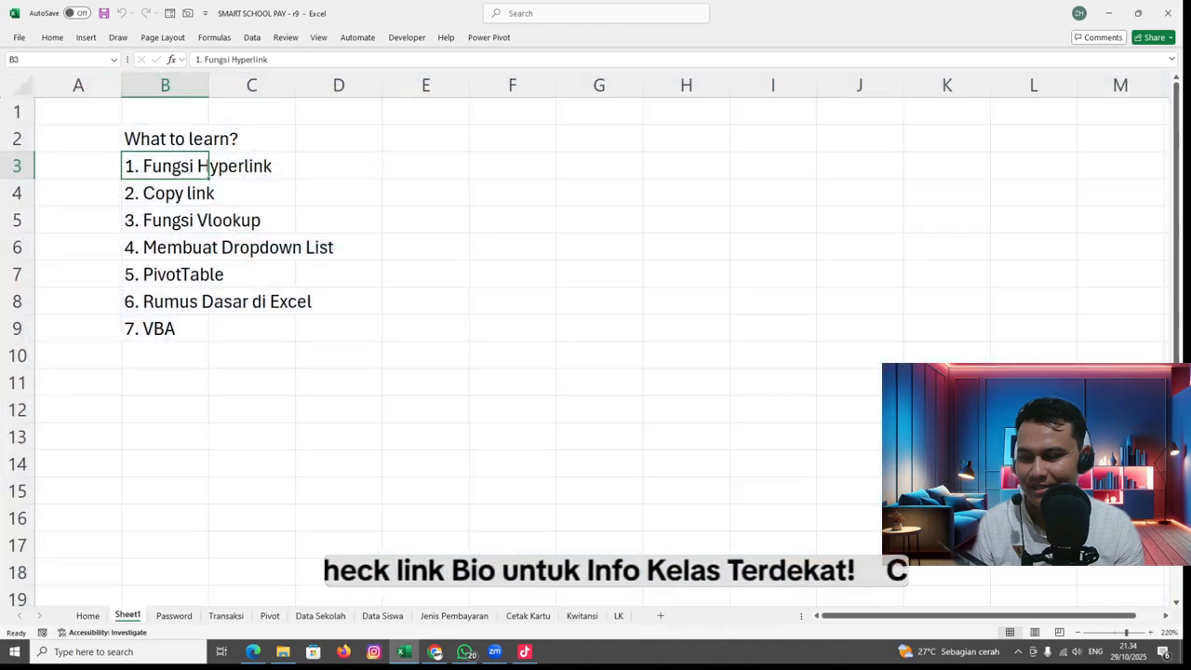
left_click(87, 615)
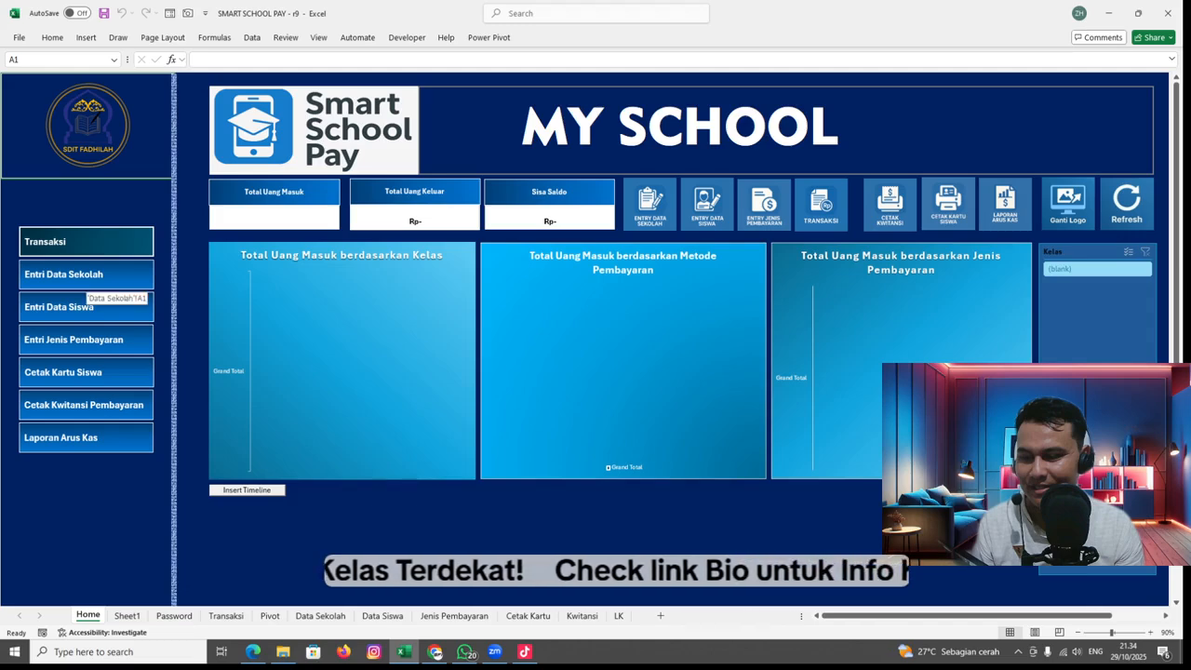
- Follow the Entri Data Sekolah link and set the NAMA SEKOLAH value in cell D4 to SEKOLAHKU SAYANG
left_click(84, 277)
left_click(651, 179)
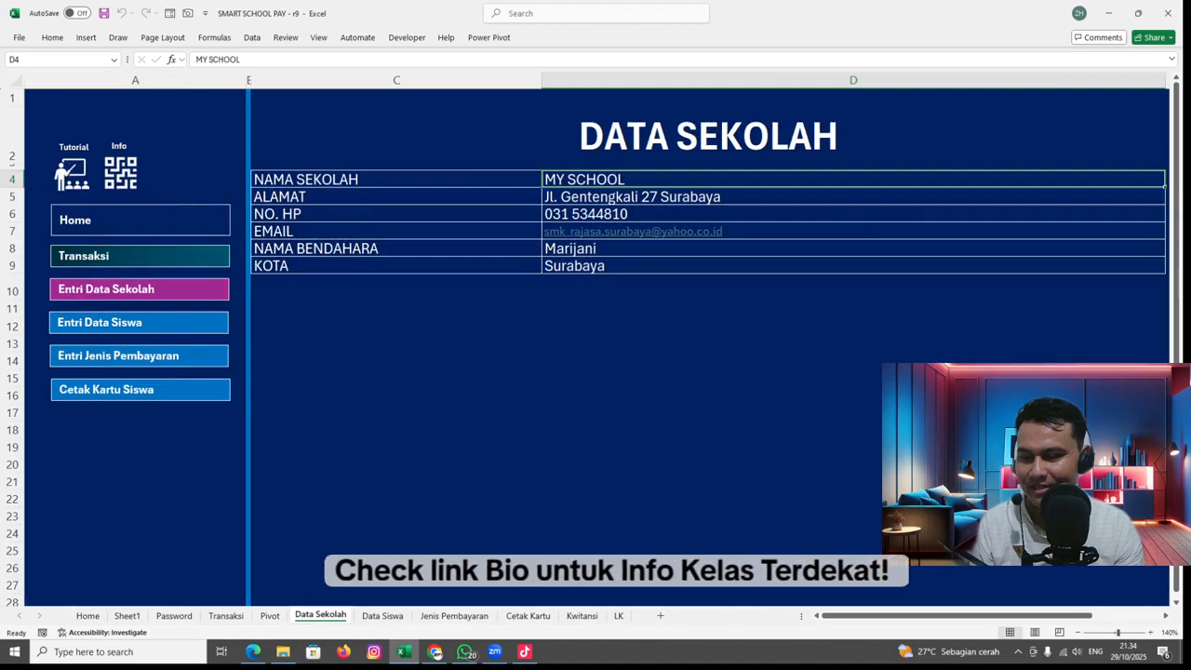
type("SEKOLAHKU")
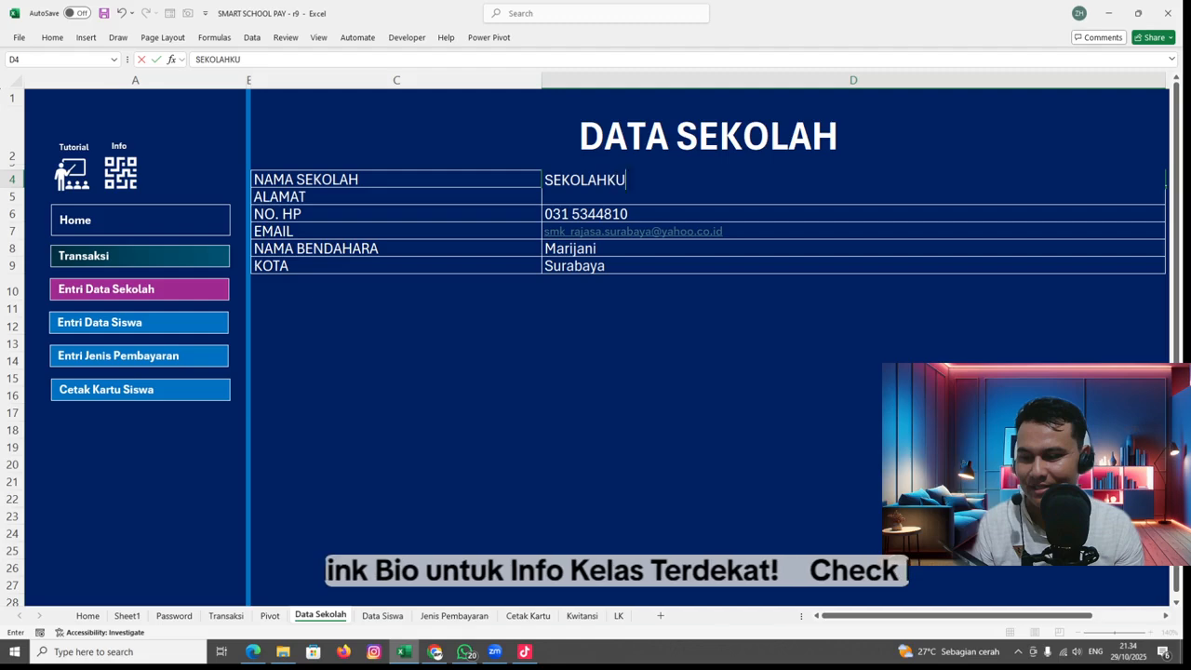
type(" SAYANG")
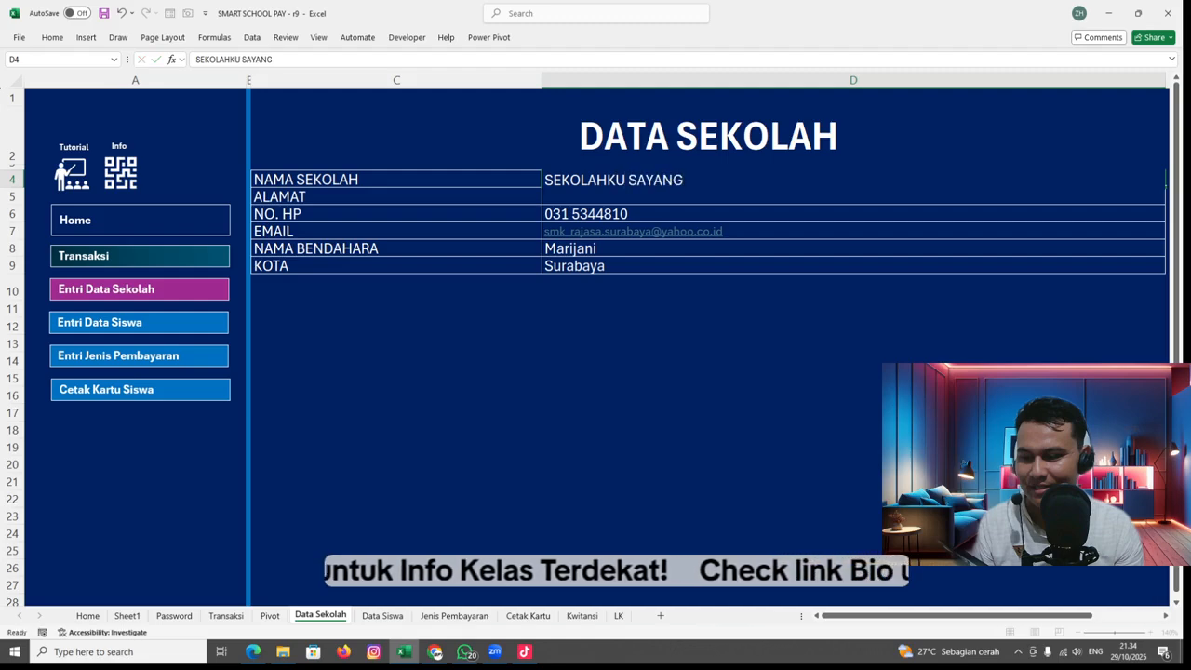
left_click(712, 395)
- Inspect the formula behind the school name title on the Home dashboard, and undo the school name change
left_click(140, 220)
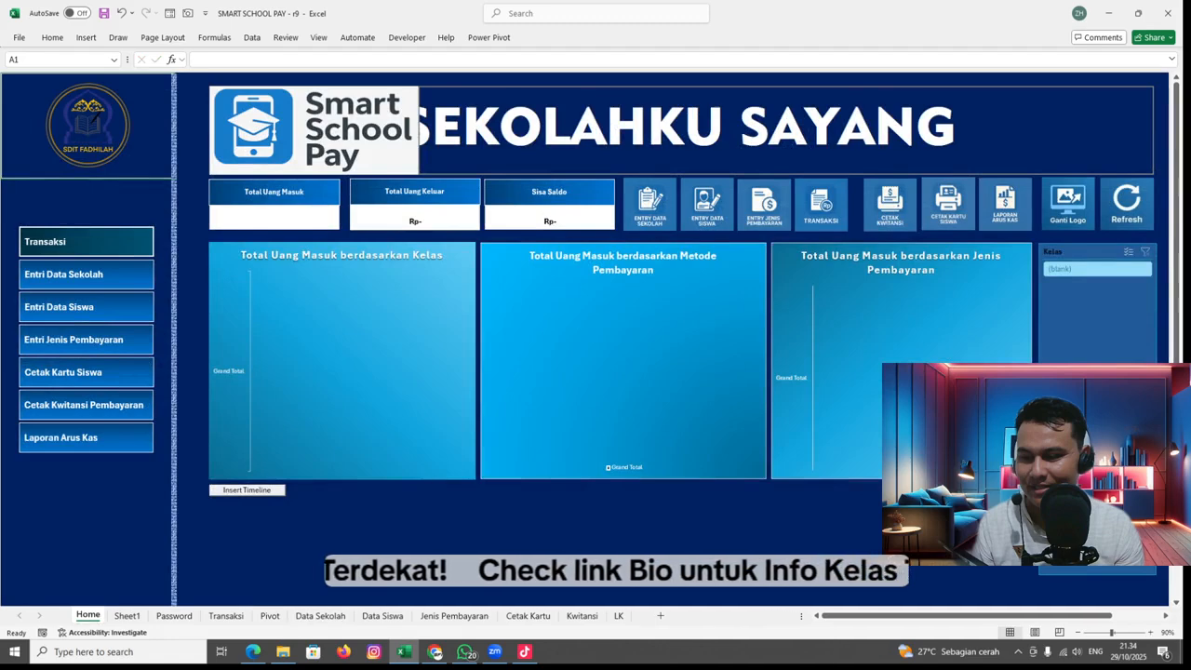
left_click(684, 126)
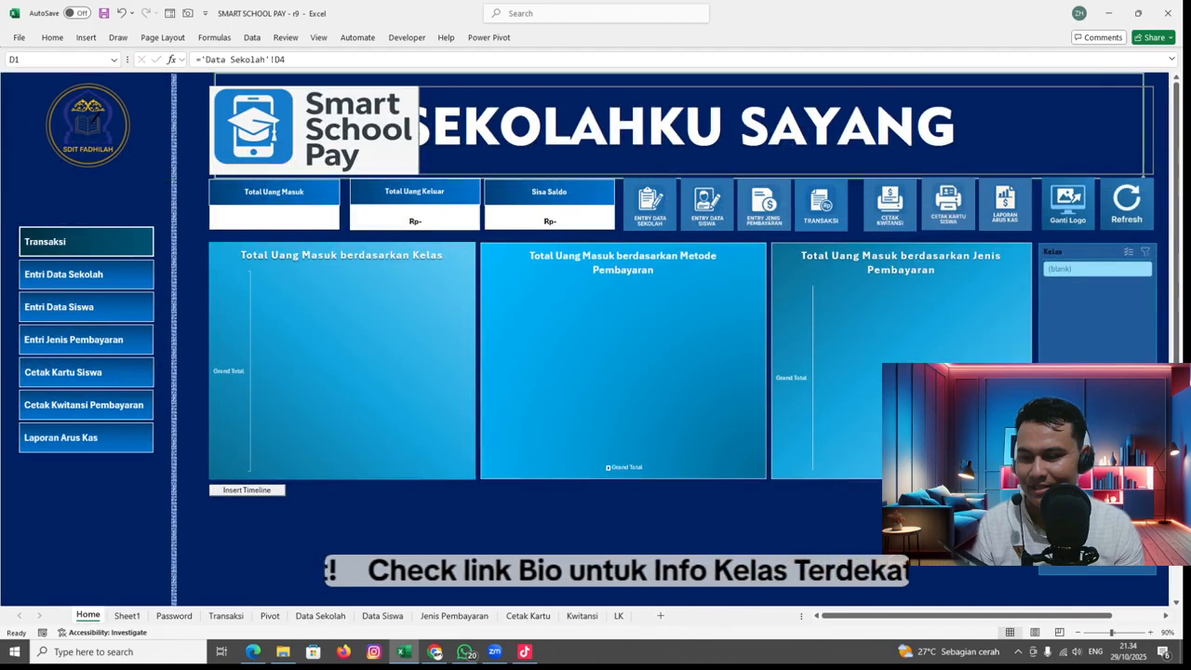
key("ctrl+z")
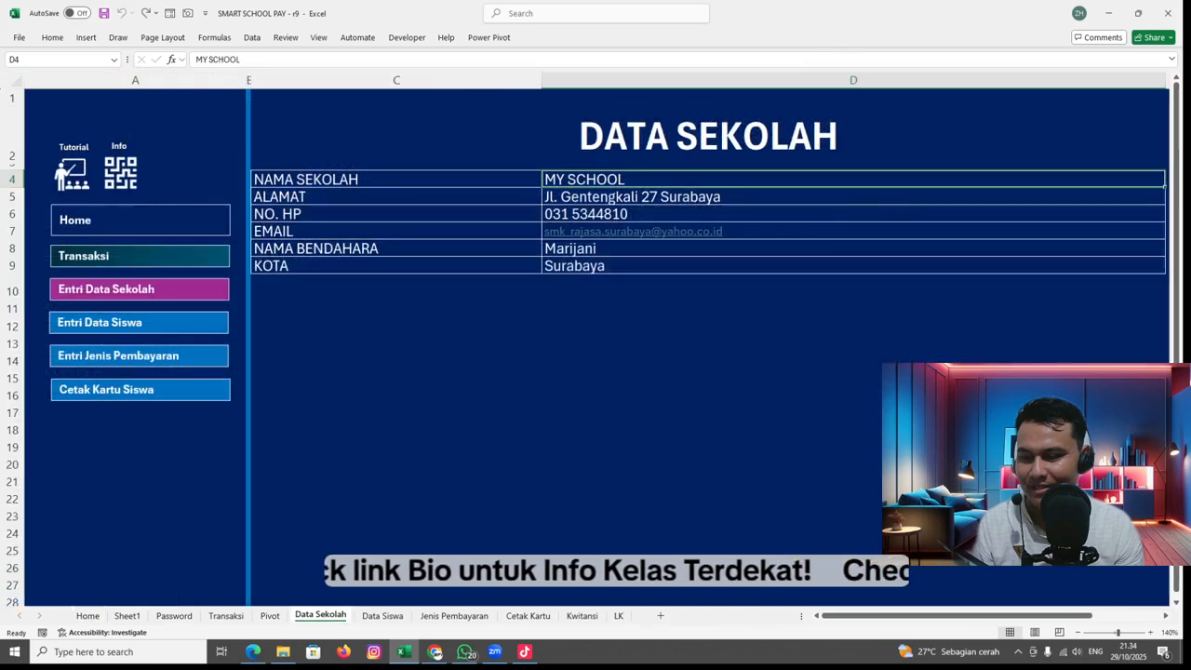
left_click(397, 360)
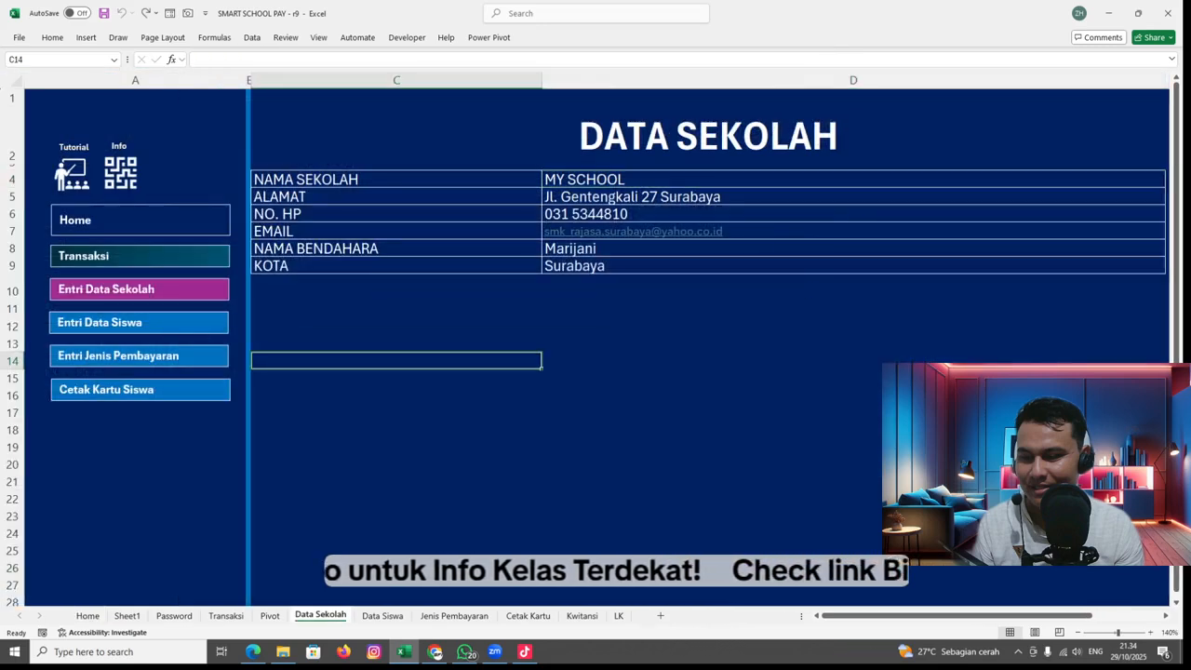
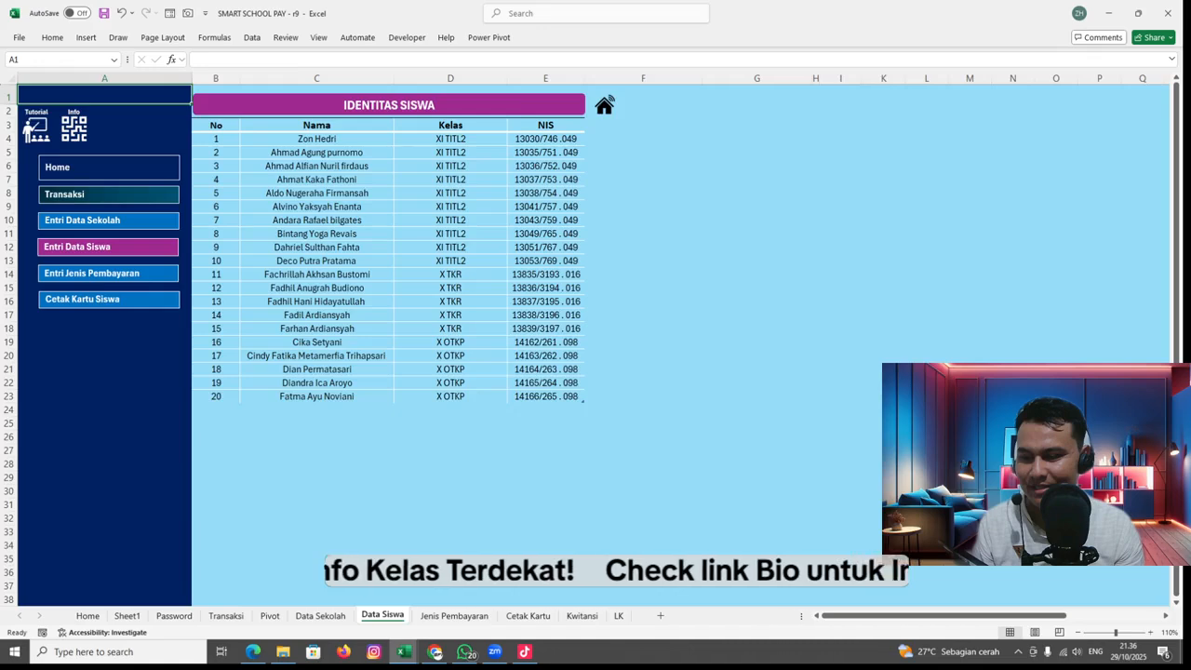
- Return from the Data Siswa sheet to the Home dashboard and consult the topic list on Sheet1
left_click(605, 104)
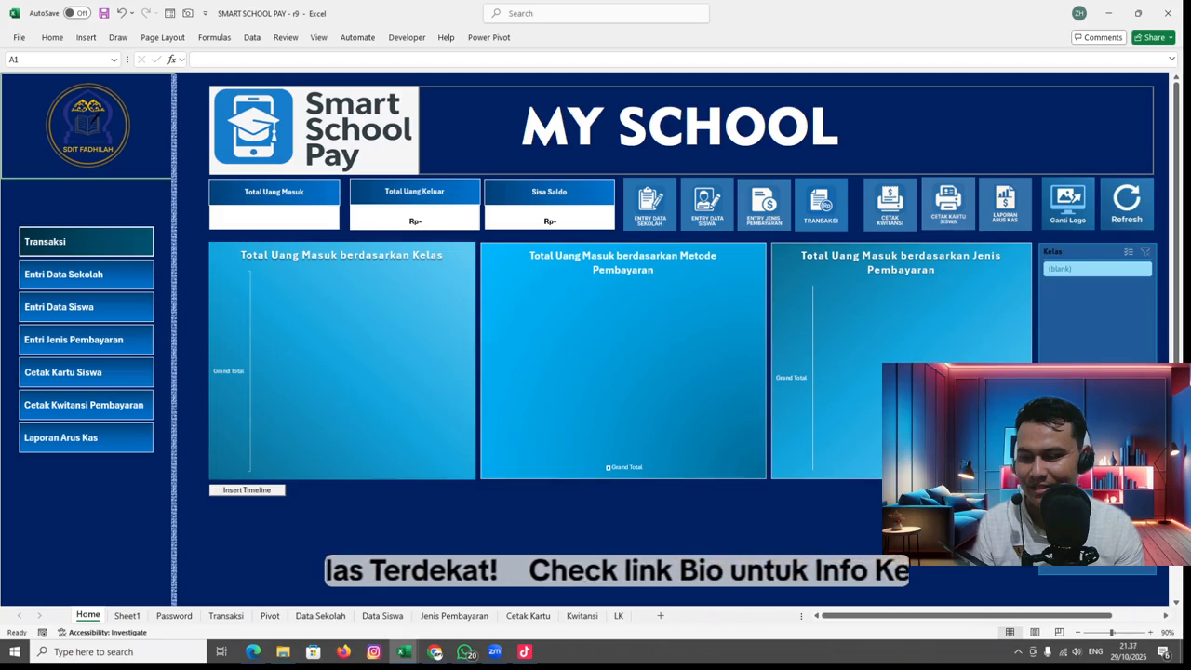
left_click(128, 616)
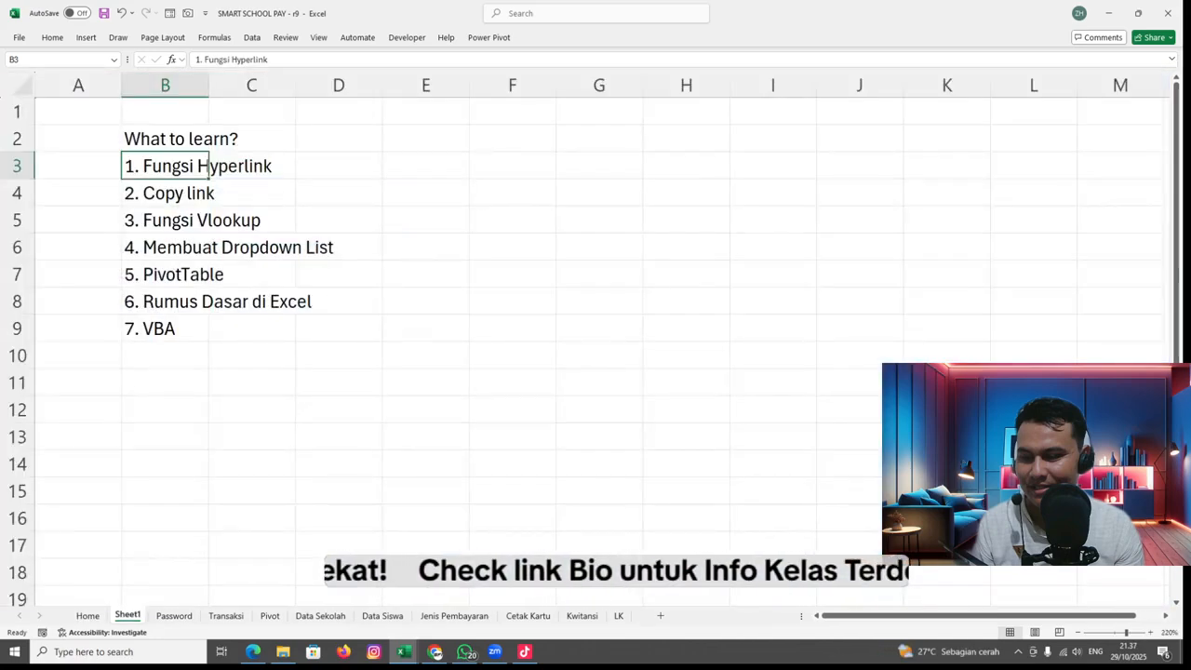
left_click(252, 436)
- Switch to the Book1 workbook and fill the linked list in cells C4:C10 of Sheet2 with red
left_click(403, 651)
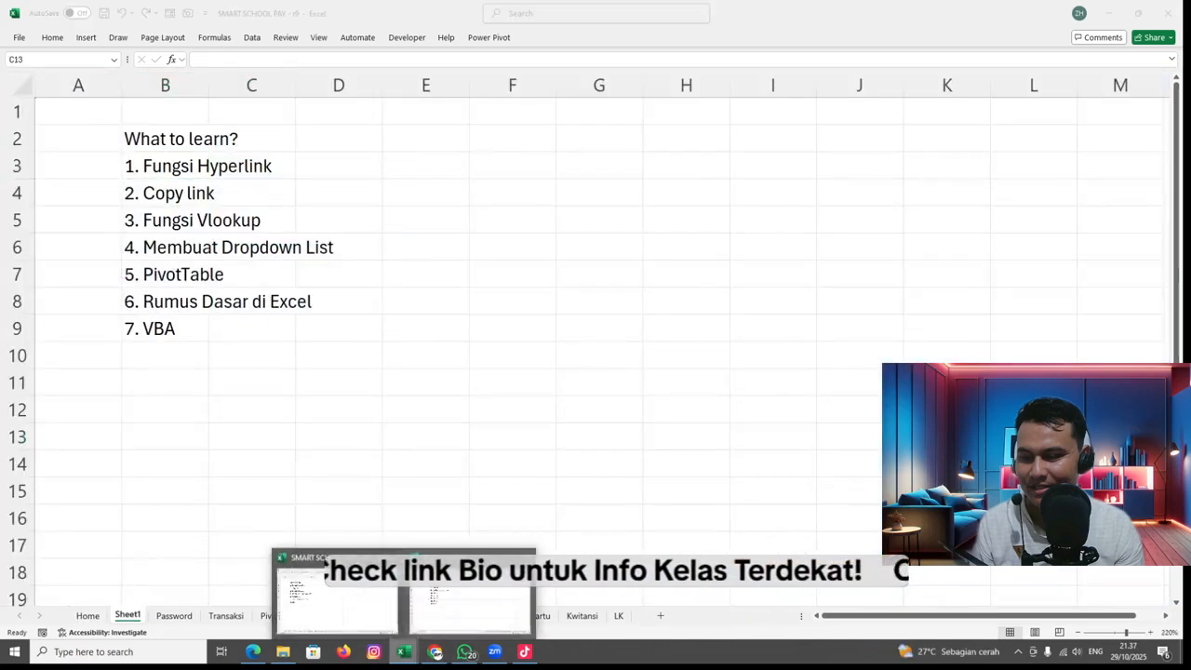
left_click(470, 596)
left_click(292, 291)
left_click_drag(279, 187, 279, 342)
left_click(52, 38)
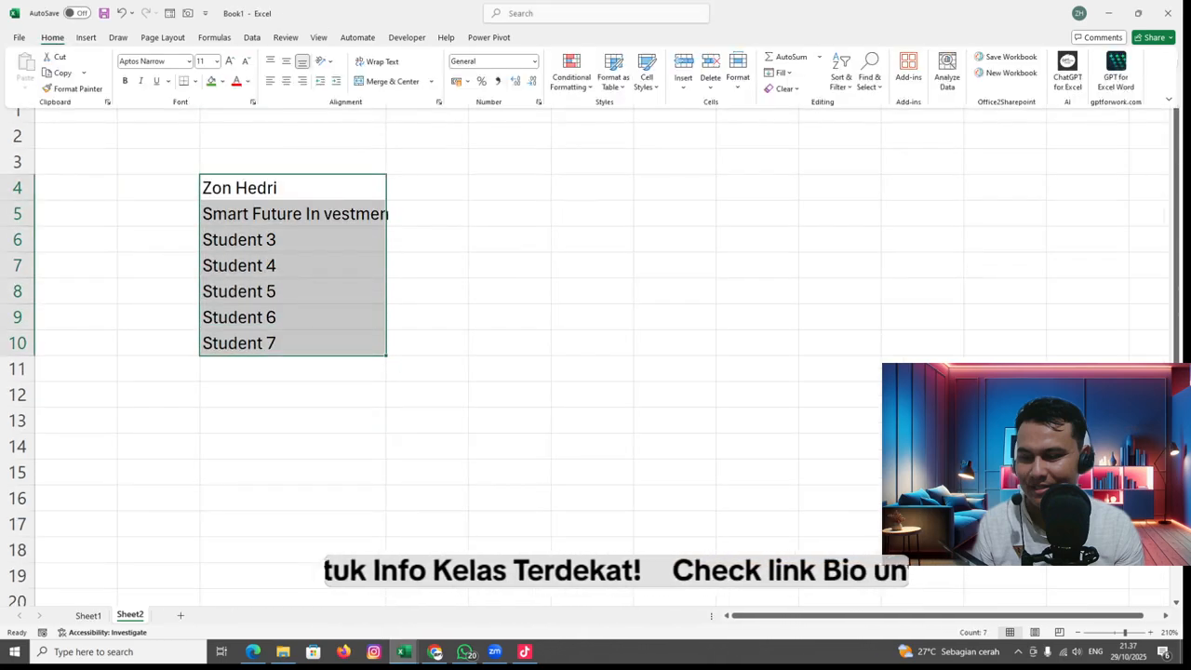
left_click(222, 81)
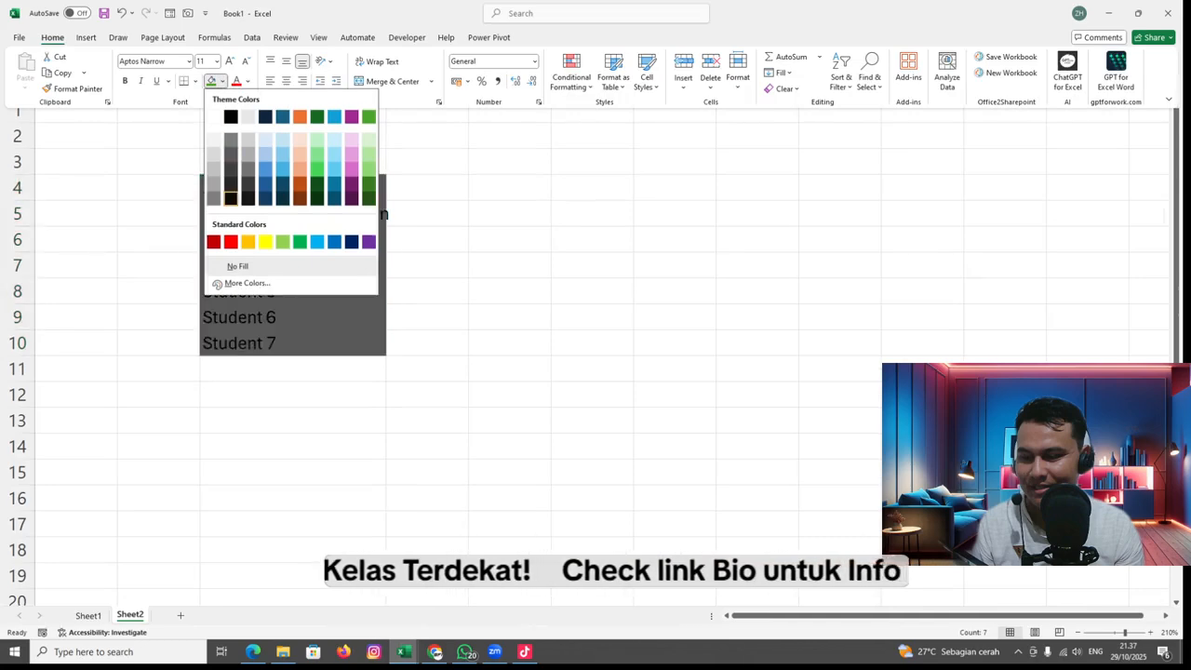
left_click(230, 242)
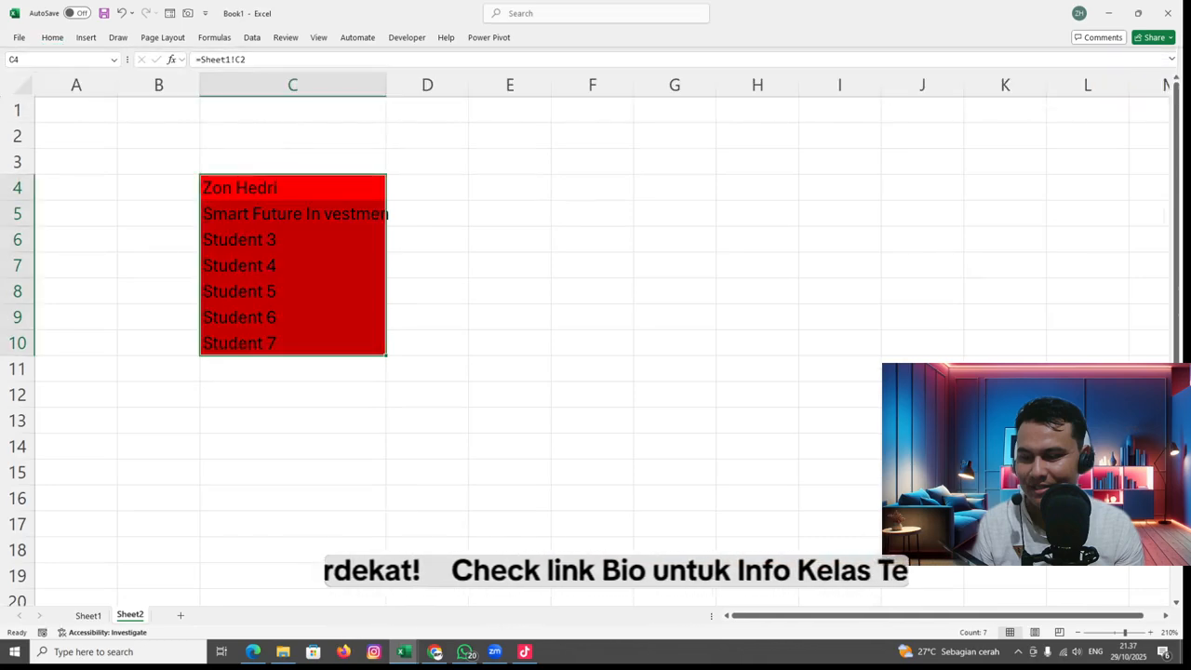
- Change cell C4 on Sheet1 to AqUEANCER and check the linked cell C6 on Sheet2
left_click(89, 615)
left_click(338, 486)
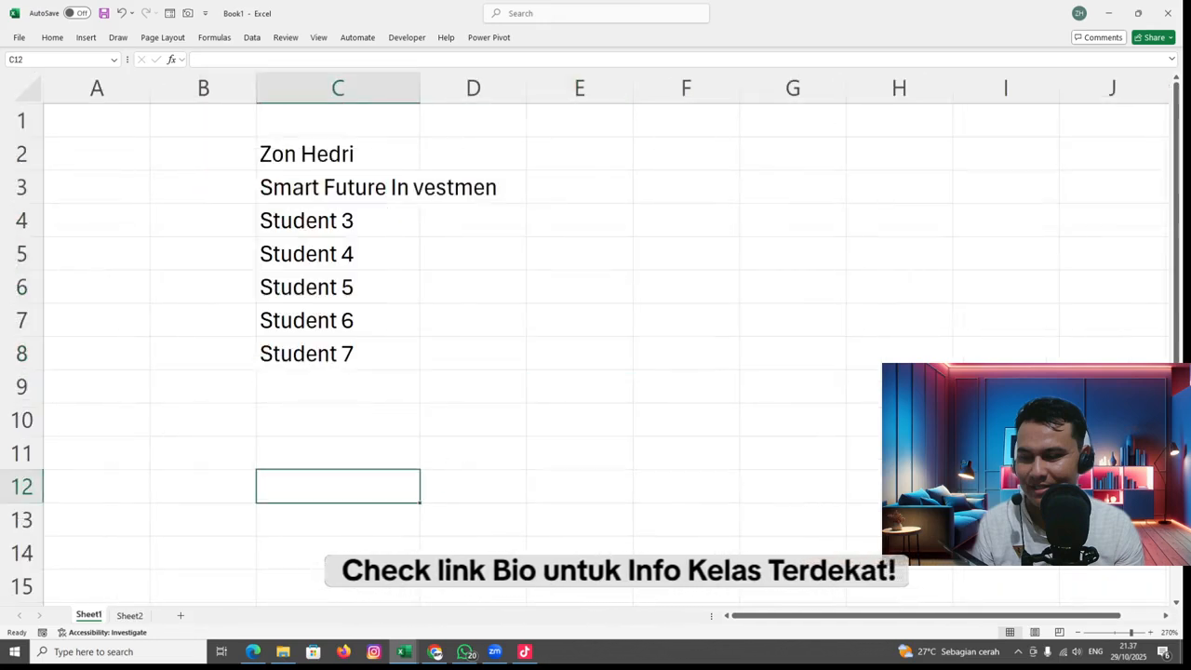
left_click(338, 220)
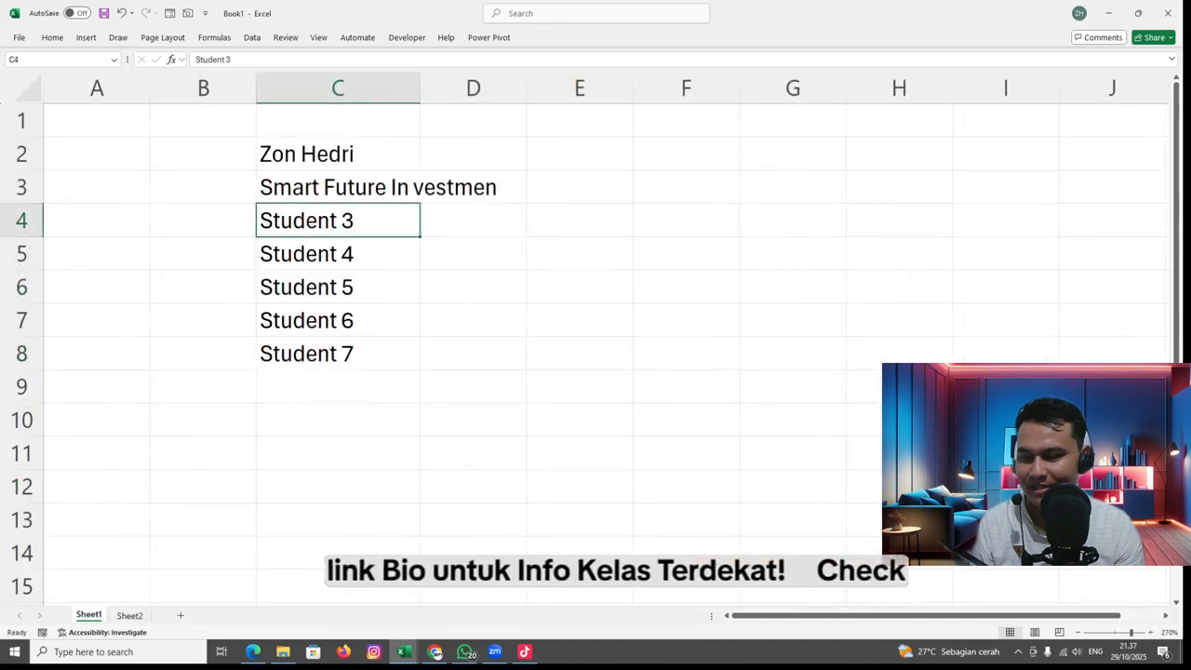
type("A")
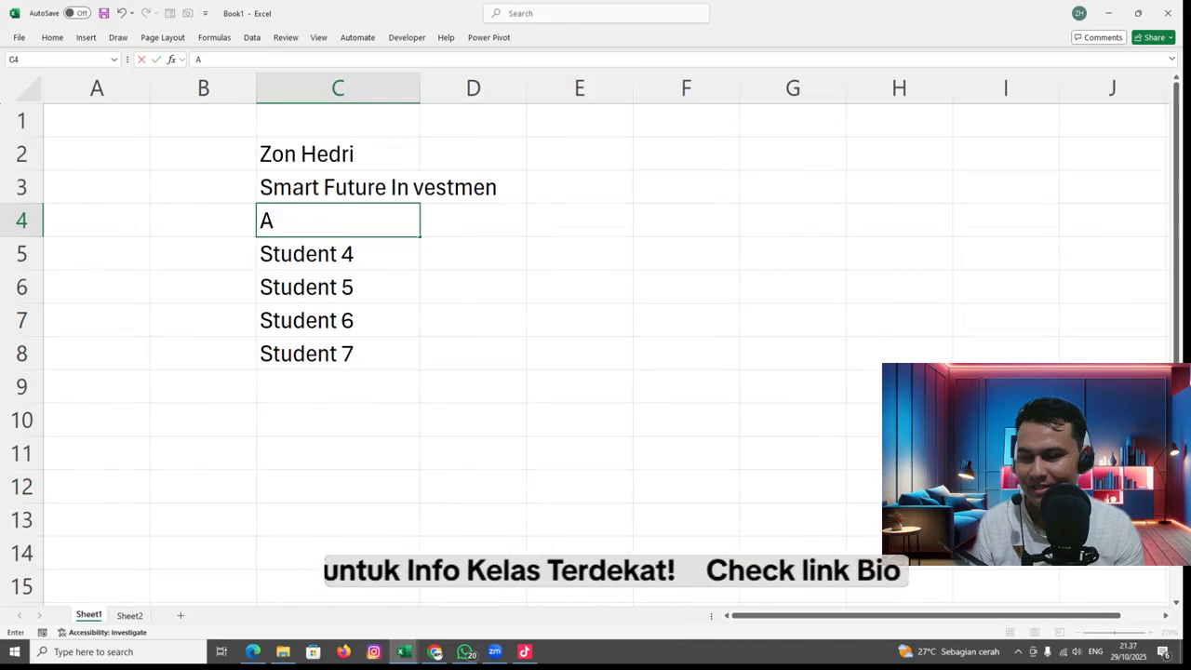
type("qyu")
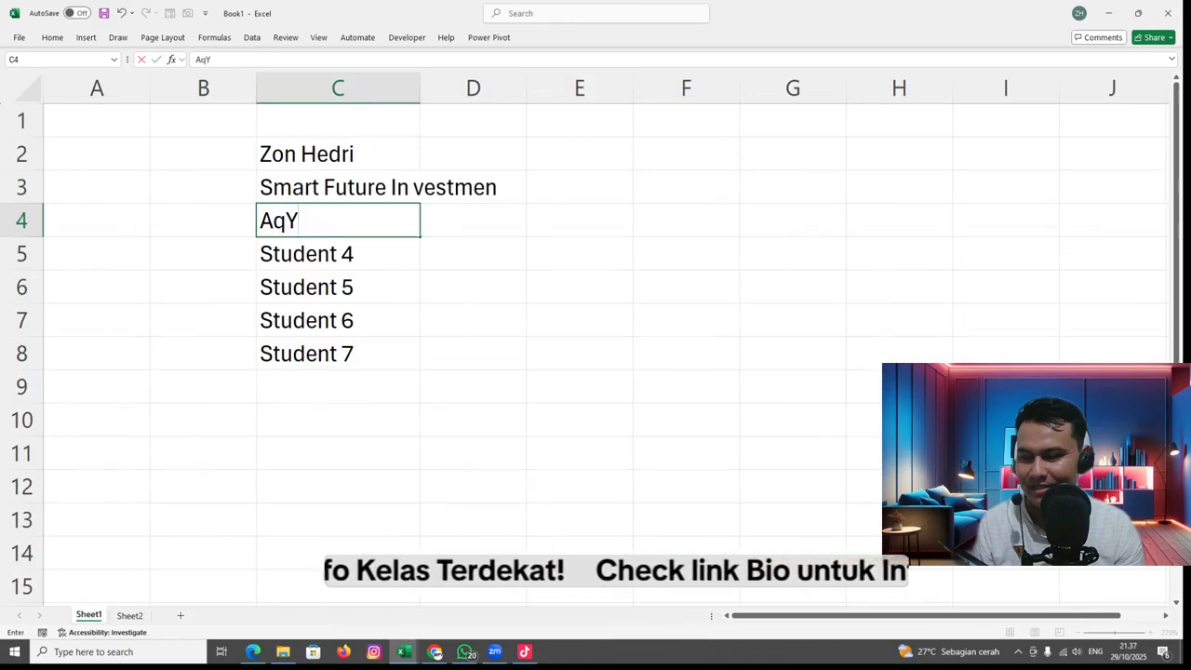
type("UAnc")
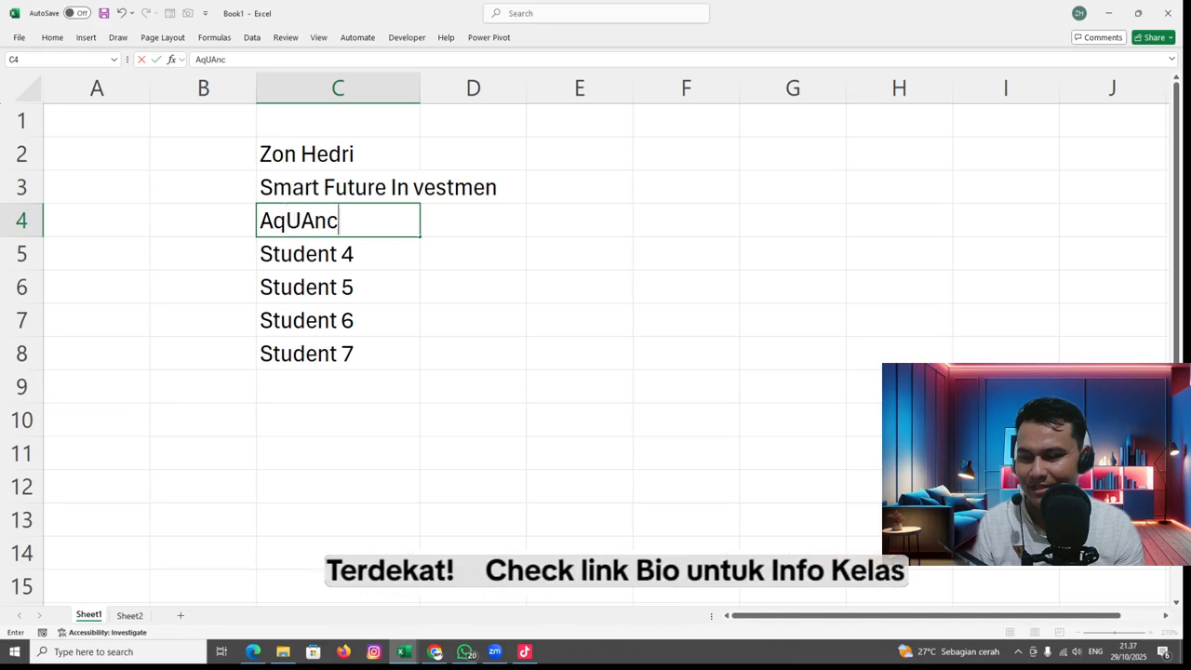
key("BackSpace")
key("BackSpace")
key("BackSpace")
key("BackSpace")
type("UEANCER")
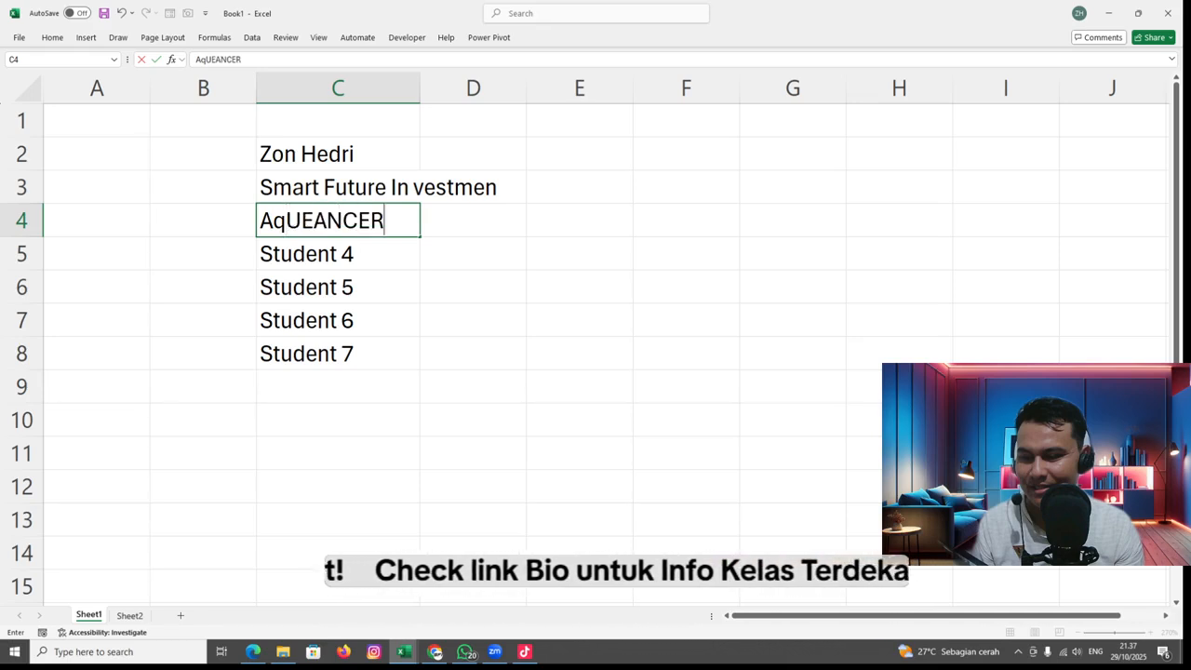
left_click(473, 387)
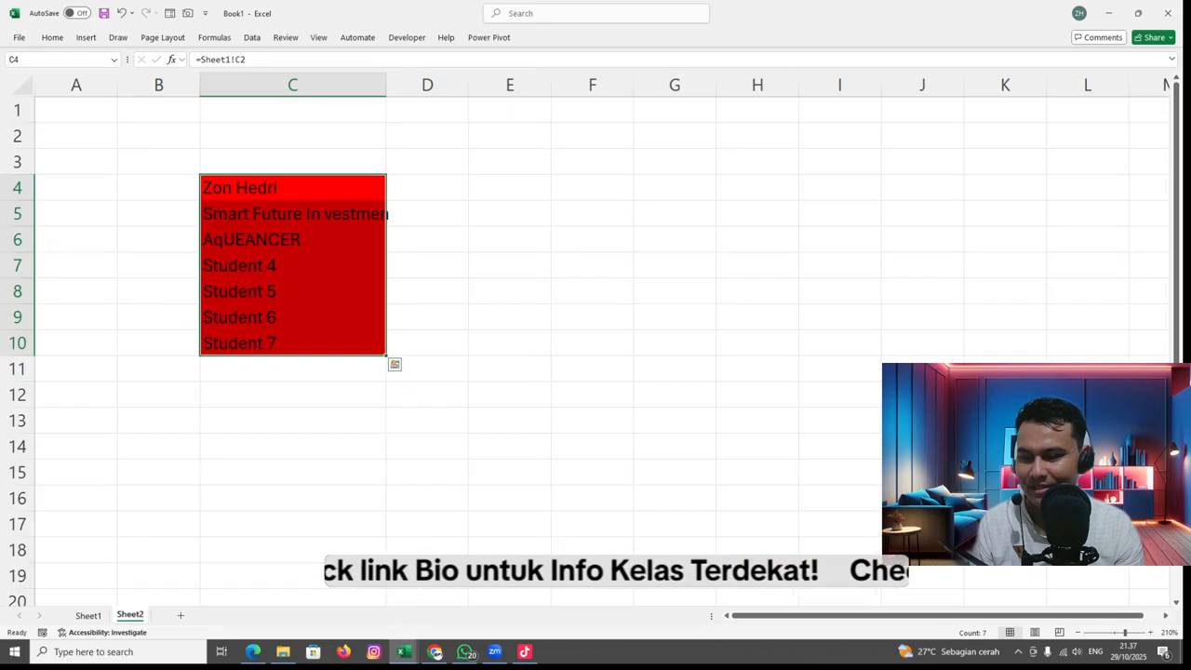
left_click(292, 239)
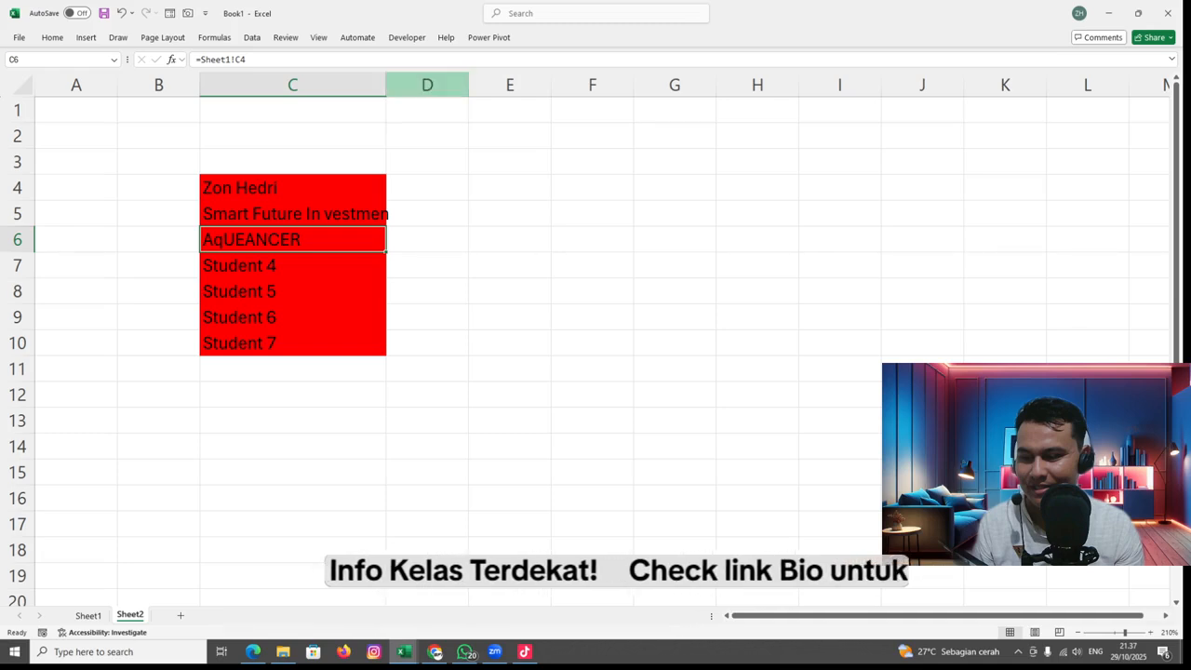
- Widen column C on Sheet2 so the longest entry in the red list fits inside its cell
left_click_drag(386, 85, 403, 85)
left_click(527, 266)
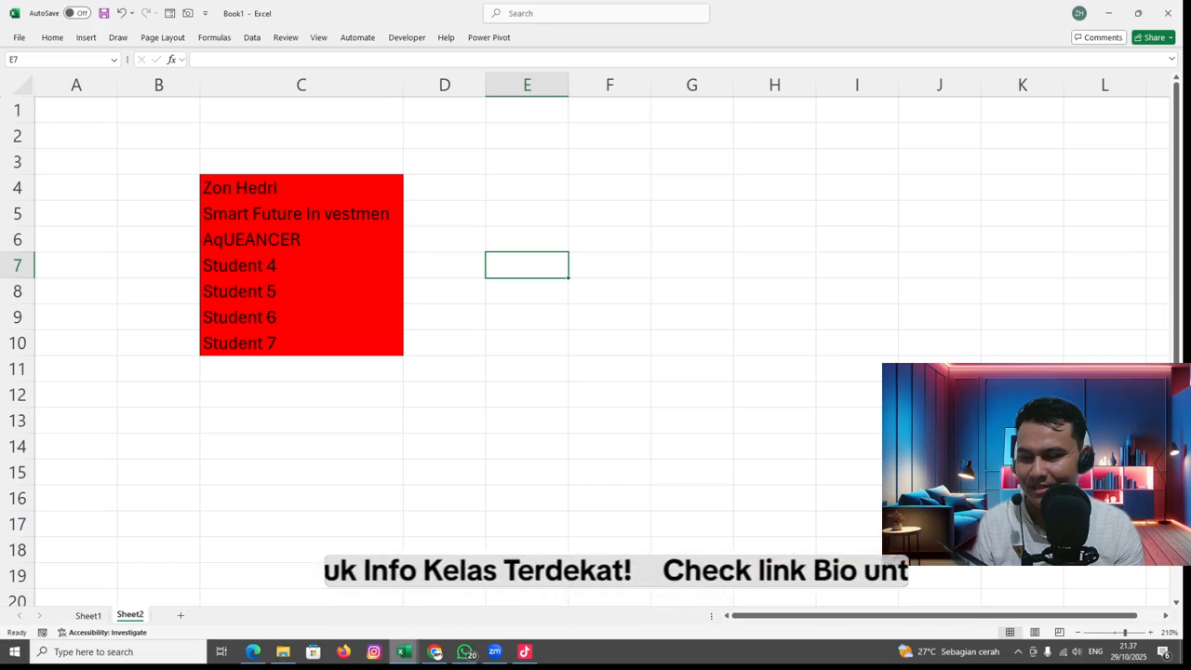
left_click(434, 651)
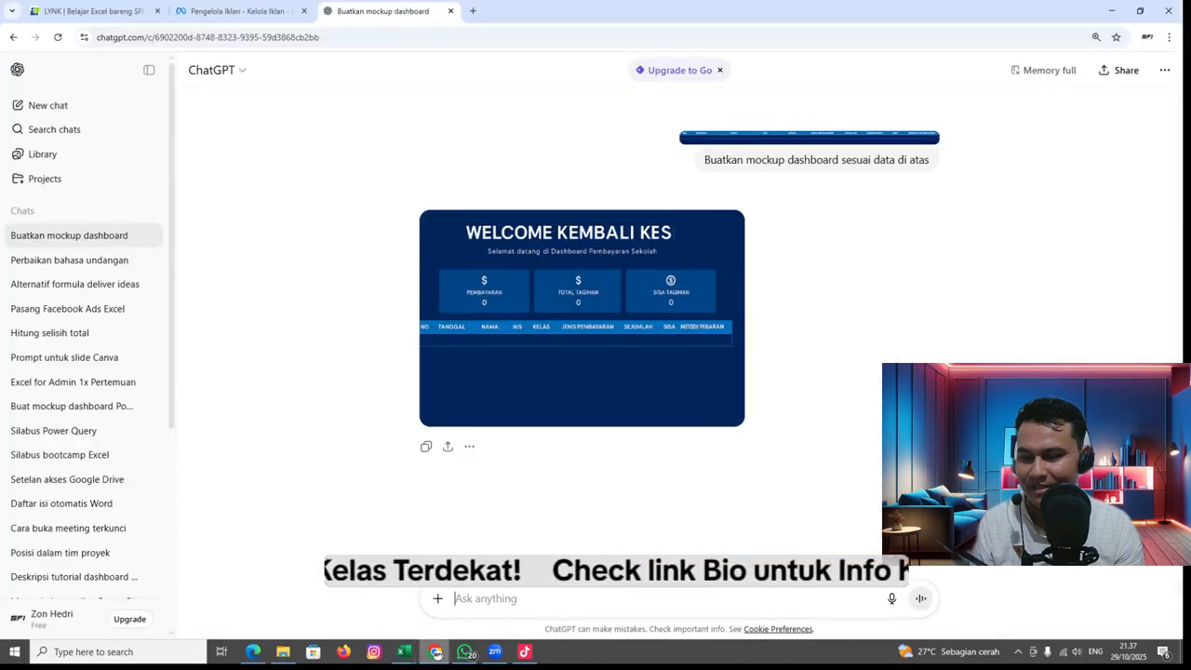
left_click(434, 651)
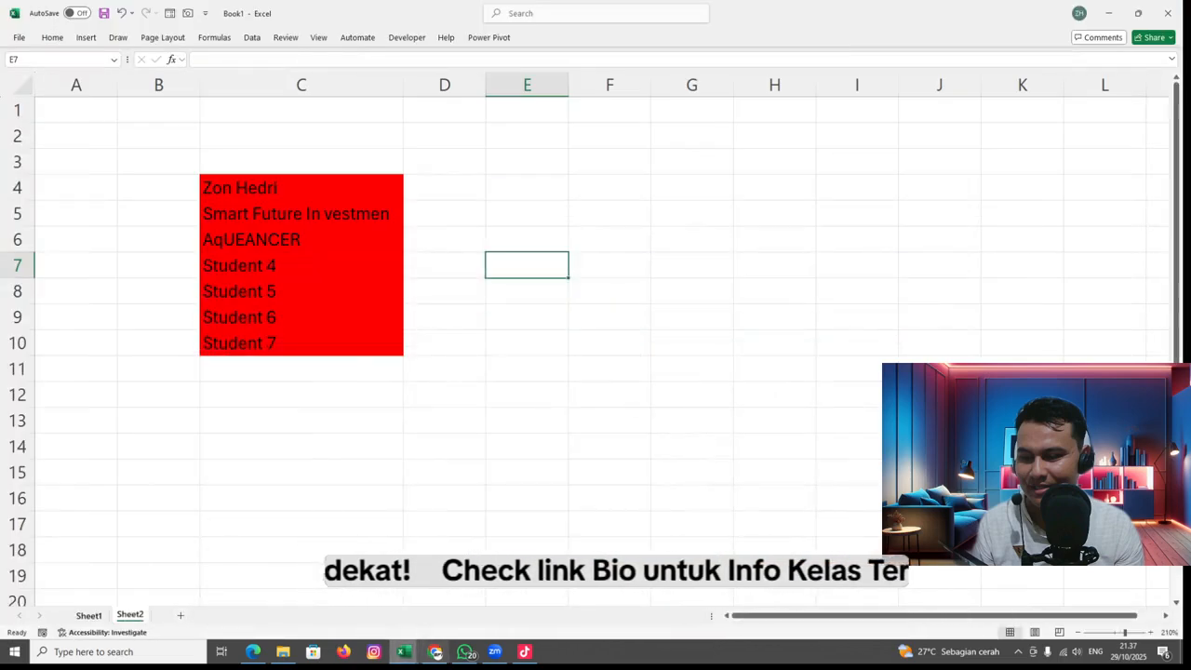
- Switch to the SMART SCHOOL PAY workbook, glance at the Home dashboard, and select the topic "3. Fungsi Vlookup" on Sheet1
mouse_move(402, 651)
left_click(335, 595)
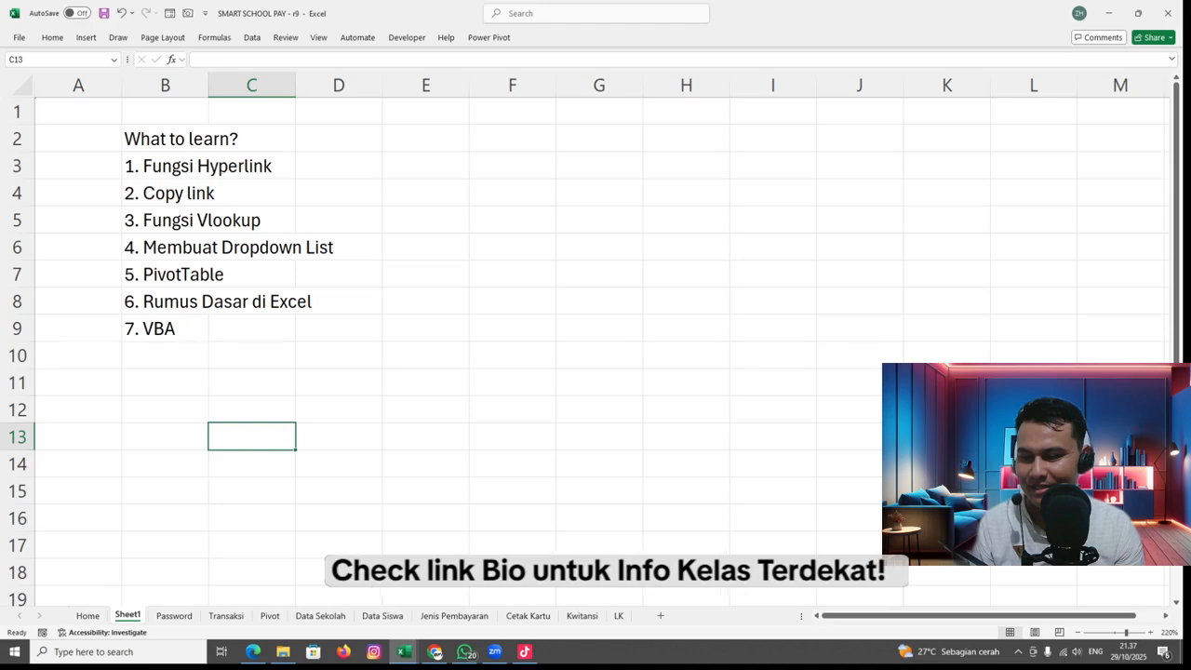
left_click(88, 616)
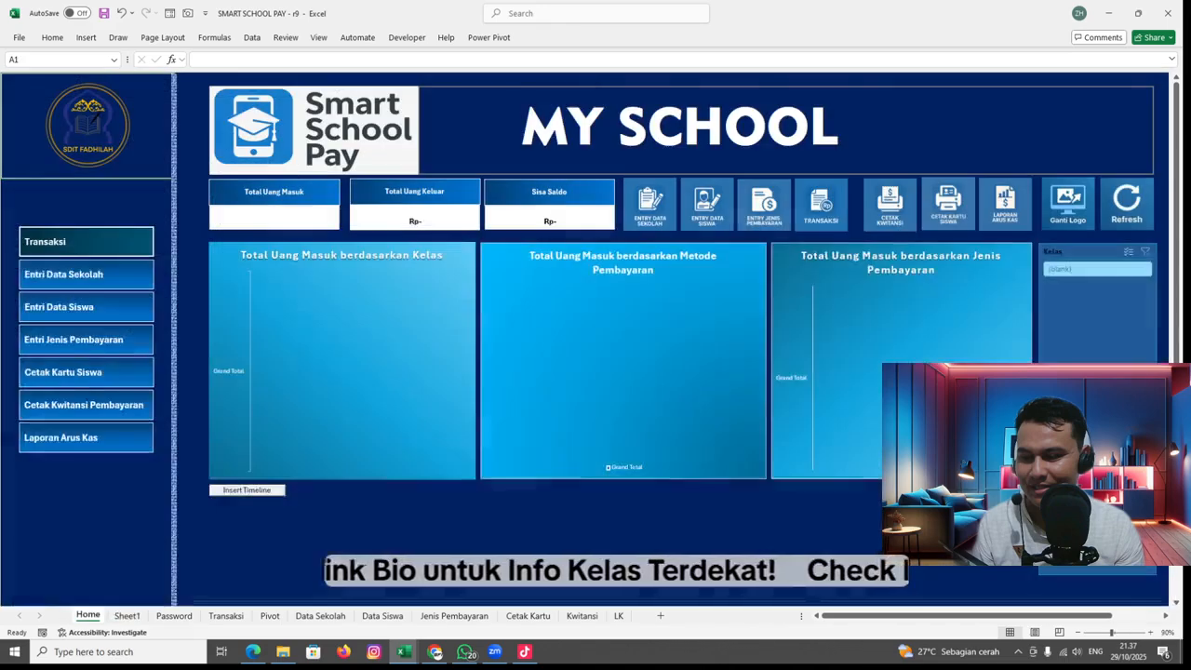
left_click(127, 615)
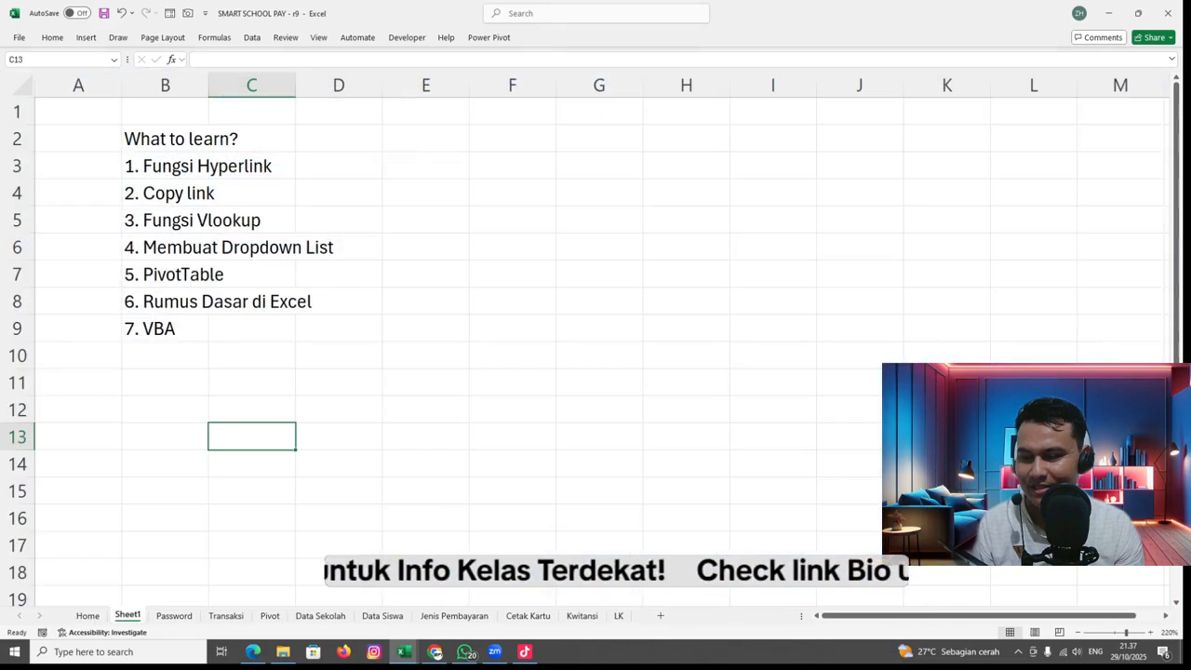
left_click(165, 220)
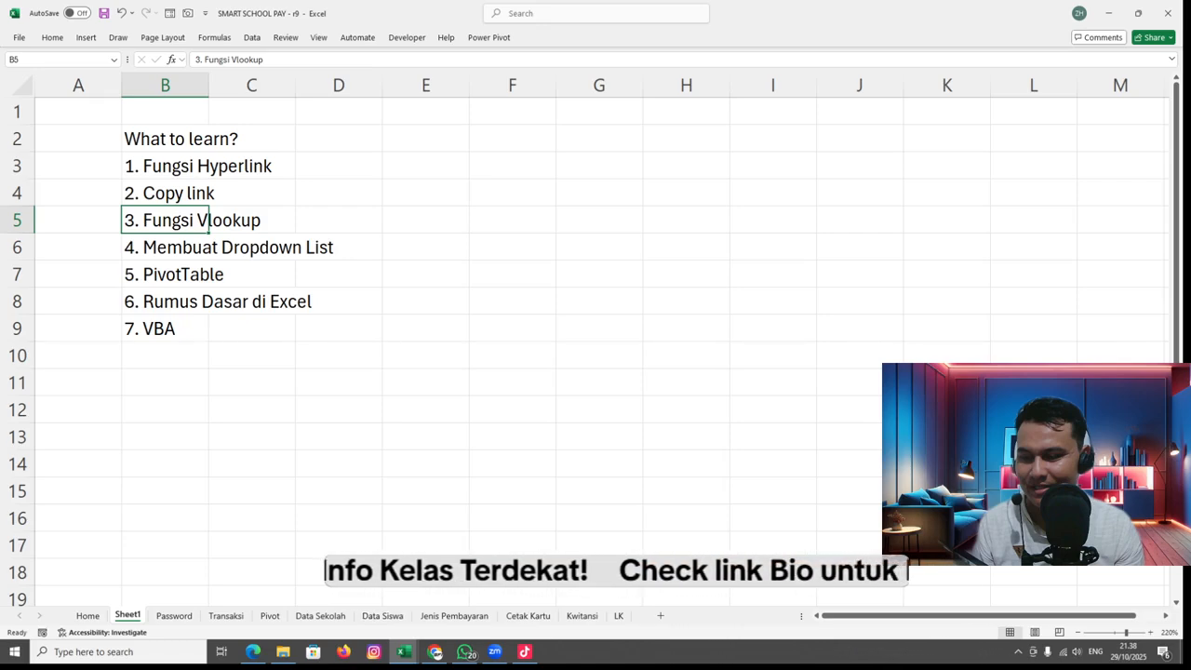
- Switch to the Chrome browser and open the YouTube home page in a new tab via a Google search for youtube
left_click(435, 651)
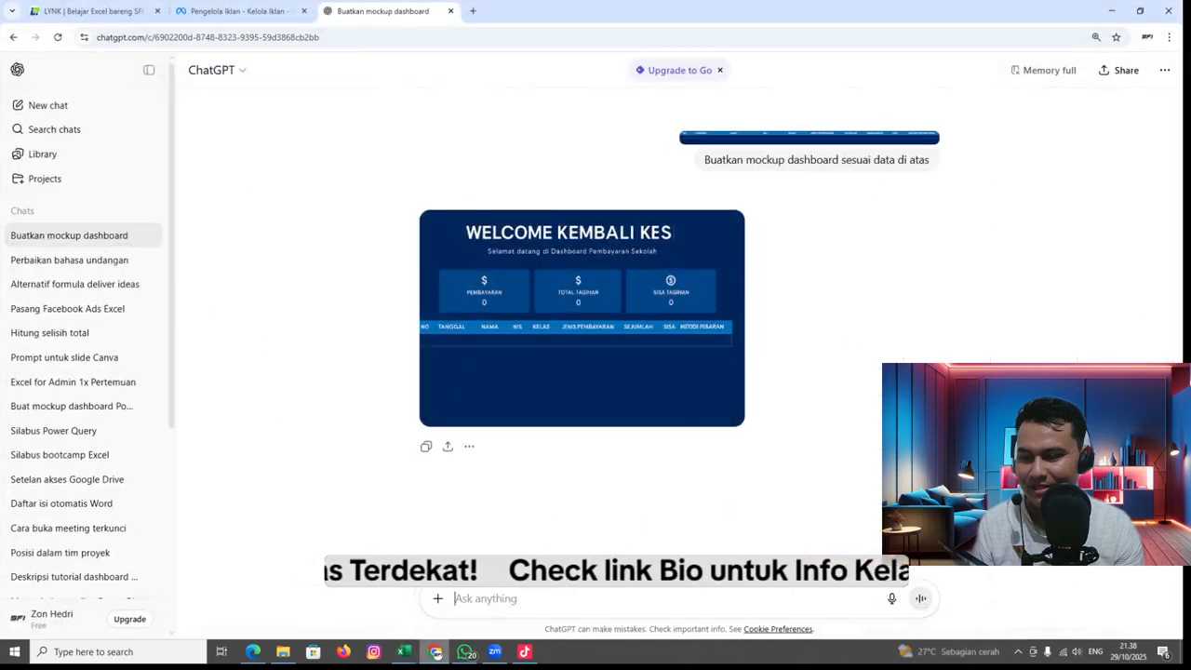
left_click(435, 651)
left_click(435, 652)
left_click(473, 11)
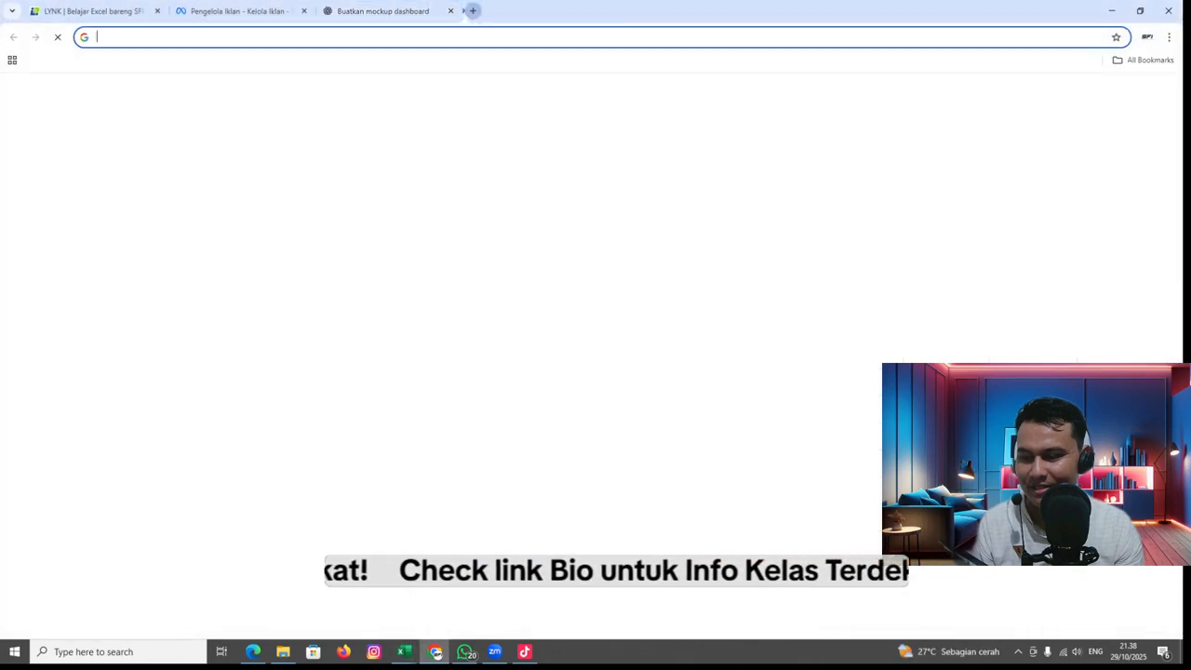
left_click(559, 249)
left_click(418, 280)
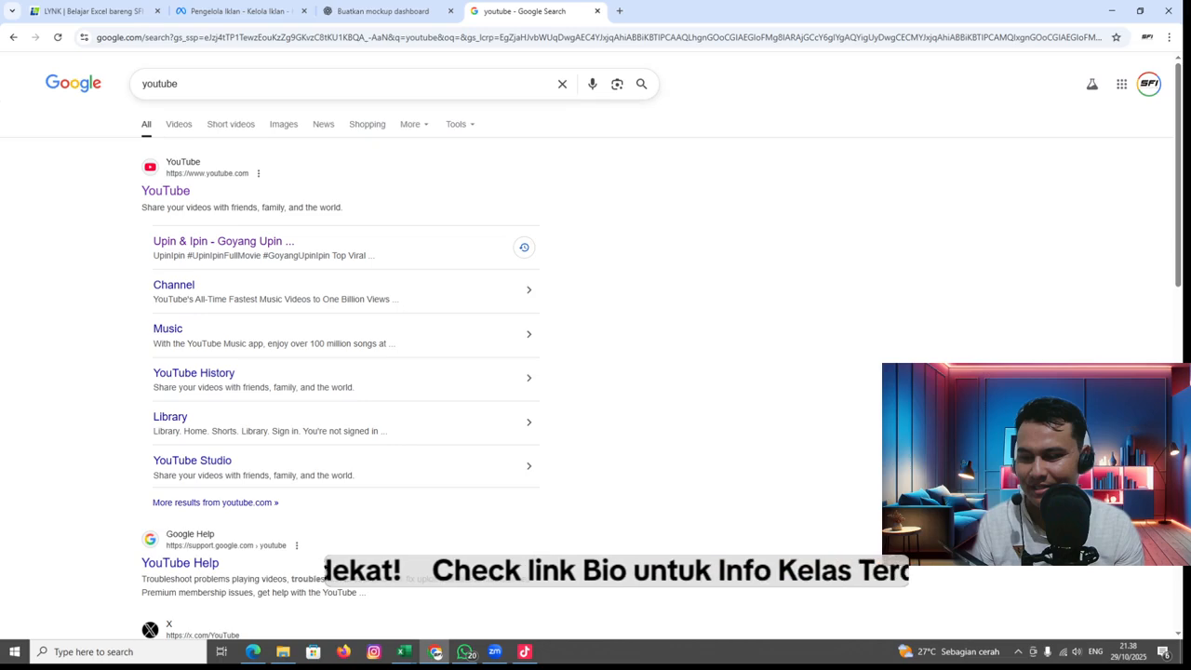
left_click(165, 189)
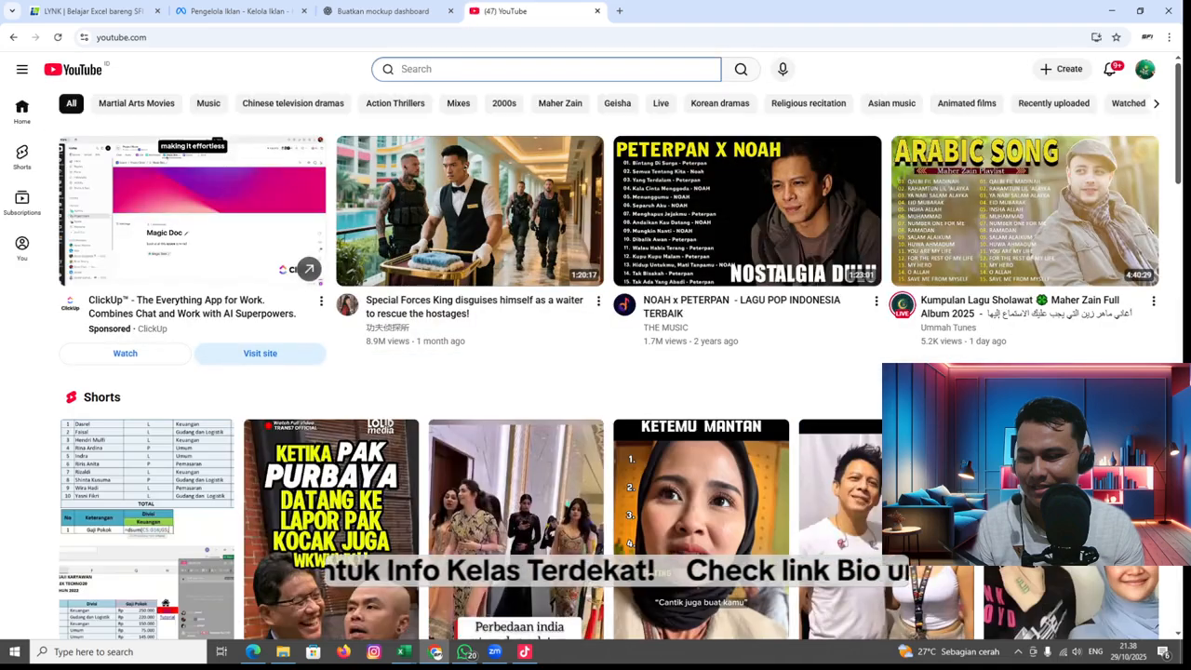
- Search YouTube for "BACKSOUND TUNTUTAN KUSTIK SATU HATI SATU JIWA"
type("BACKSOUND")
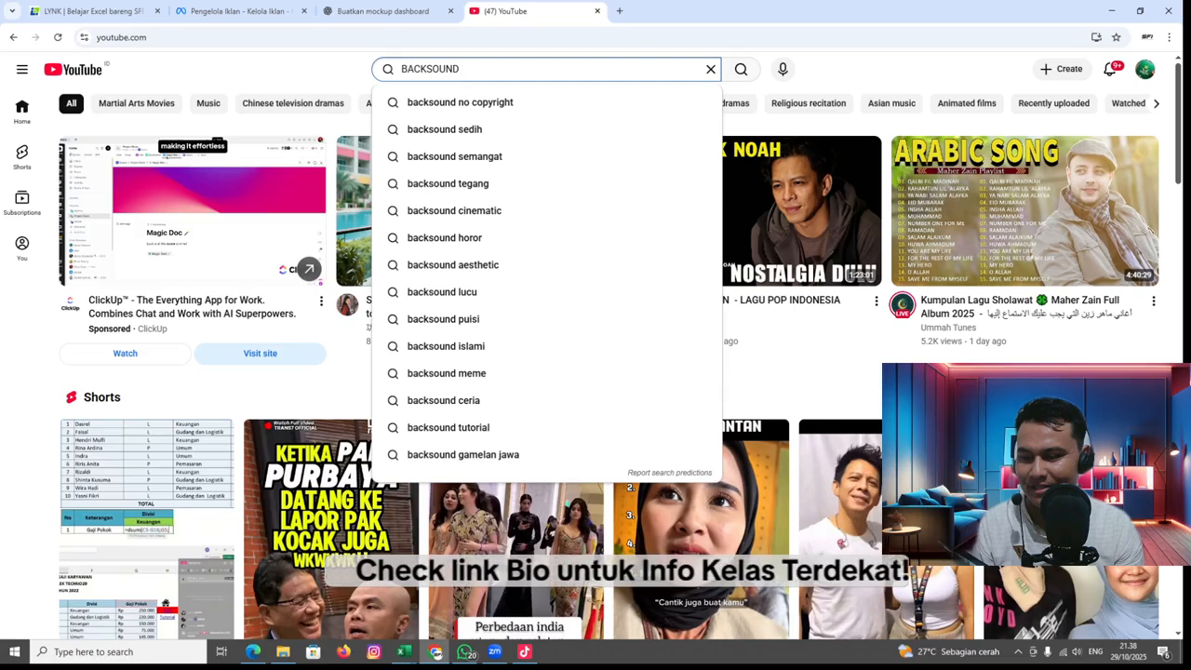
type("TUNTUT")
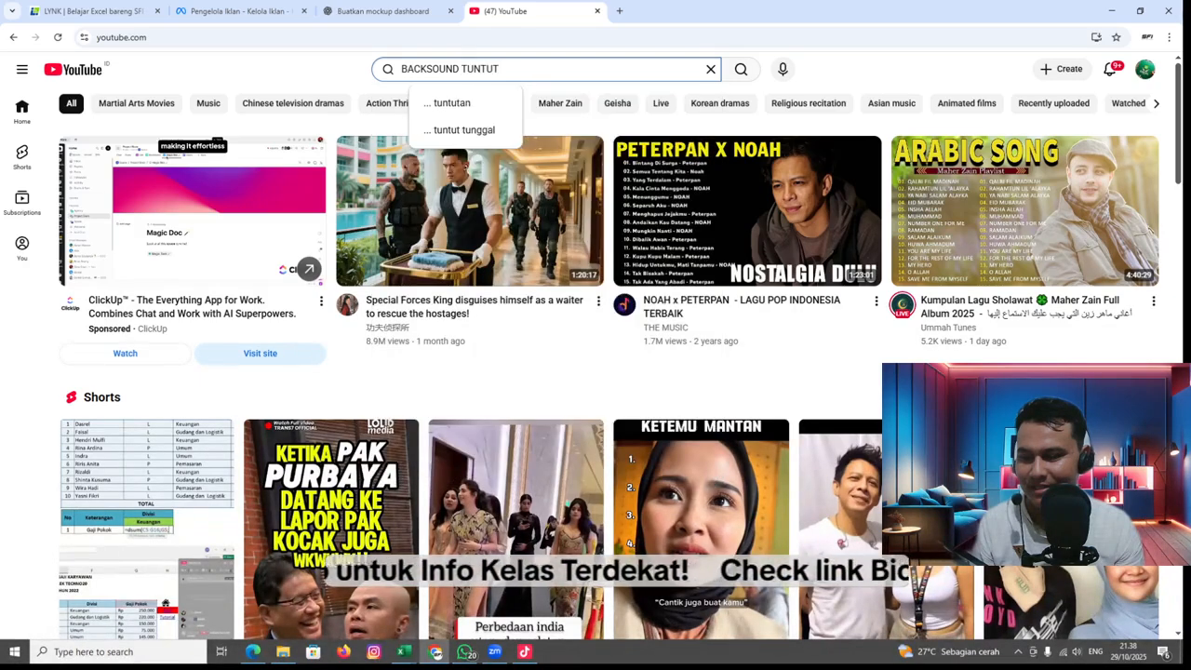
type("AN KUYSTI")
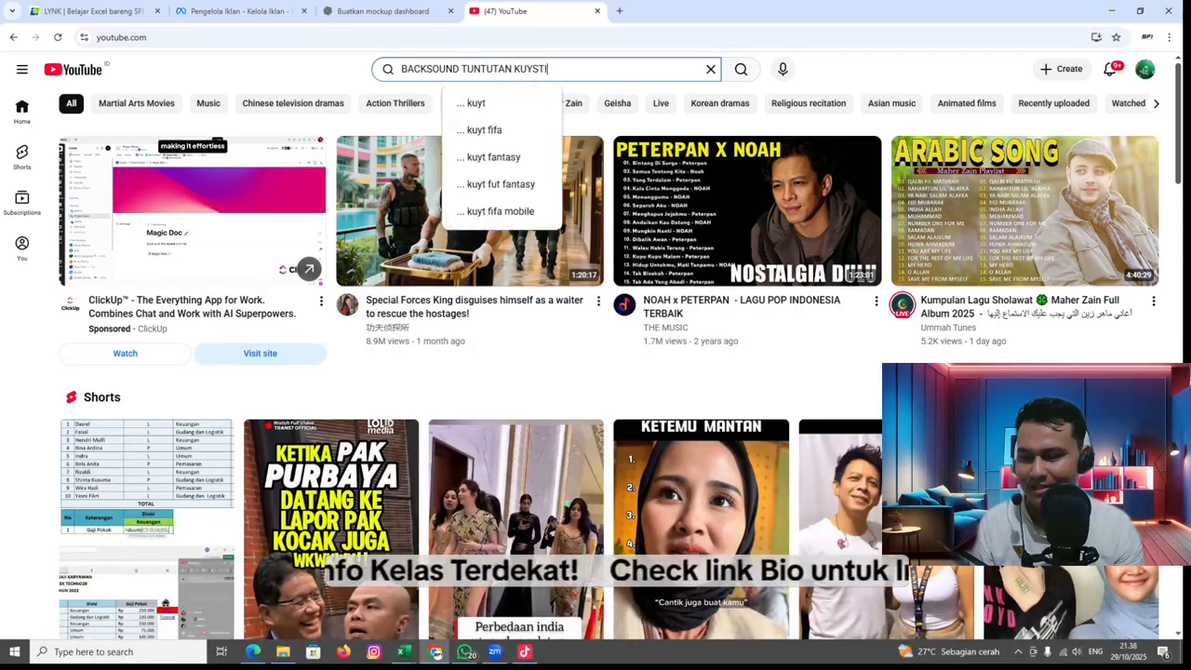
key("BackSpace")
key("BackSpace")
key("BackSpace")
key("BackSpace")
type("STIK")
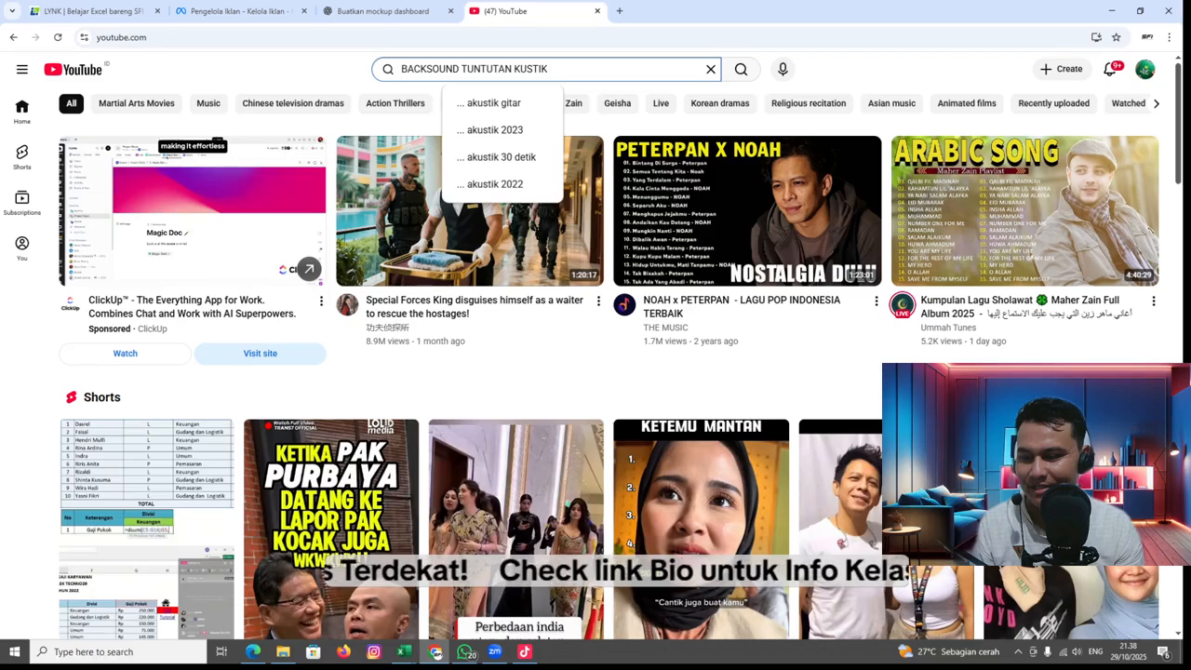
type(" SATU HATI SATU ")
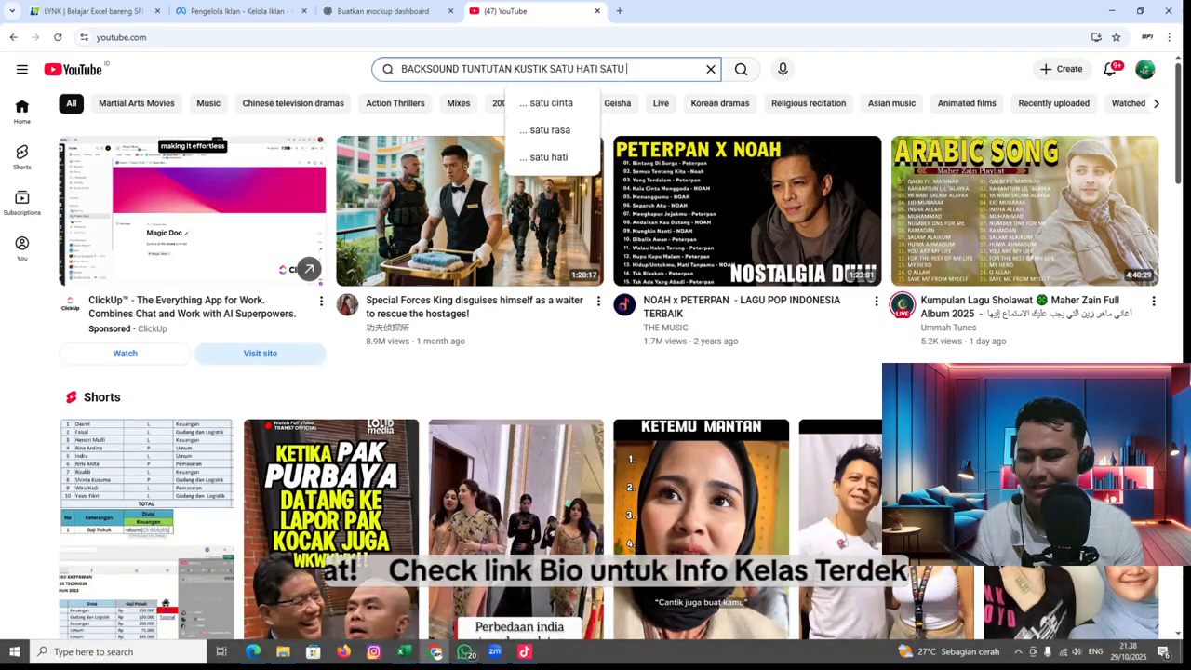
type("JIWA")
key("Return")
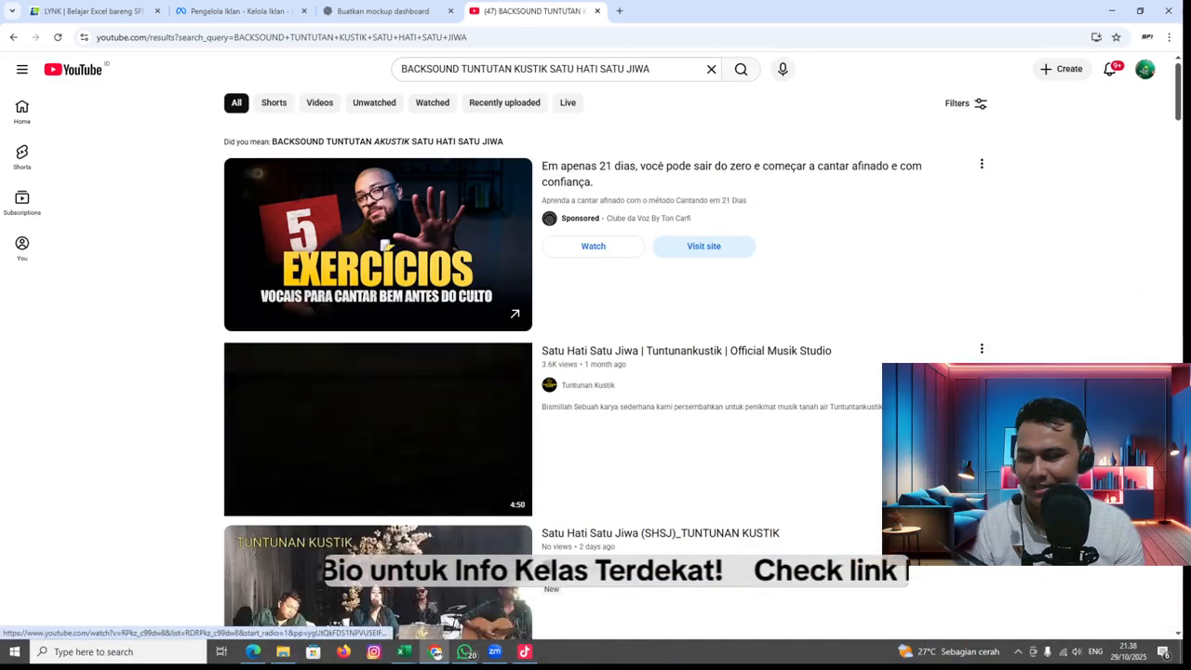
- Play the video "Satu Hati Satu Jiwa (SHSJ)_TUNTUNAN KUSTIK" and switch back to the topic list in the SMART SCHOOL PAY workbook
scroll(378, 372, "down", 2)
scroll(378, 372, "down", 2)
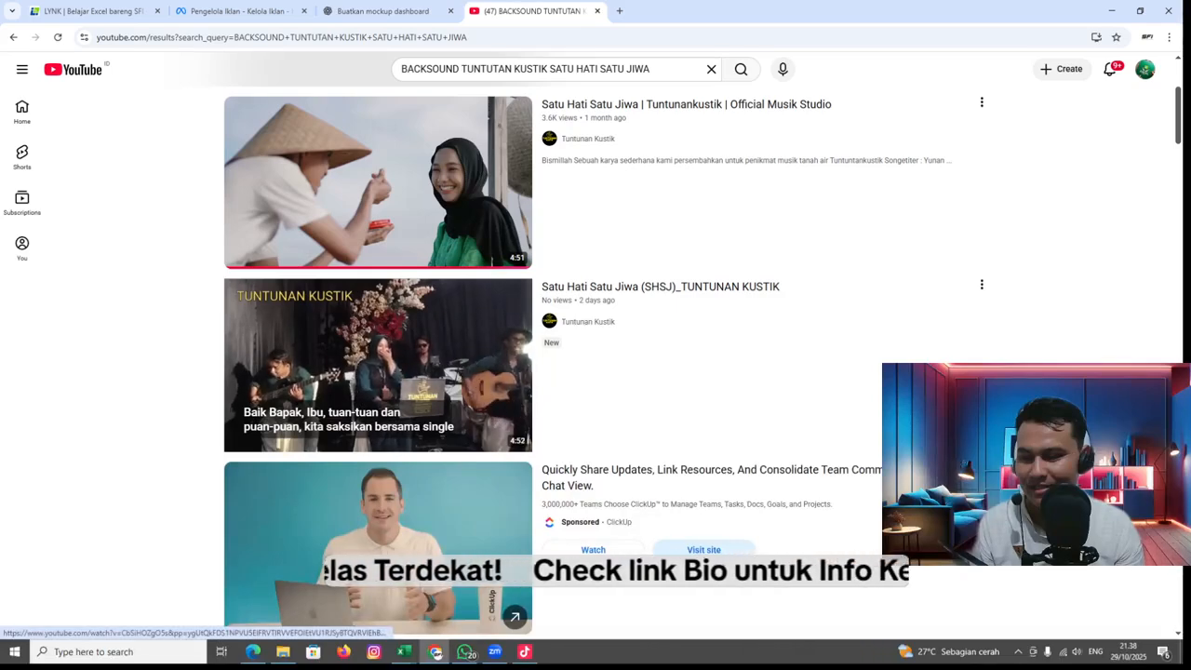
left_click(378, 366)
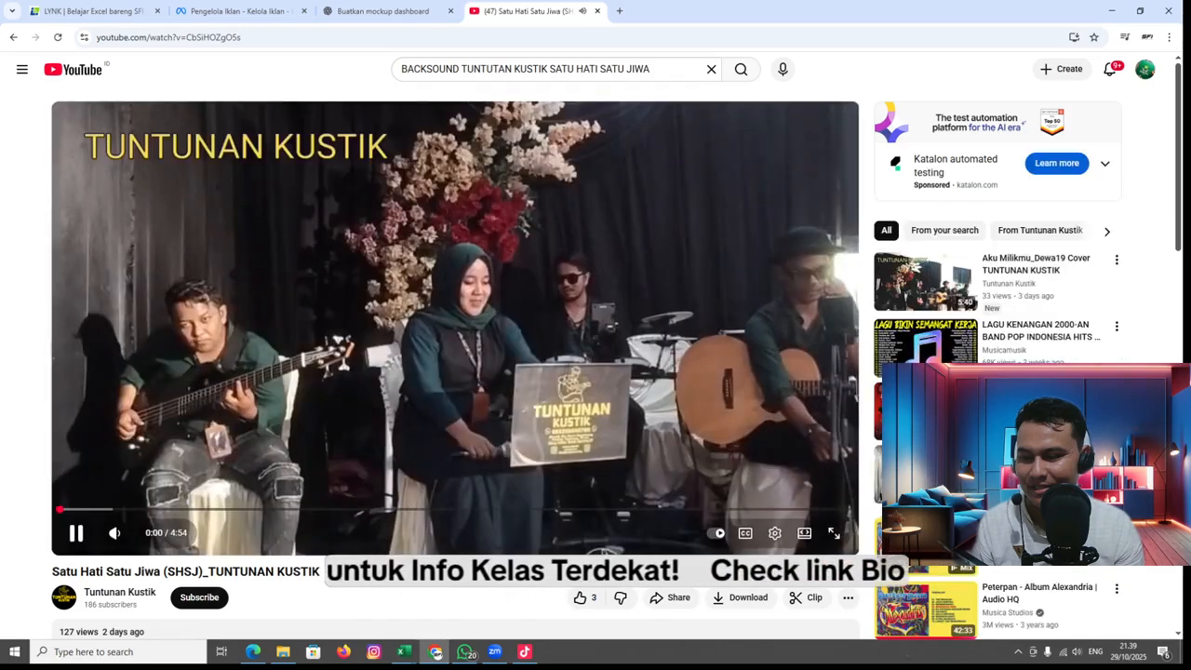
left_click(404, 651)
left_click(337, 597)
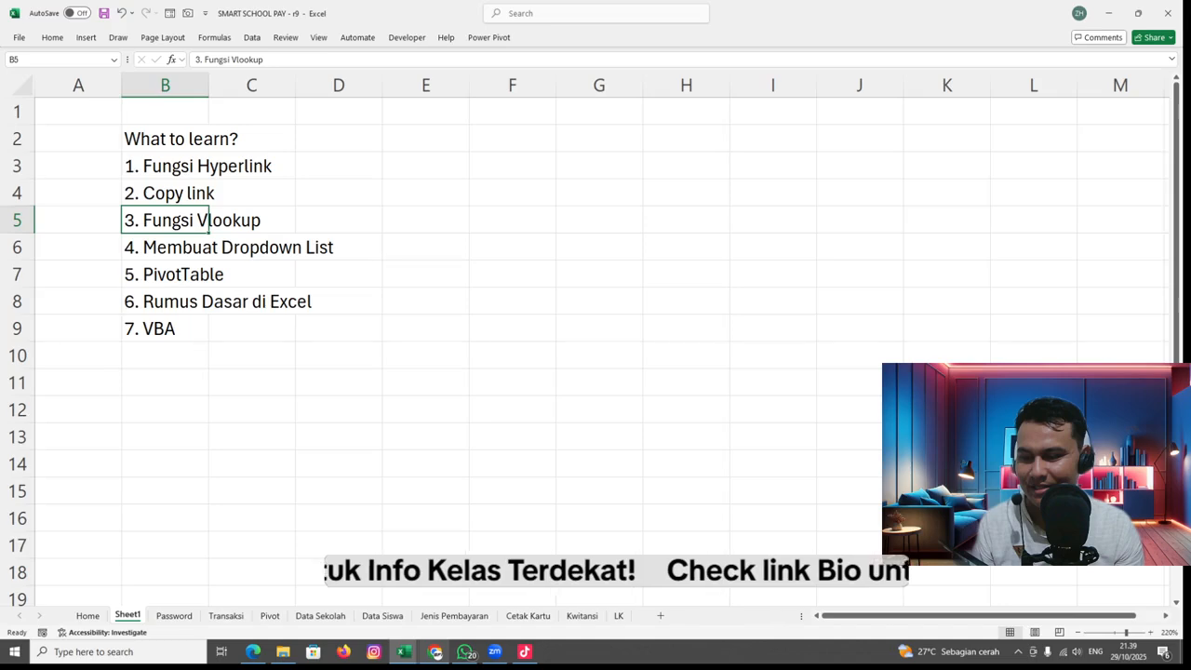
- Return to YouTube in Chrome and extend the search to "BACKSOUND TUNTUTAN KUSTIK SATU HATI SATU JIWA VERSI VIDEO CLIP"
left_click(434, 651)
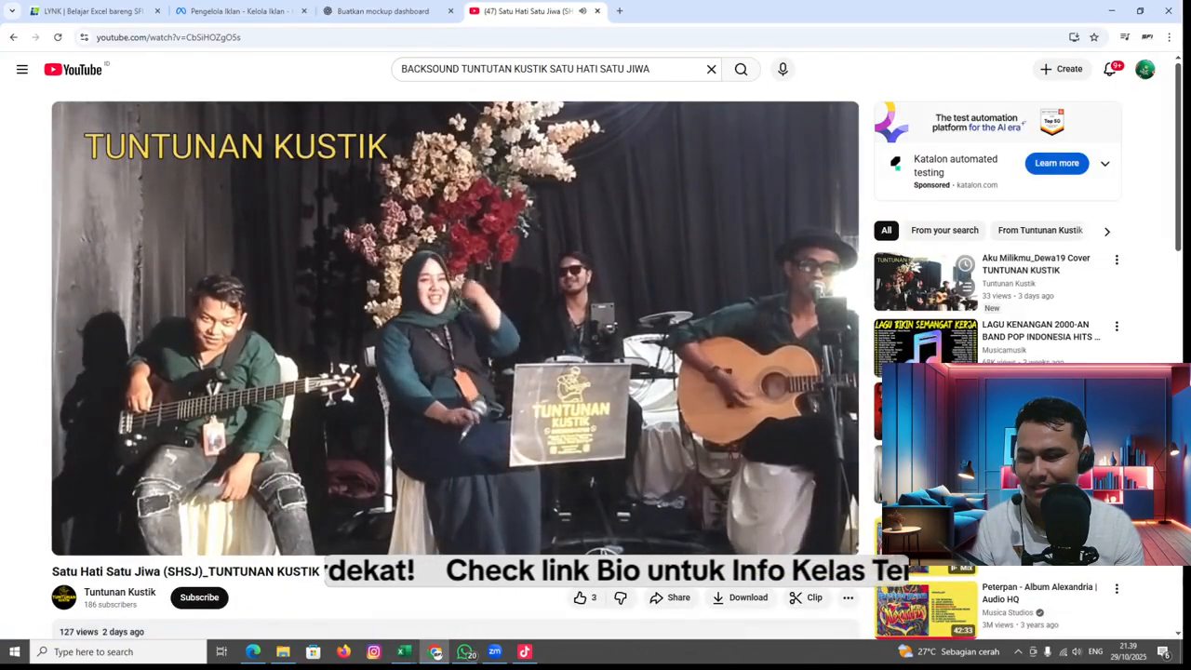
scroll(456, 326, "down", 1)
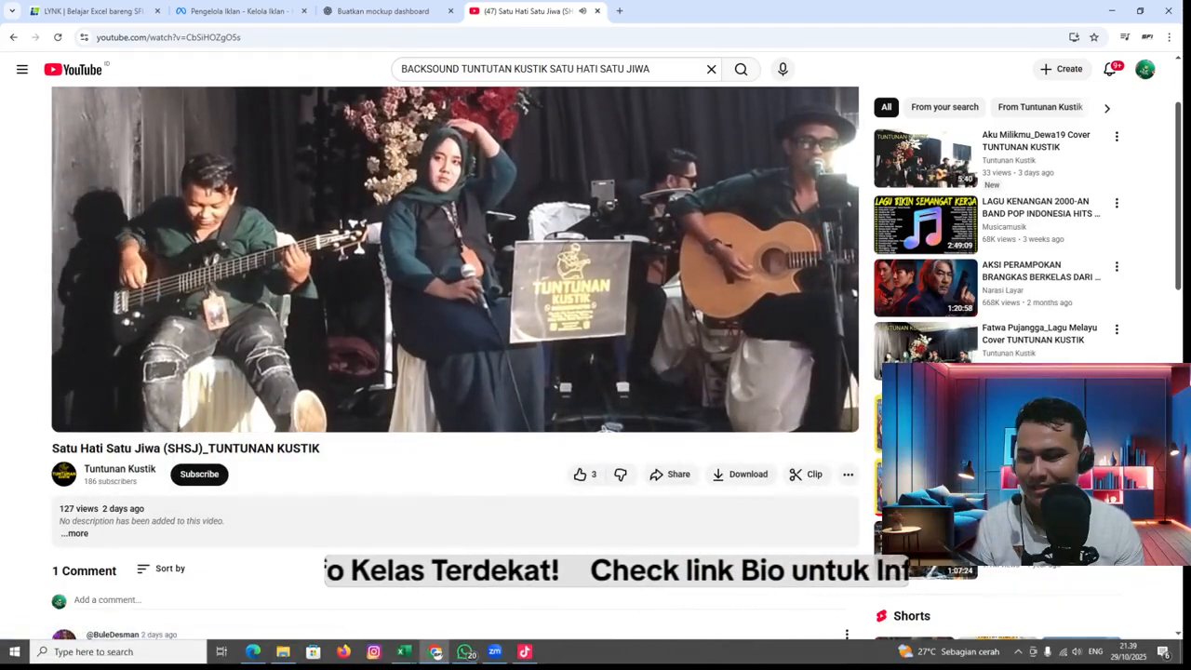
scroll(455, 307, "up", 2)
left_click(651, 69)
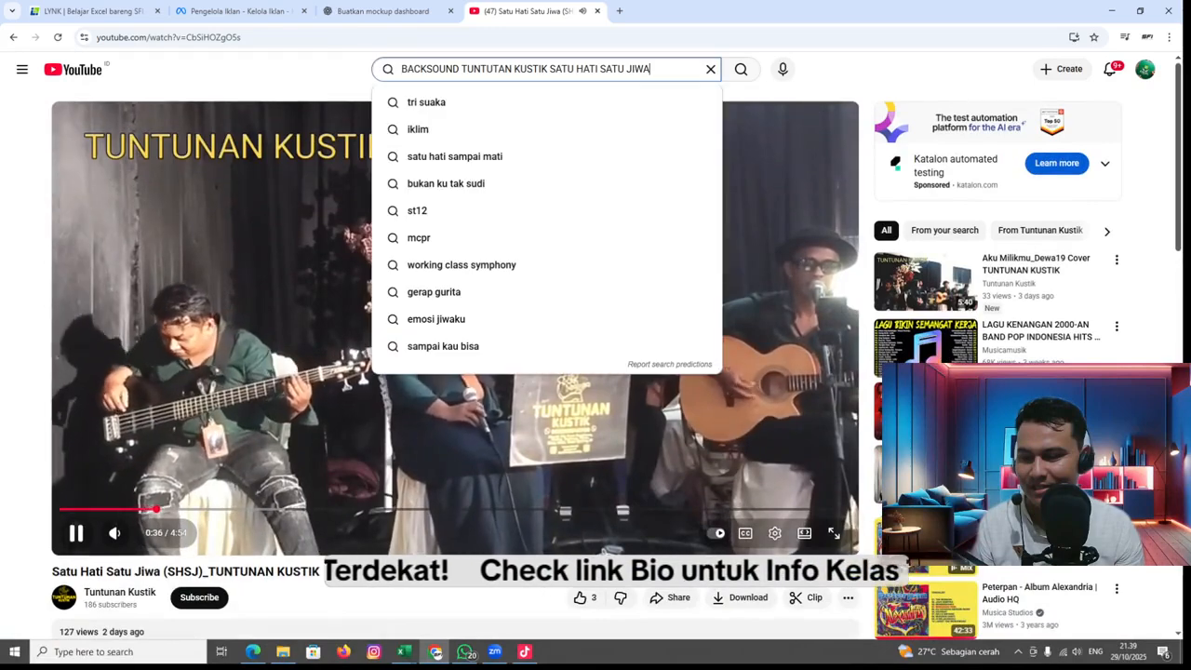
type("VERSU VUD")
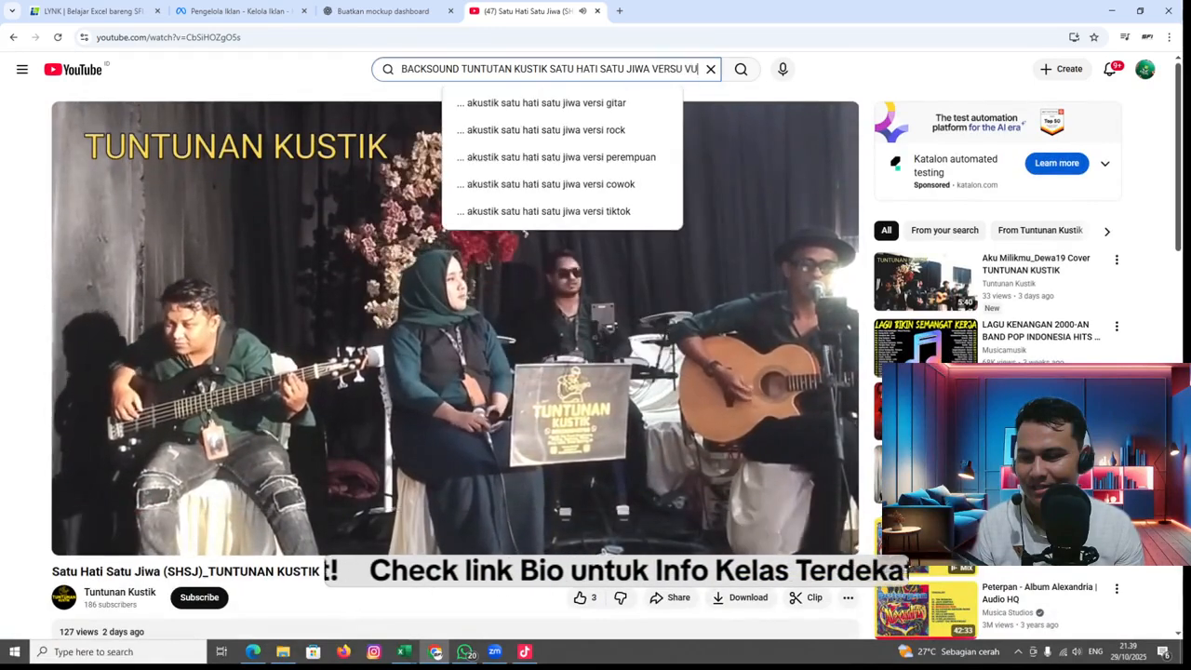
key("BackSpace")
key("BackSpace")
key("BackSpace")
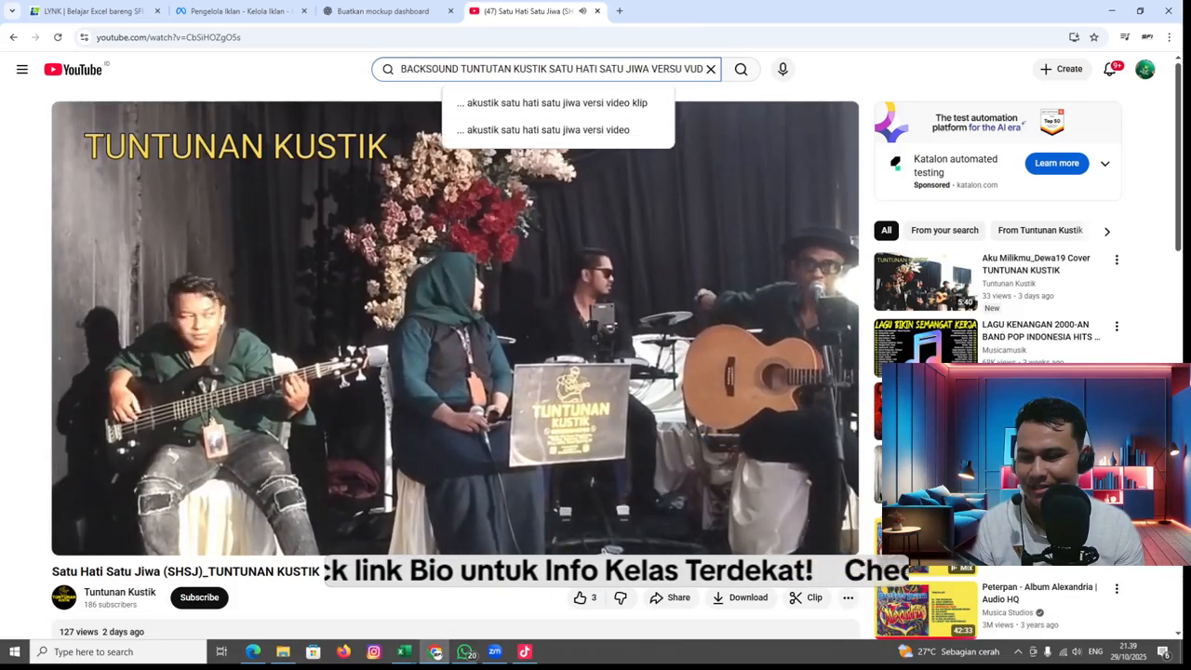
key("BackSpace")
key("BackSpace")
type("I V")
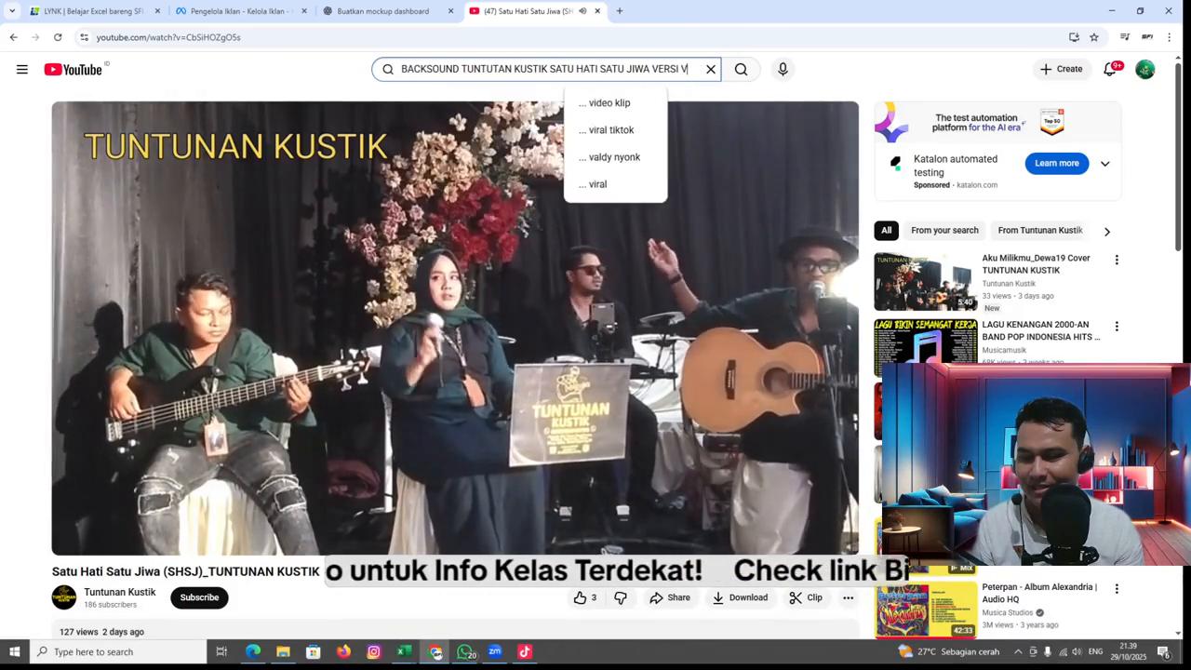
type("IDEO CLIP")
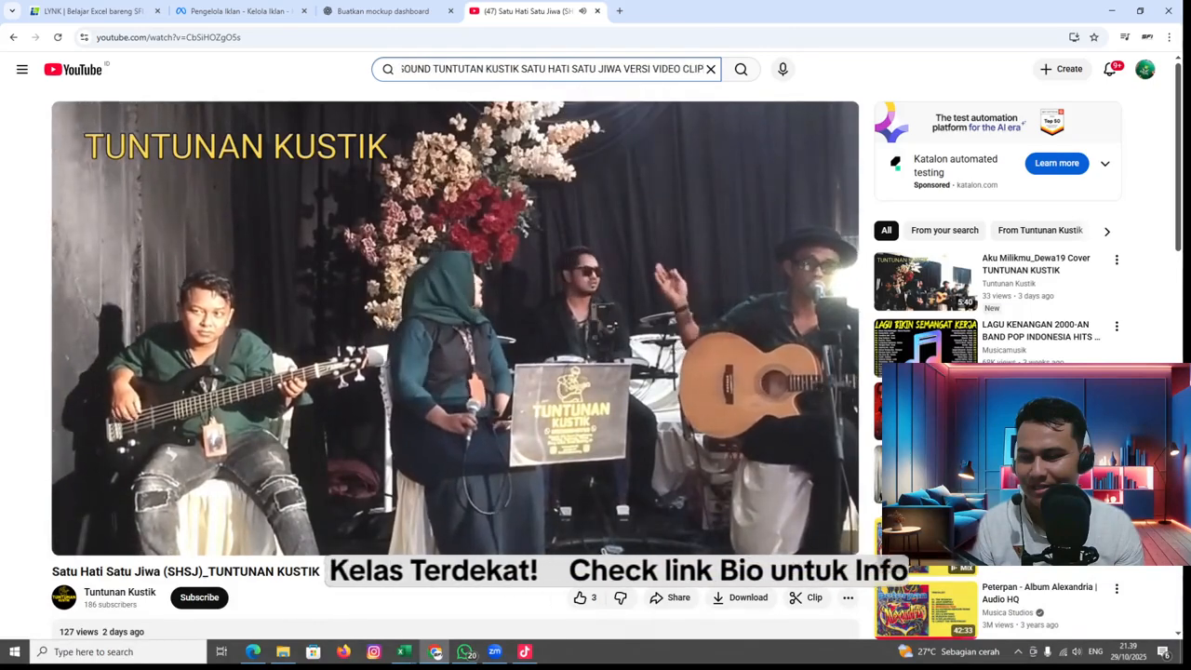
key("Return")
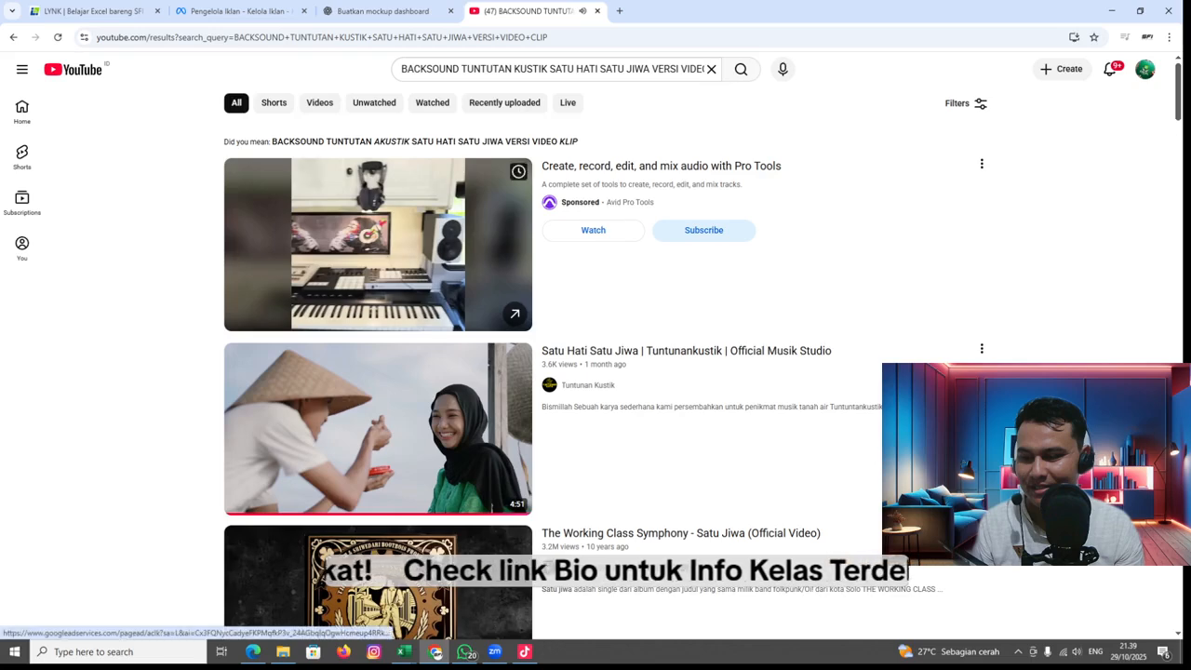
- Look through the YouTube search results for a video clip version of Satu Hati Satu Jiwa
scroll(558, 373, "down", 1)
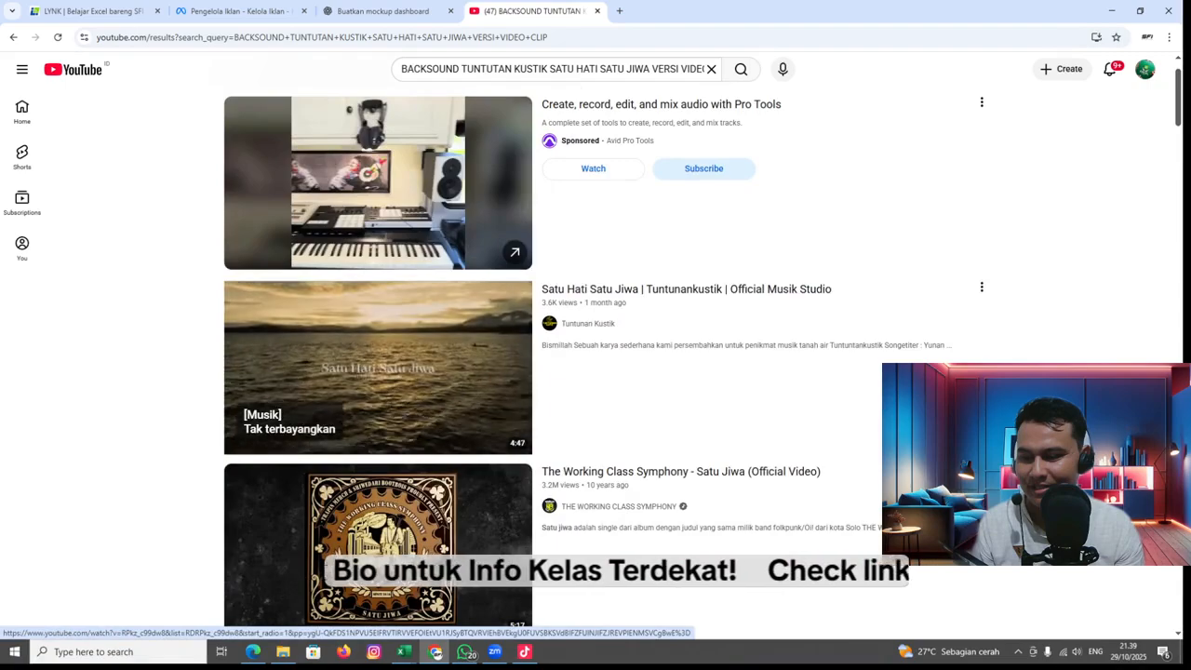
scroll(378, 368, "down", 2)
scroll(378, 368, "down", 5)
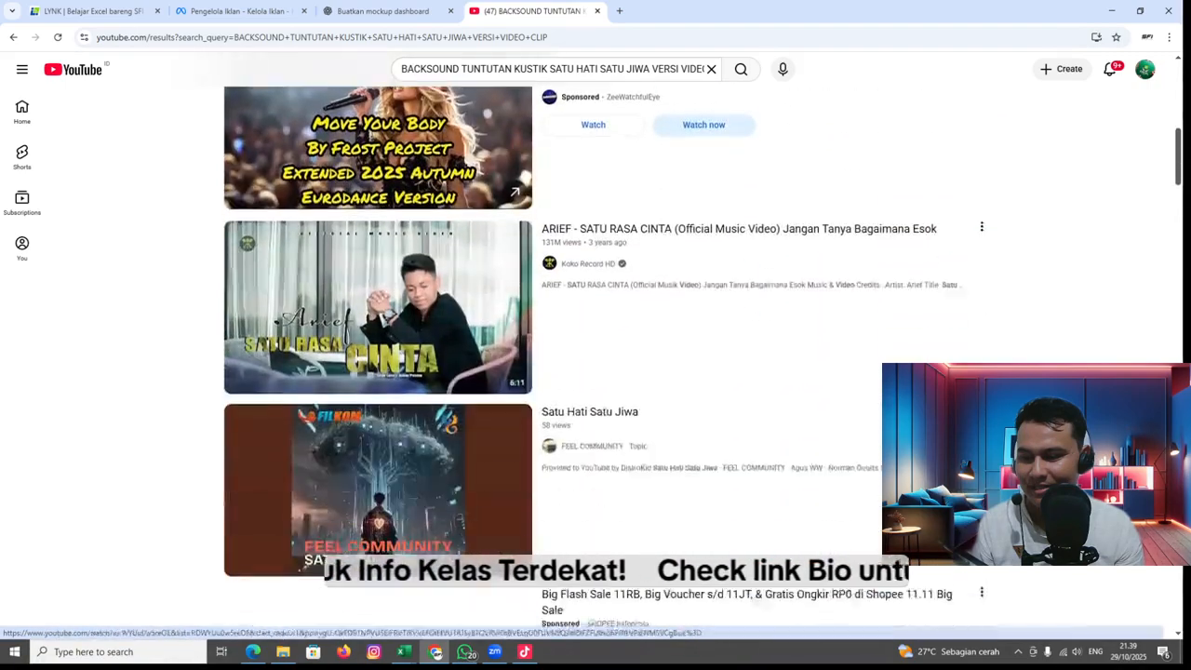
scroll(378, 368, "down", 8)
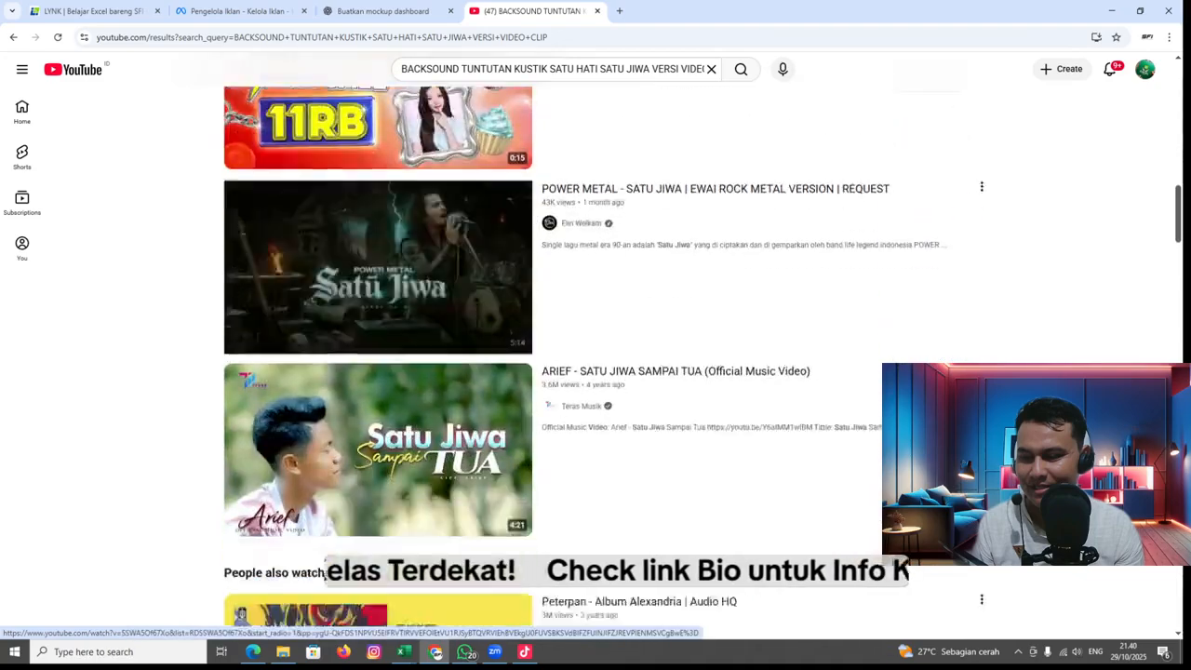
scroll(377, 367, "down", 5)
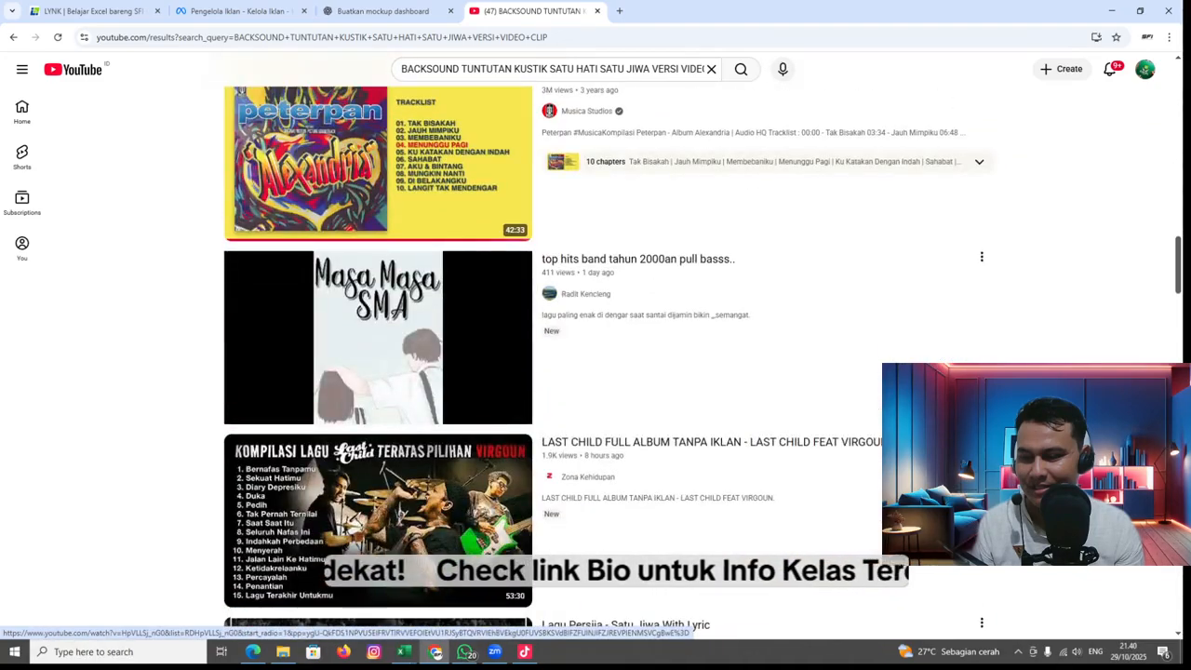
scroll(378, 367, "down", 3)
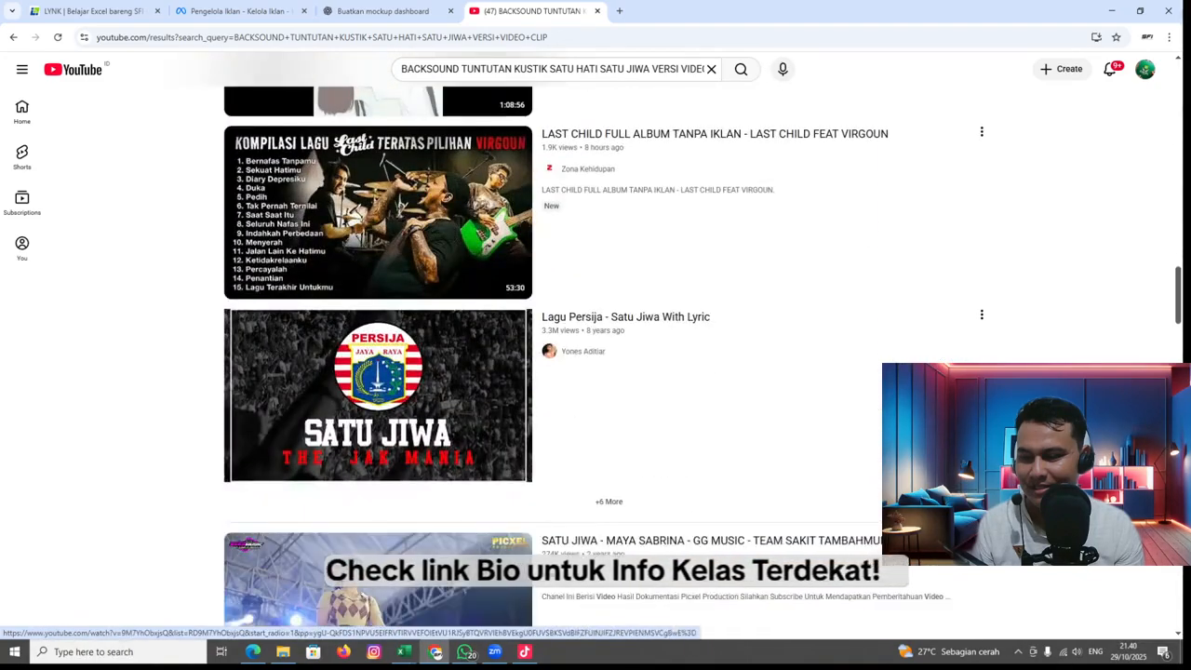
scroll(377, 368, "up", 4)
scroll(377, 368, "up", 15)
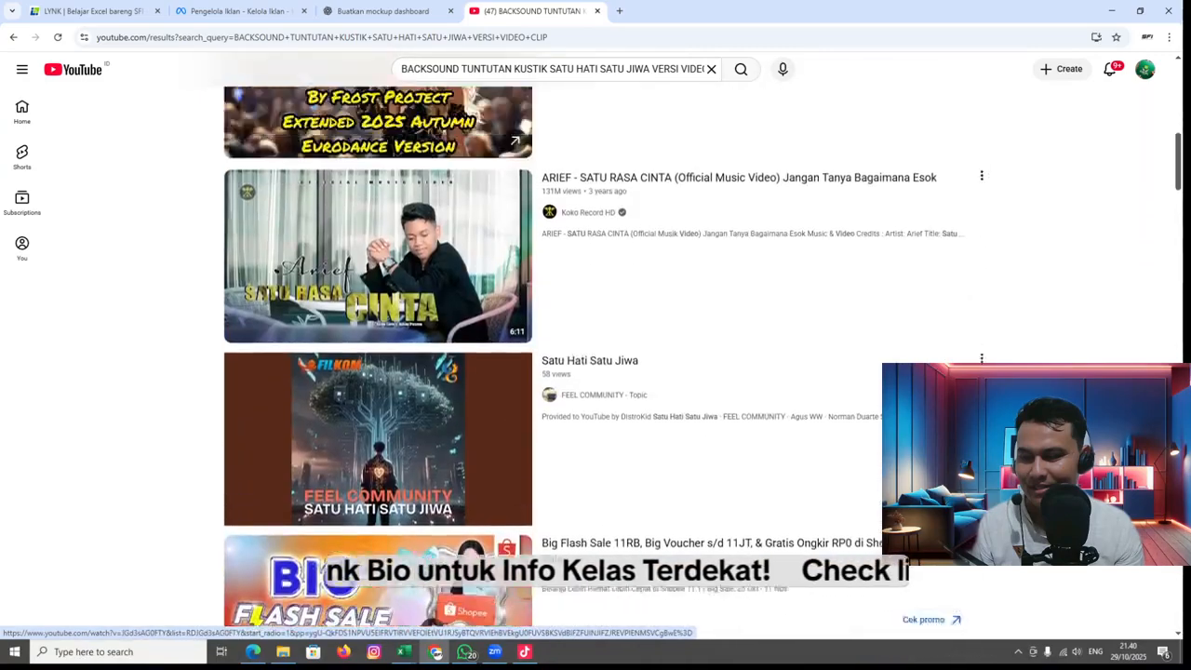
scroll(378, 367, "up", 4)
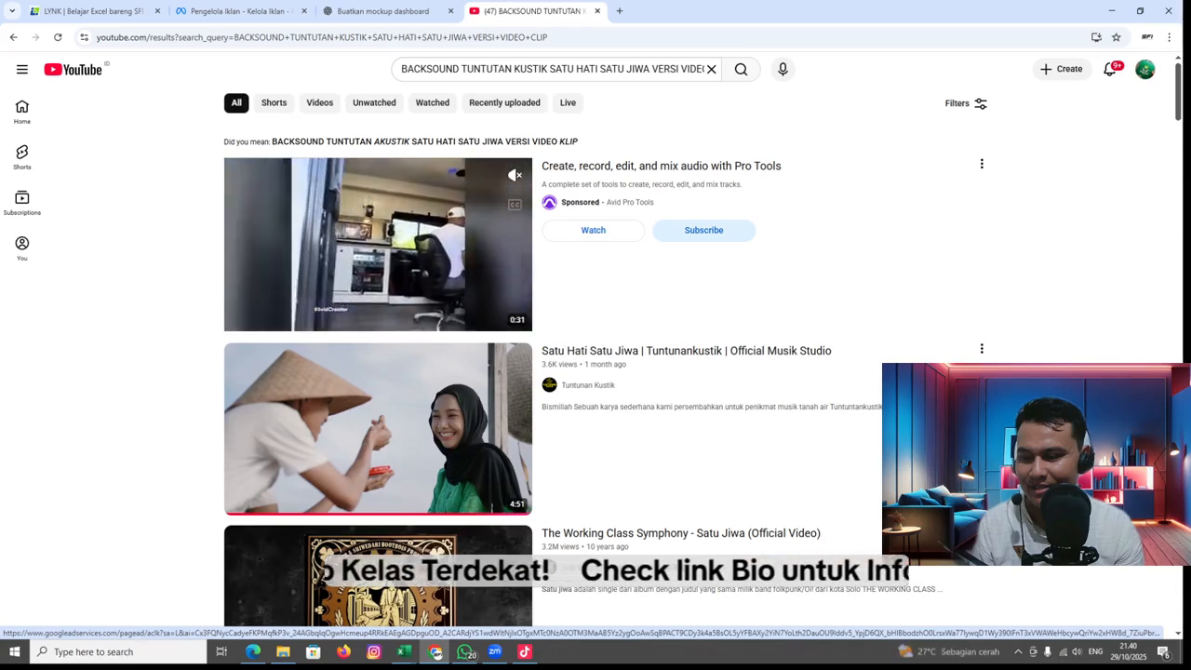
- Play the video "Satu Hati Satu Jiwa | Tuntunankustik | Official Musik Studio" and switch back to the SMART SCHOOL PAY workbook
left_click(378, 427)
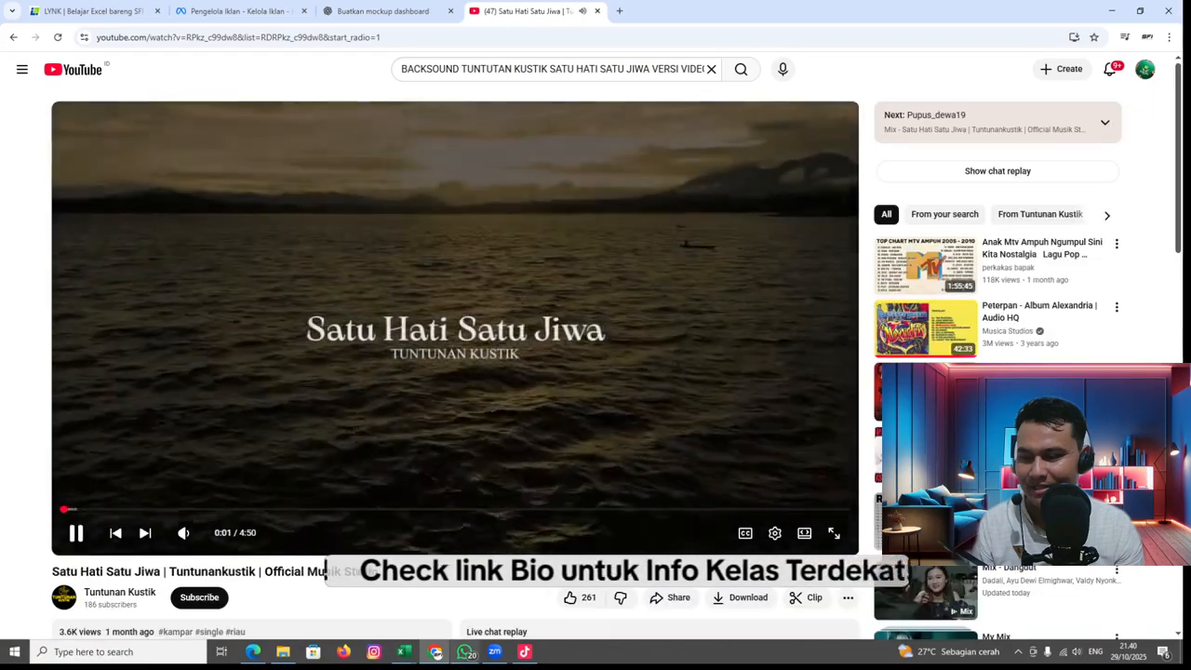
mouse_move(404, 651)
left_click(335, 600)
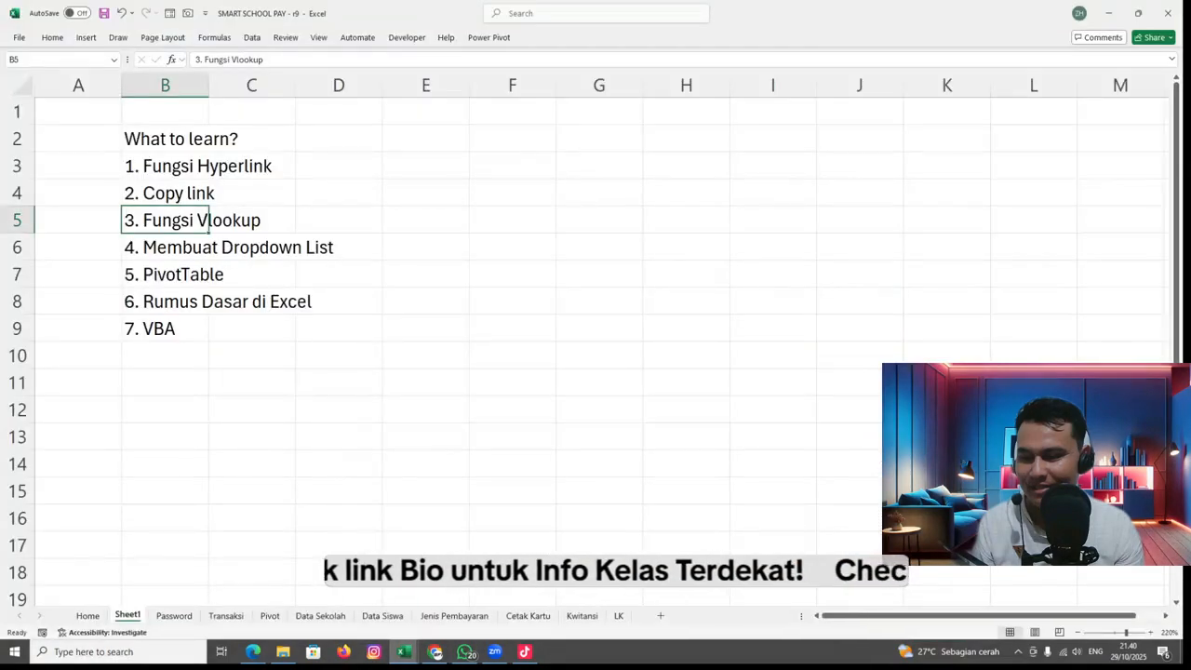
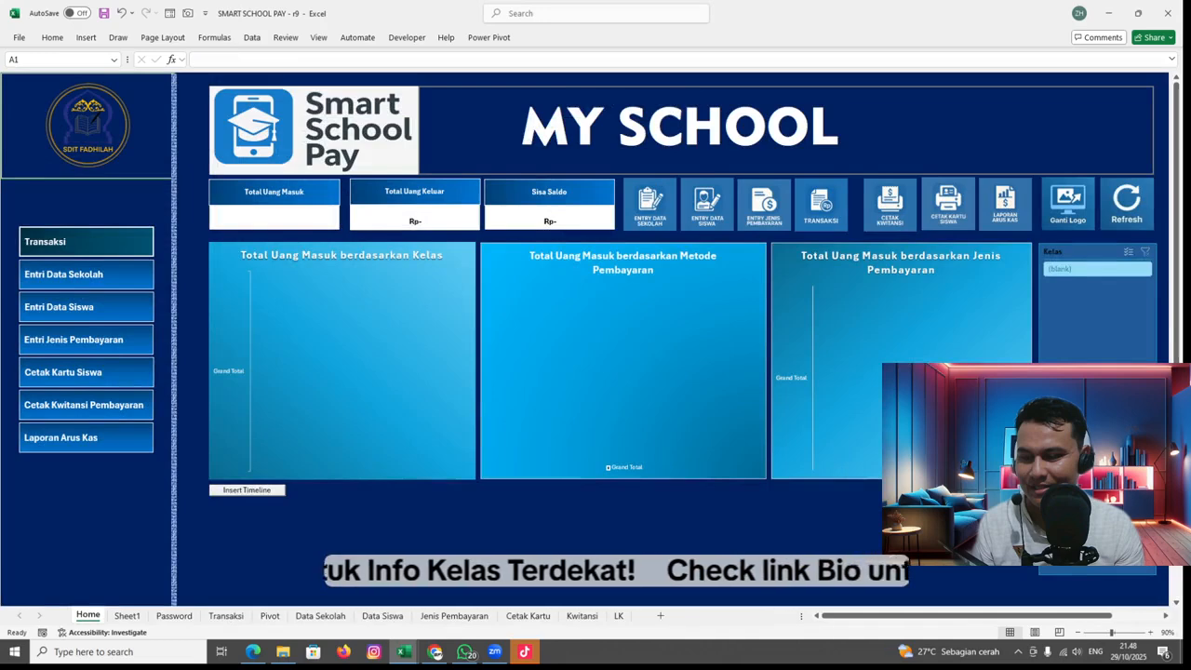
- Open the Transaksi payment form from the Home dashboard and choose a student's name for Nama Siswa
left_click(86, 242)
left_click(433, 198)
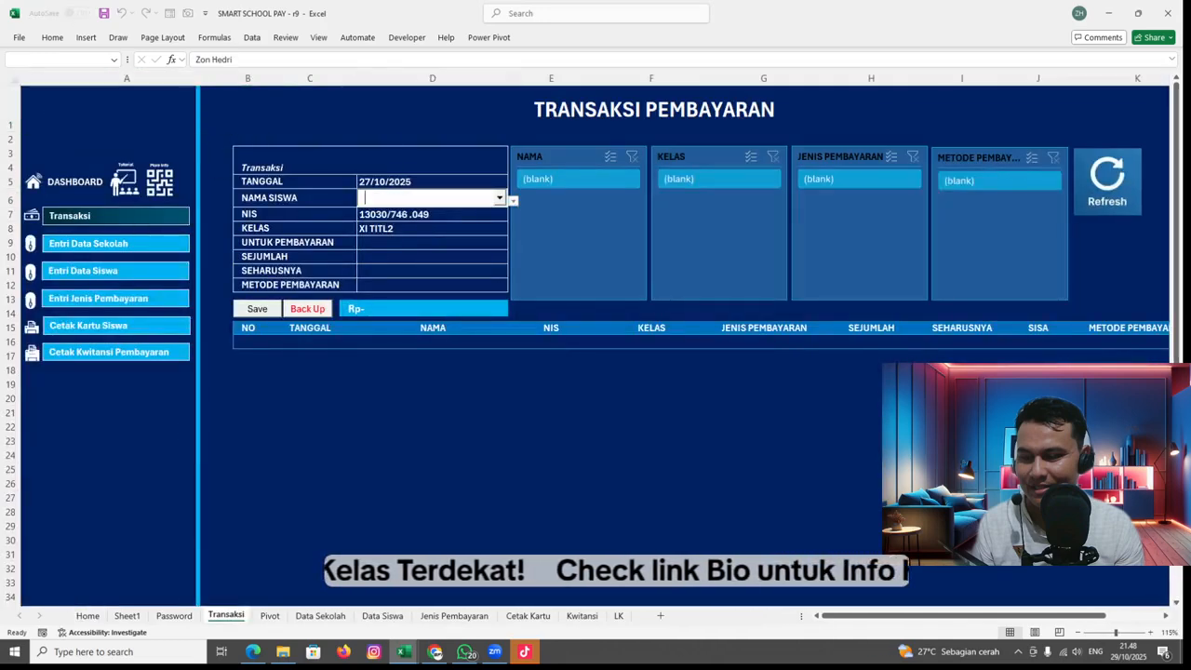
left_click(499, 198)
left_click(423, 240)
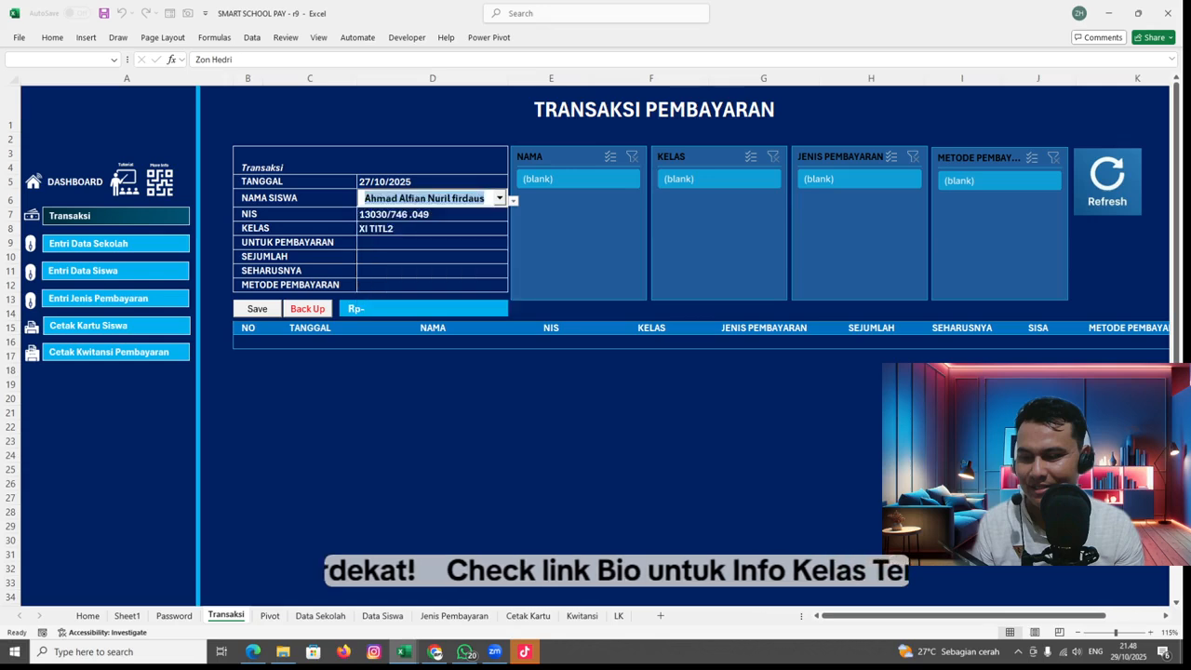
left_click(433, 284)
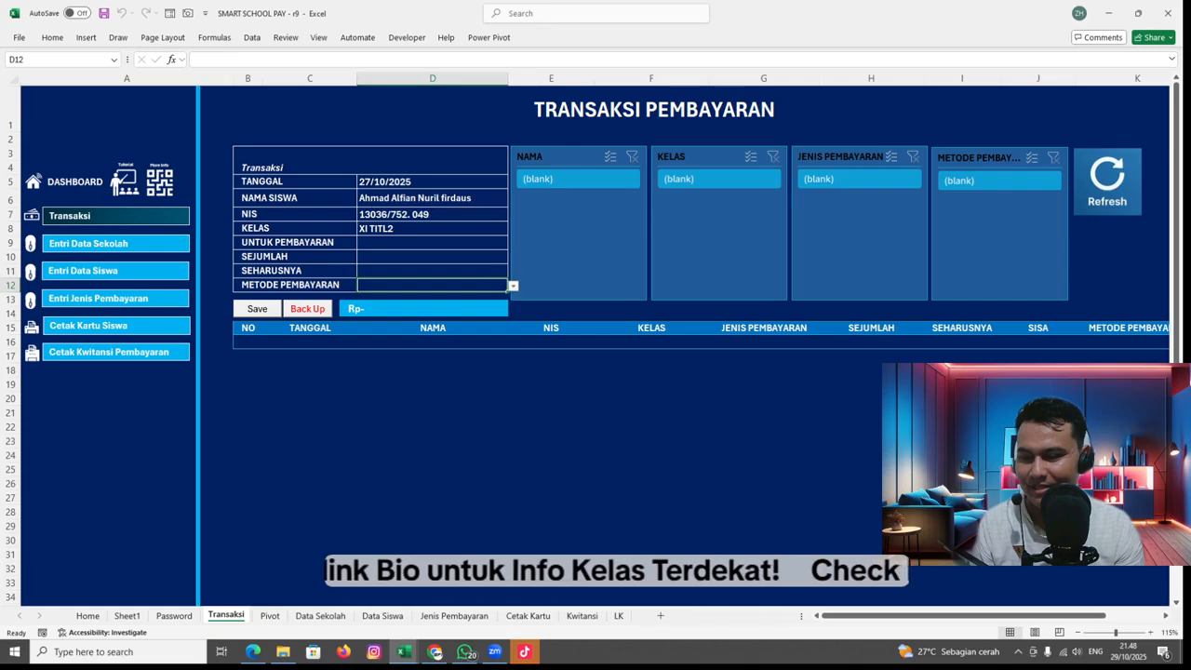
- Set Untuk Pembayaran in the transaction form to SPP September
left_click(433, 242)
left_click(512, 243)
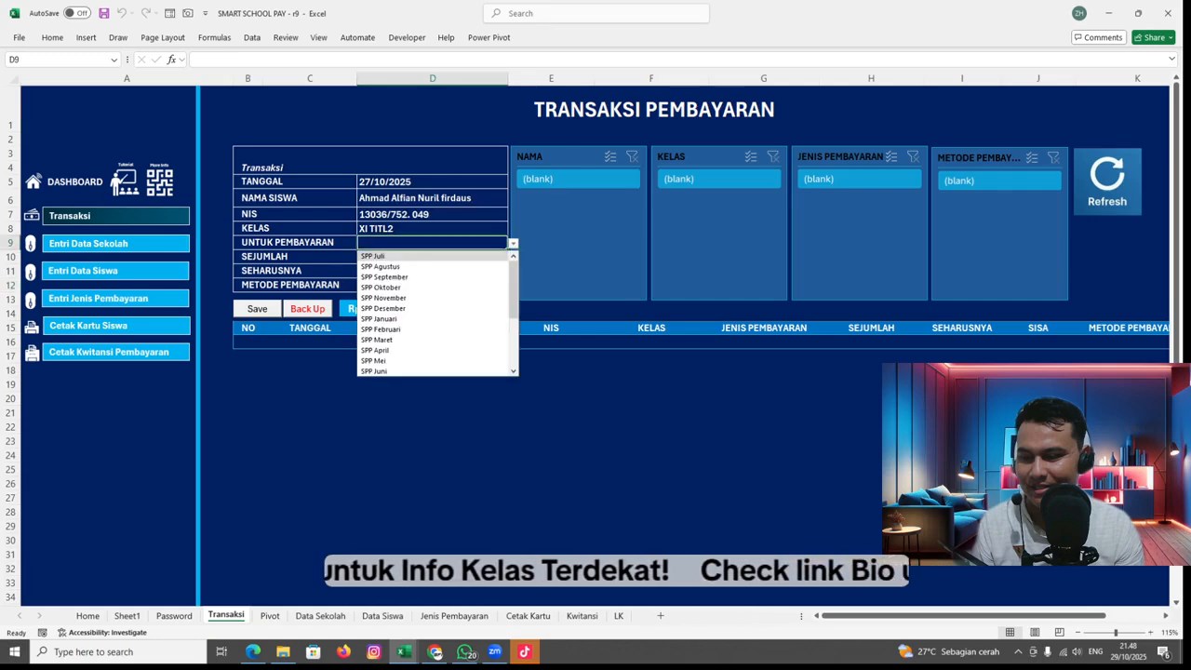
left_click(423, 277)
- Go over the Sejumlah, Seharusnya and Metode Pembayaran cells of the transaction form
left_click(433, 257)
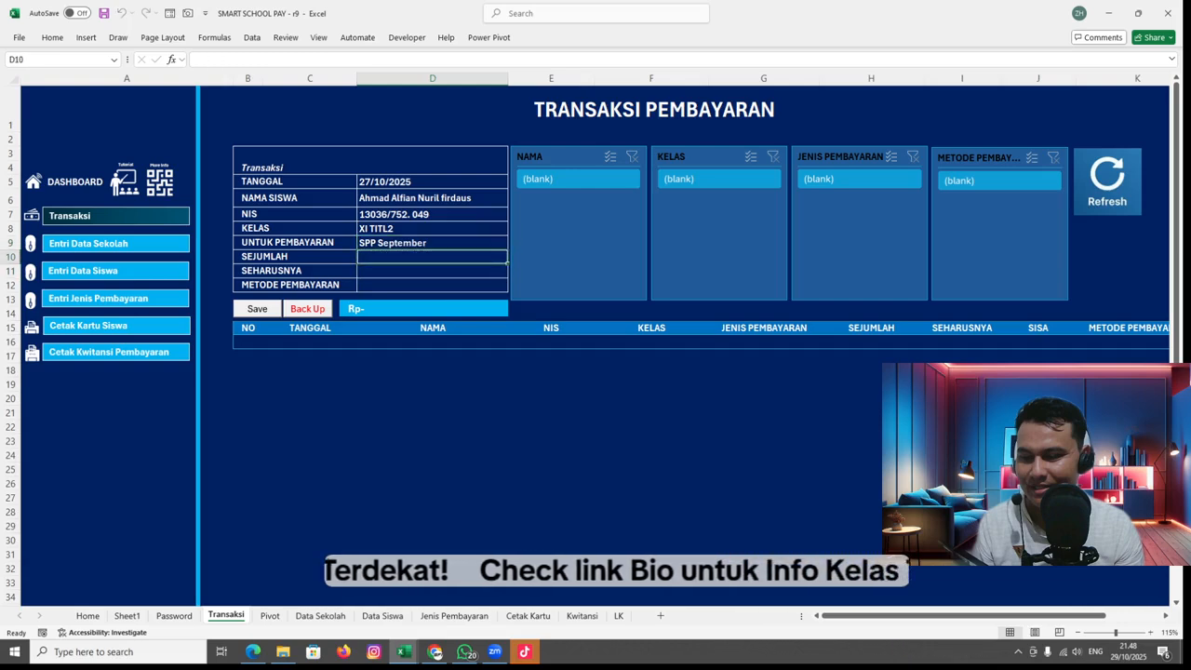
key("Down")
key("Up")
key("Down")
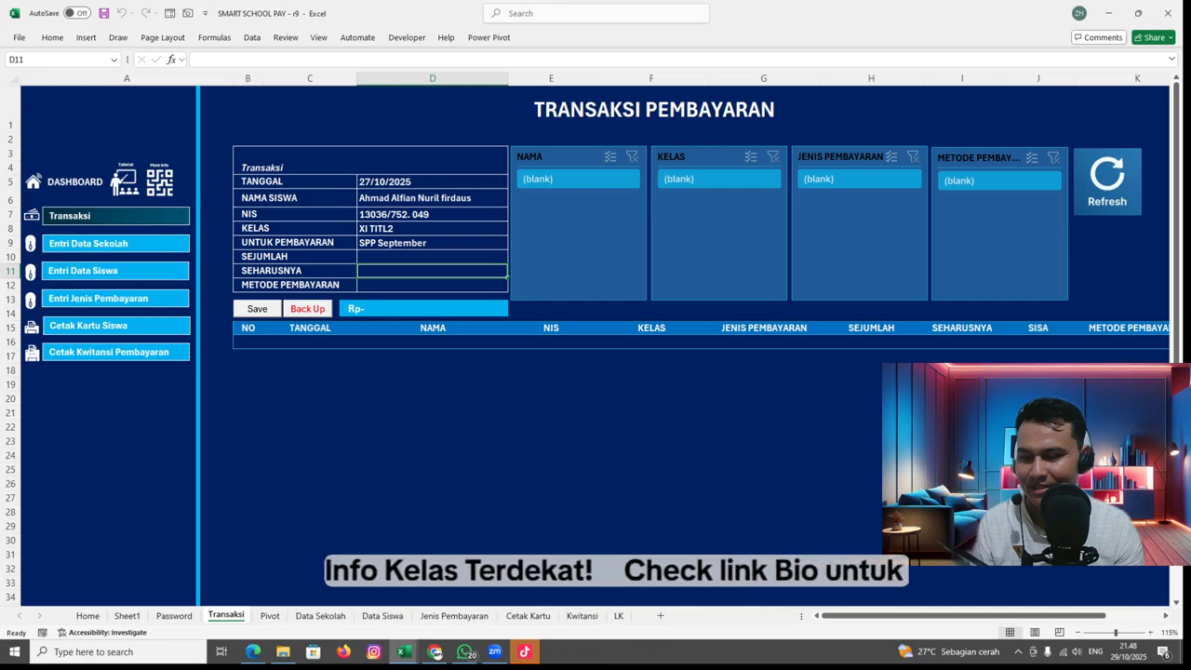
key("Up")
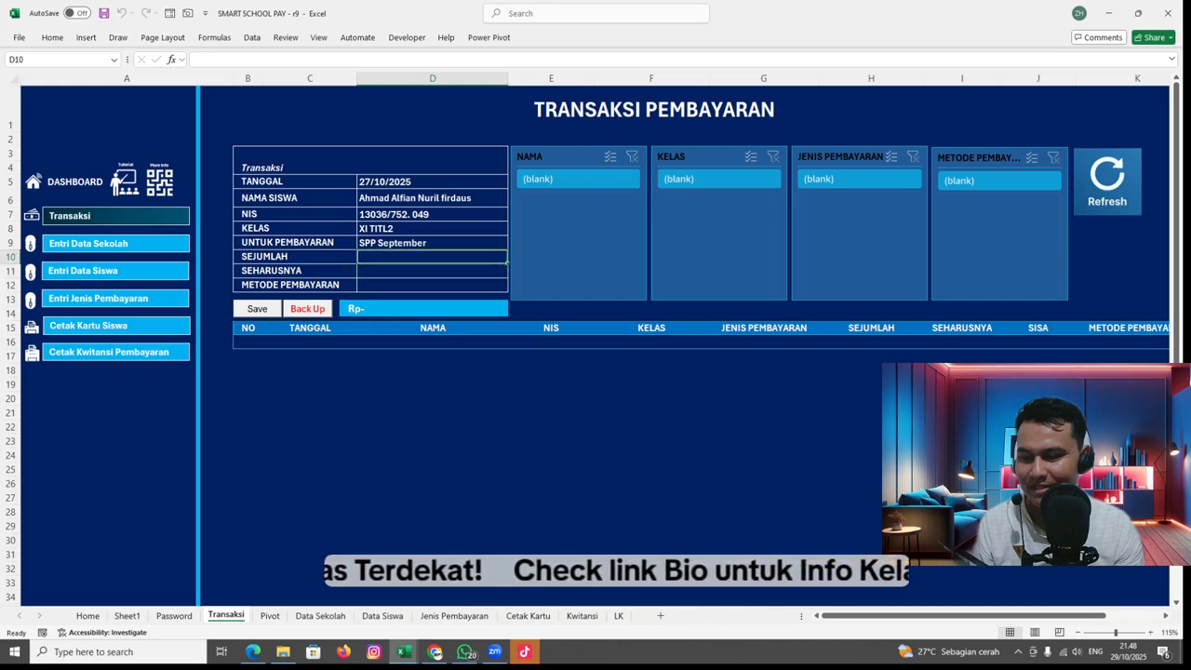
key("Down")
key("Down")
key("Up")
key("Up")
key("Down")
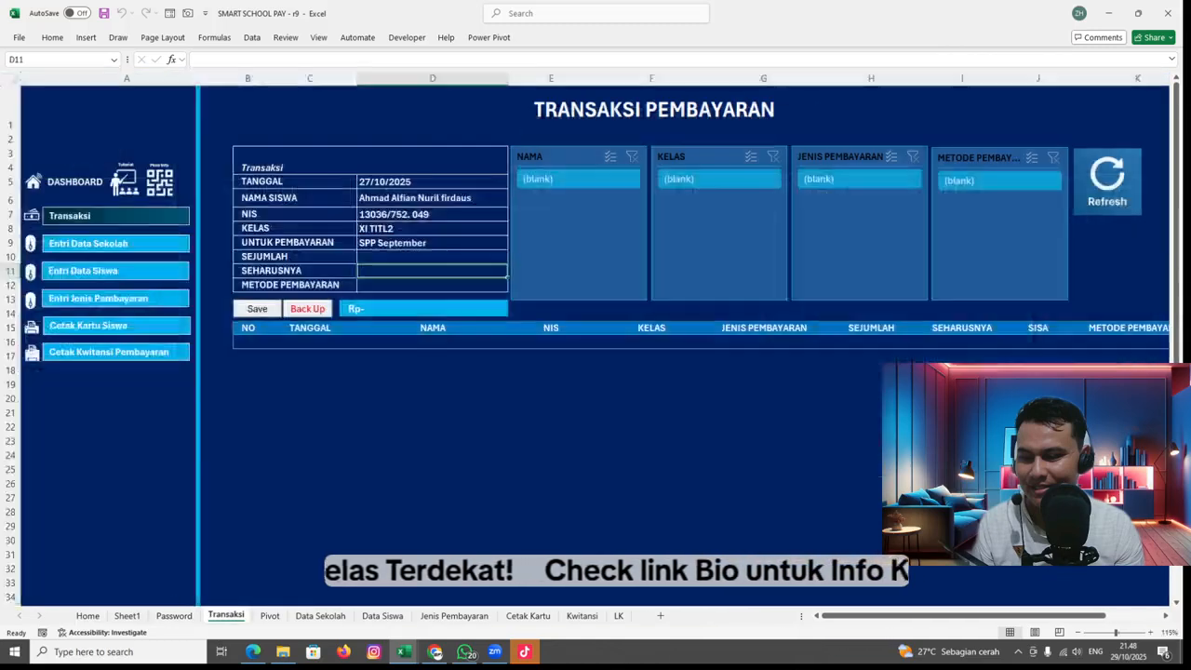
- Show the topic list on Sheet1 and the Password sheet, and switch to the other open Excel workbook
left_click(127, 616)
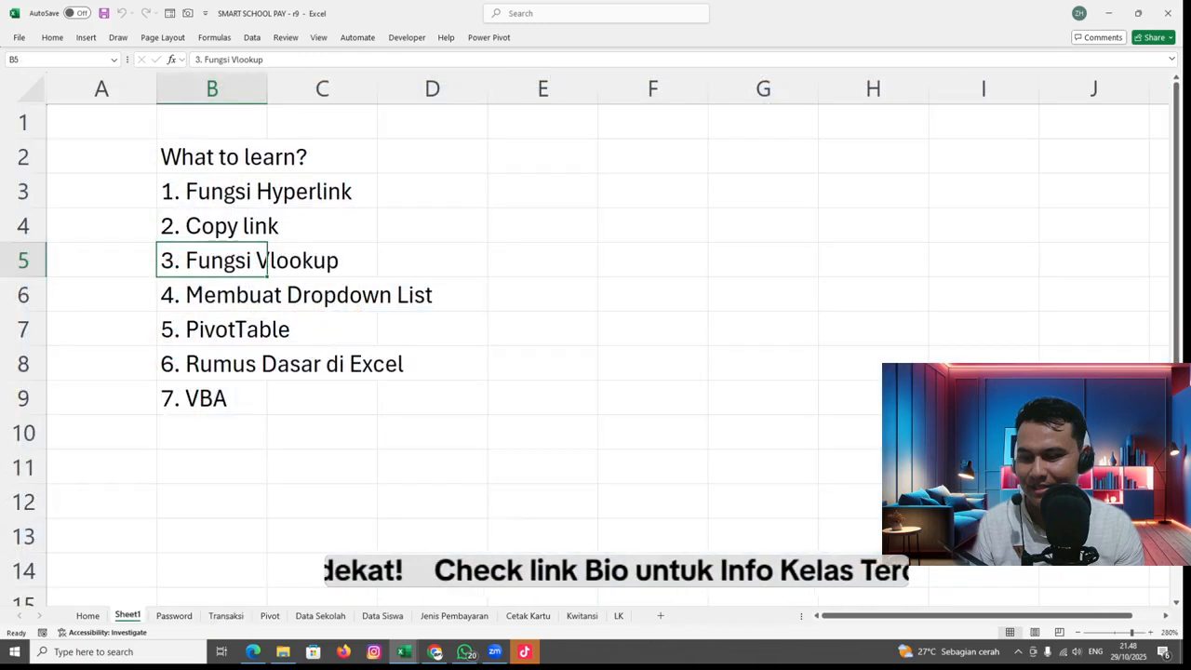
left_click(174, 616)
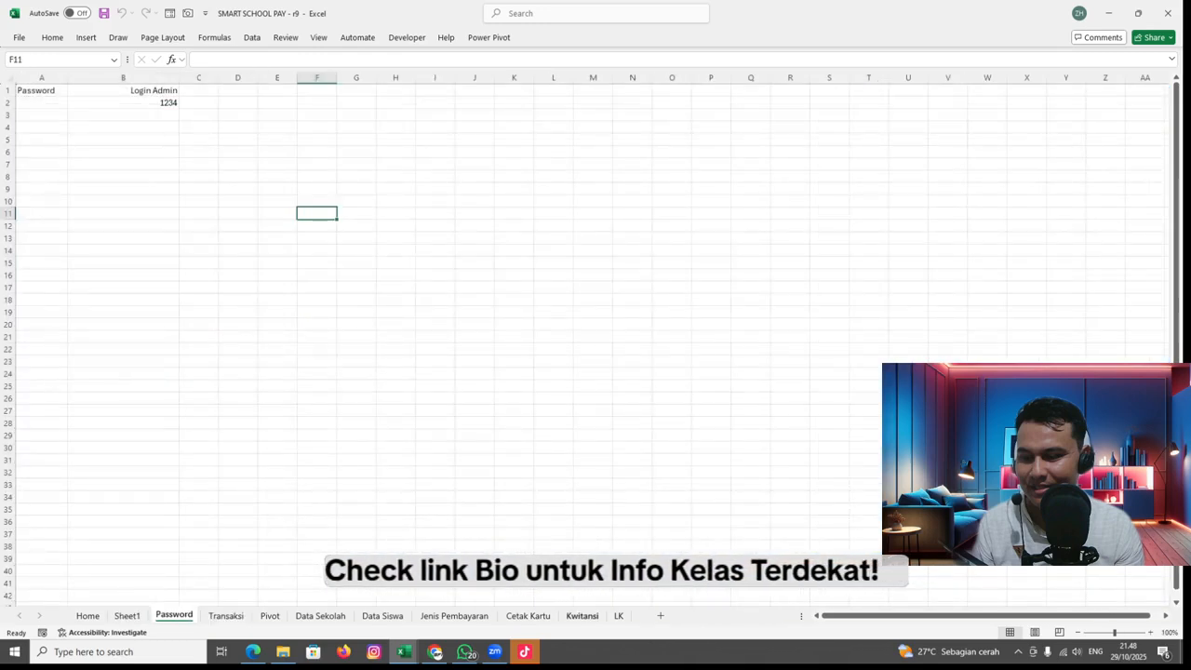
left_click(128, 616)
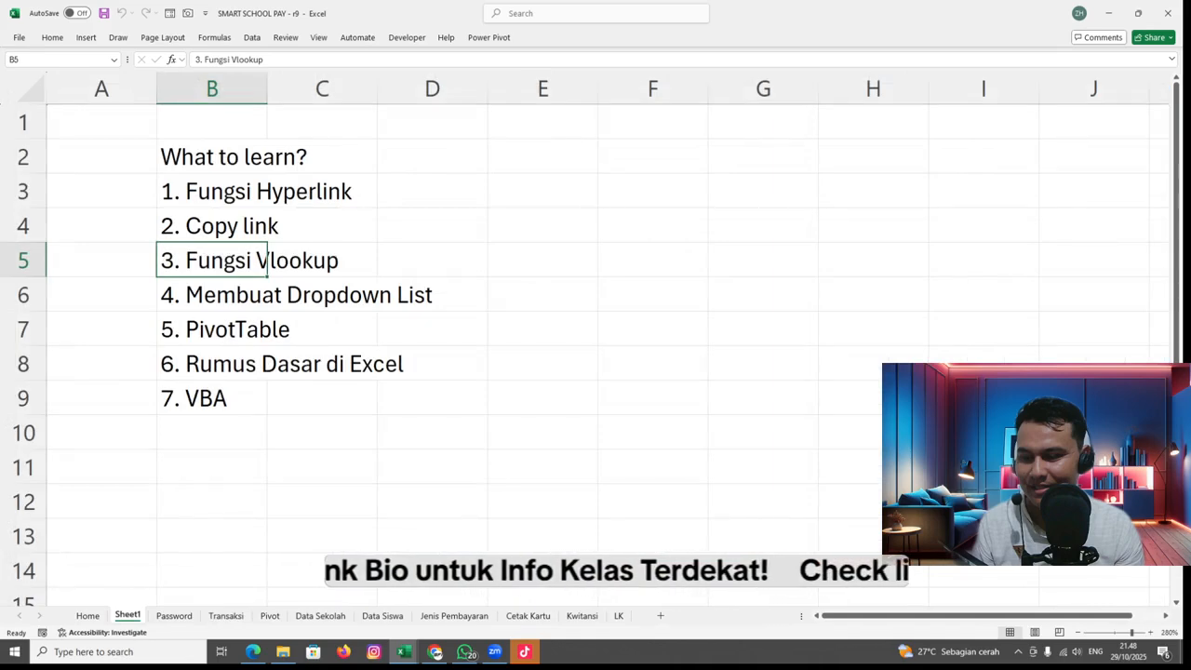
left_click(402, 651)
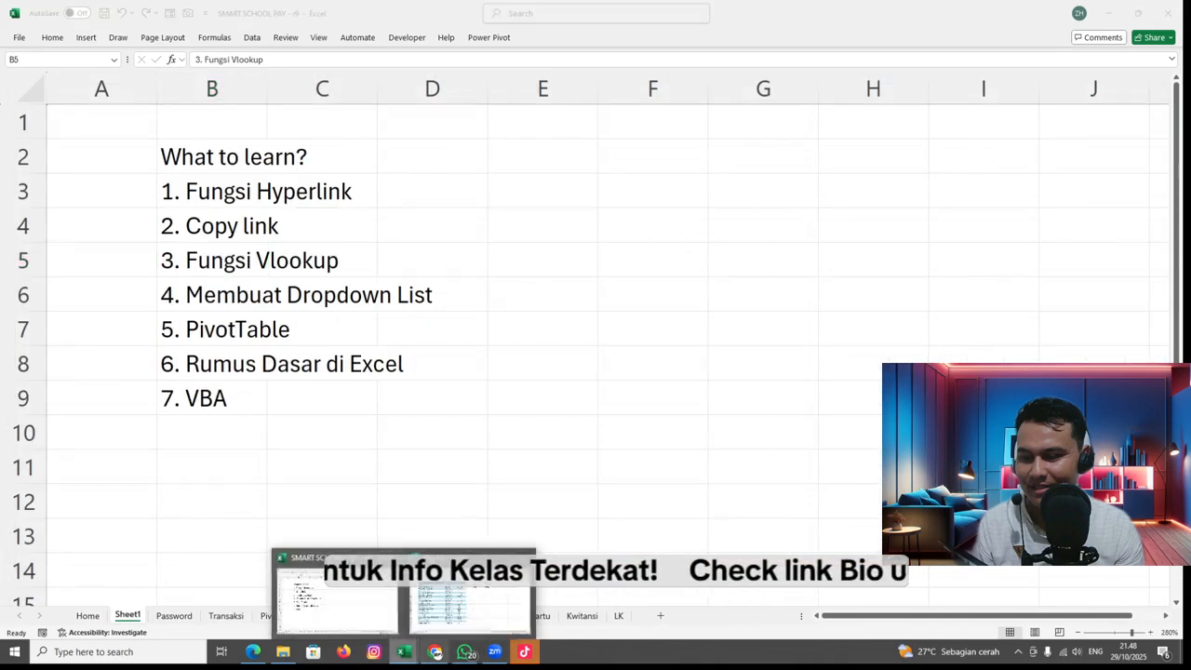
left_click(465, 595)
left_click(675, 258)
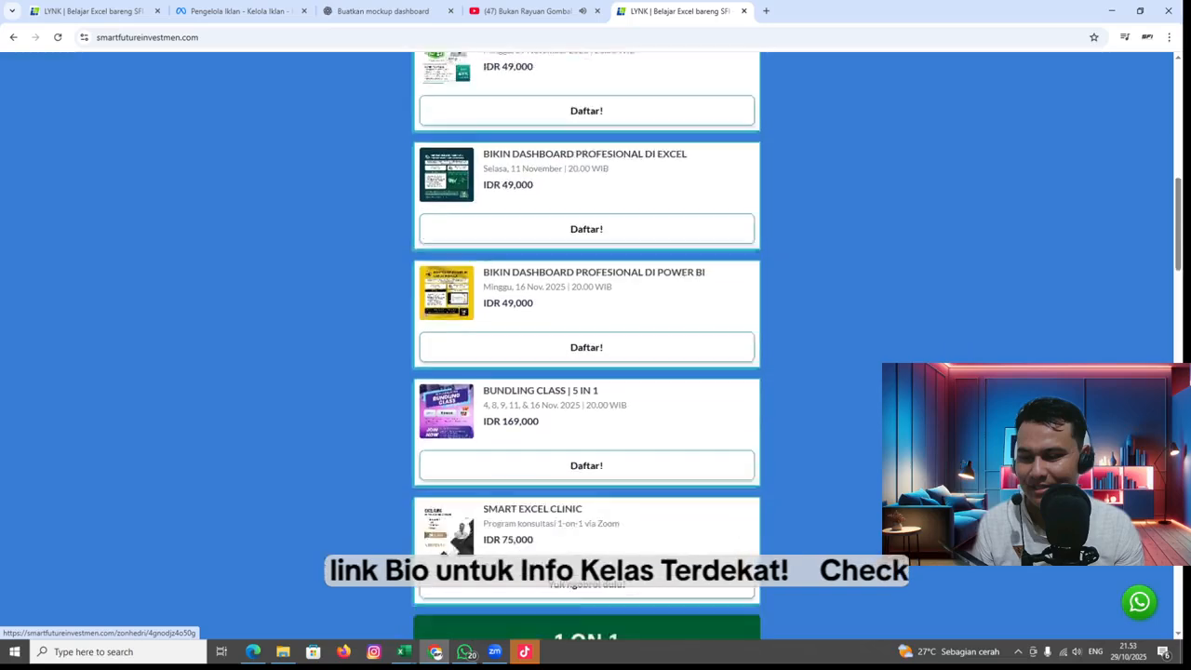
- Look through the classes, e-courses and Excel applications offered on the smartfutureinvestmen.com page in Chrome
scroll(586, 335, "down", 3)
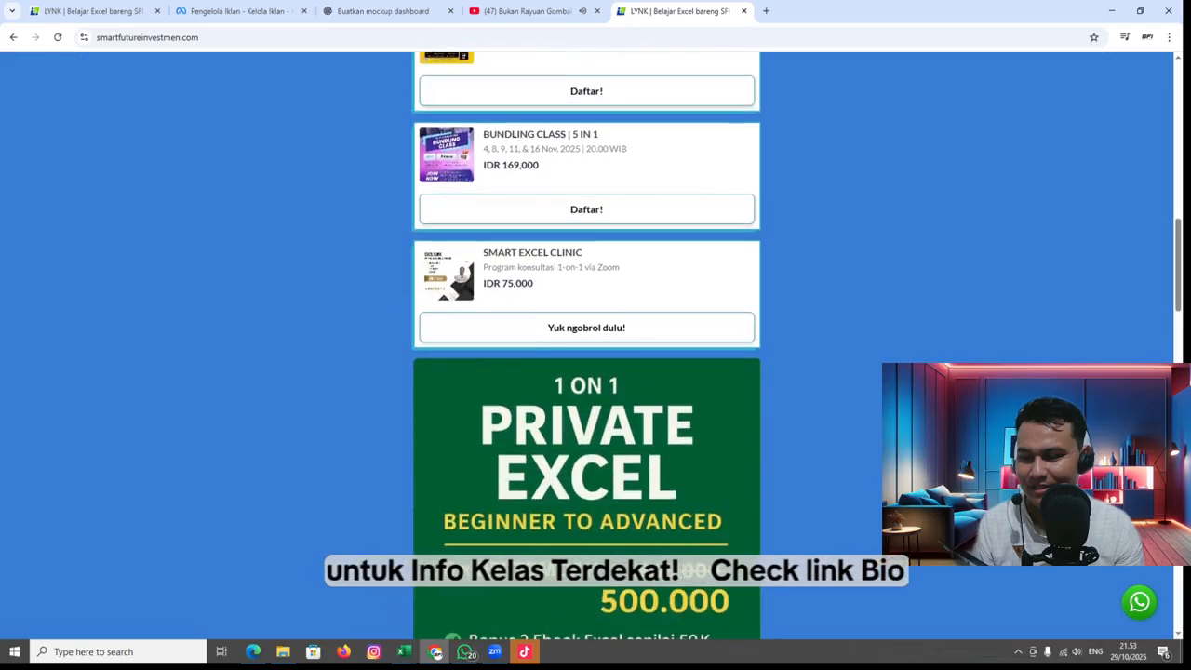
scroll(586, 335, "down", 12)
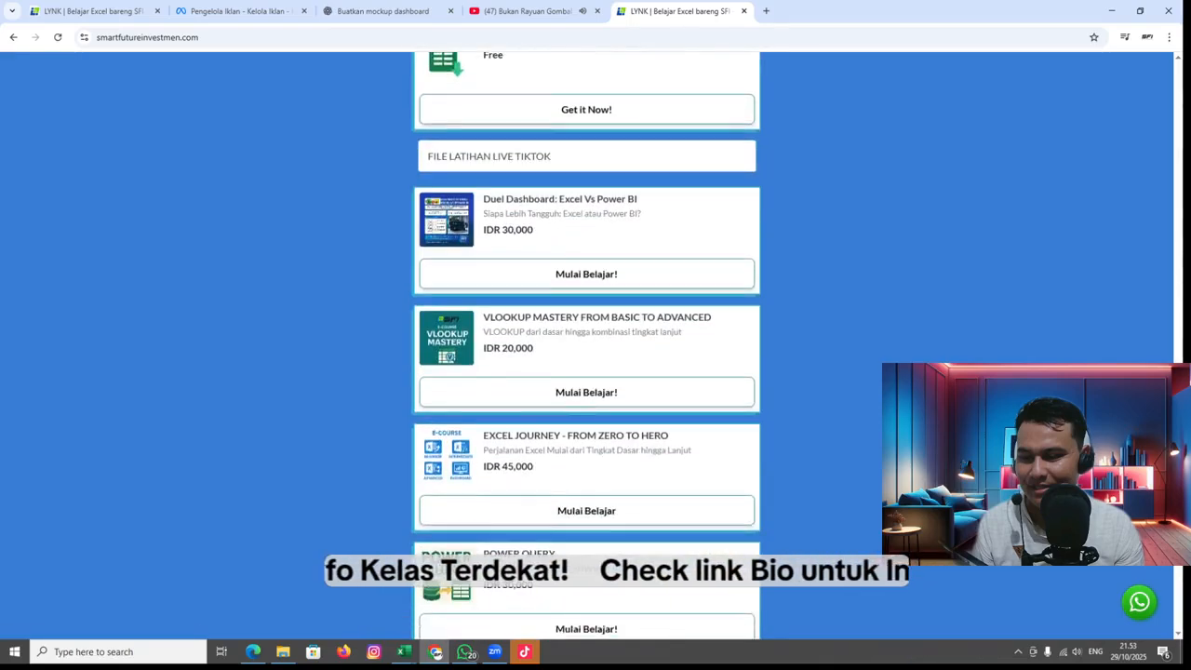
scroll(586, 335, "down", 8)
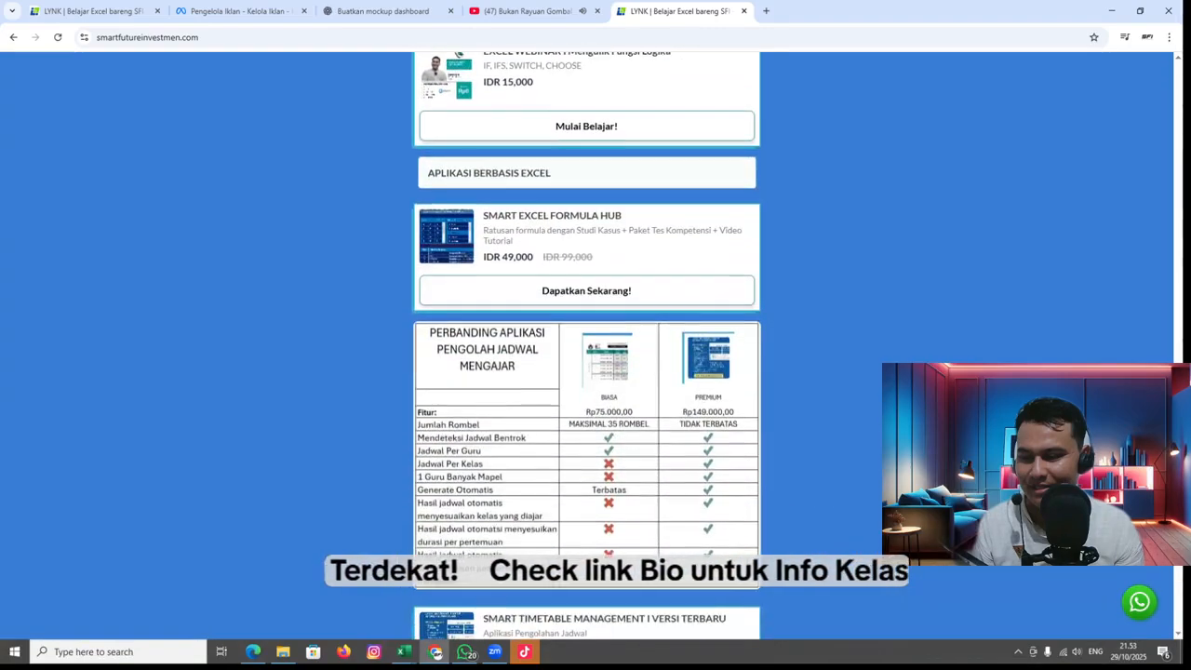
scroll(586, 335, "down", 6)
scroll(587, 335, "up", 11)
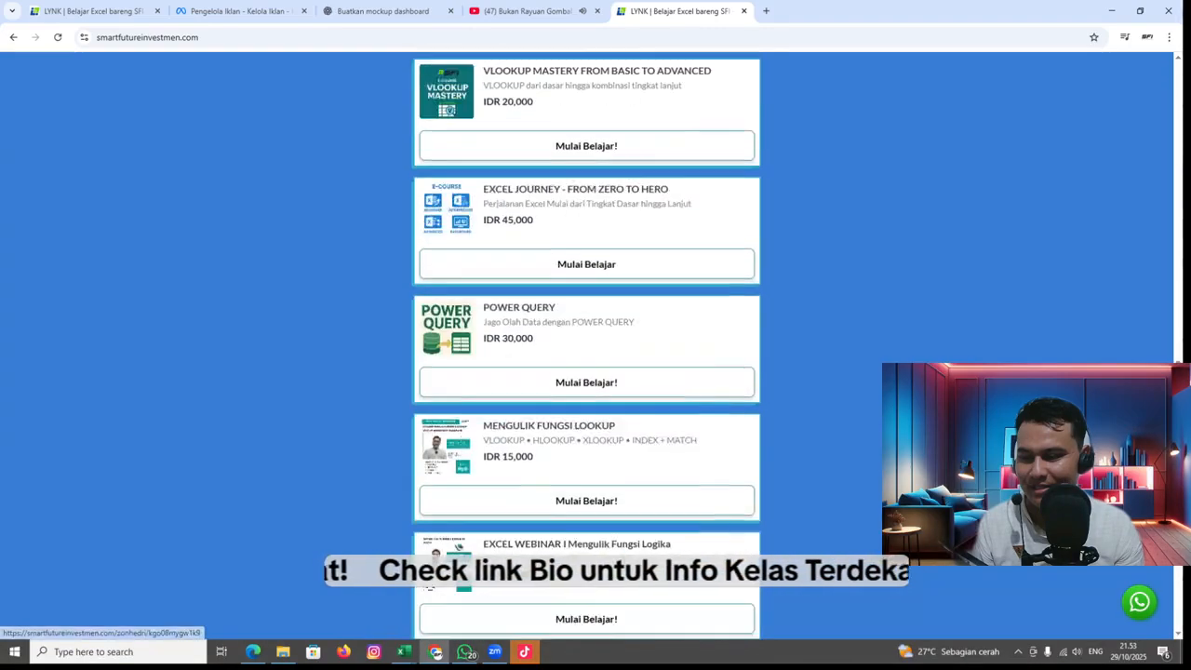
scroll(586, 335, "up", 12)
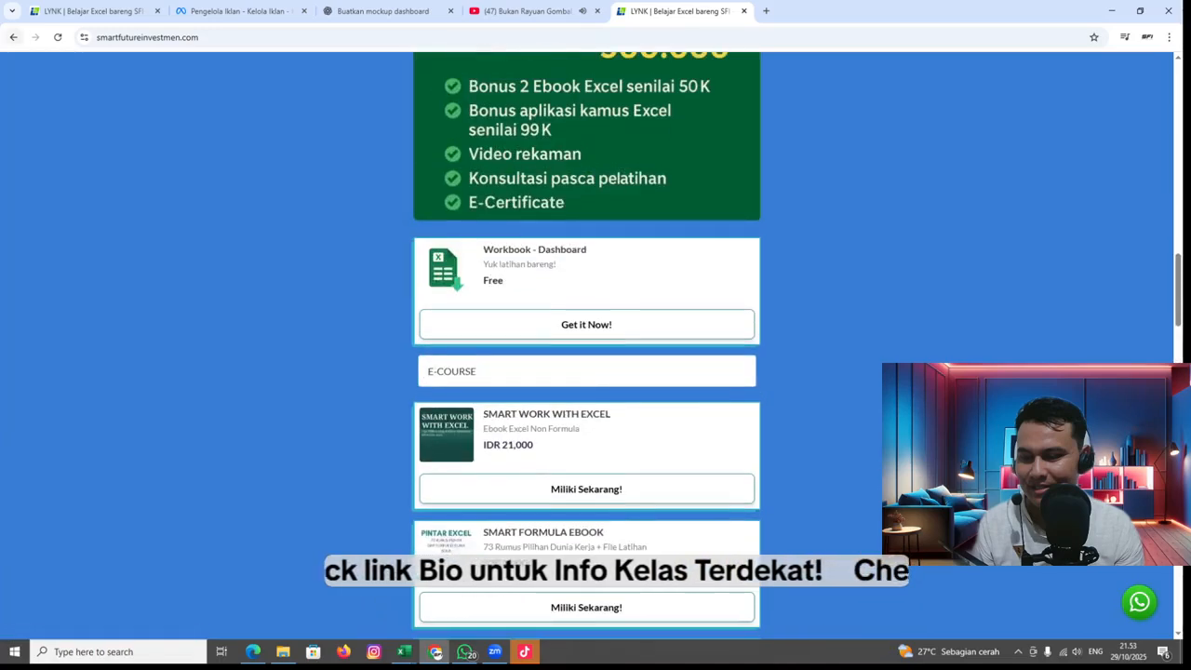
- Leave the class page and open smartfutureinvestmen.com afresh in the New Tab page
left_click(13, 38)
left_click(494, 249)
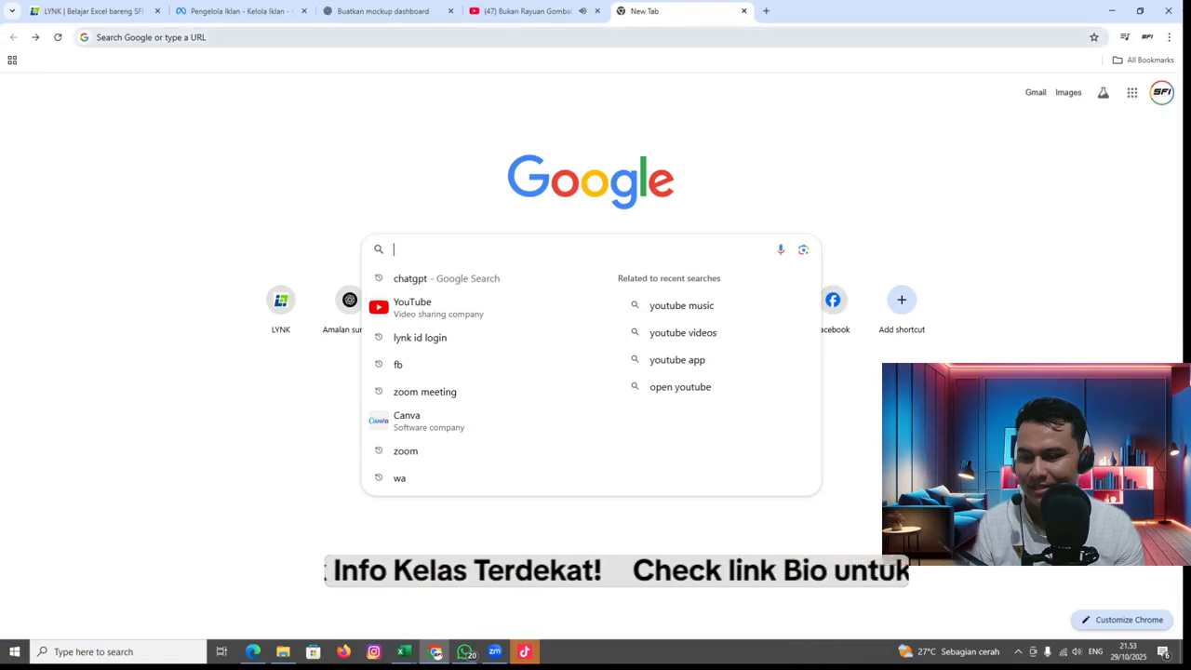
left_click(279, 37)
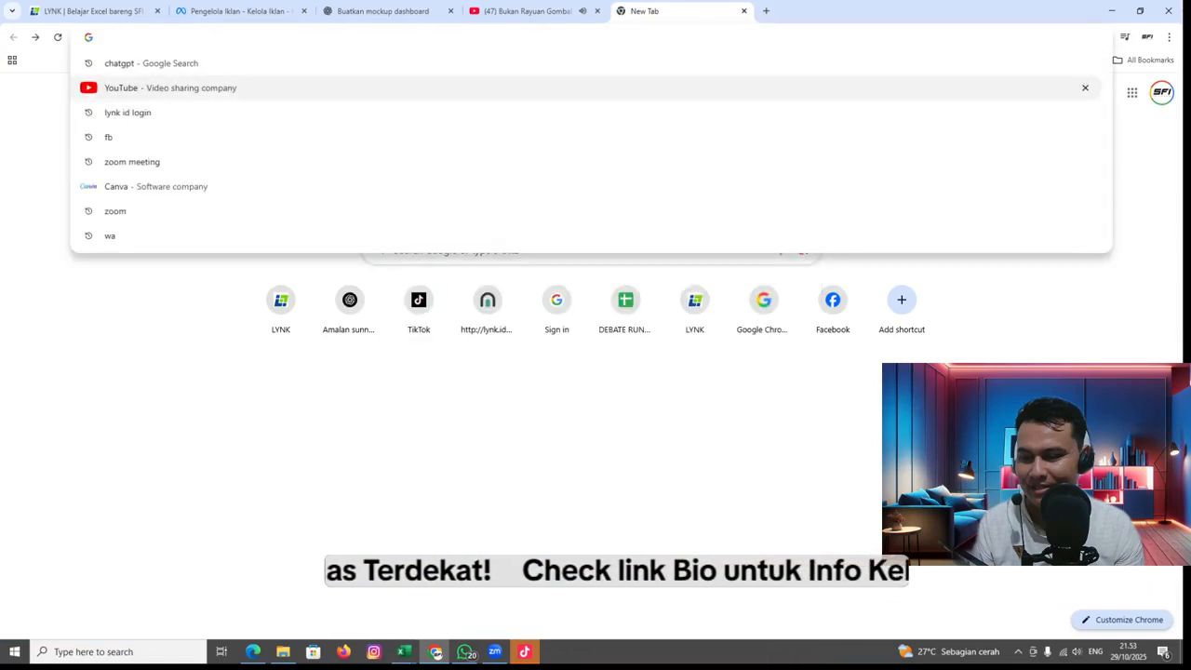
left_click(93, 11)
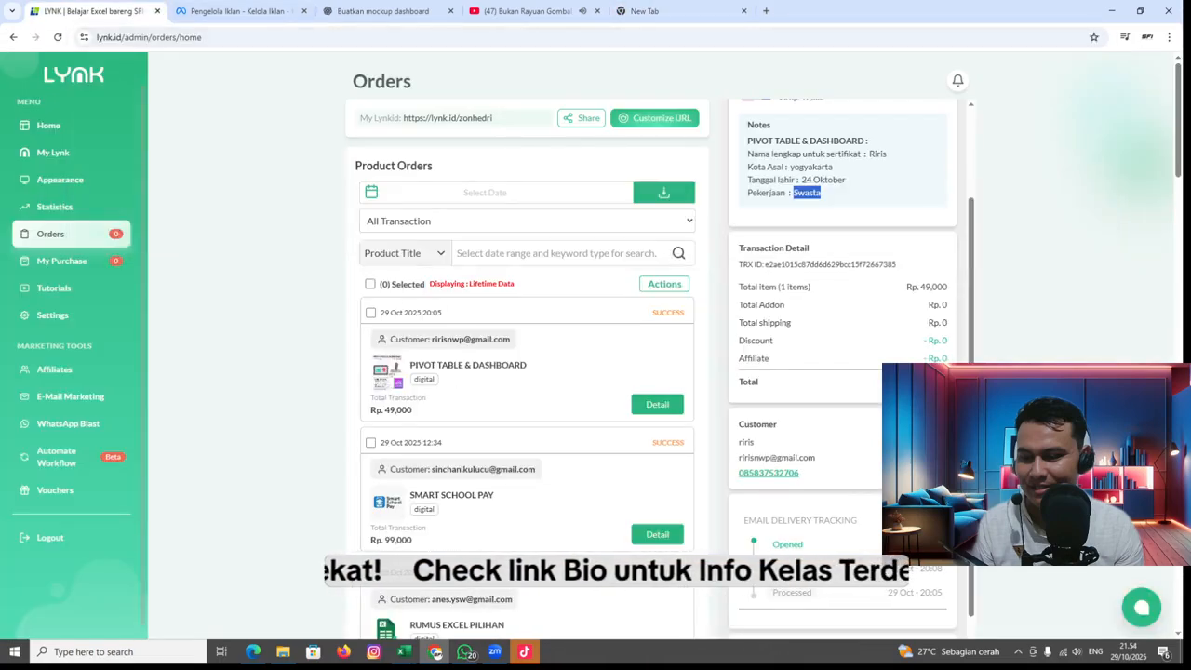
left_click(535, 11)
left_click(651, 12)
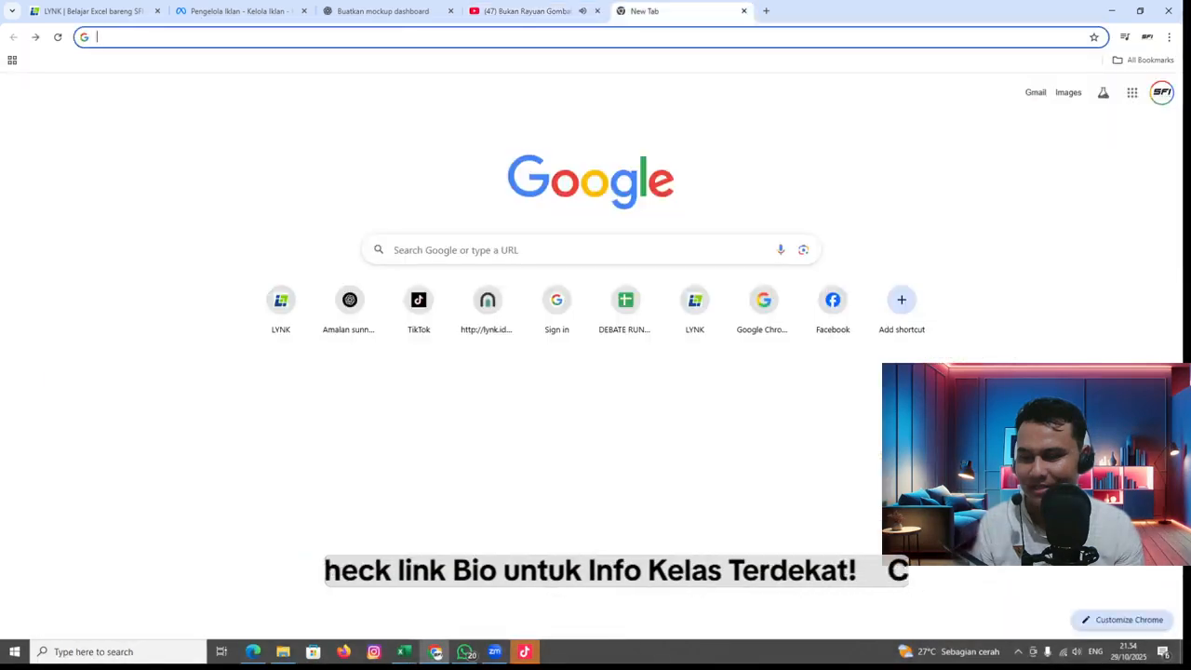
type("smartfutureinvestmen.com")
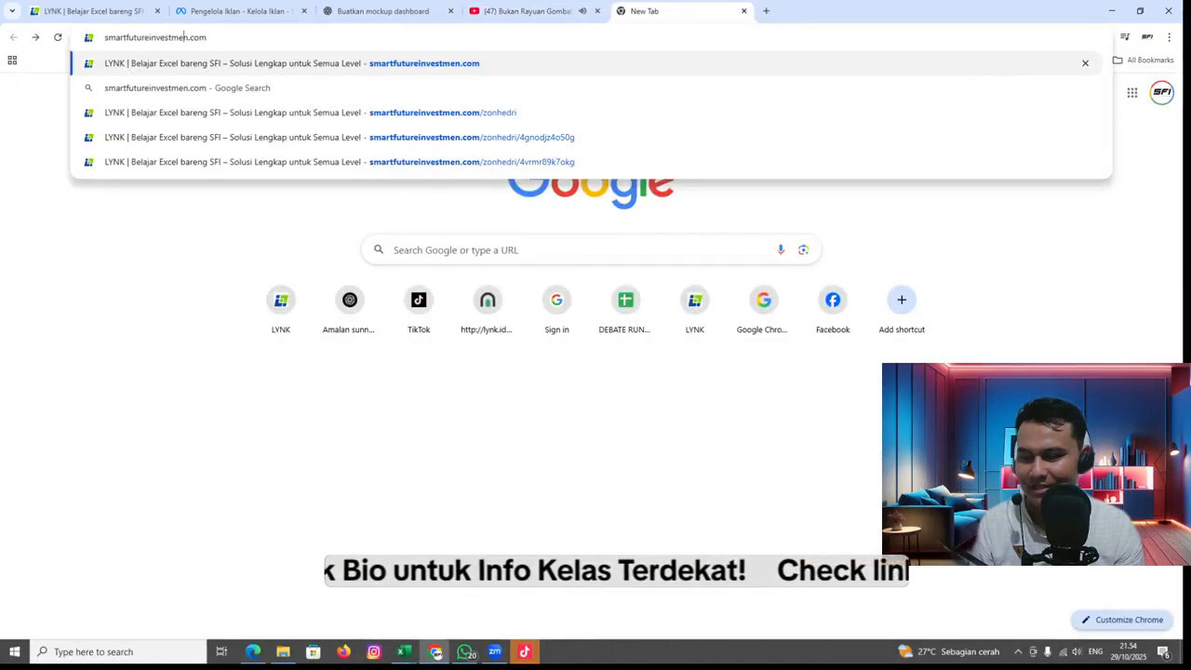
key("Return")
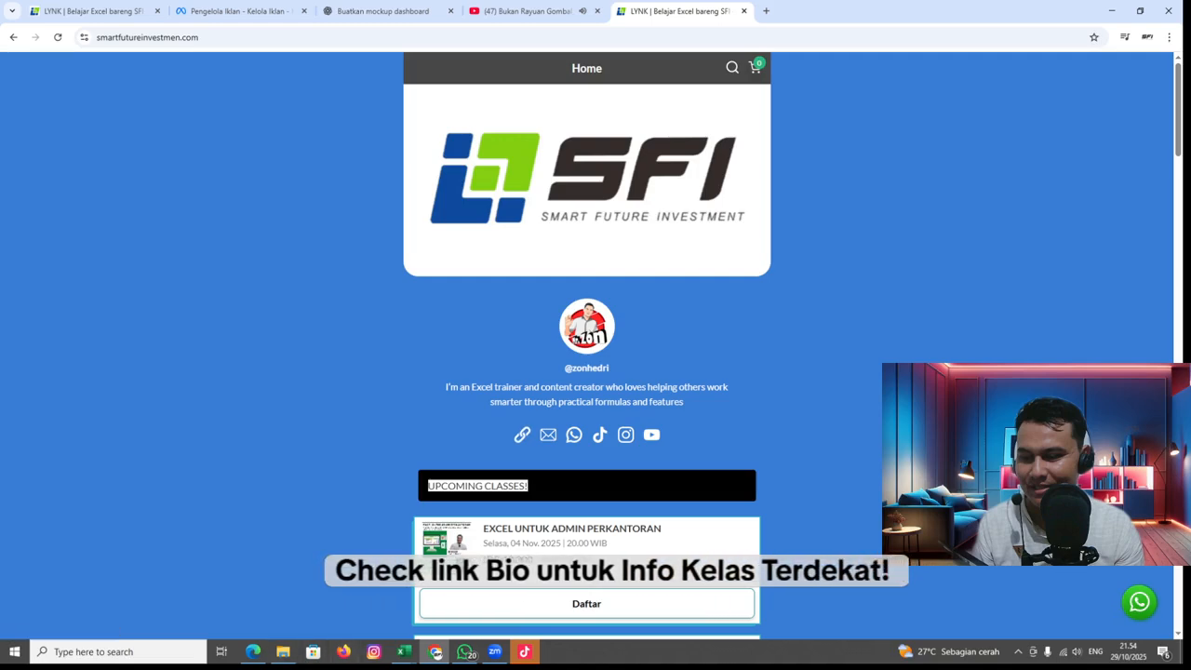
- Switch back to the SMART SCHOOL PAY workbook in Excel and look over the Home dashboard and its navigation links
key("alt+Tab")
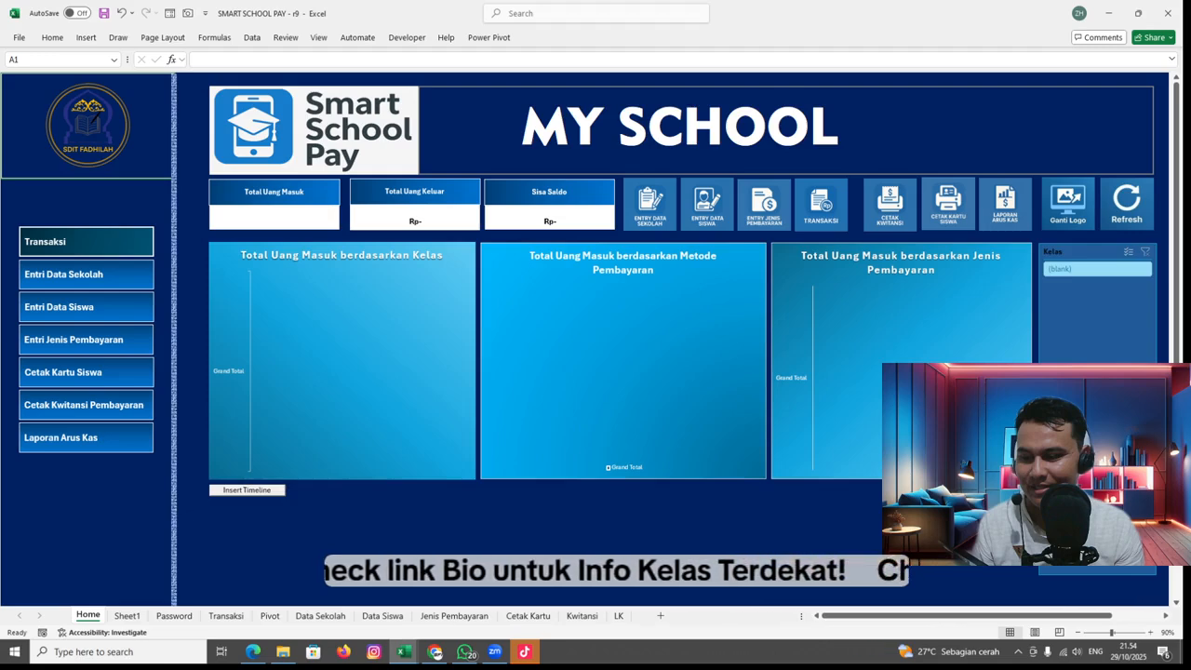
scroll(590, 339, "down", 2)
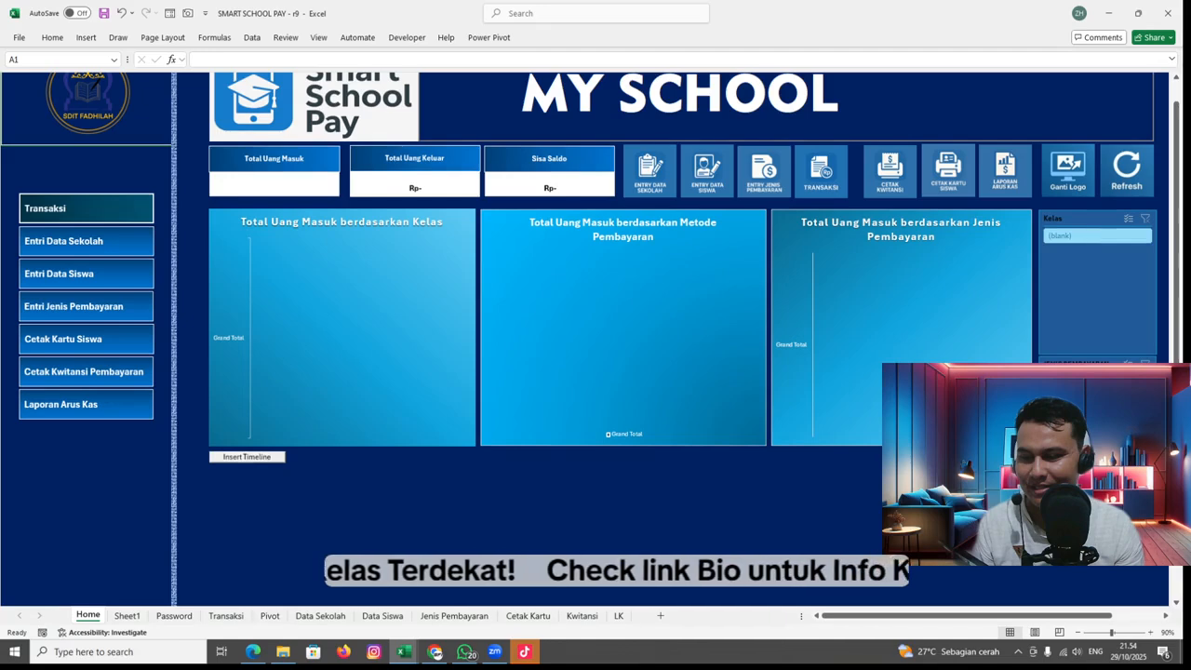
scroll(589, 338, "up", 2)
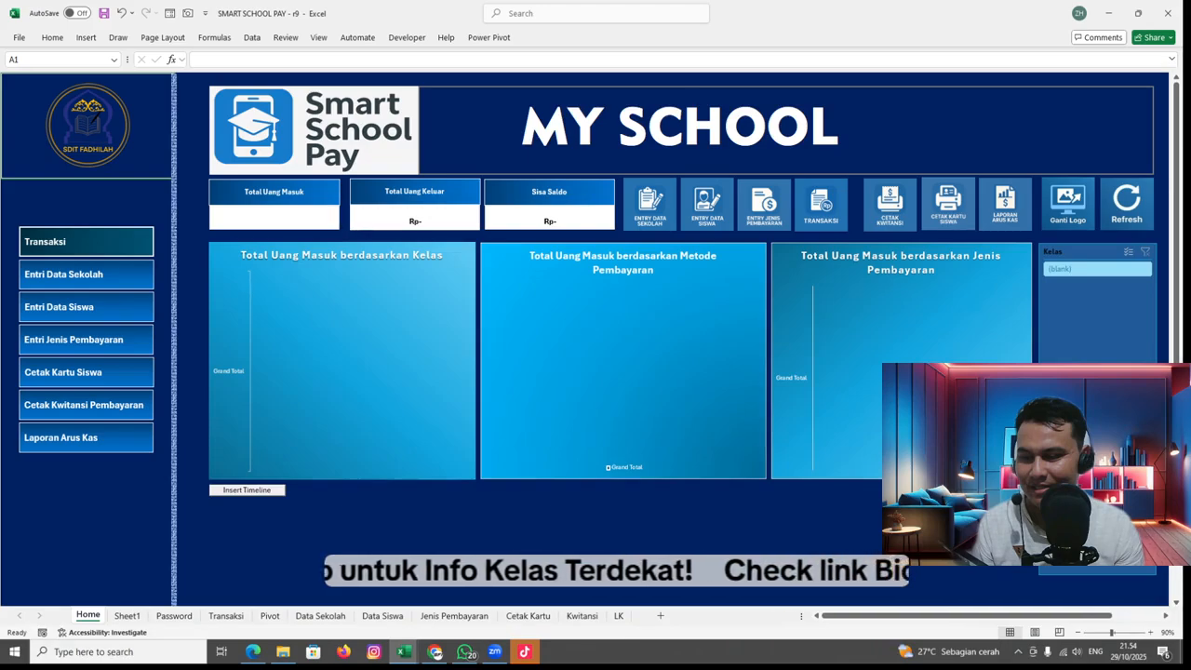
left_click(86, 275)
left_click(139, 256)
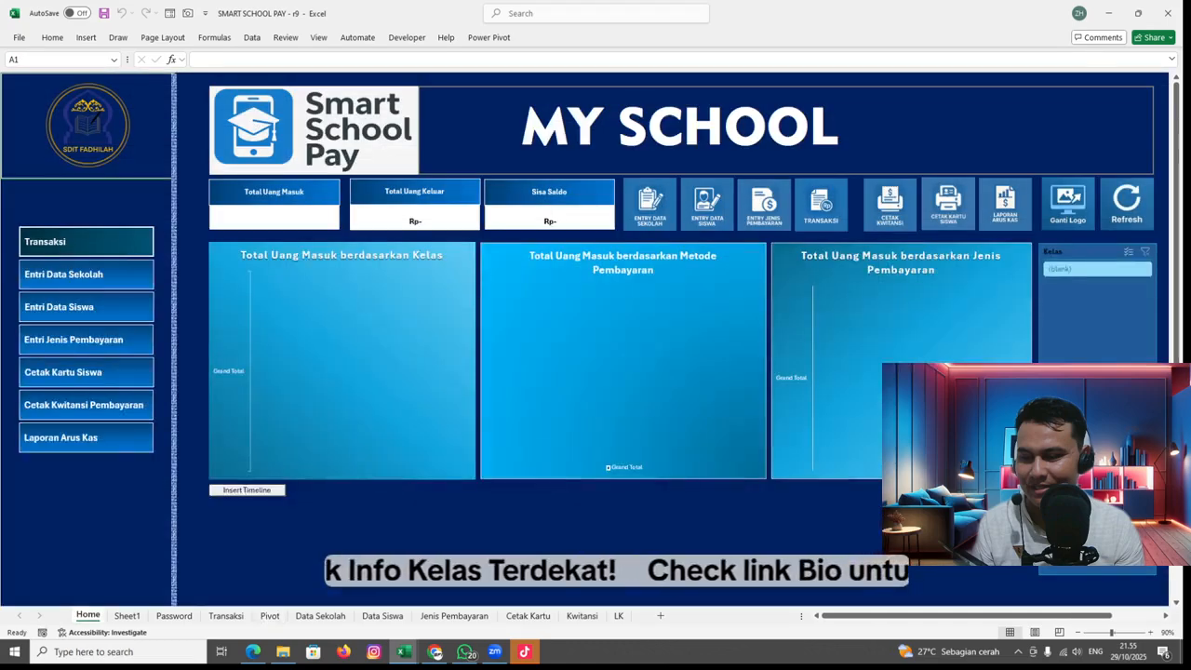
- Inspect the pivot tables on the Pivot sheet and return to the Sejumlah cell of the Transaksi form
left_click(342, 361)
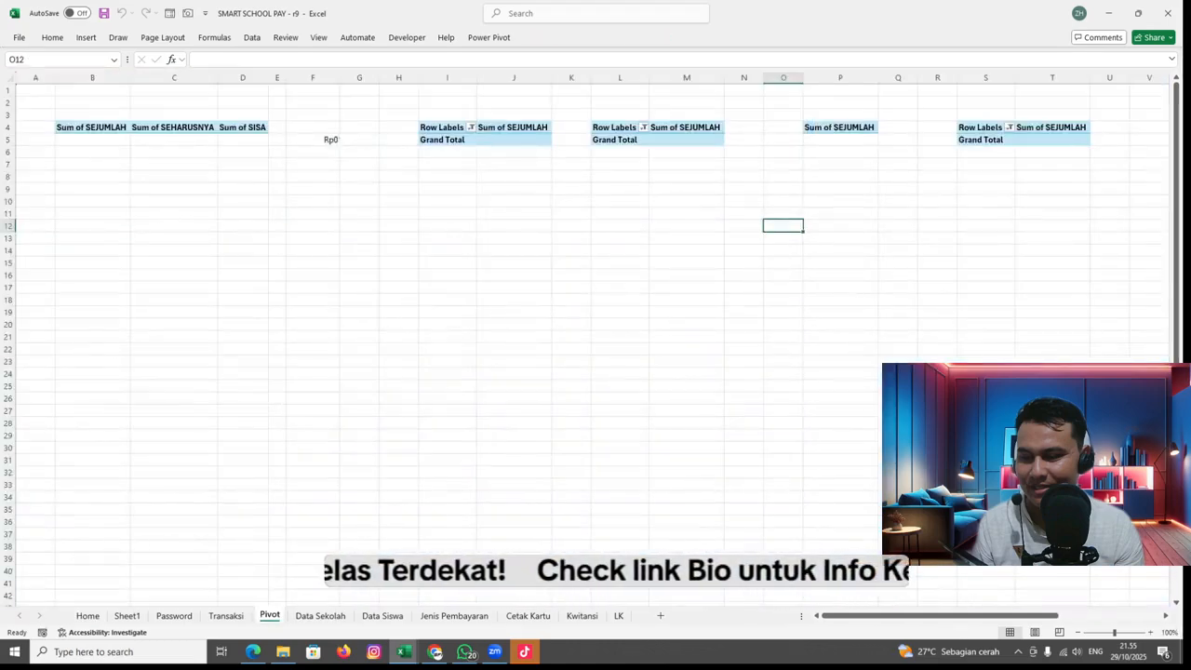
left_click(174, 140)
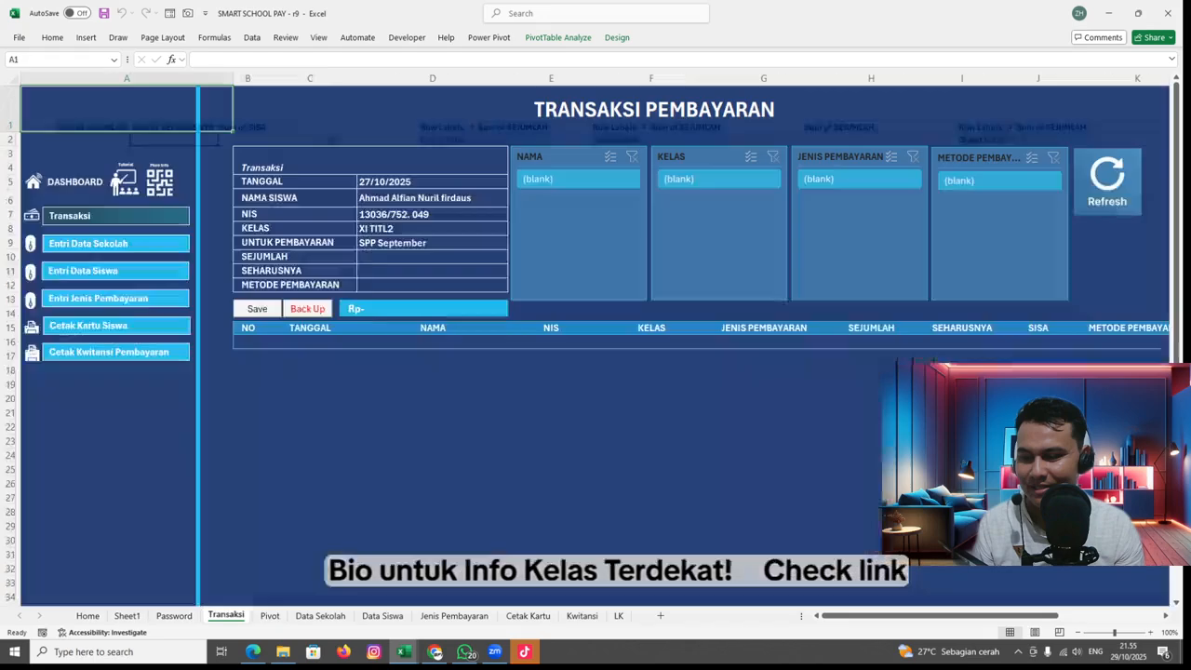
left_click(226, 615)
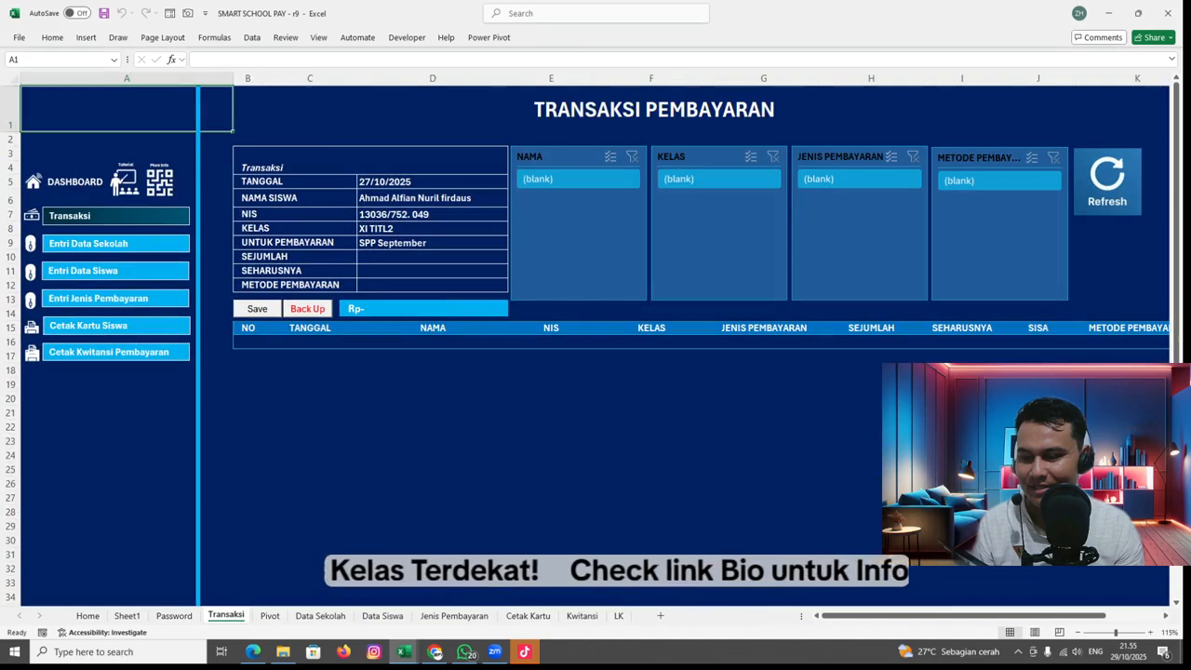
left_click(432, 257)
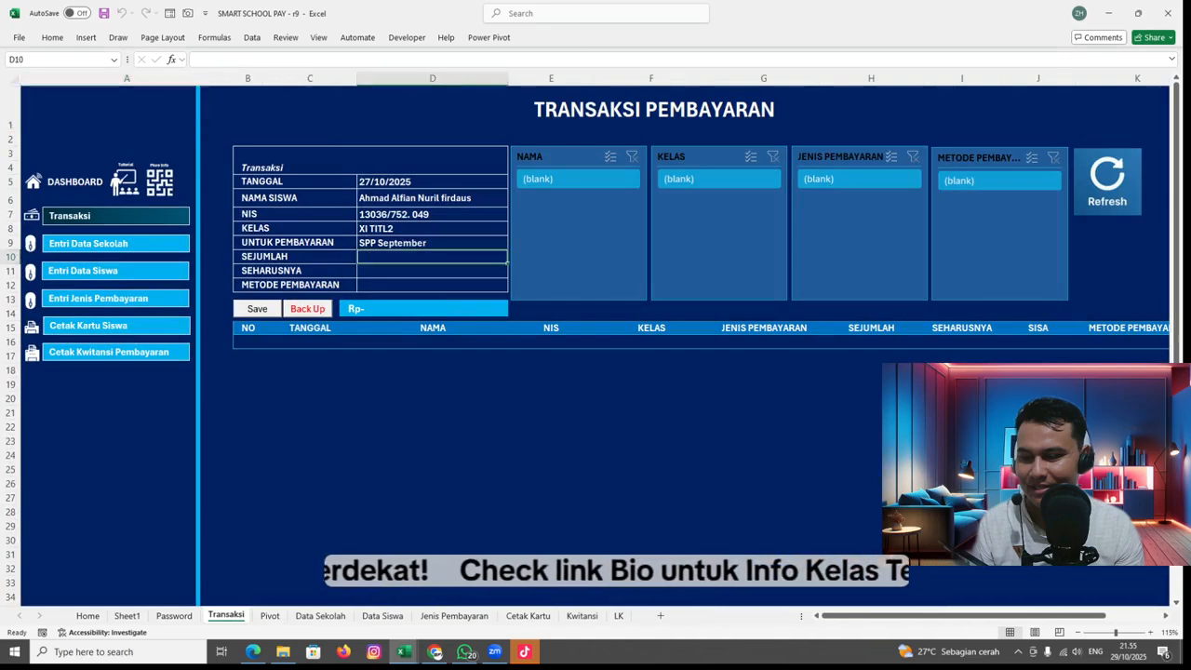
- Enter 150000 for both Sejumlah and Seharusnya, choose Tunai as Metode Pembayaran, and save the transaction
type("150000")
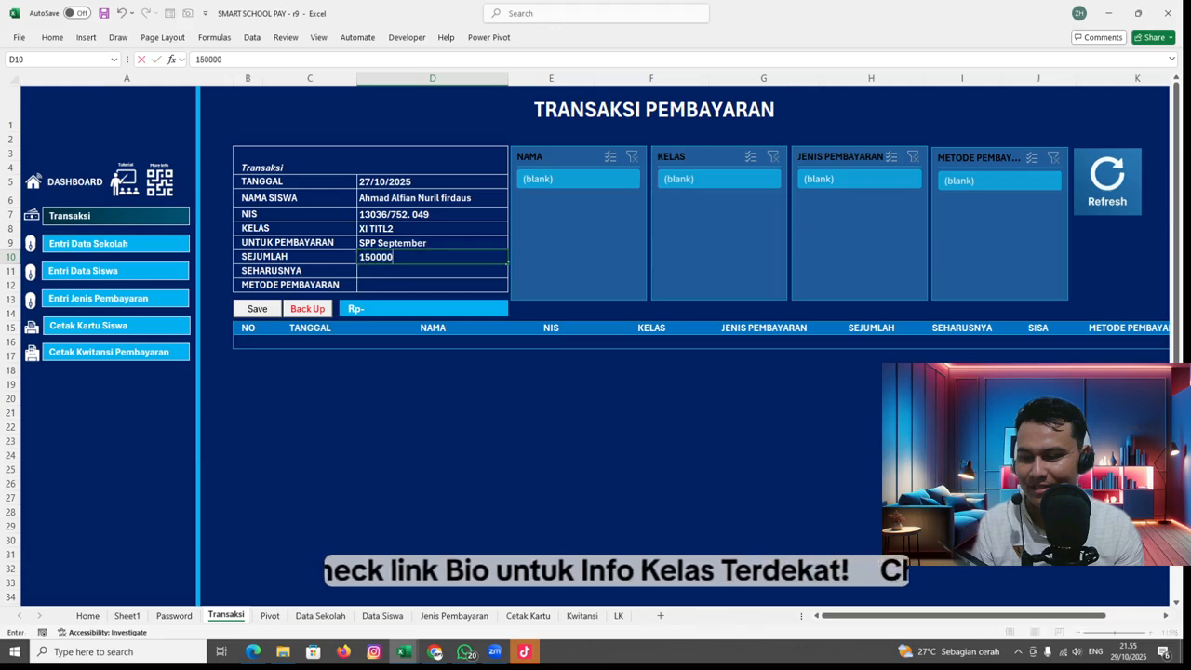
key("Return")
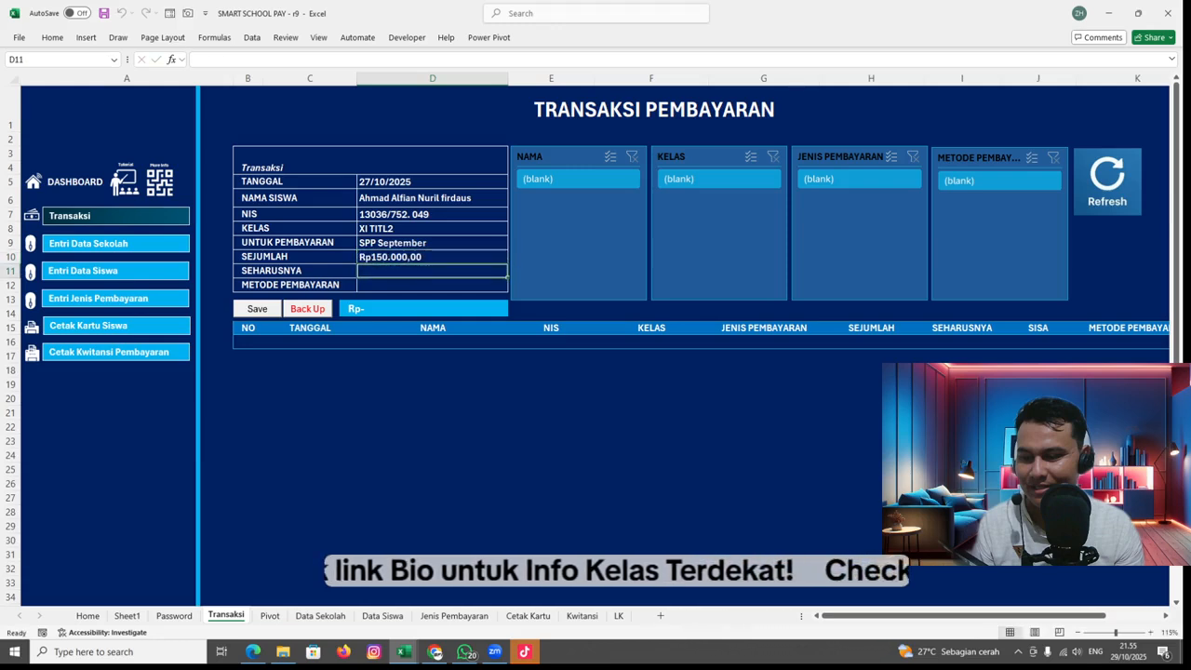
type("150000")
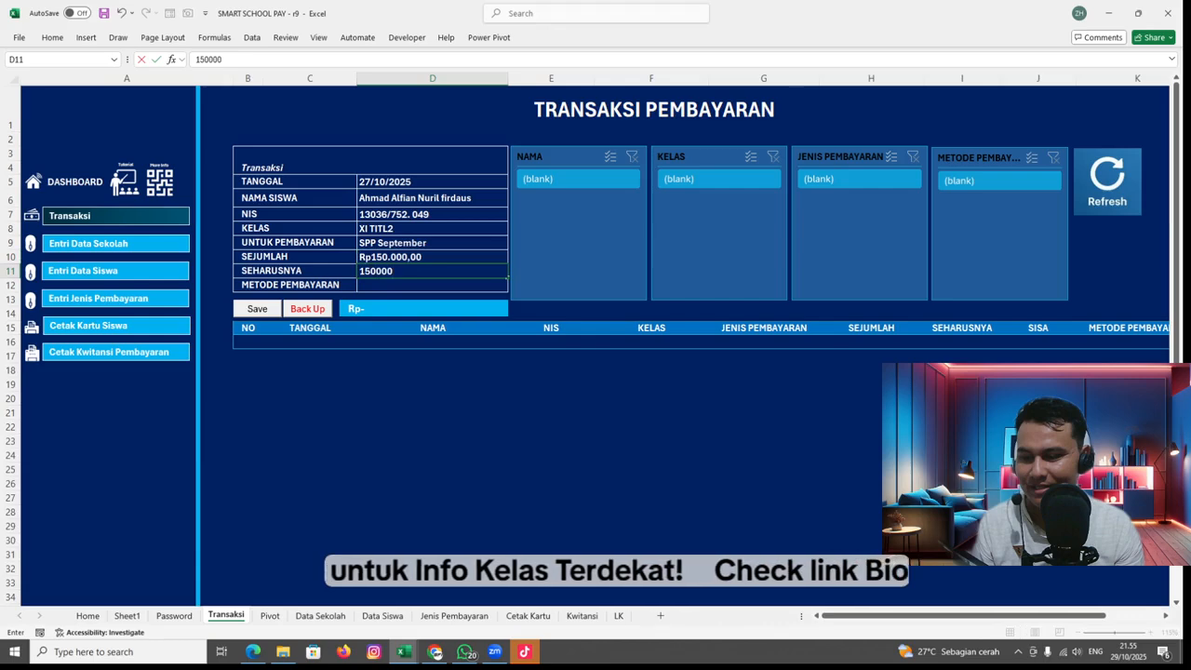
key("Return")
key("alt+Down")
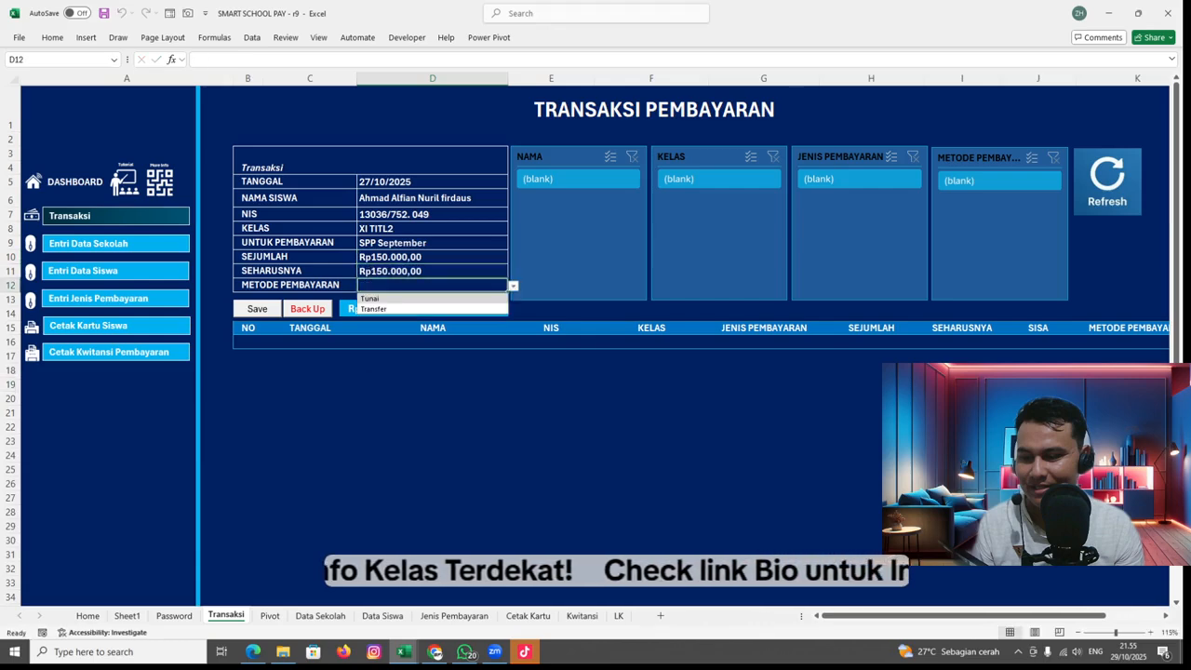
left_click(418, 299)
left_click(433, 412)
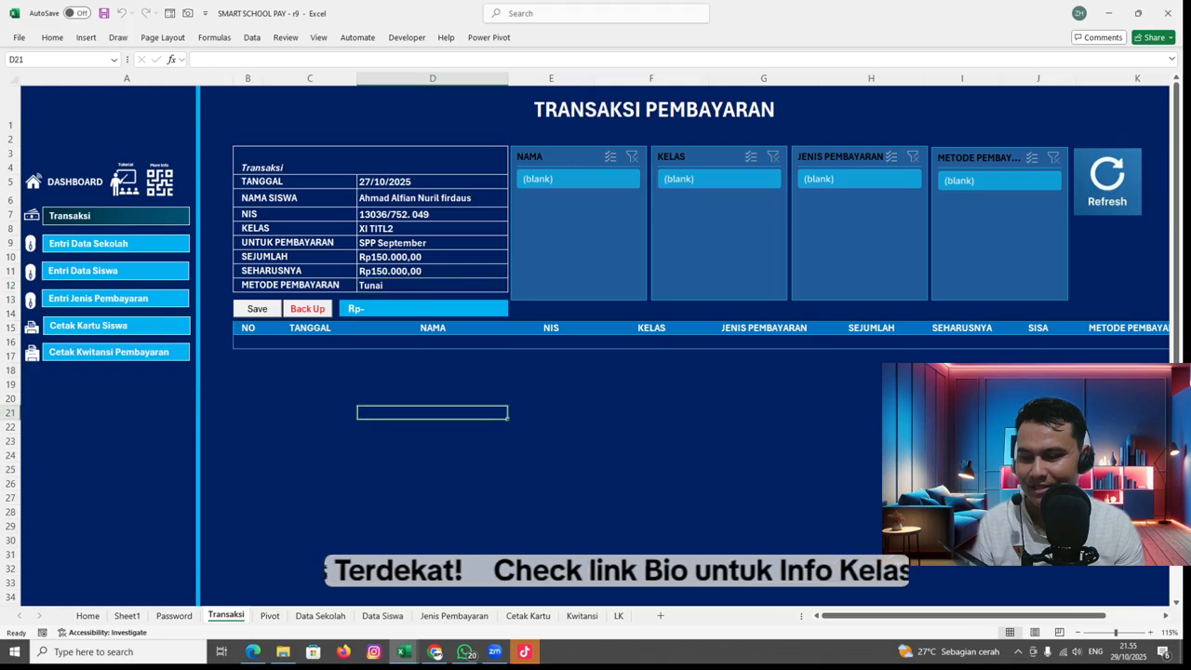
left_click(257, 308)
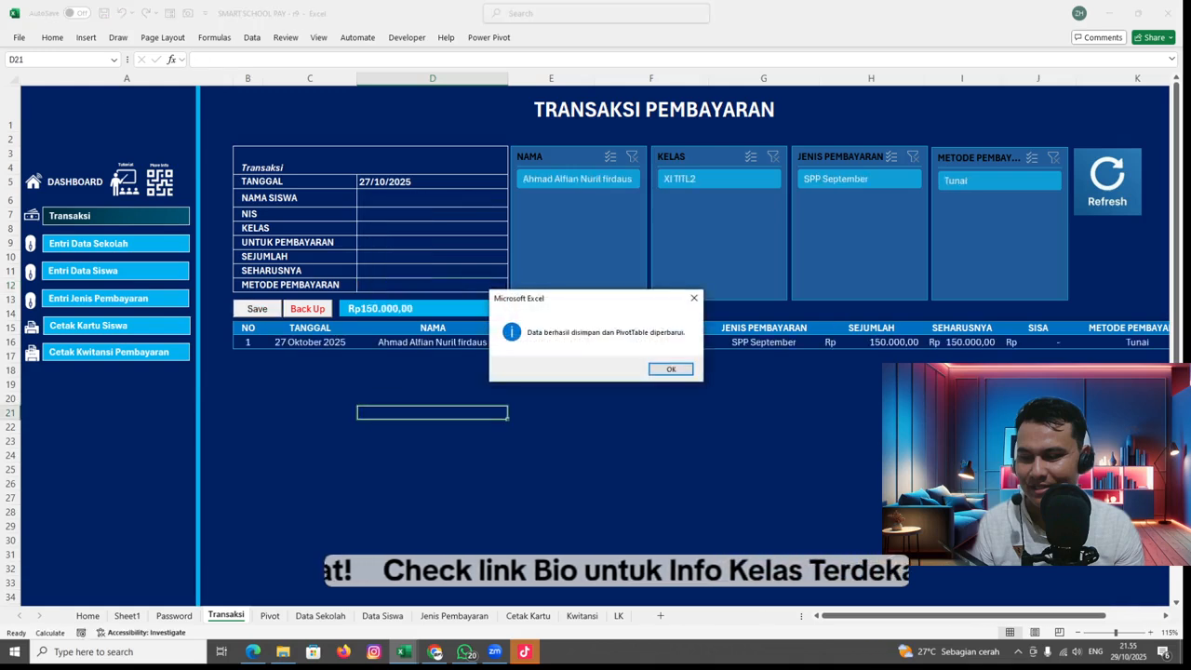
key("Return")
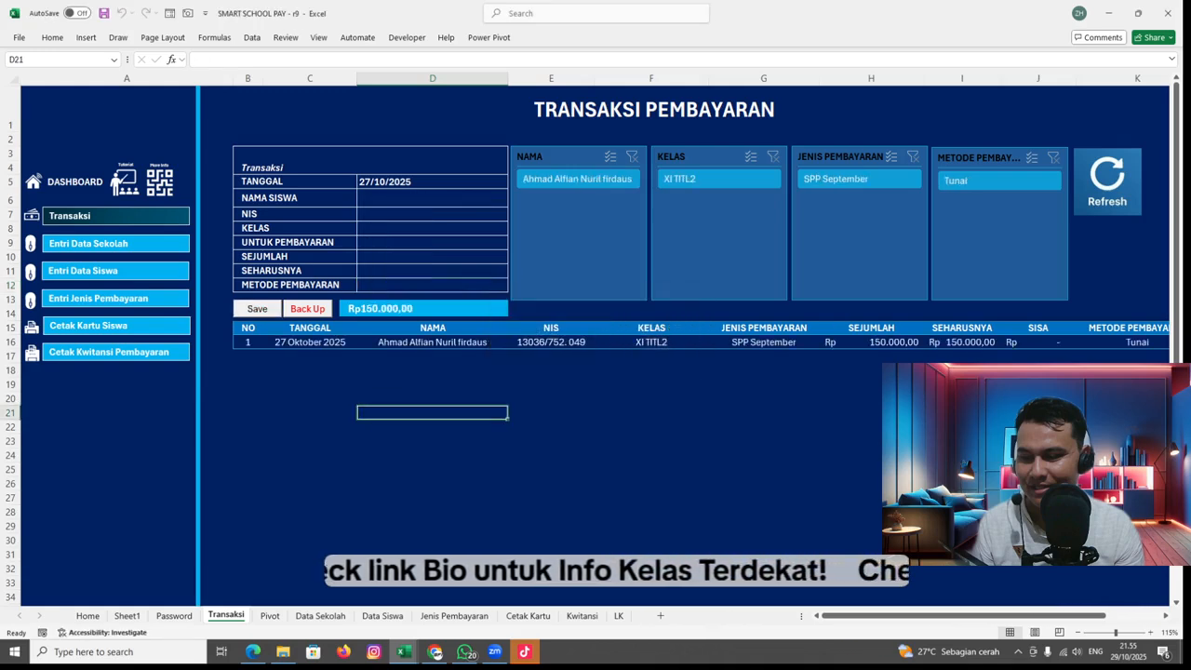
- Check the saved payment in the transaction table, the Pivot sheet's pivot tables and the Home dashboard charts
mouse_move(893, 614)
left_mouse_down()
mouse_move(948, 615)
mouse_move(892, 615)
left_mouse_up()
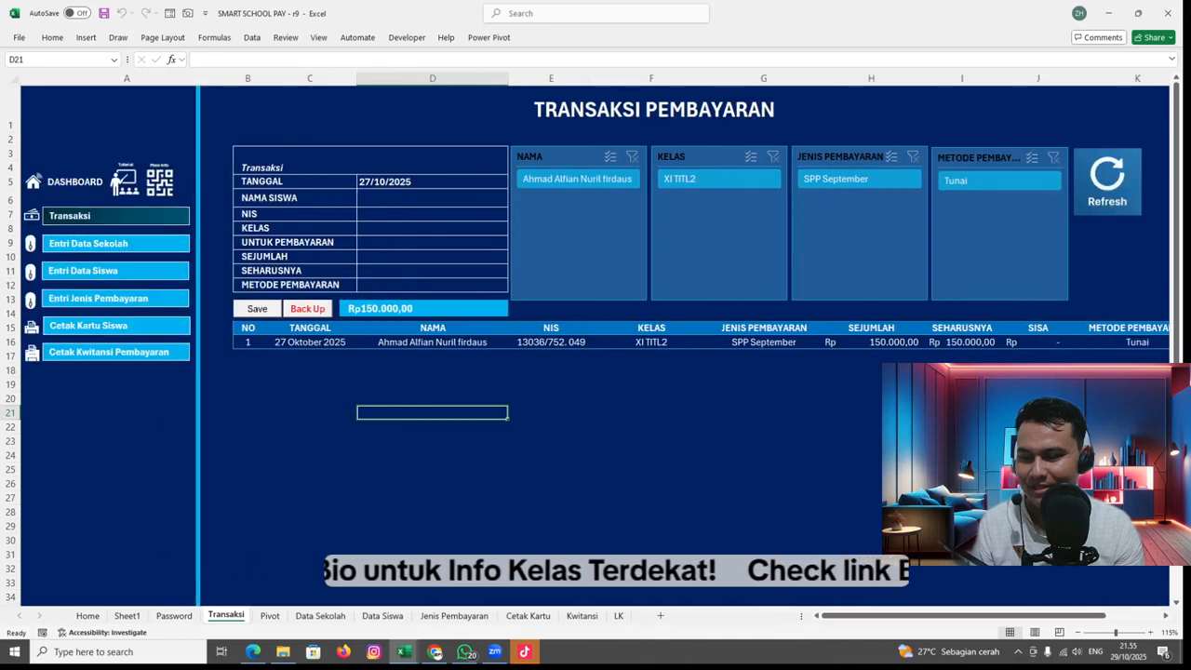
left_click(353, 330)
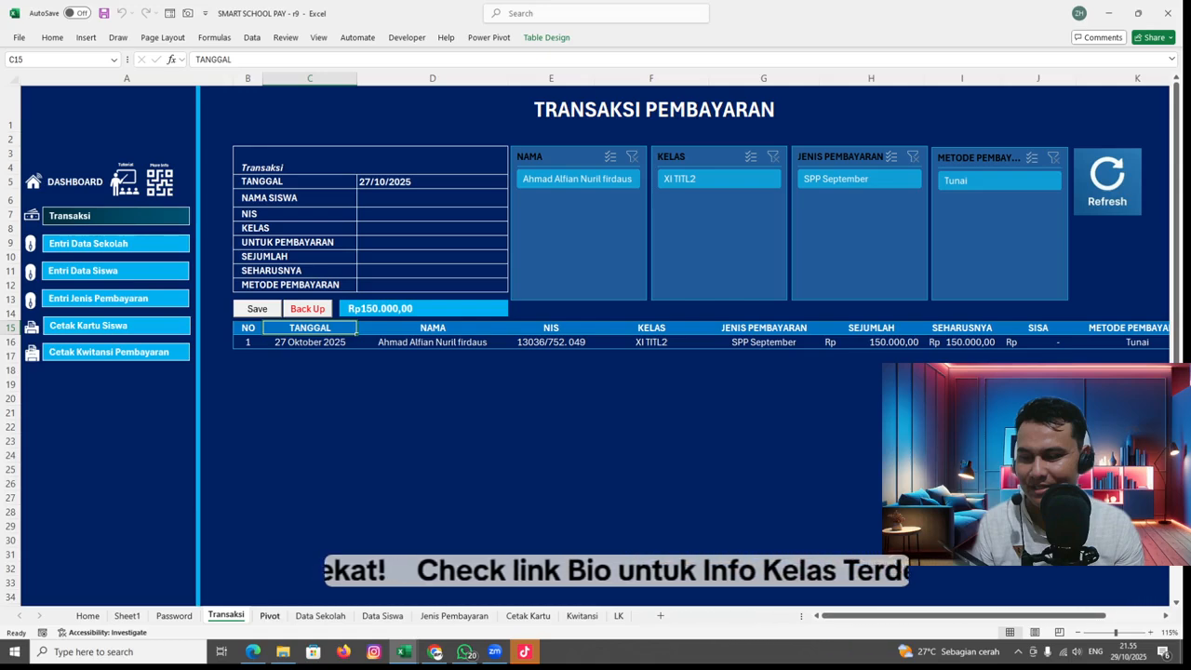
key("ctrl+Page_Down")
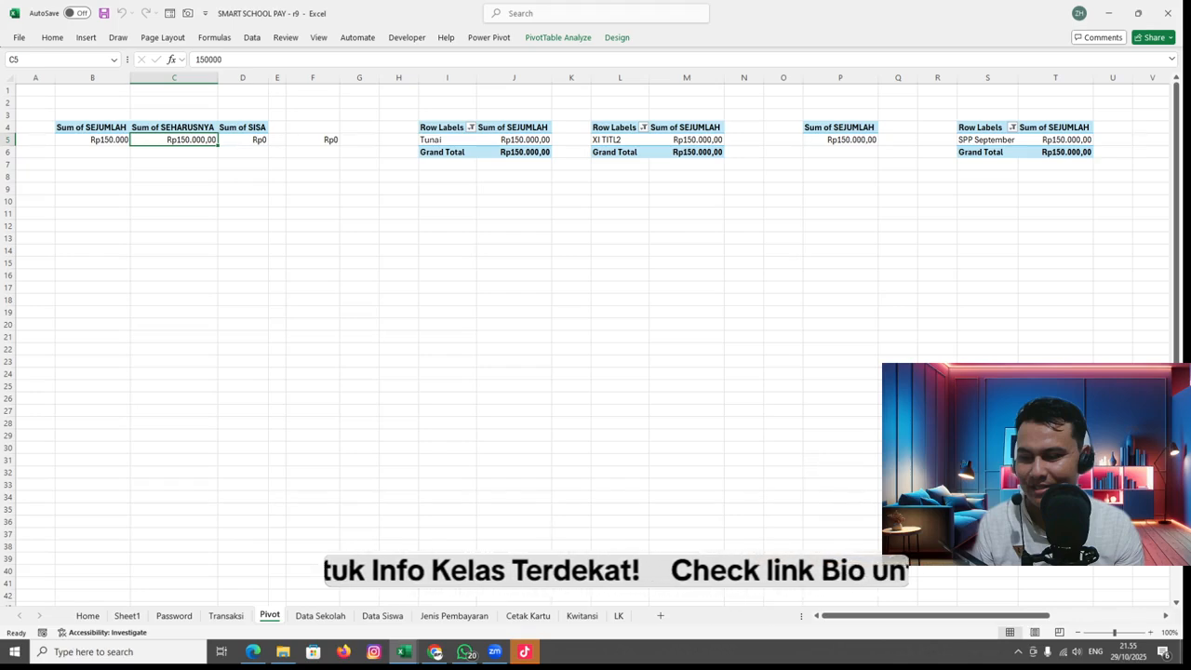
left_click(88, 616)
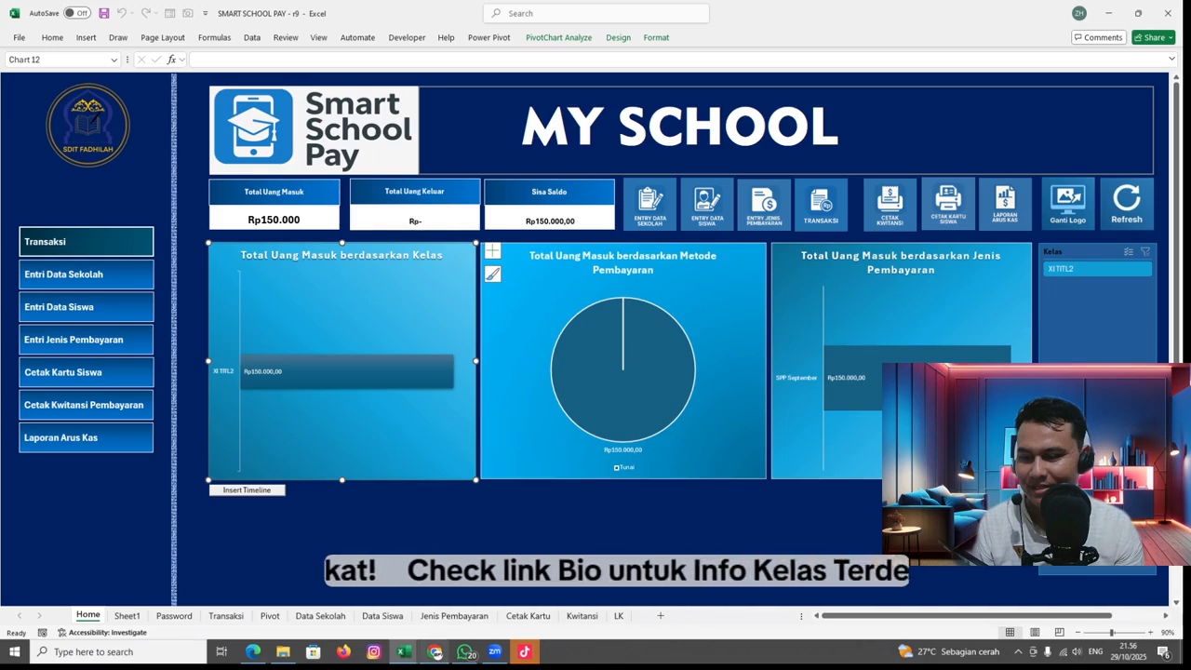
- Look over the upcoming classes on smartfutureinvestmen.com in Chrome and switch to the Book1 workbook in Excel
left_click(435, 652)
scroll(586, 344, "down", 5)
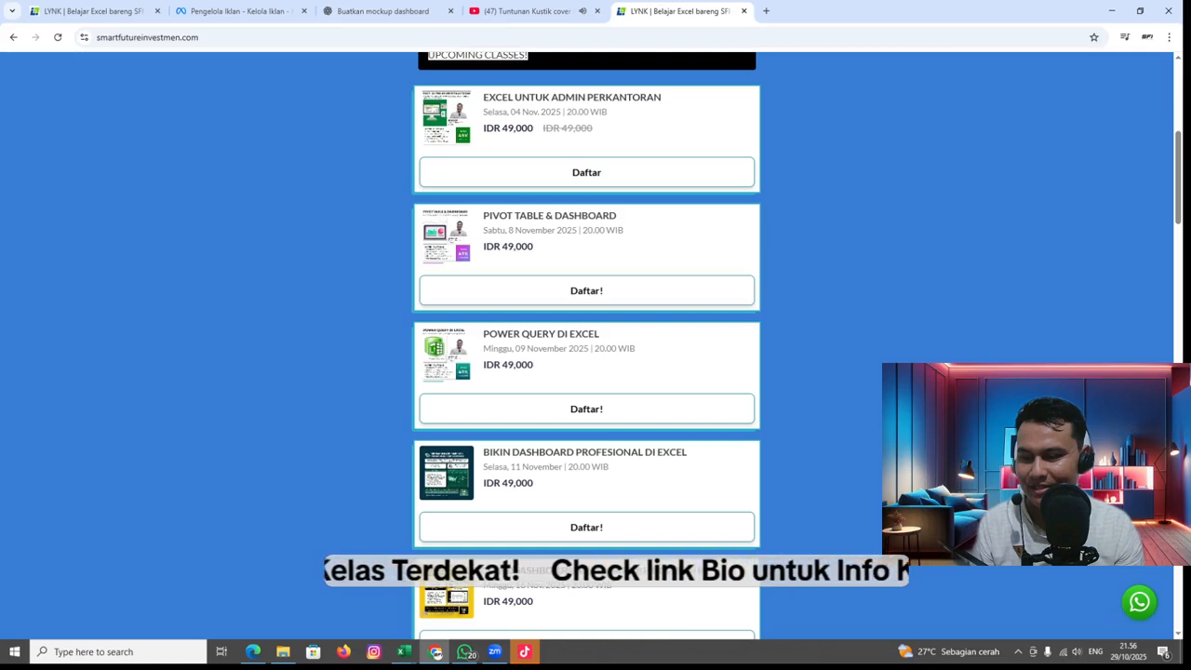
left_click(435, 652)
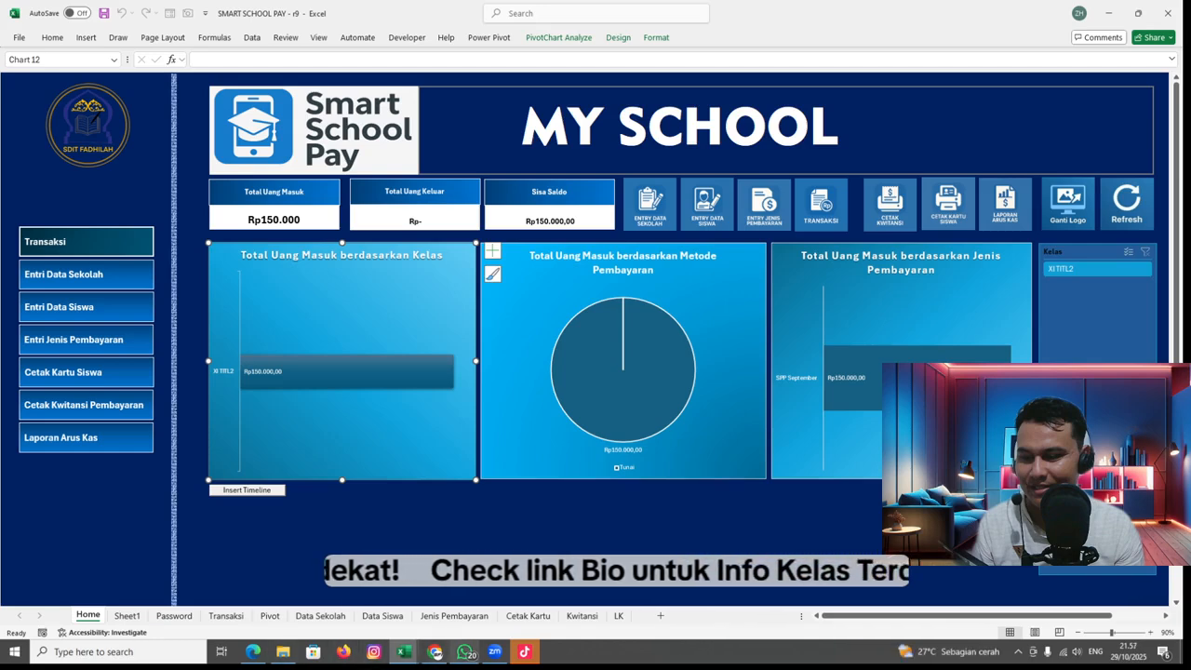
left_click(435, 651)
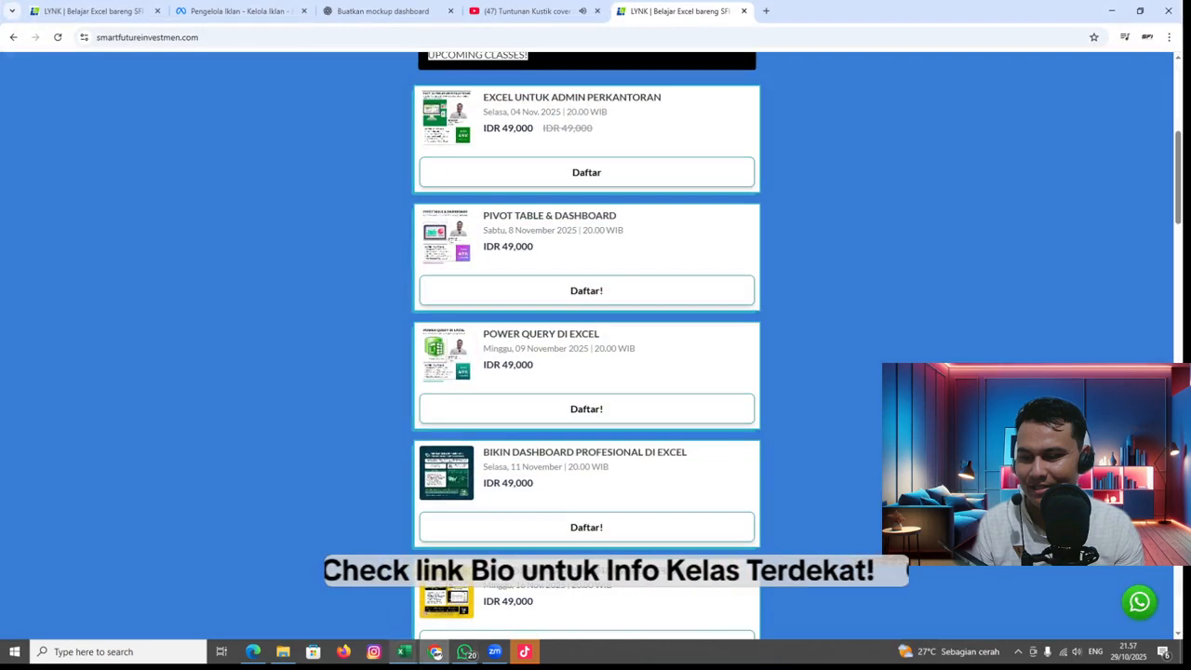
mouse_move(402, 652)
left_click(470, 600)
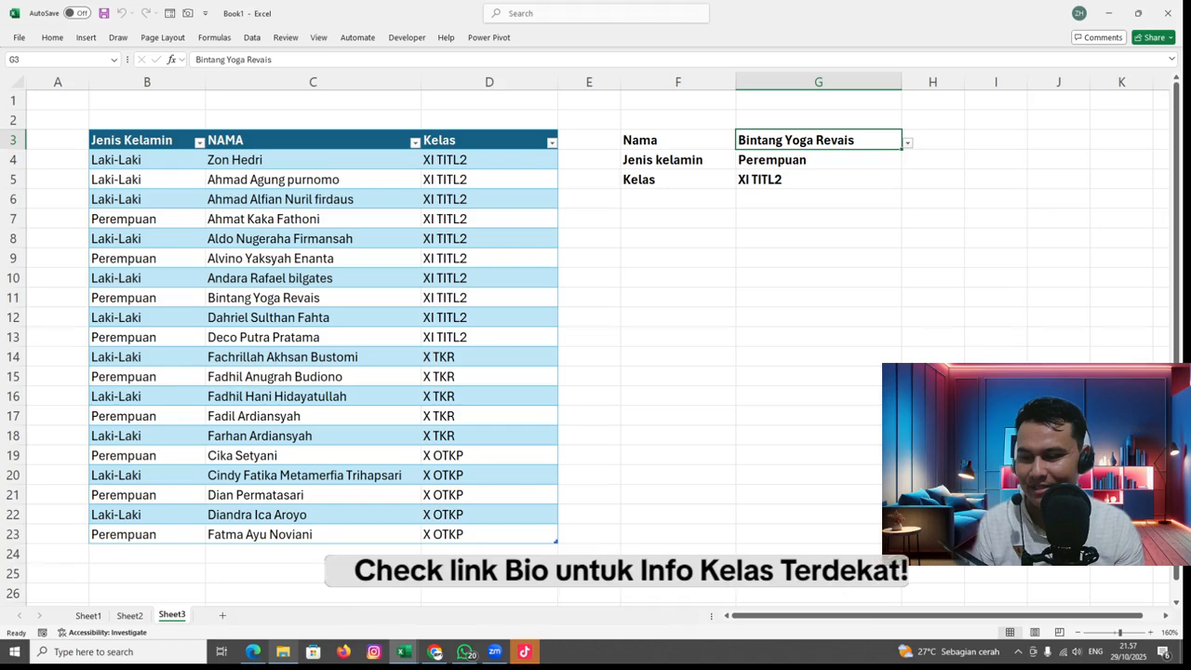
- Switch to the SMART SCHOOL PAY workbook and copy the transaction table with its headers, from NO to METODE PEMBAYARAN, on the Transaksi sheet
mouse_move(282, 651)
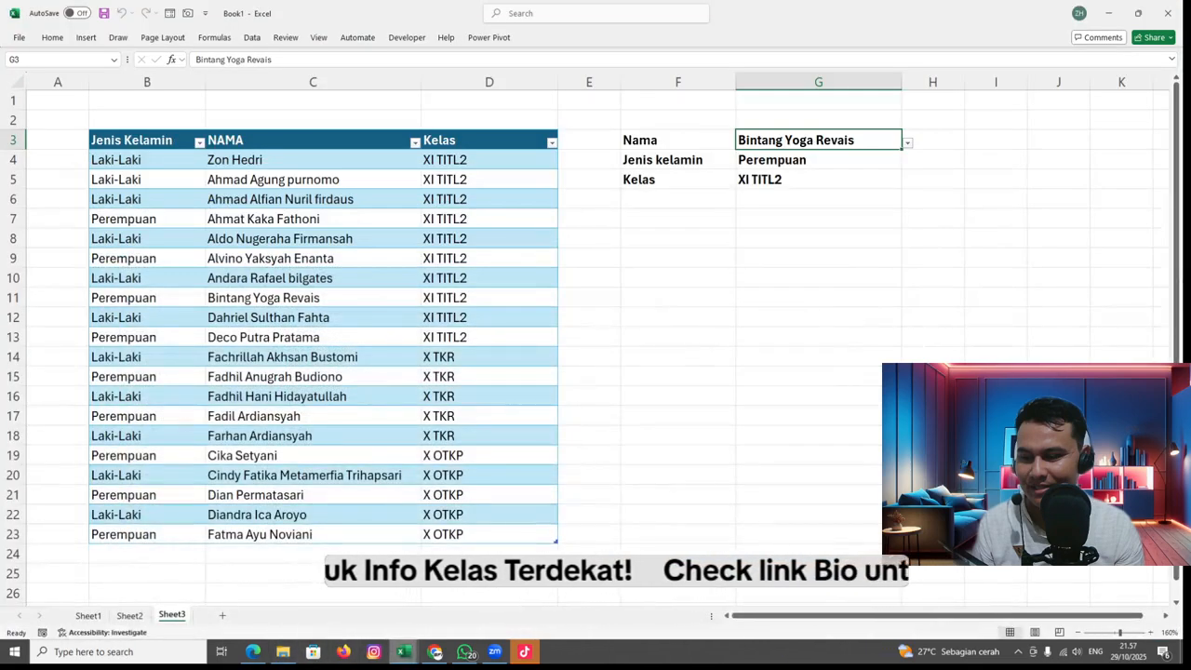
left_click(403, 652)
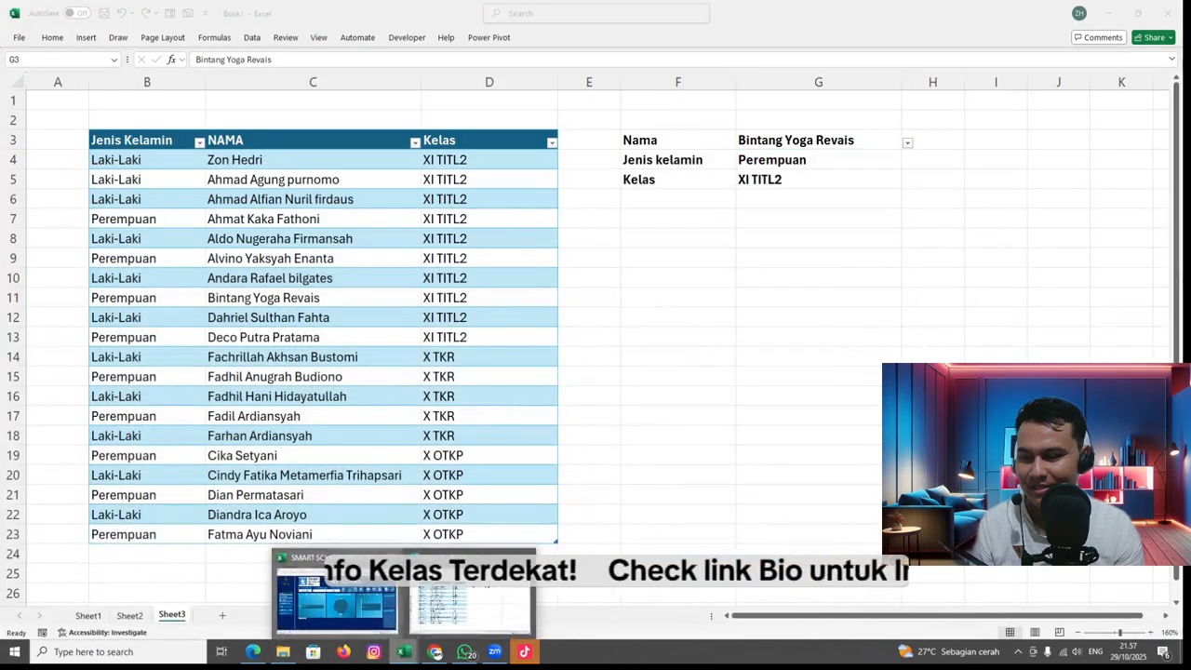
left_click(338, 600)
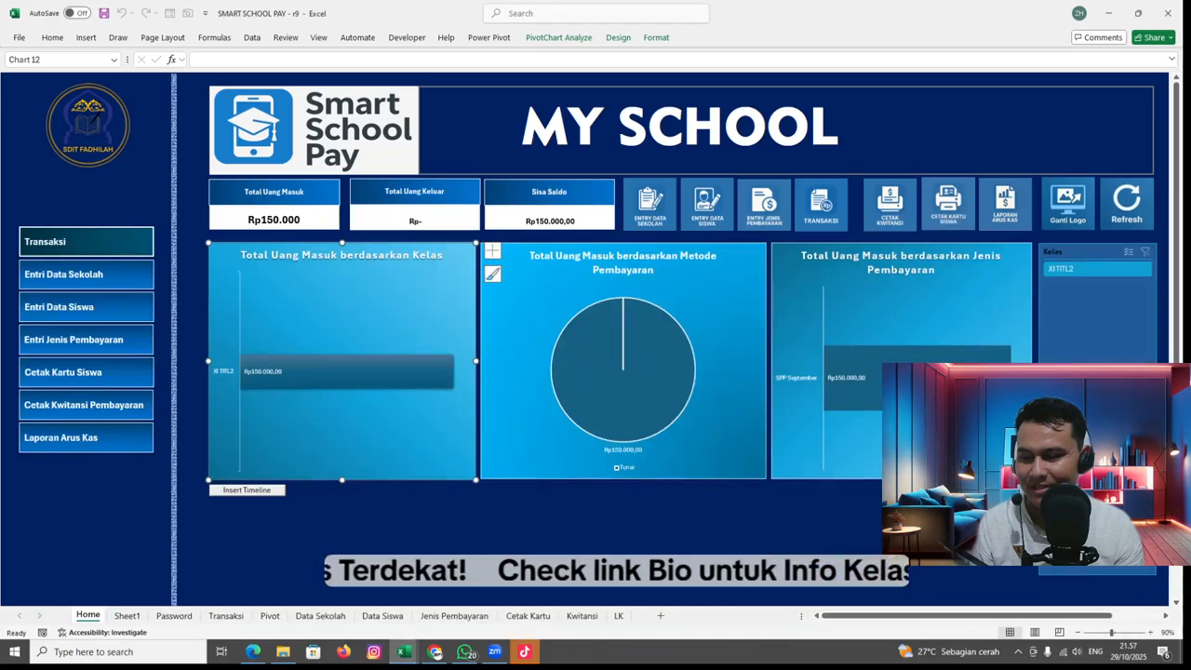
left_click(63, 244)
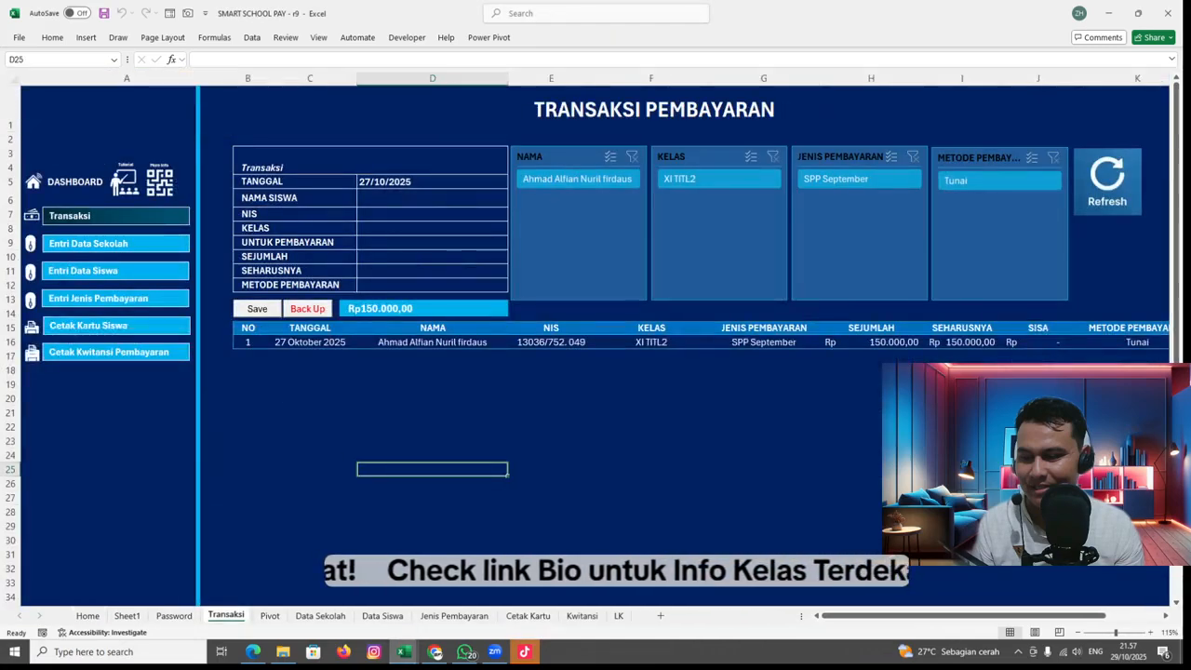
left_click_drag(248, 328, 940, 342)
key("ctrl+c")
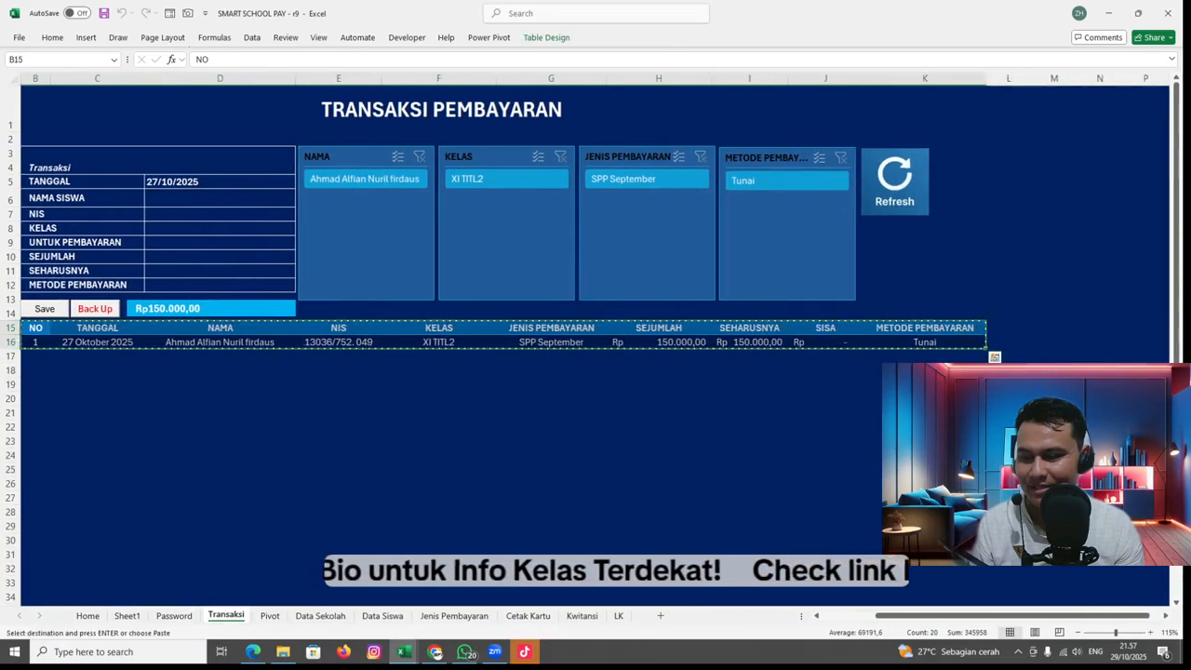
- Add a new sheet to the Book1 workbook and paste the copied transaction table as values starting at D3
left_click(404, 651)
left_click(472, 597)
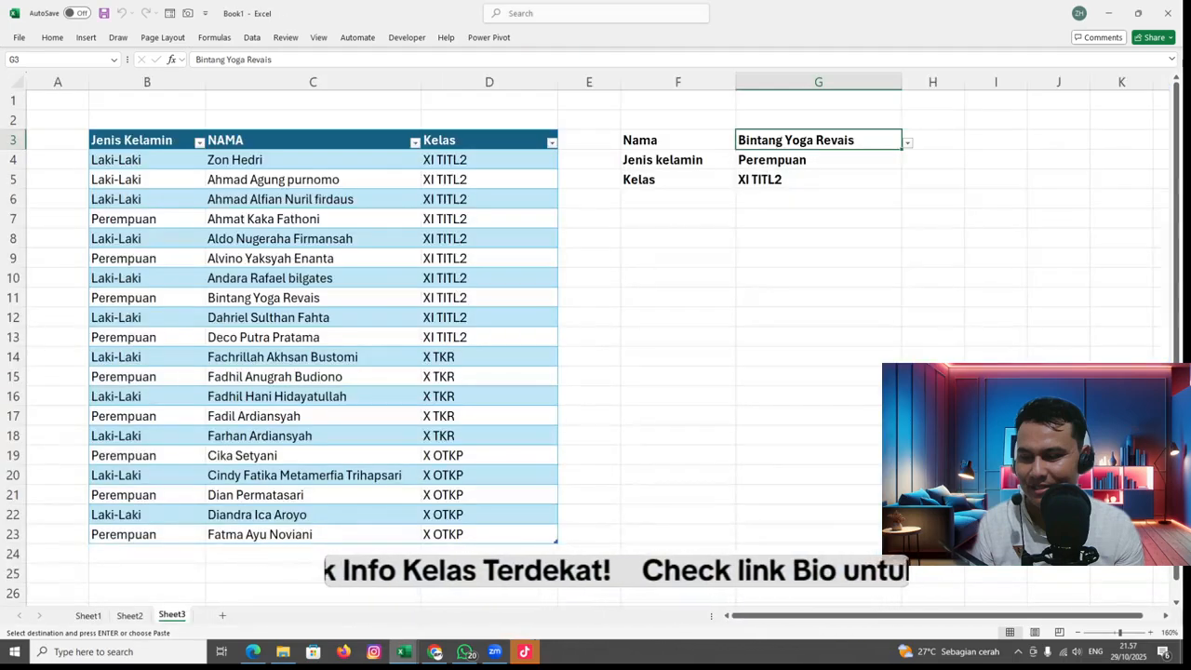
left_click(222, 614)
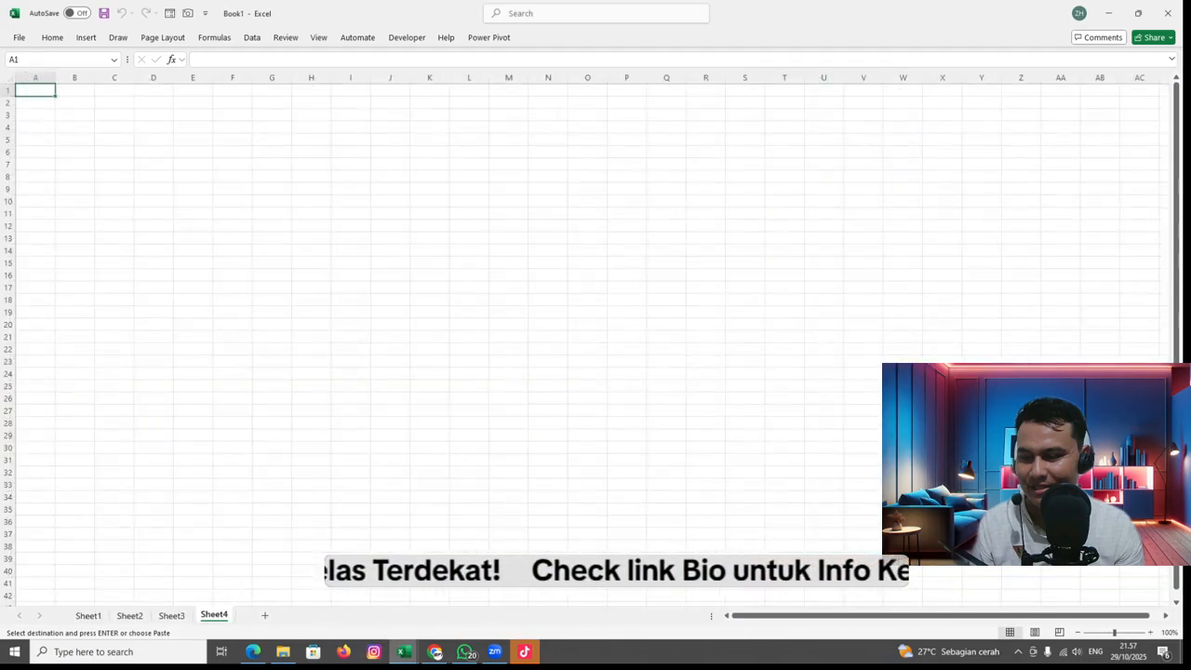
left_click(154, 114)
right_click(156, 114)
left_click(207, 200)
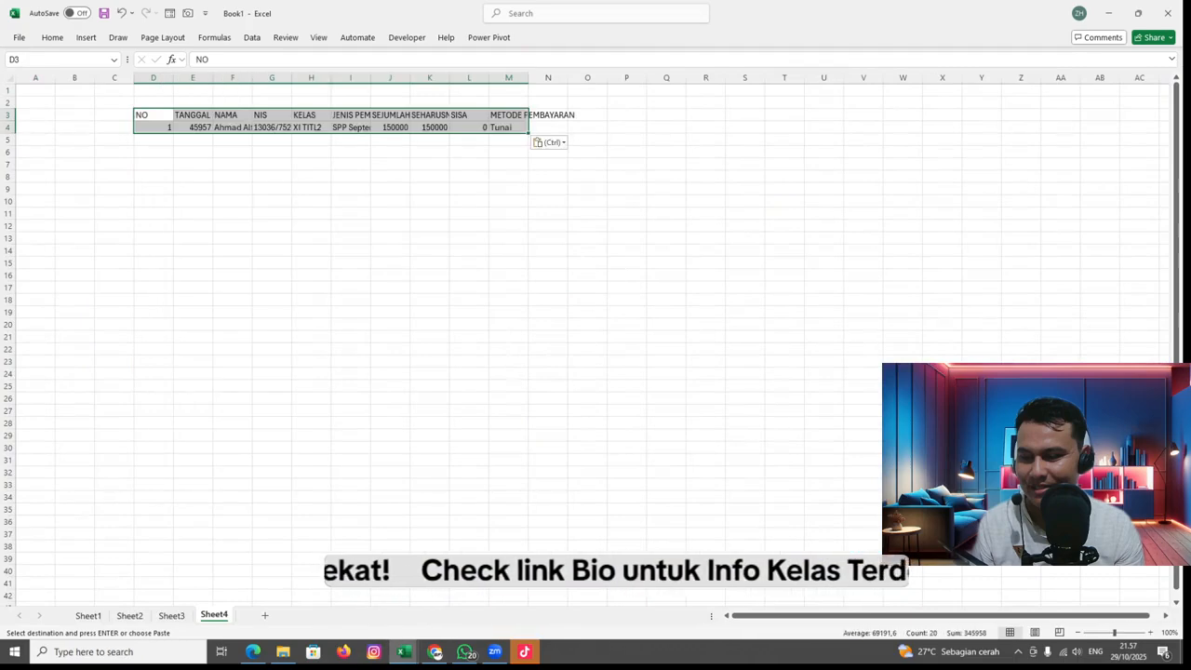
scroll(595, 339, "up", 7)
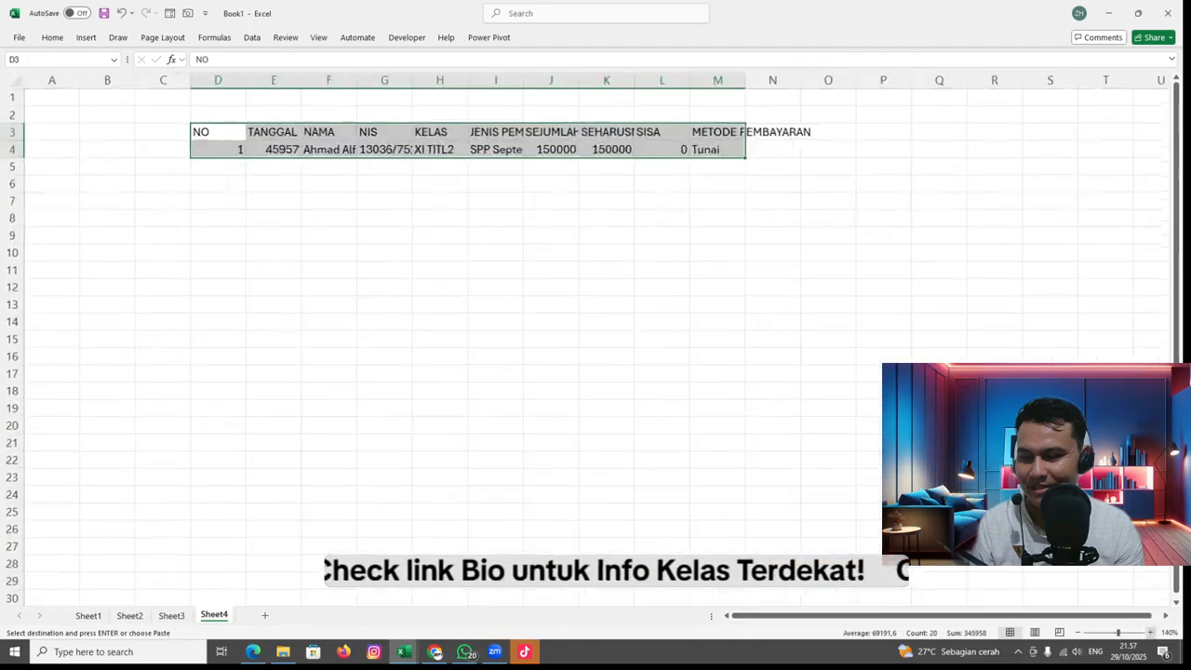
left_click(532, 394)
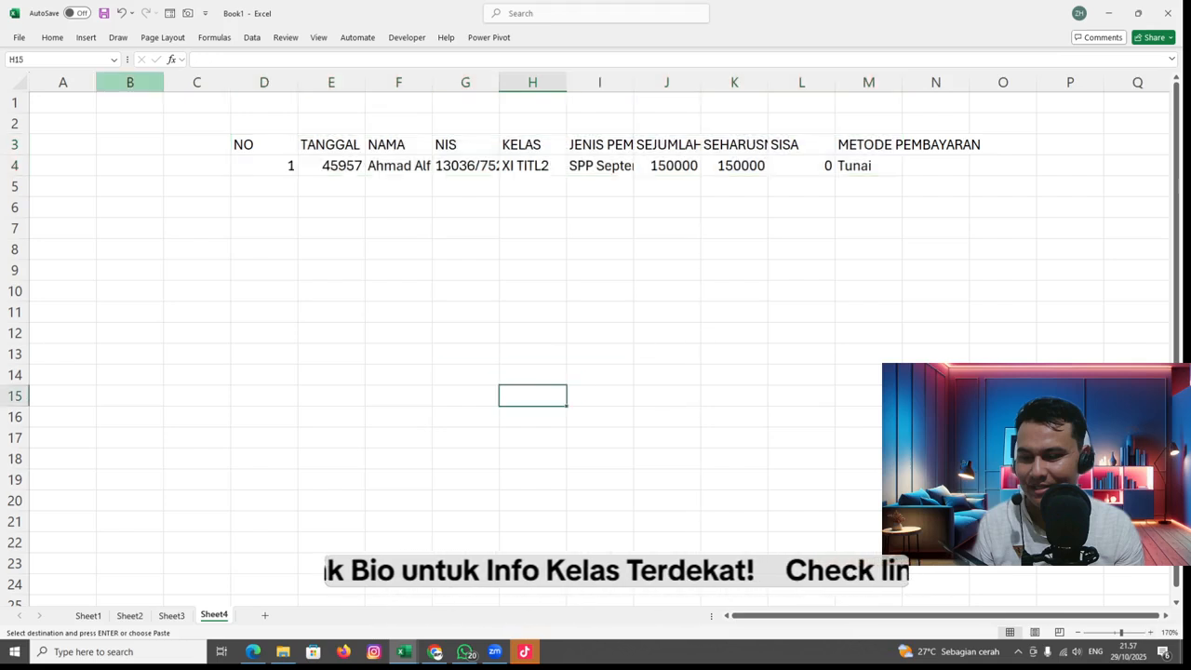
- Delete the empty columns B and C in front of the pasted table
left_click_drag(129, 82, 196, 82)
right_click(197, 85)
left_click(233, 230)
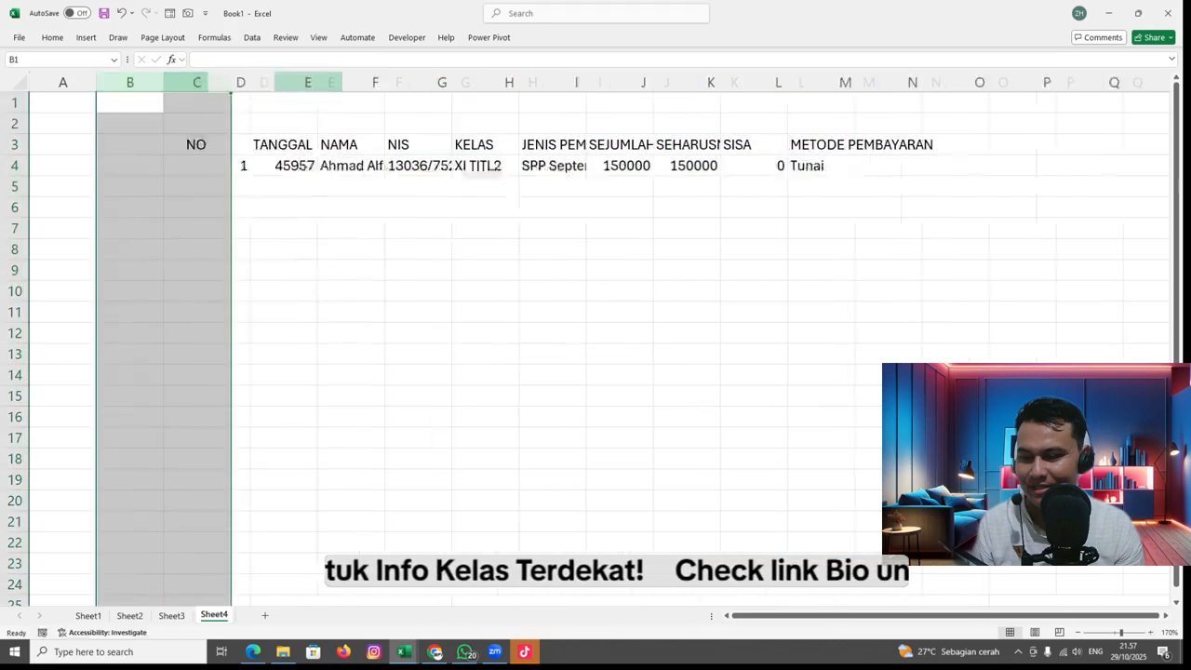
left_click(398, 269)
- Centre the contents of the pasted table and widen the TANGGAL and NAMA columns
left_click_drag(129, 144, 801, 166)
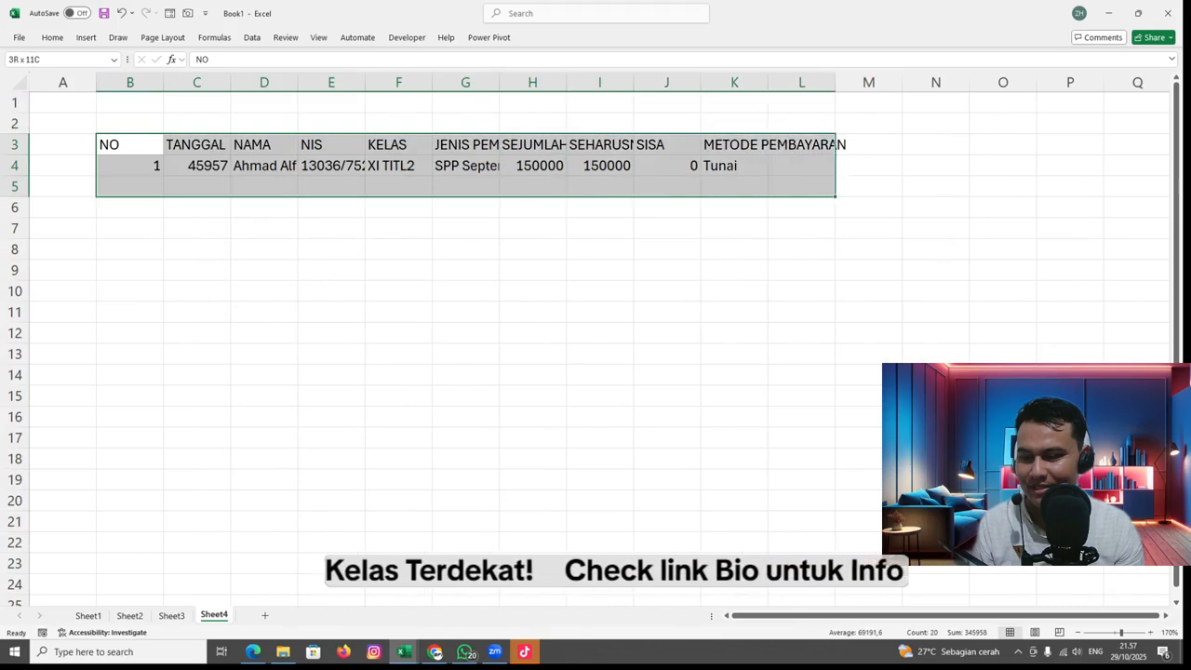
left_click(52, 37)
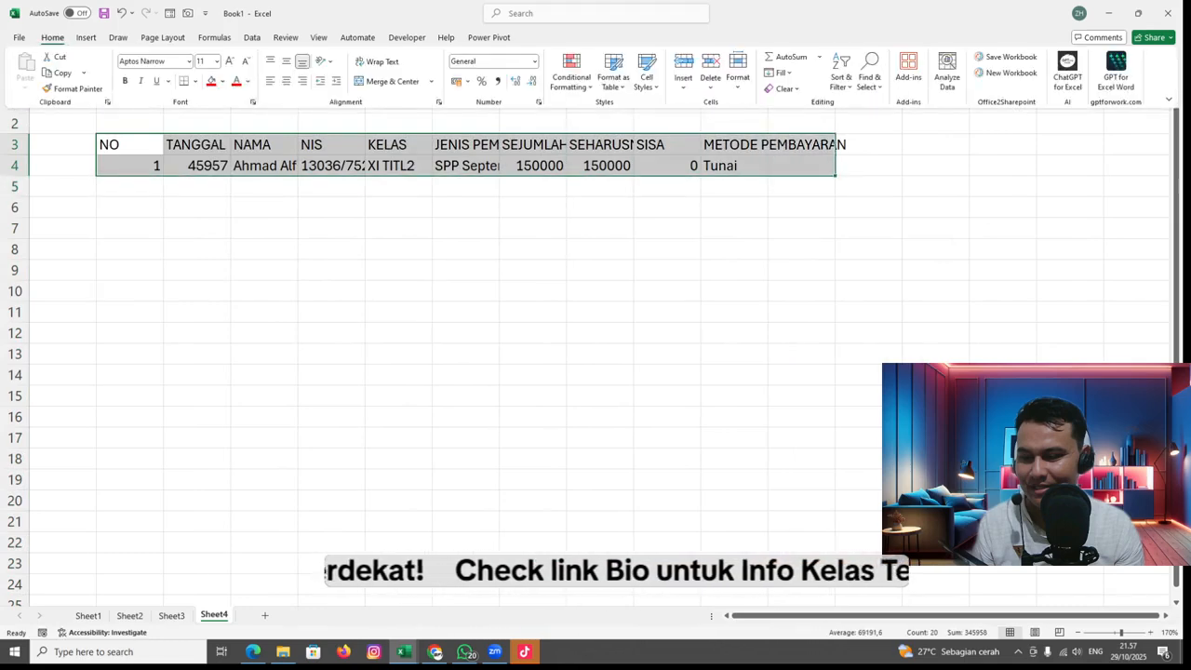
left_click(286, 81)
left_click(265, 207)
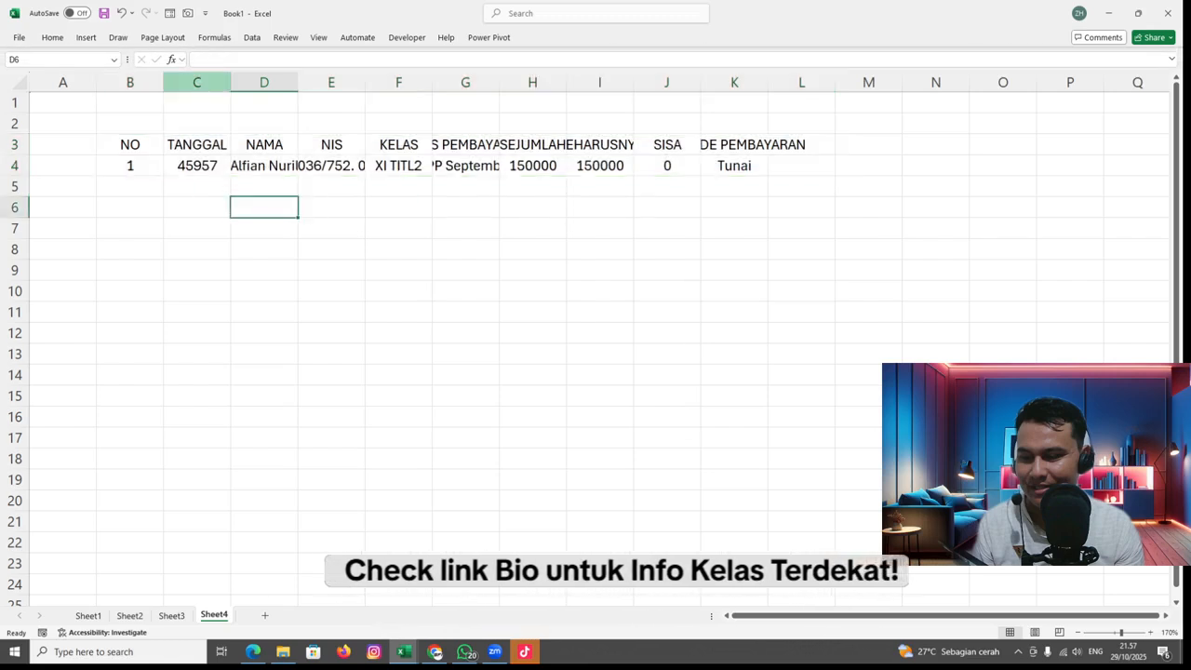
left_click_drag(231, 82, 490, 81)
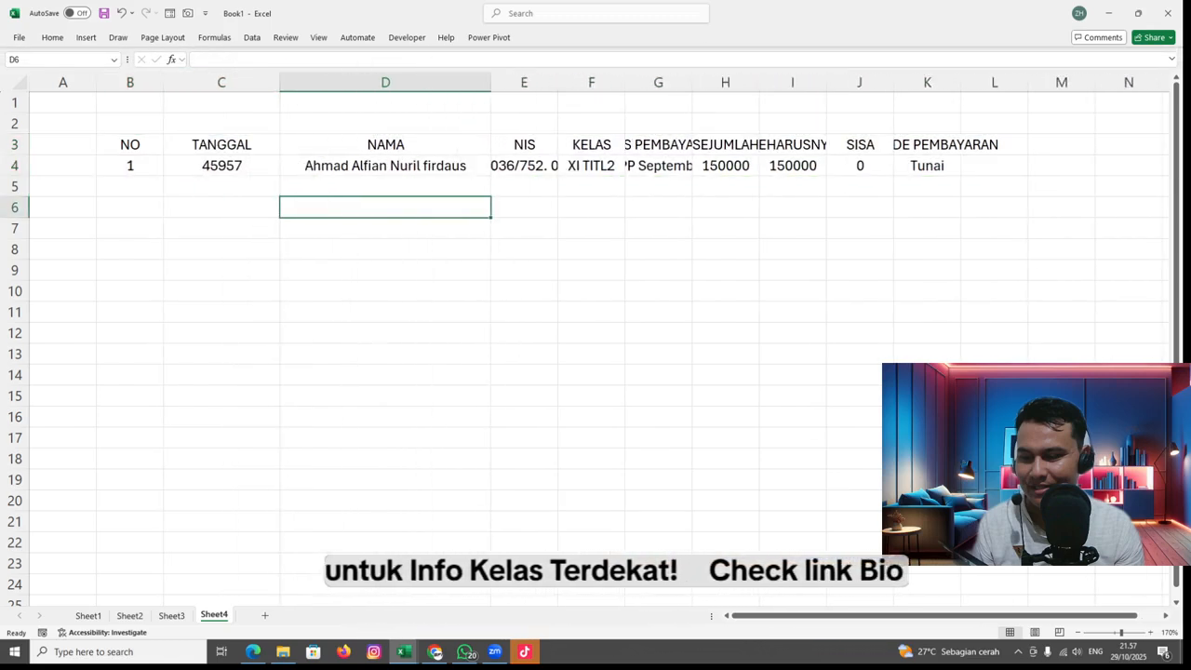
- Delete rows 3 and 4 containing the pasted transaction table
left_click_drag(14, 144, 14, 166)
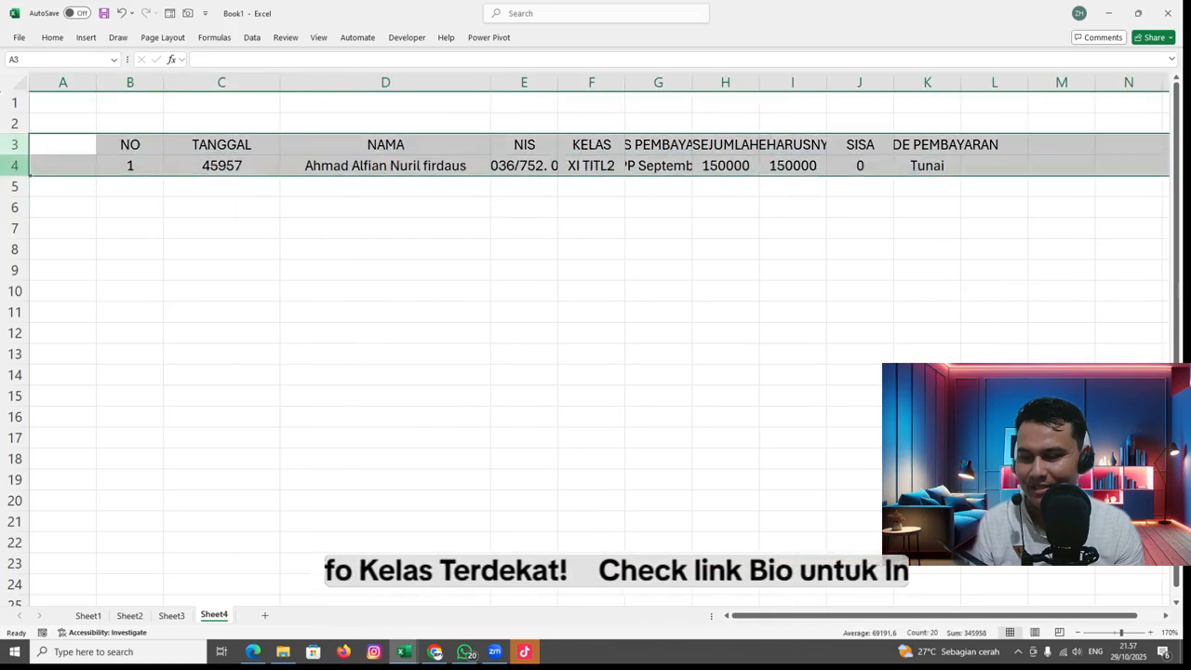
right_click(17, 165)
left_click(50, 305)
left_click(385, 333)
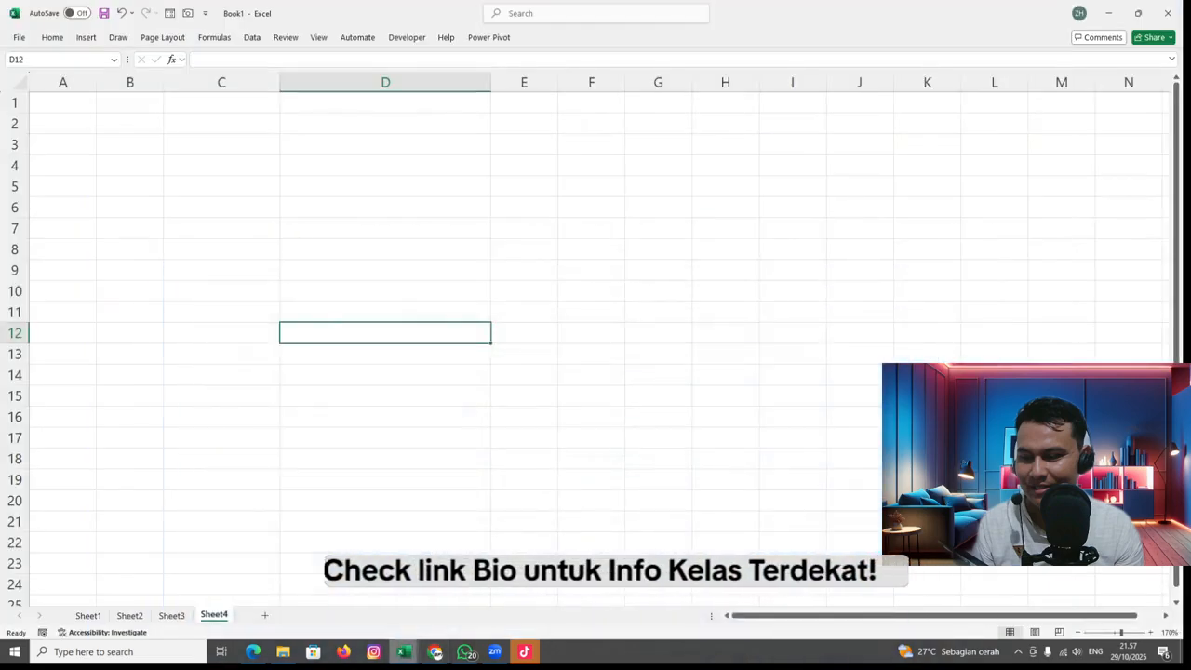
- Switch back to the SMART SCHOOL PAY workbook and copy the transaction table with its headers again on the Transaksi sheet
left_click(403, 651)
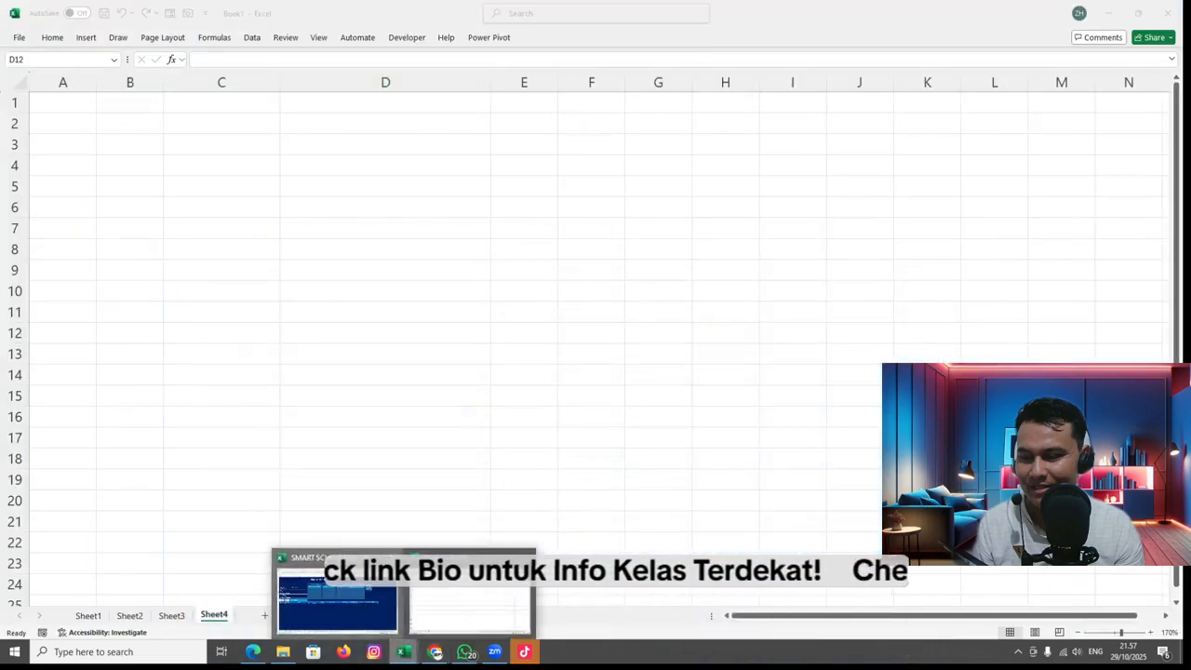
left_click(337, 604)
left_click_drag(940, 615, 884, 614)
right_click(556, 218)
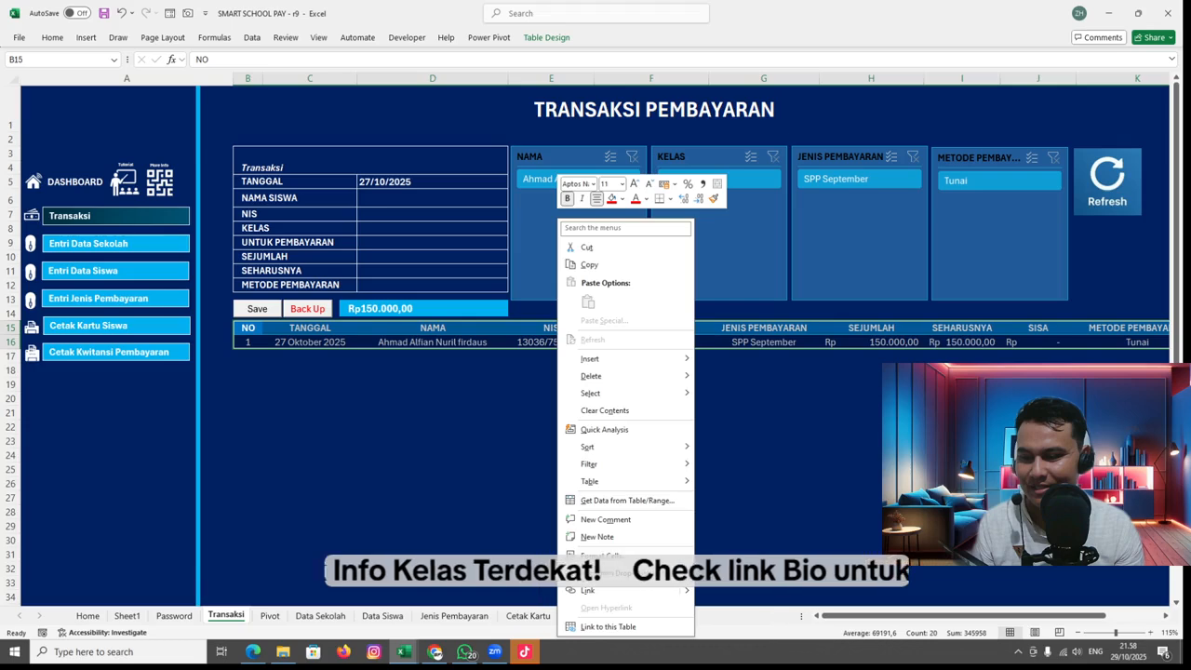
left_click(596, 264)
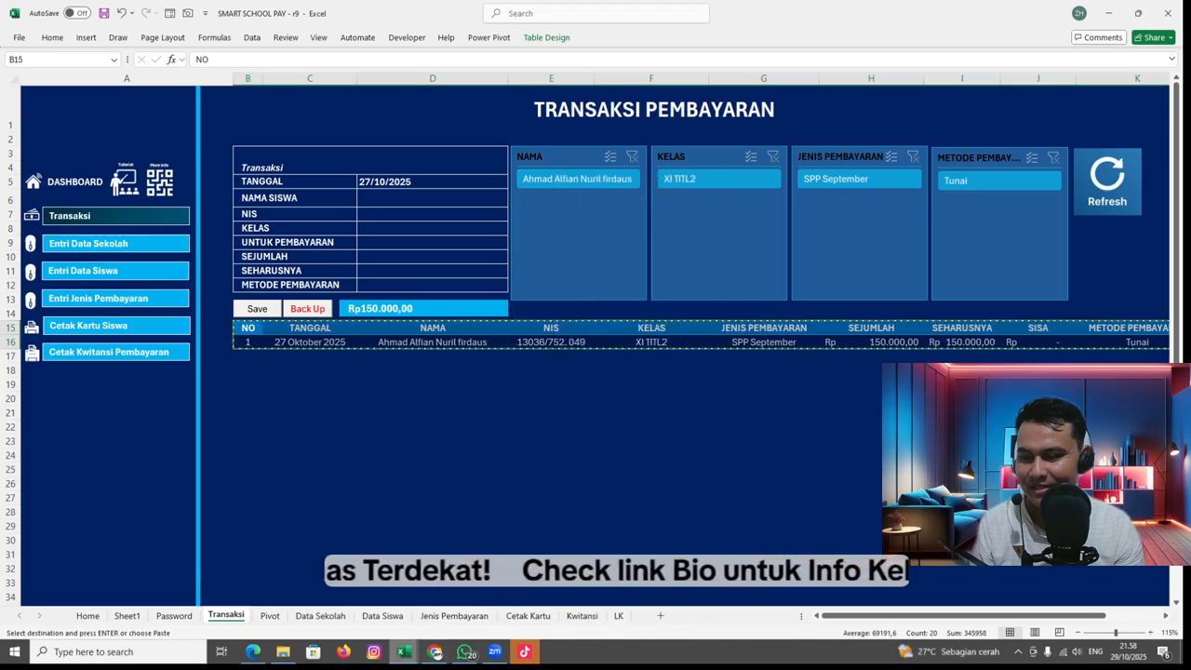
- Switch to Book1 and paste only the copied table's column widths at cell C3 on Sheet4
left_click(403, 652)
left_click(471, 605)
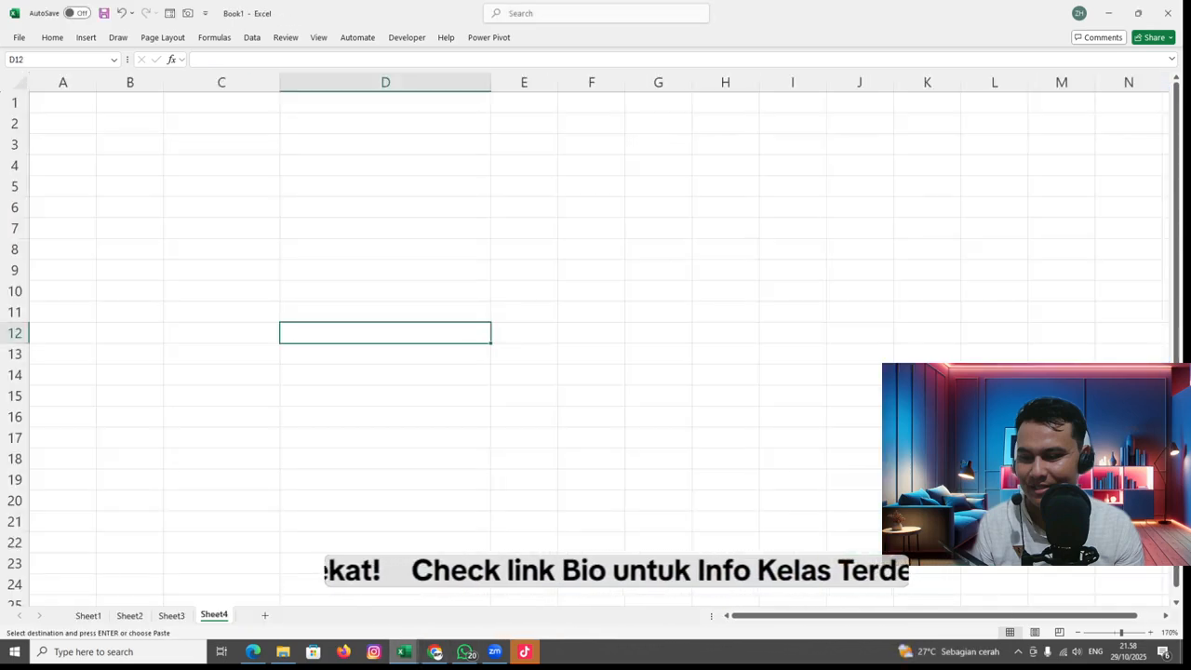
left_click(221, 144)
right_click(186, 145)
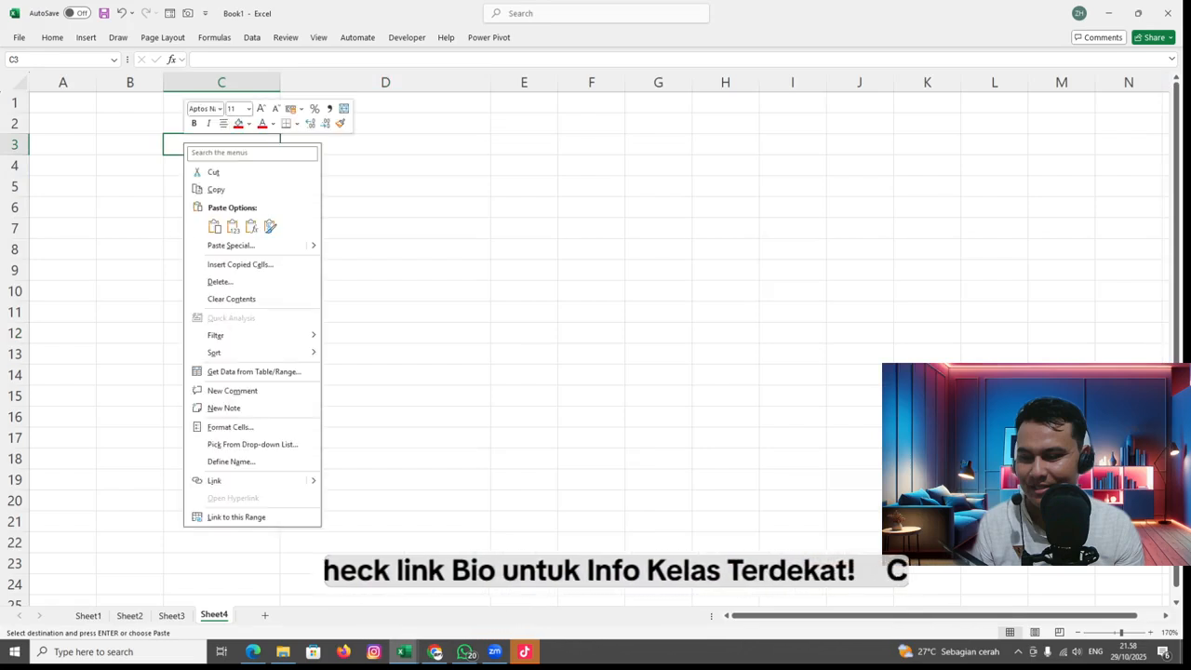
left_click(224, 246)
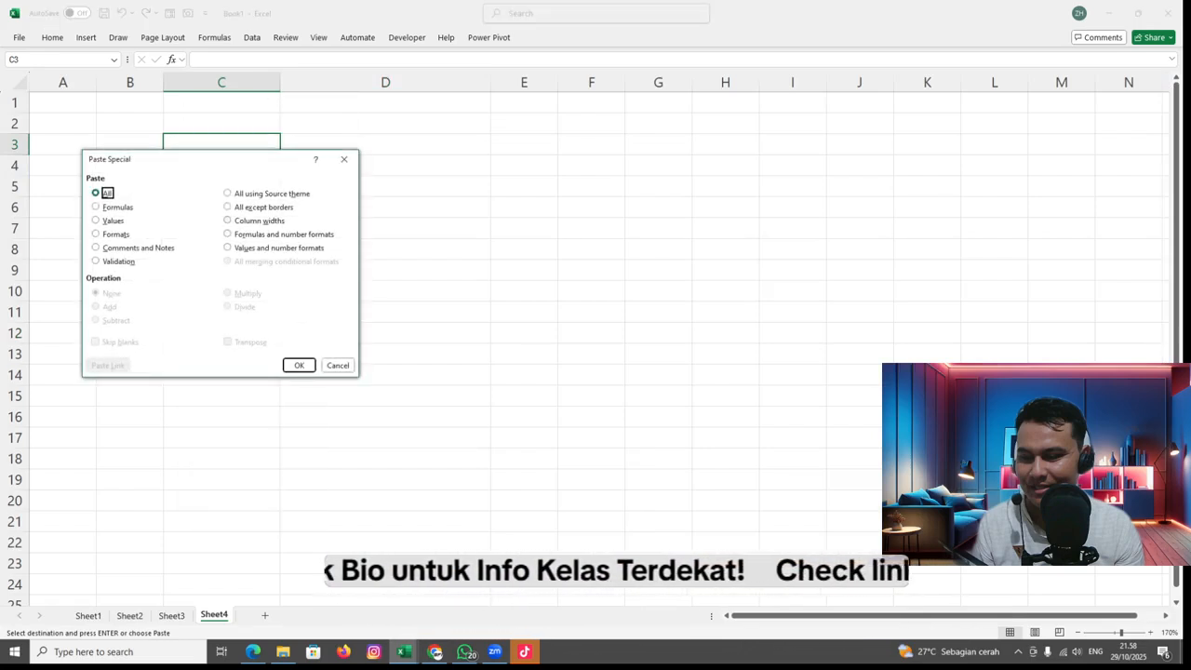
key("w")
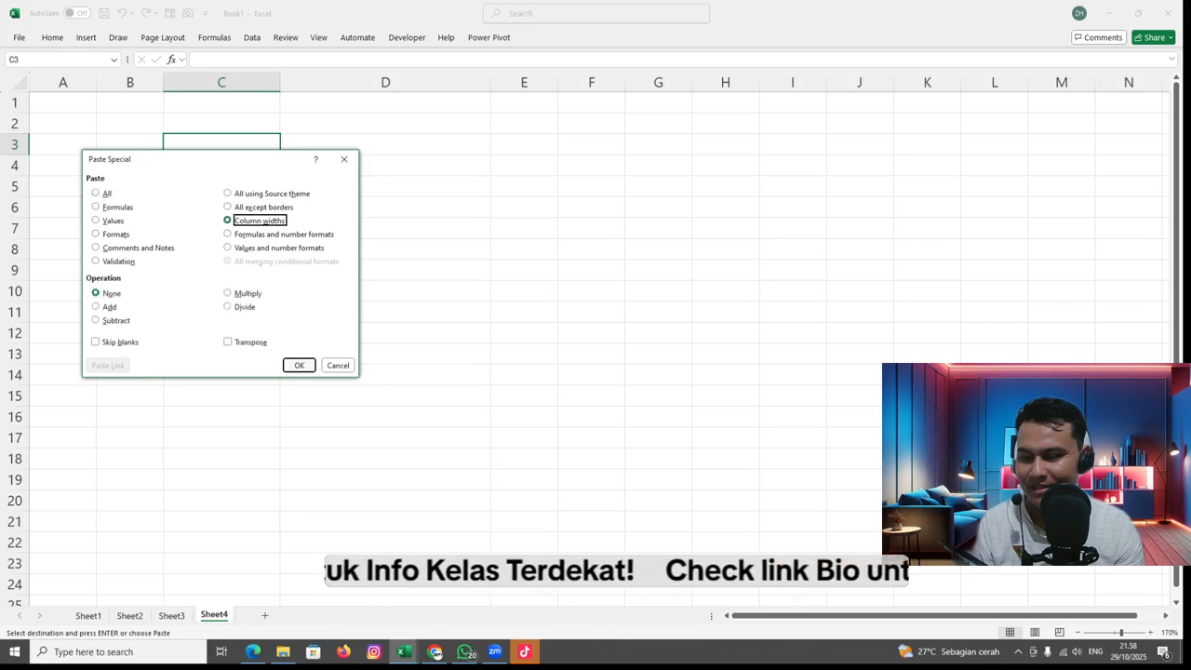
key("Return")
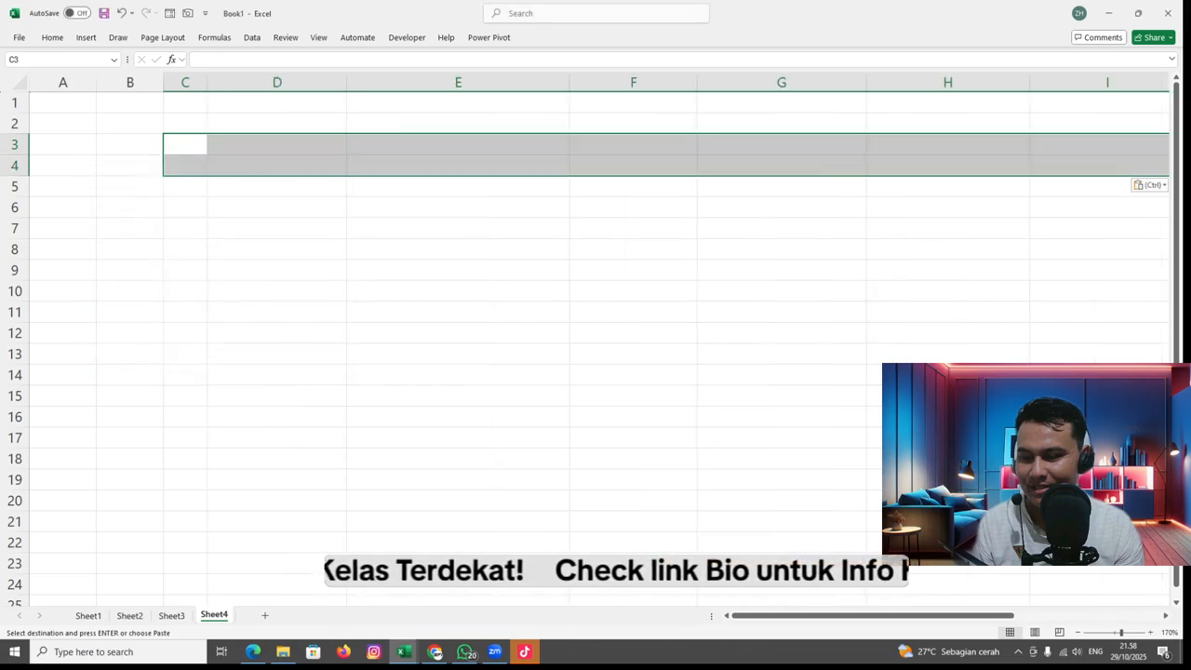
- Paste the copied transaction table as values only from cell C3 and centre its contents
key("ctrl+v")
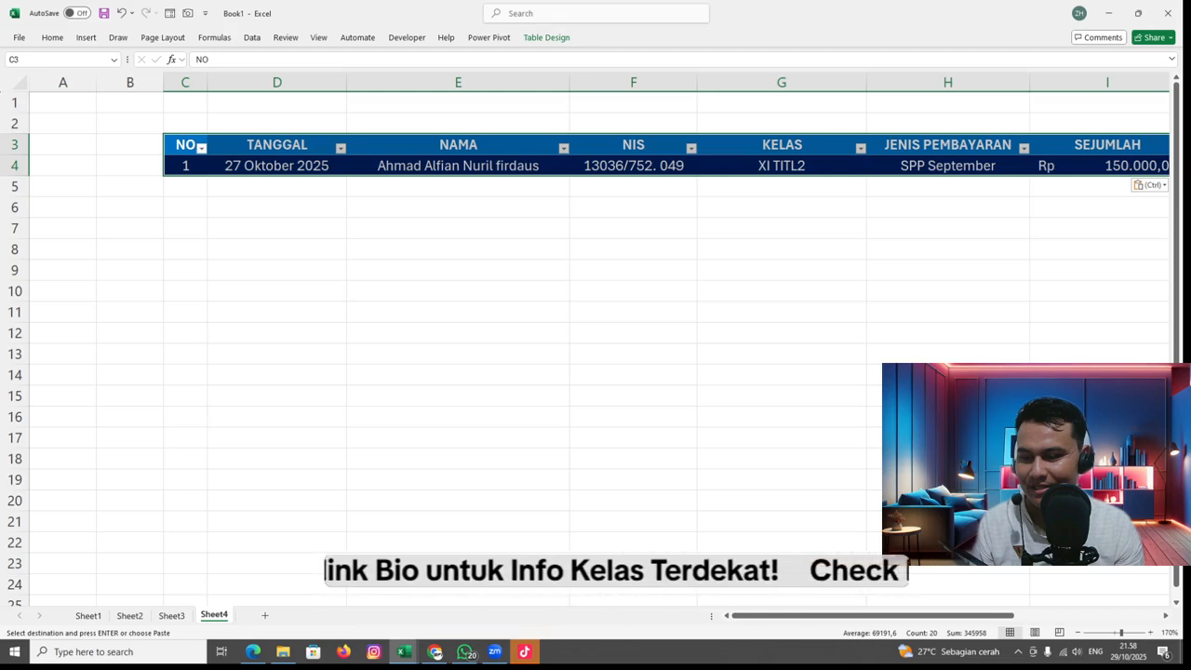
key("ctrl+z")
right_click(192, 144)
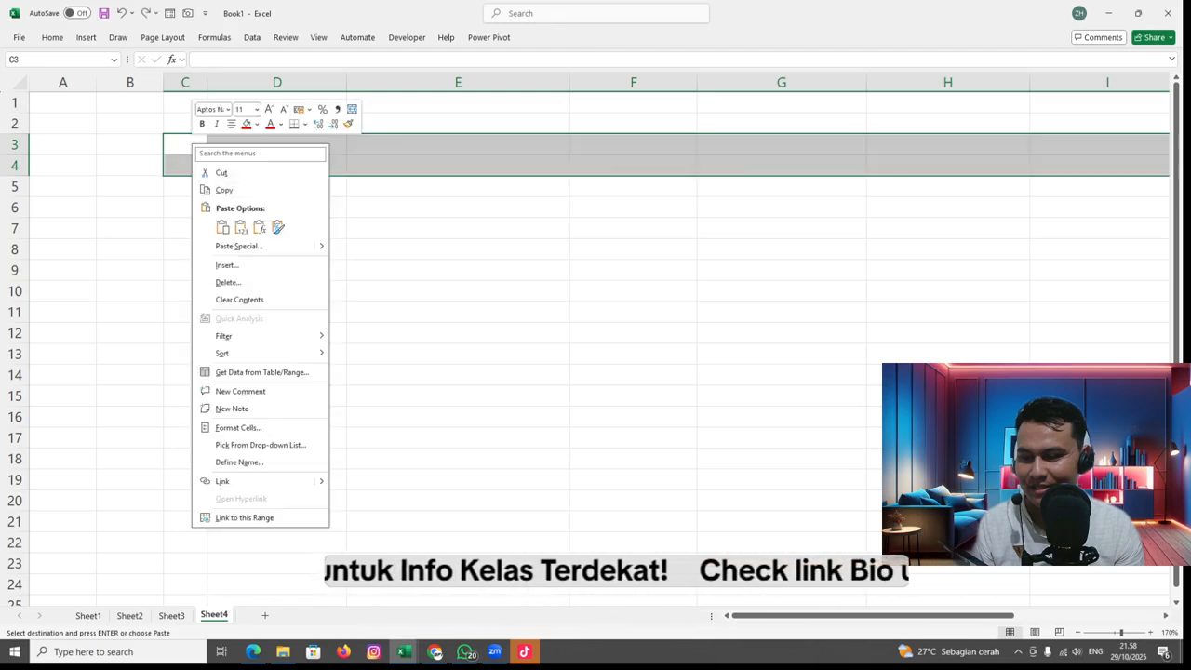
left_click(240, 227)
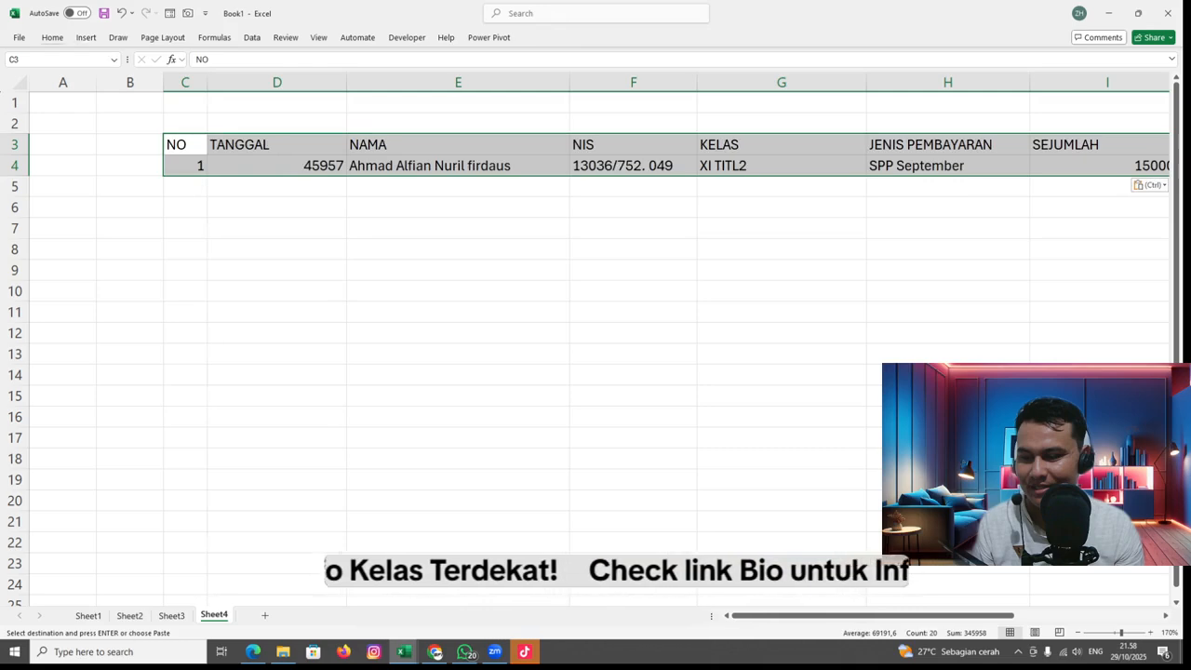
left_click(52, 37)
left_click(286, 81)
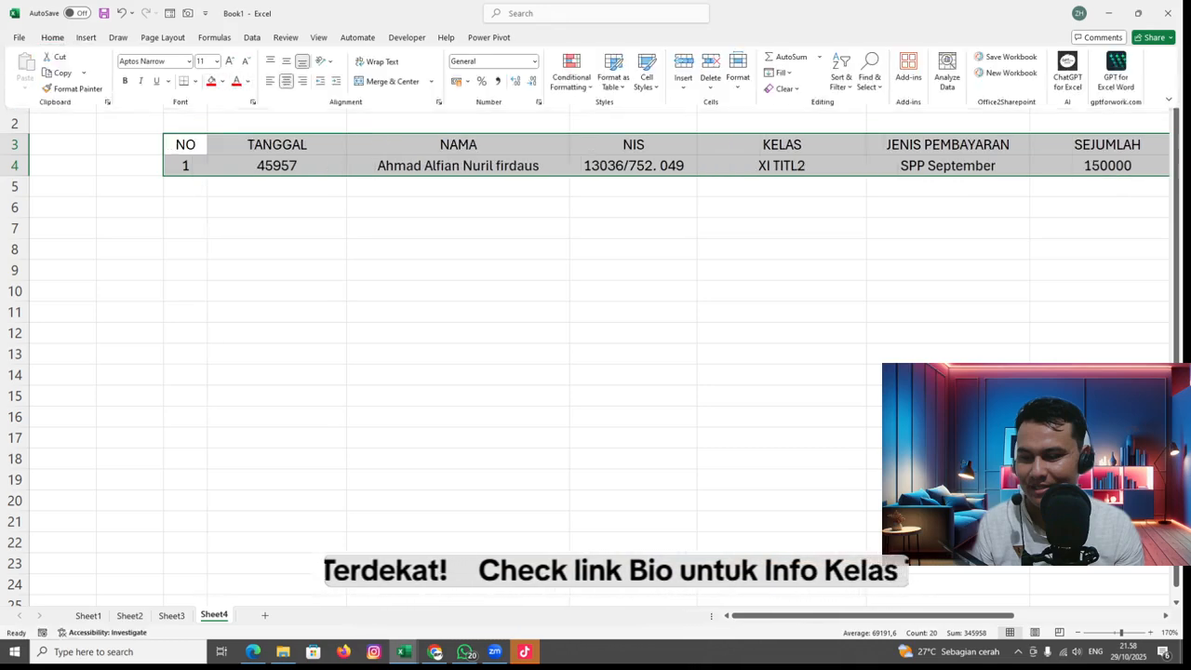
left_click(633, 290)
- Delete the empty column B in front of the pasted table
right_click(131, 82)
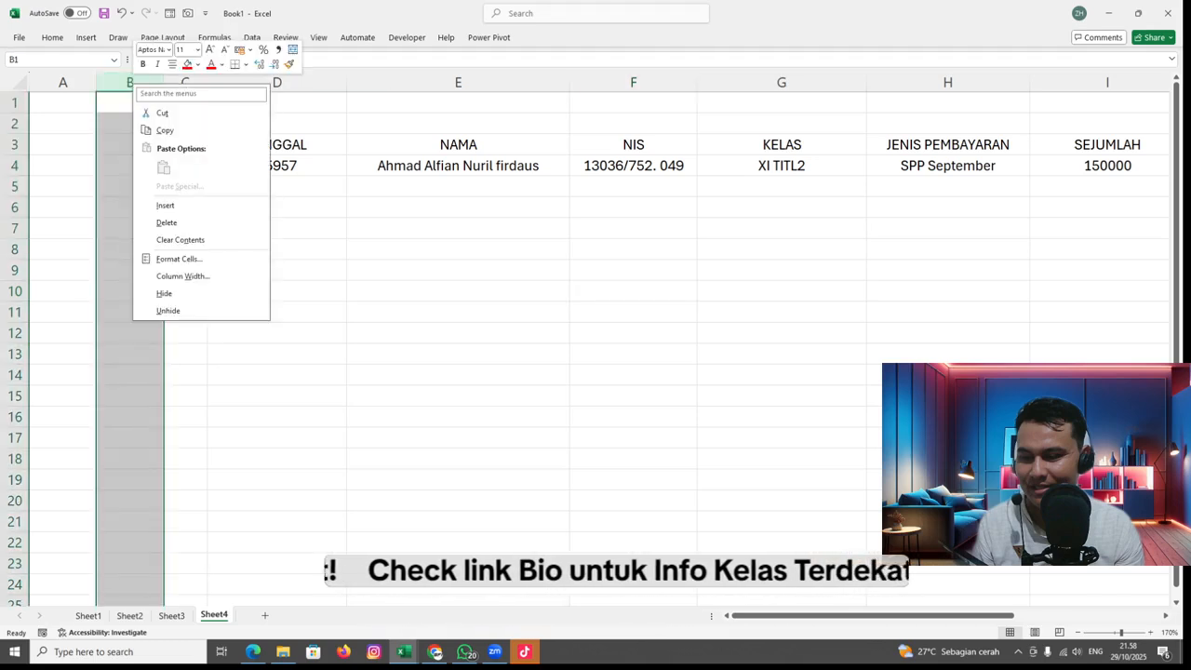
left_click(167, 222)
left_click(390, 290)
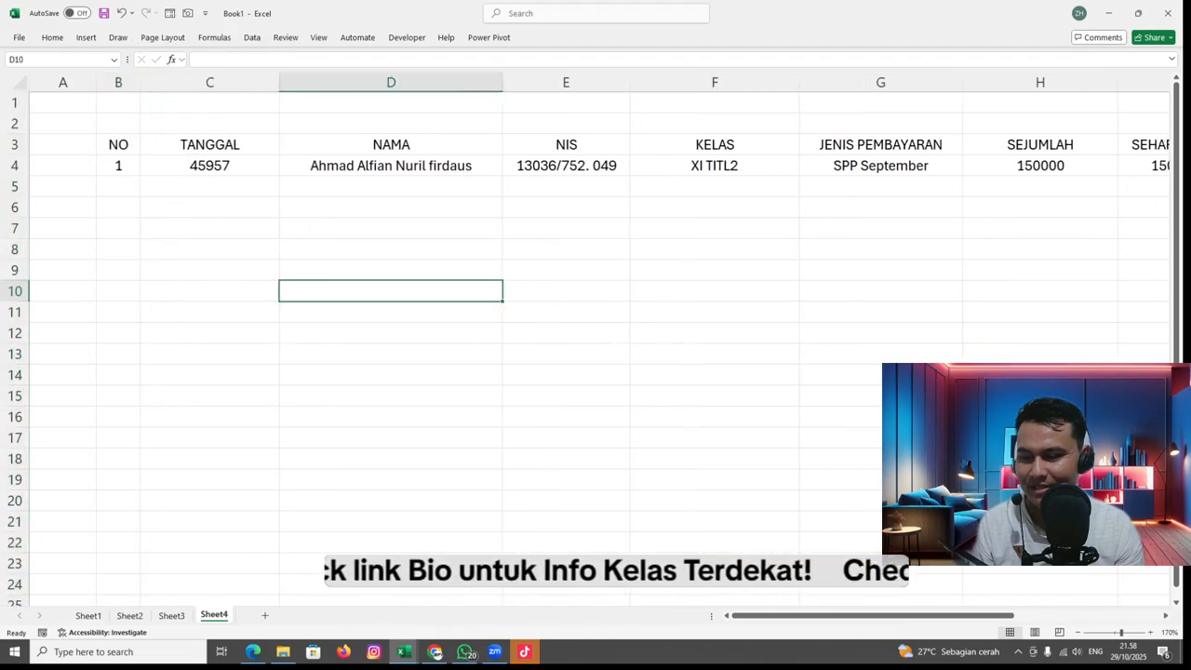
- Format the TANGGAL value in row 4 as Short Date
left_click(209, 165)
left_click(52, 37)
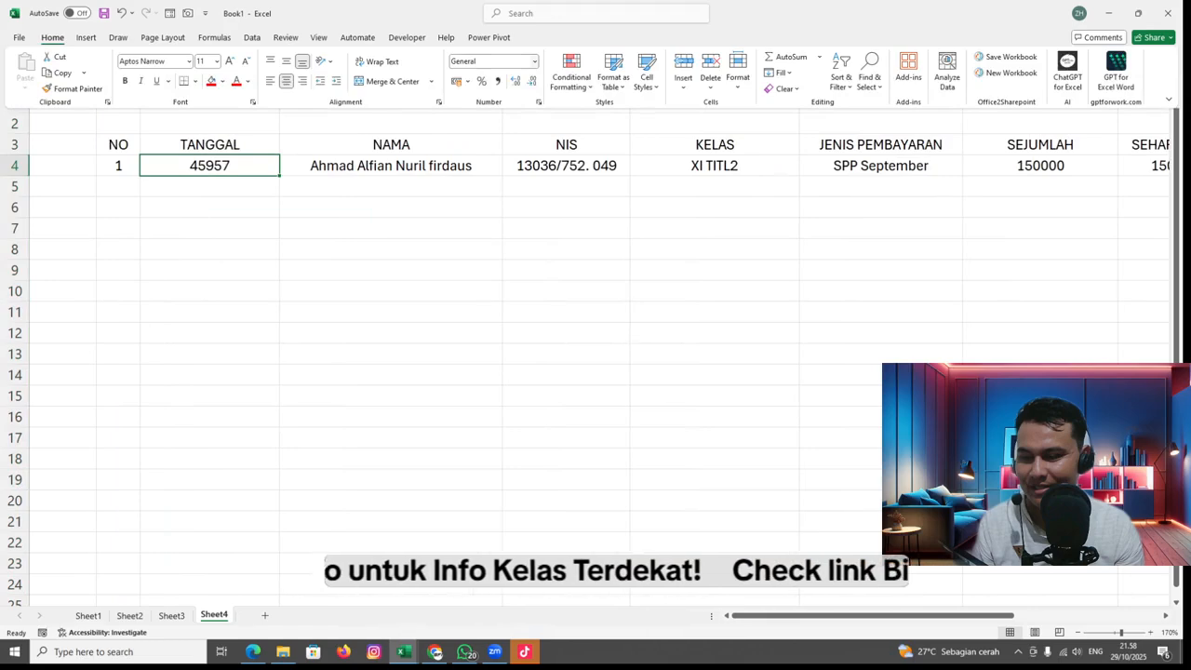
left_click(534, 60)
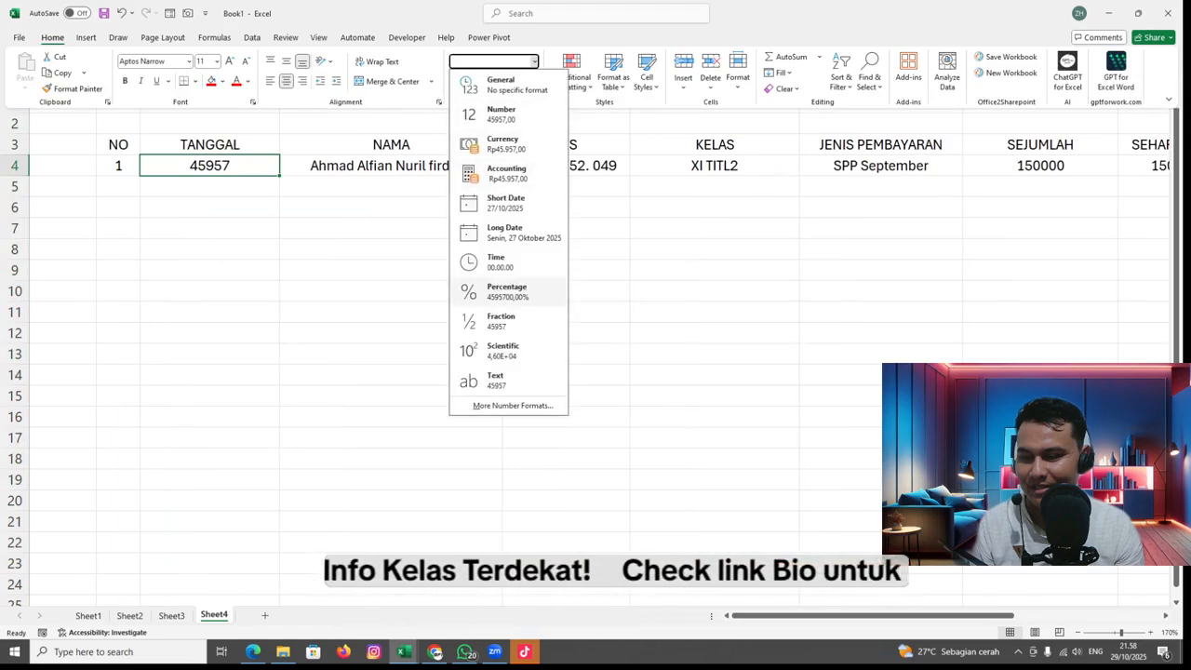
left_click(503, 261)
left_click(534, 61)
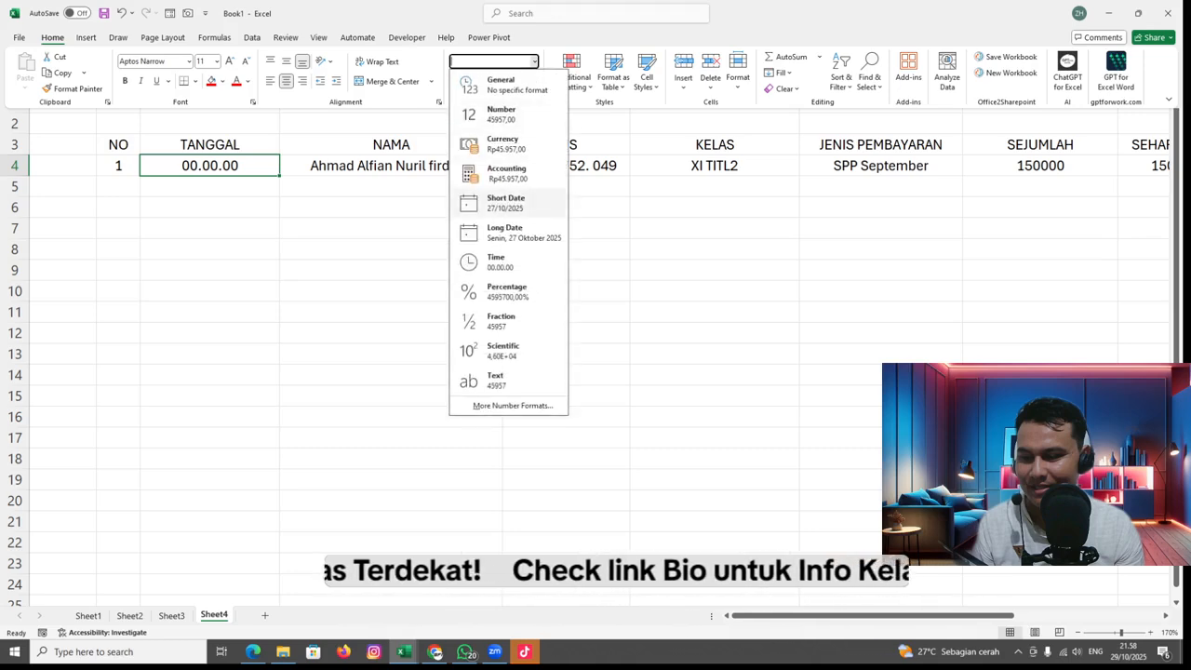
left_click(502, 203)
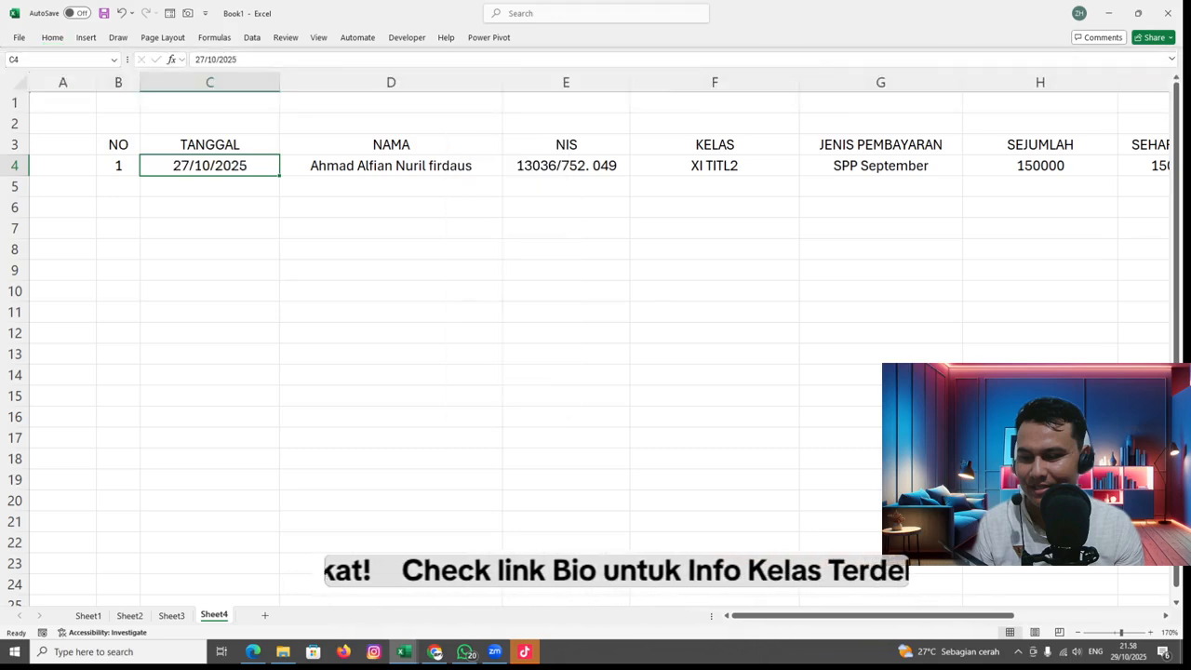
- Duplicate the transaction record into rows 5 and 6, and fill its TANGGAL to METODE PEMBAYARAN data down to row 27
scroll(595, 344, "down", 2)
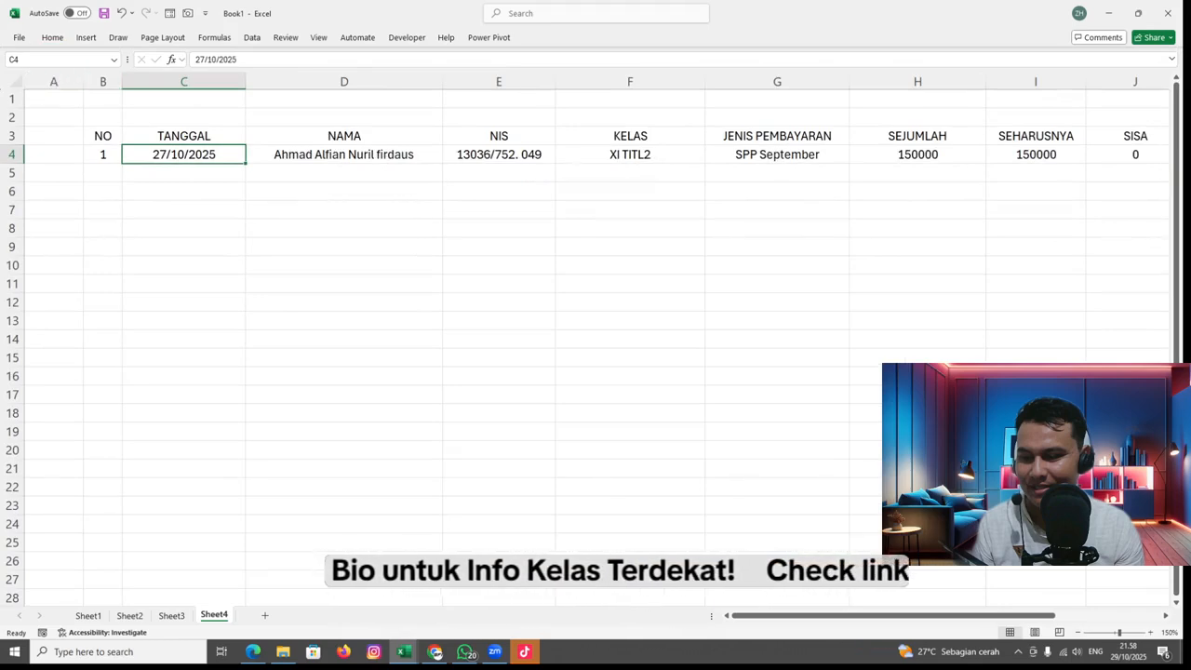
scroll(596, 345, "down", 1)
scroll(596, 344, "down", 1)
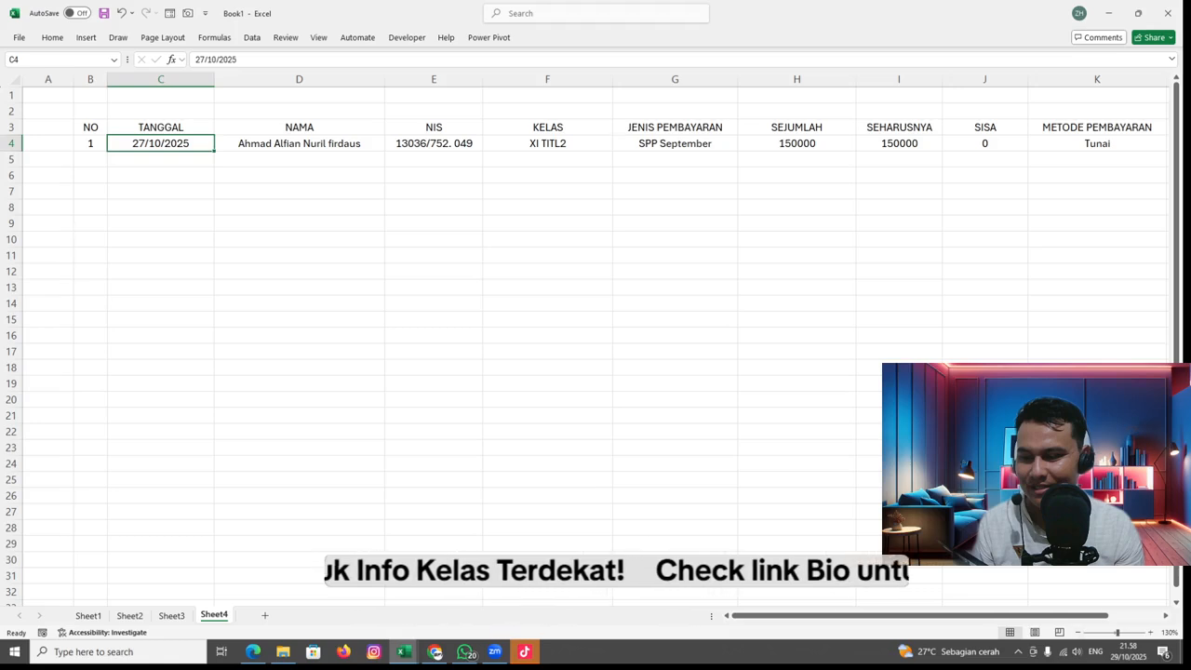
left_click(547, 319)
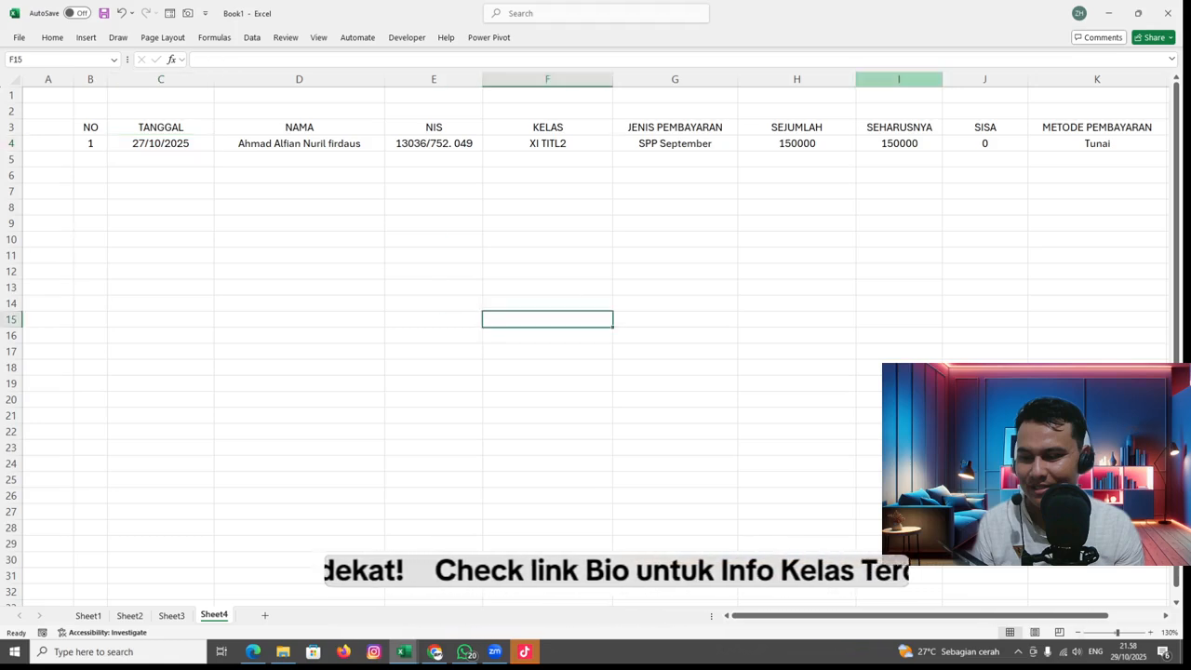
left_click_drag(90, 143, 1097, 144)
key("ctrl+c")
left_click(90, 159)
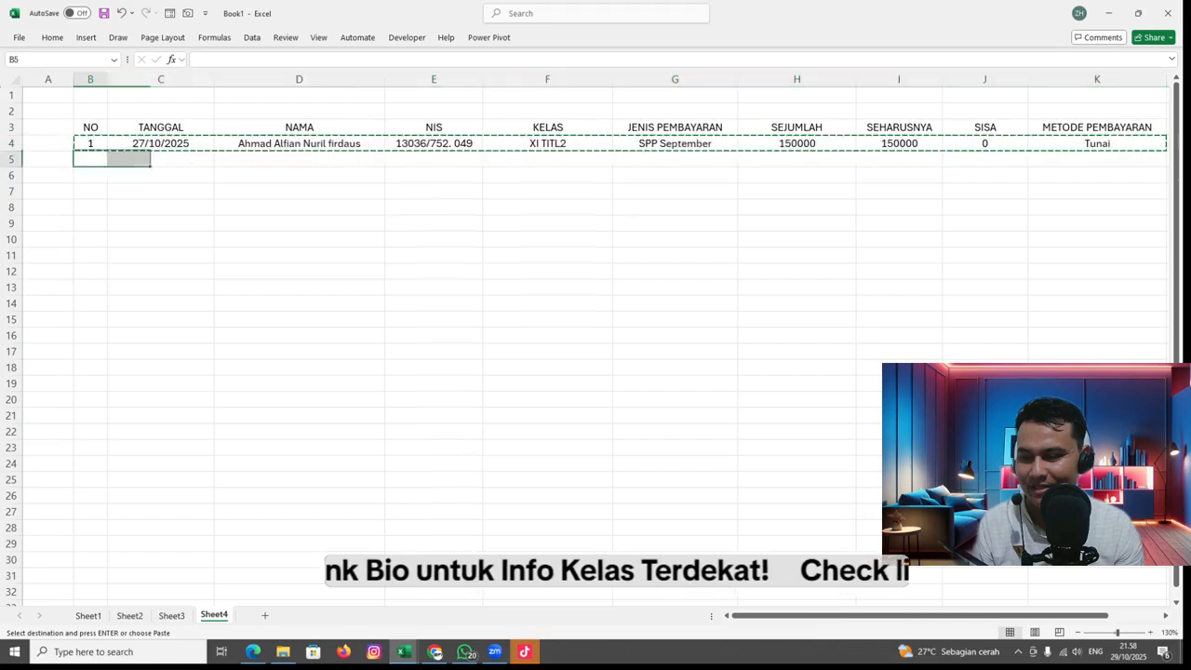
key("ctrl+v")
left_click(90, 175)
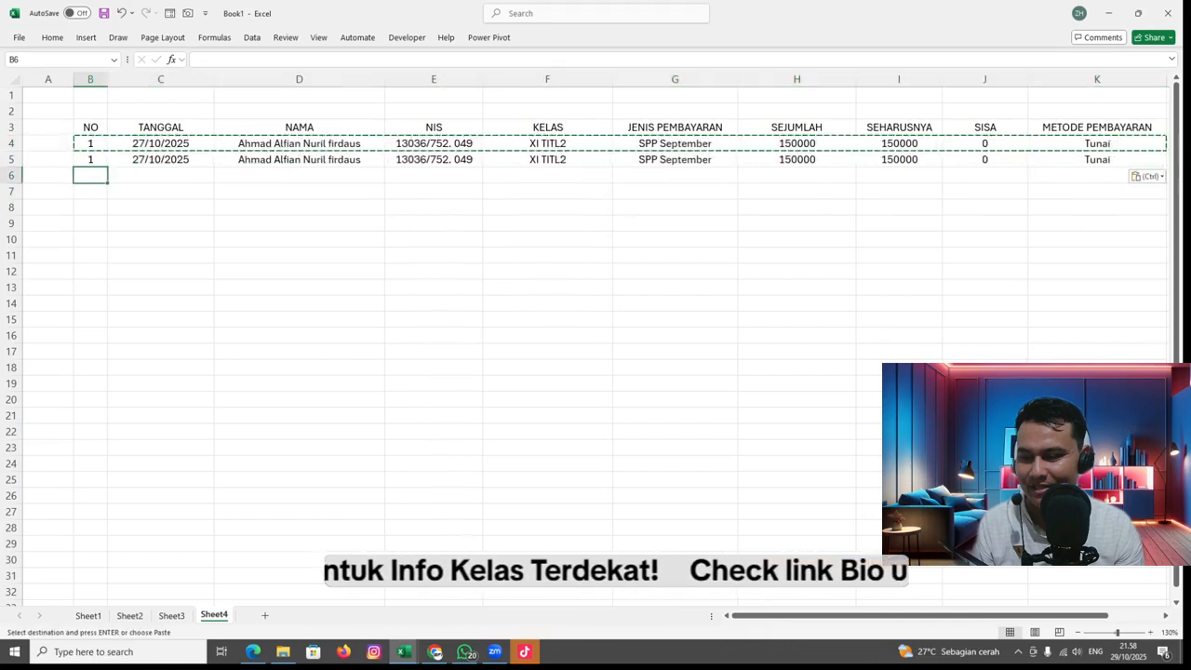
key("ctrl+v")
left_click(160, 191)
left_click_drag(160, 144, 975, 513)
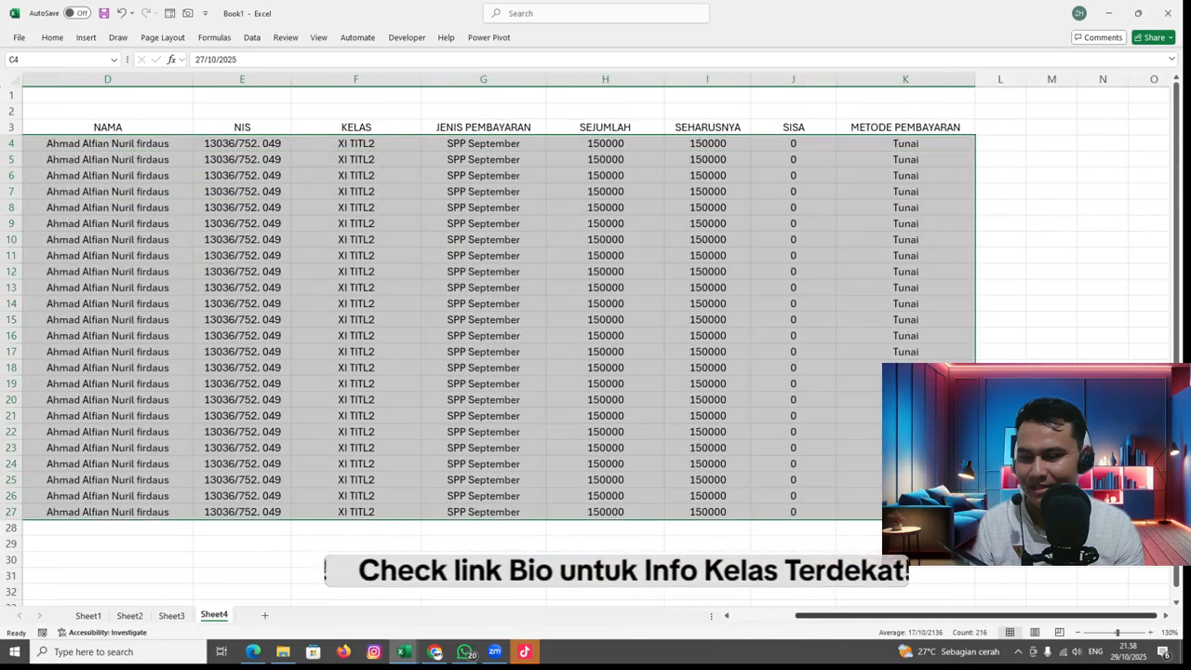
left_click_drag(977, 615, 894, 614)
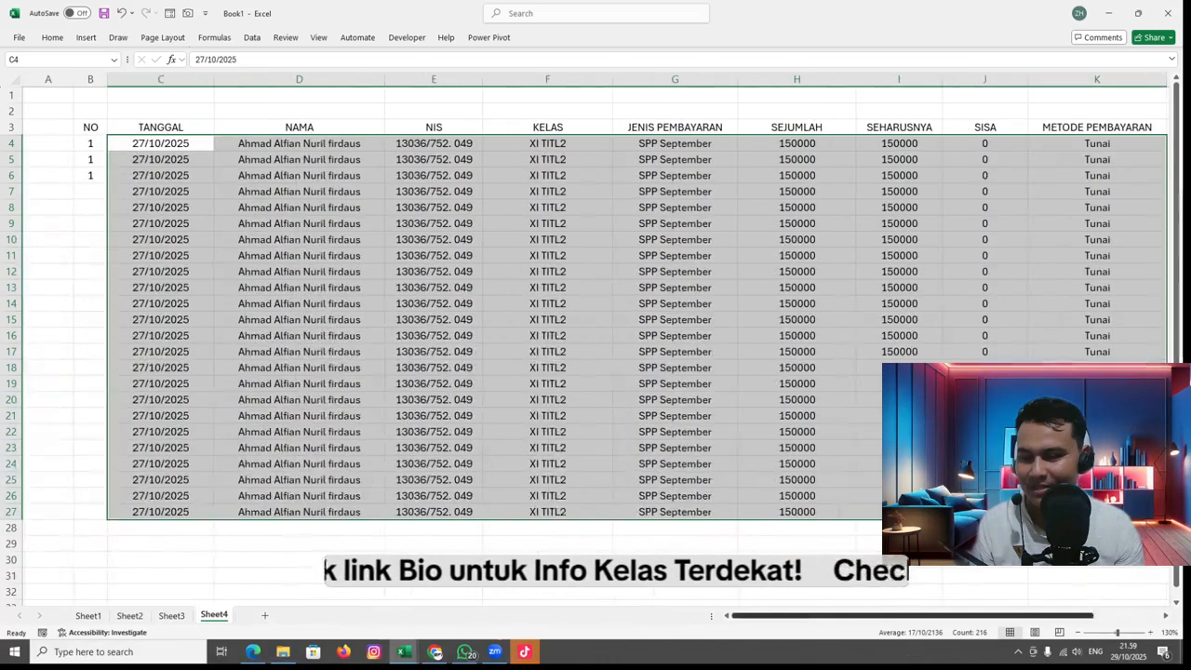
left_click(433, 400)
- Replace the names in D4:D6 with Student 1, Student 2 and Student 3
left_click(299, 143)
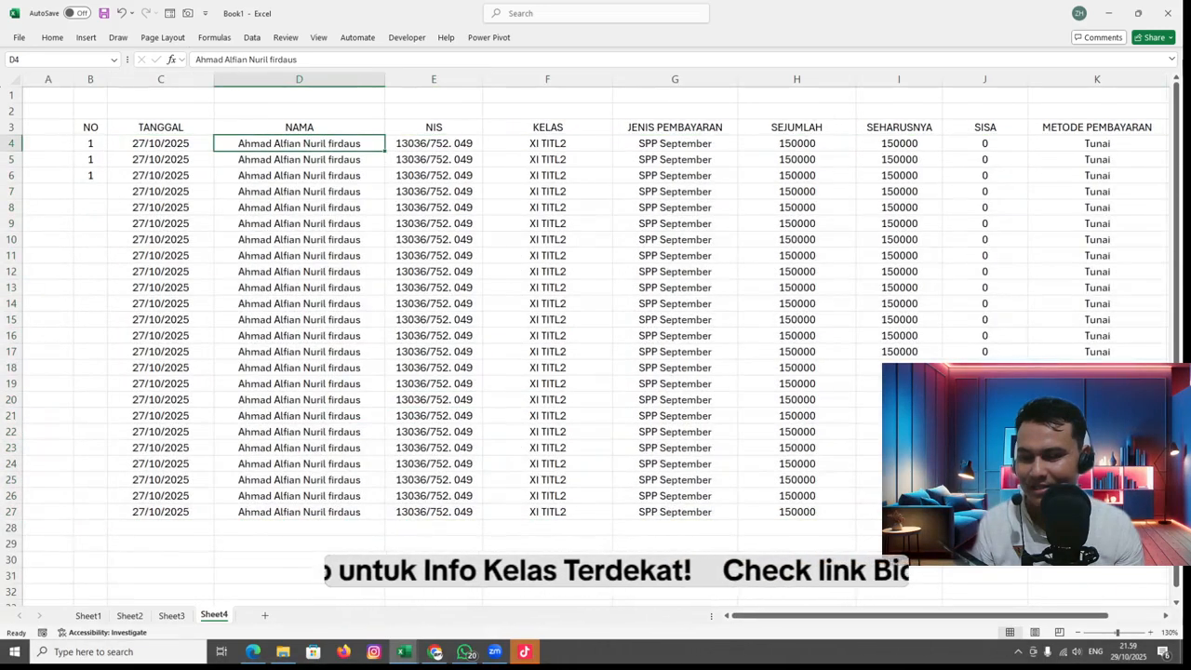
type("Student 1")
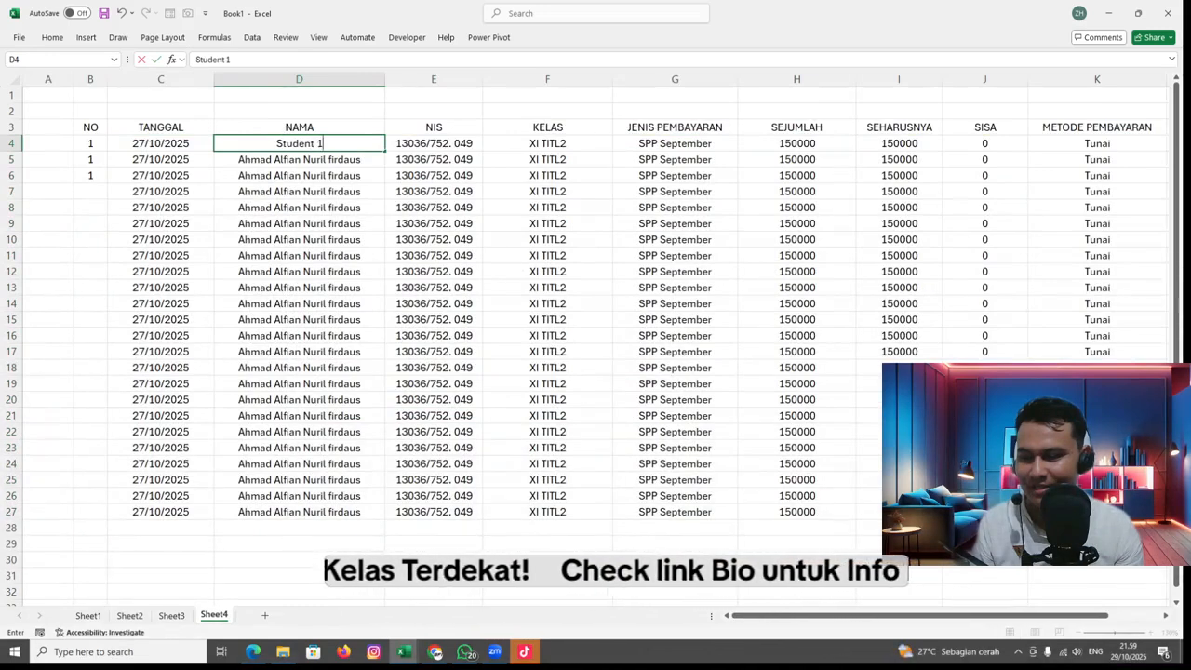
key("Return")
type("Stud")
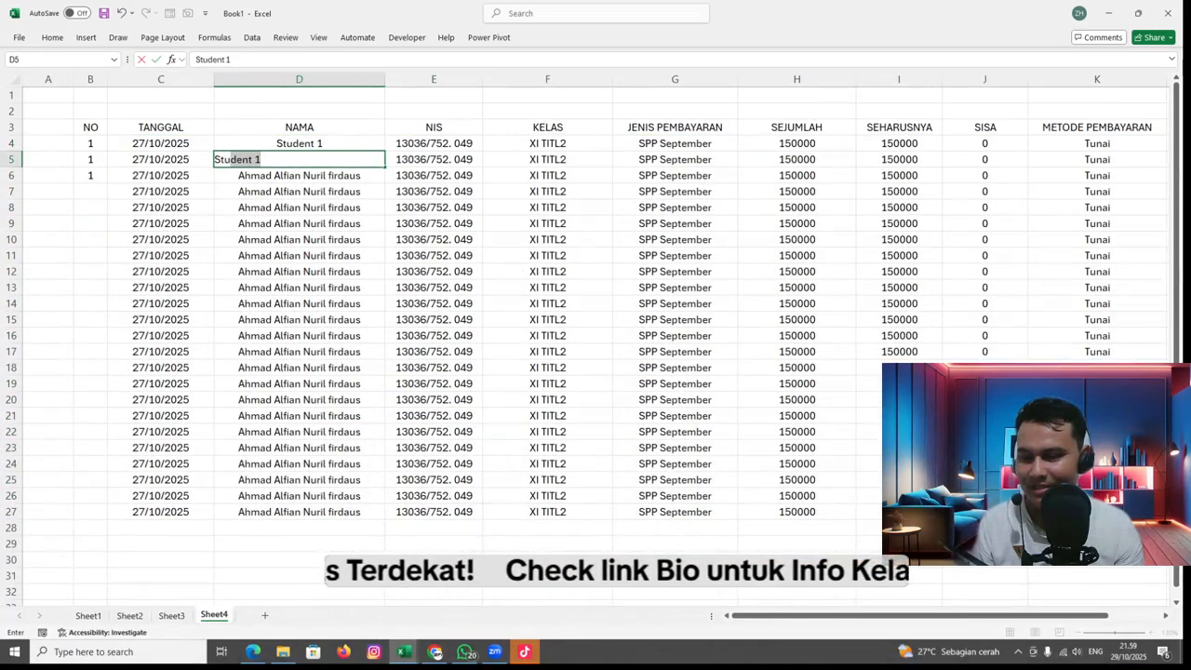
key("BackSpace")
type("ent 2")
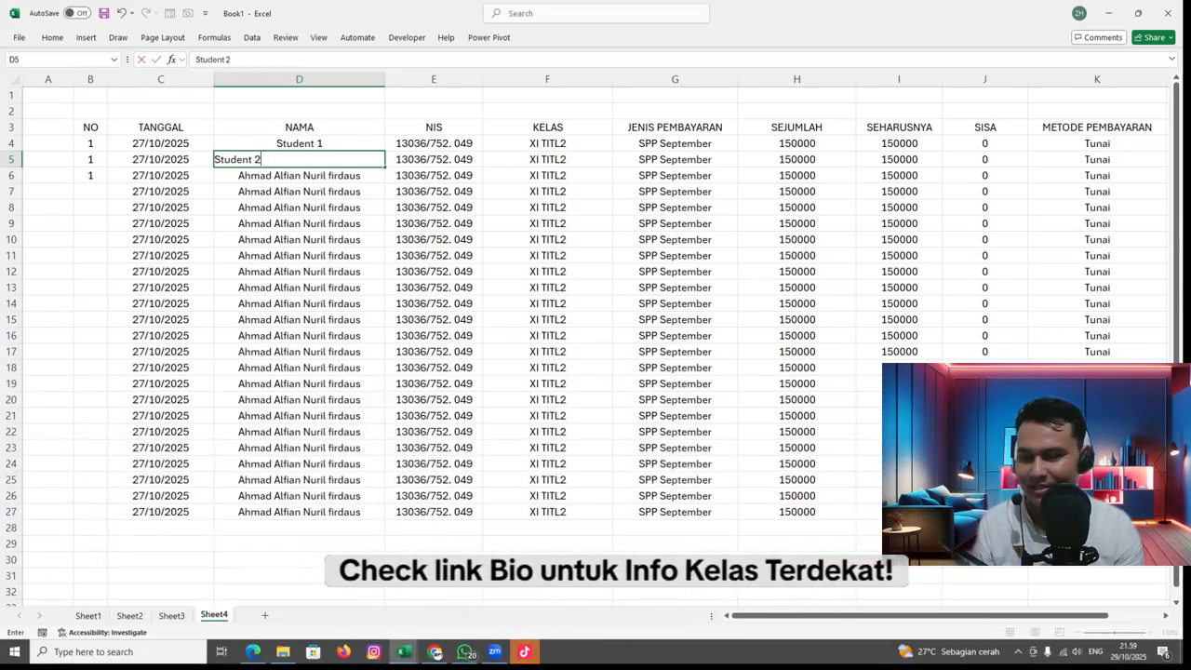
key("Return")
type("Stiden")
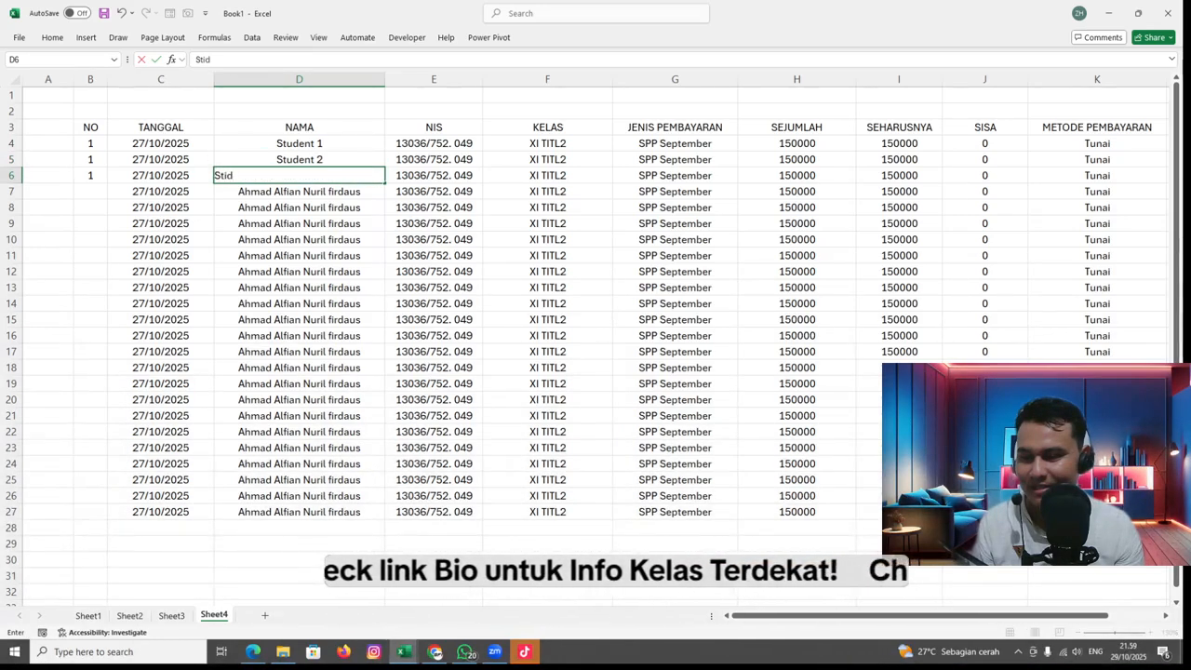
key("BackSpace")
key("BackSpace")
key("BackSpace")
key("BackSpace")
type("udent 3")
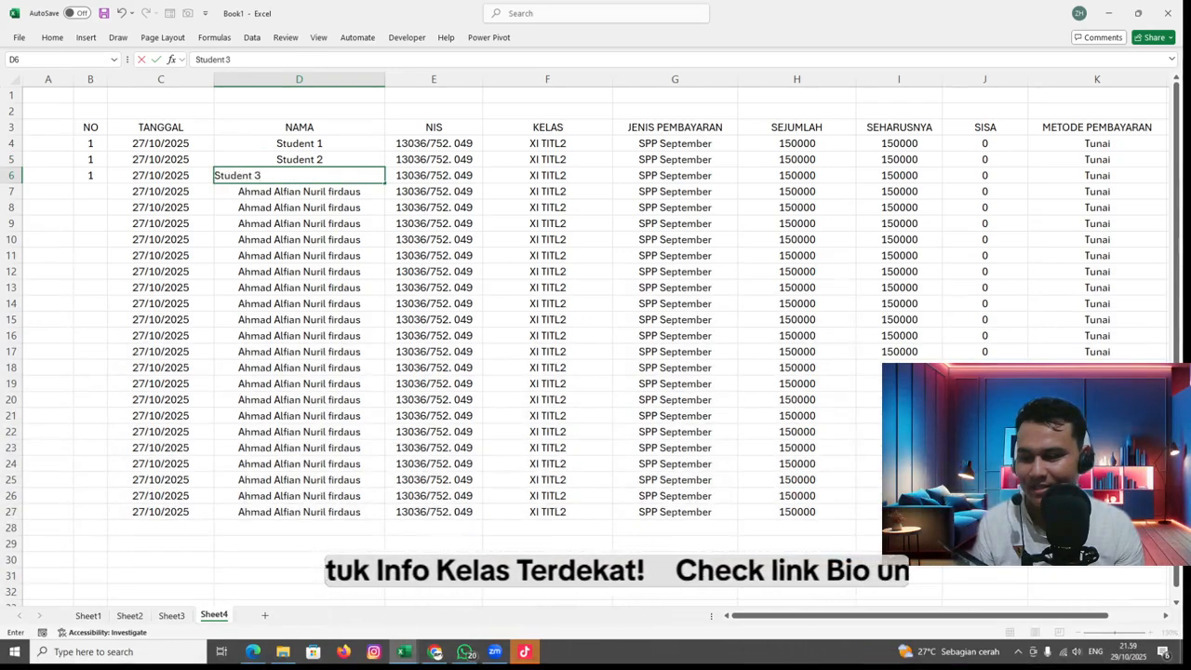
left_click(434, 303)
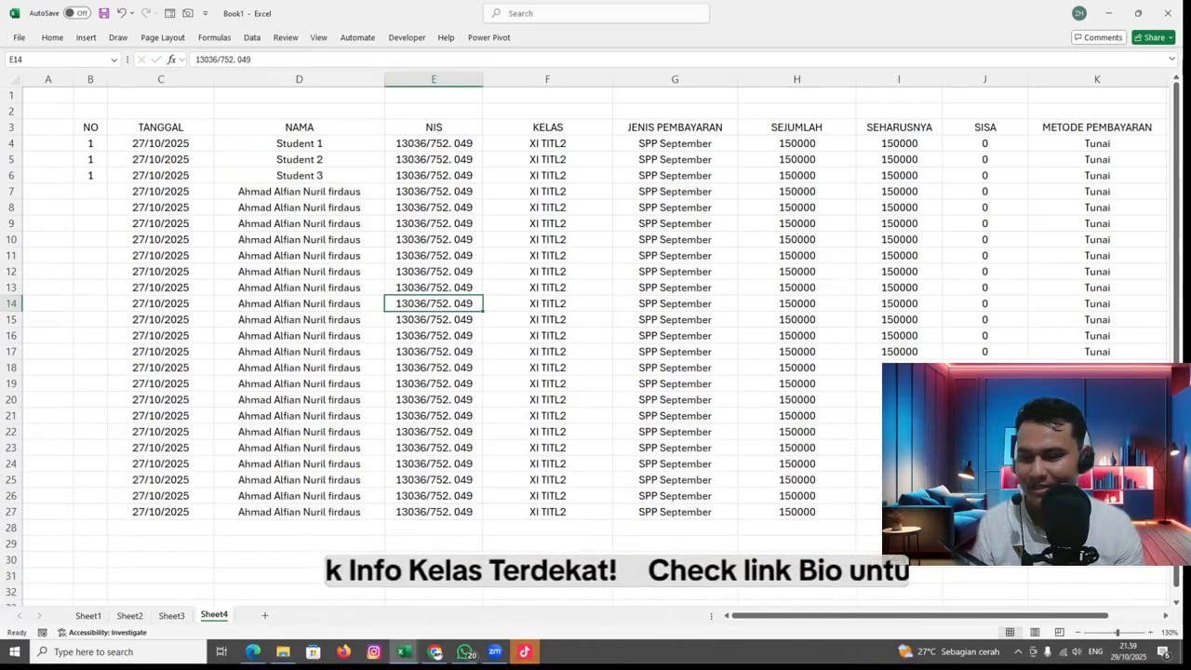
- Copy the three student names down the rest of the NAMA column, filling D7:D27
left_click_drag(298, 143, 299, 175)
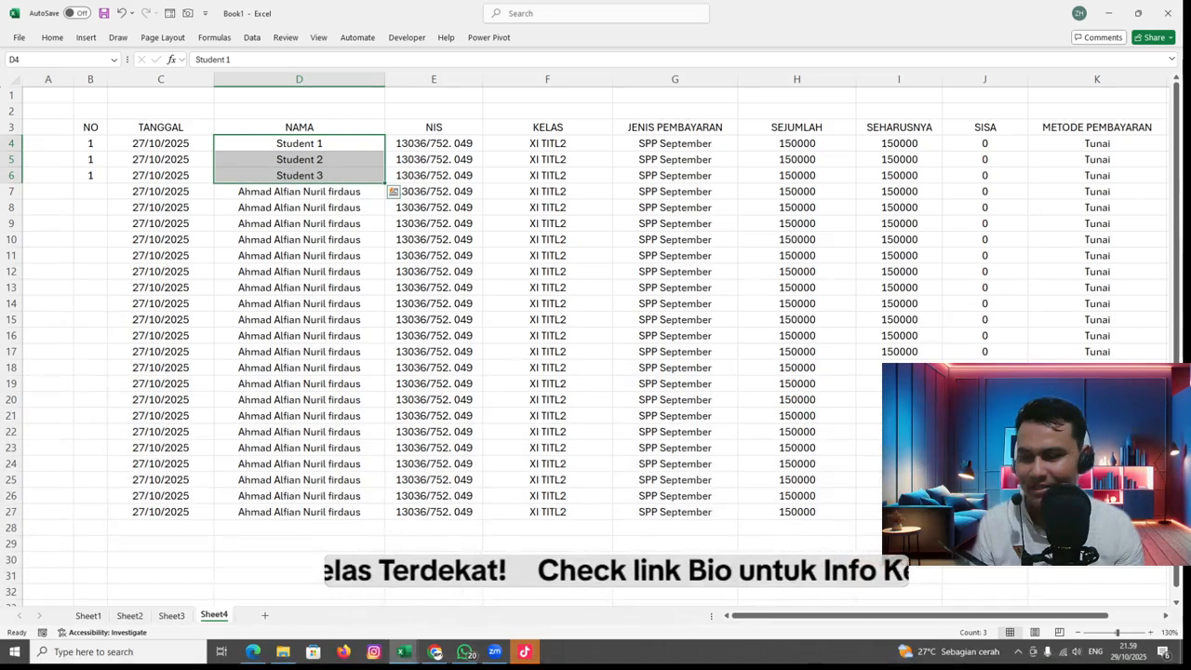
key("ctrl+c")
left_click_drag(299, 191, 299, 511)
key("ctrl+v")
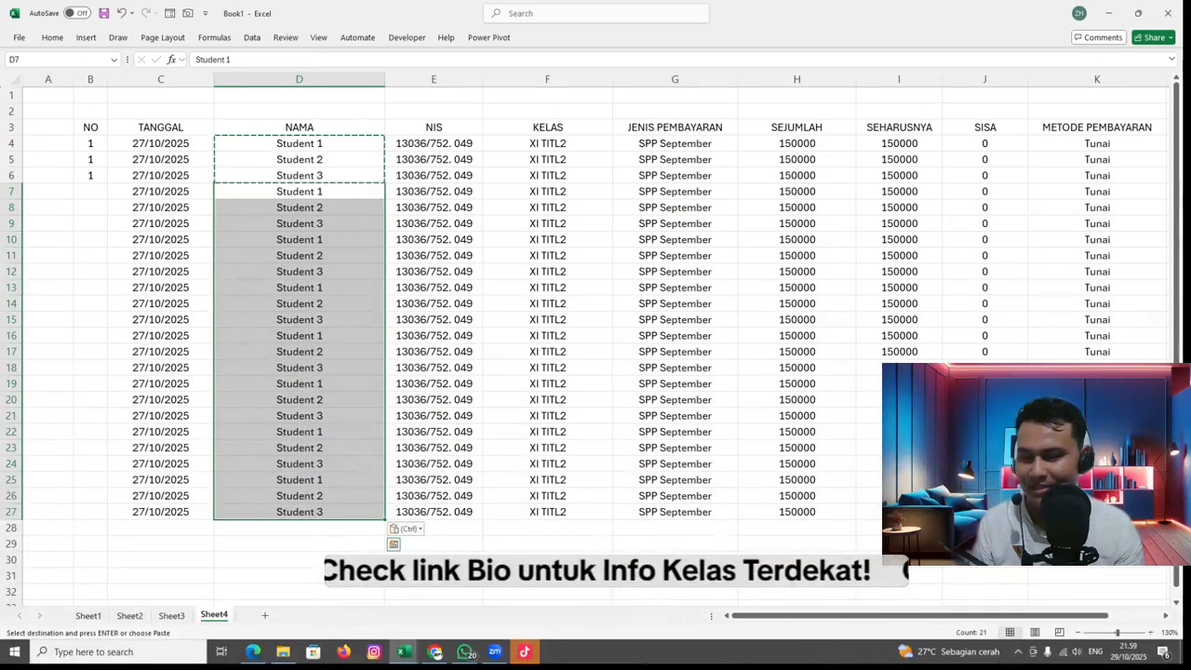
left_click(299, 543)
- Number the NO column consecutively from 1 in B4 to 24 in B27, starting from the values 1 and 2
left_click(90, 143)
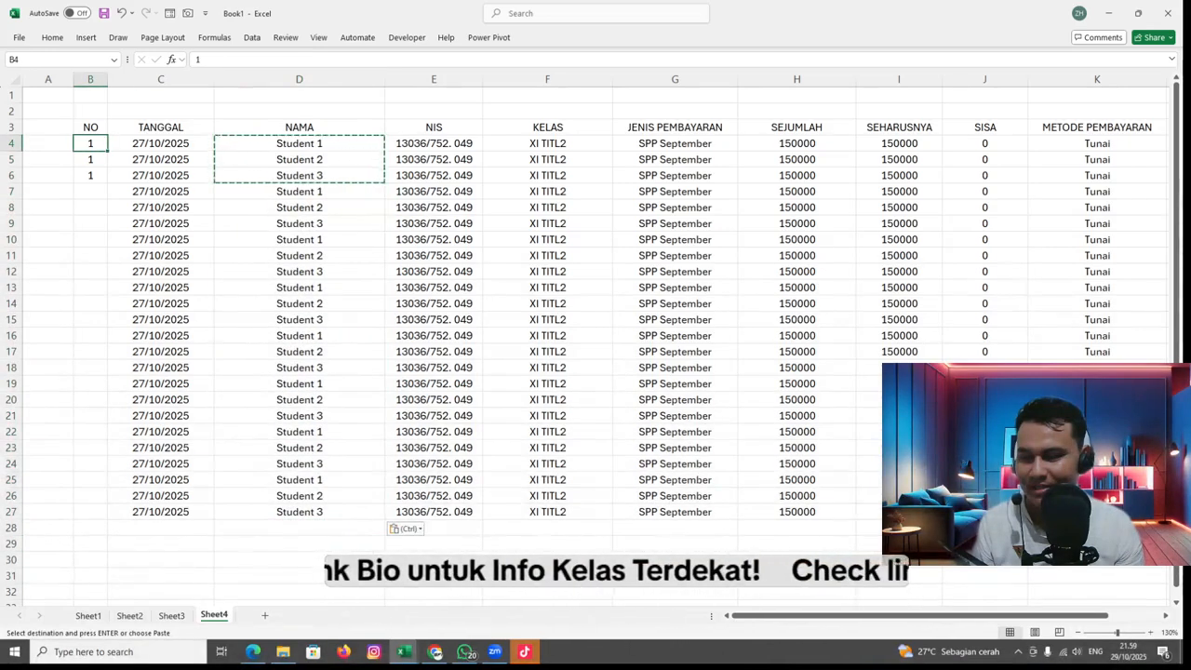
type("1")
key("Return")
type("2")
left_click(90, 207)
left_click_drag(90, 144, 105, 516)
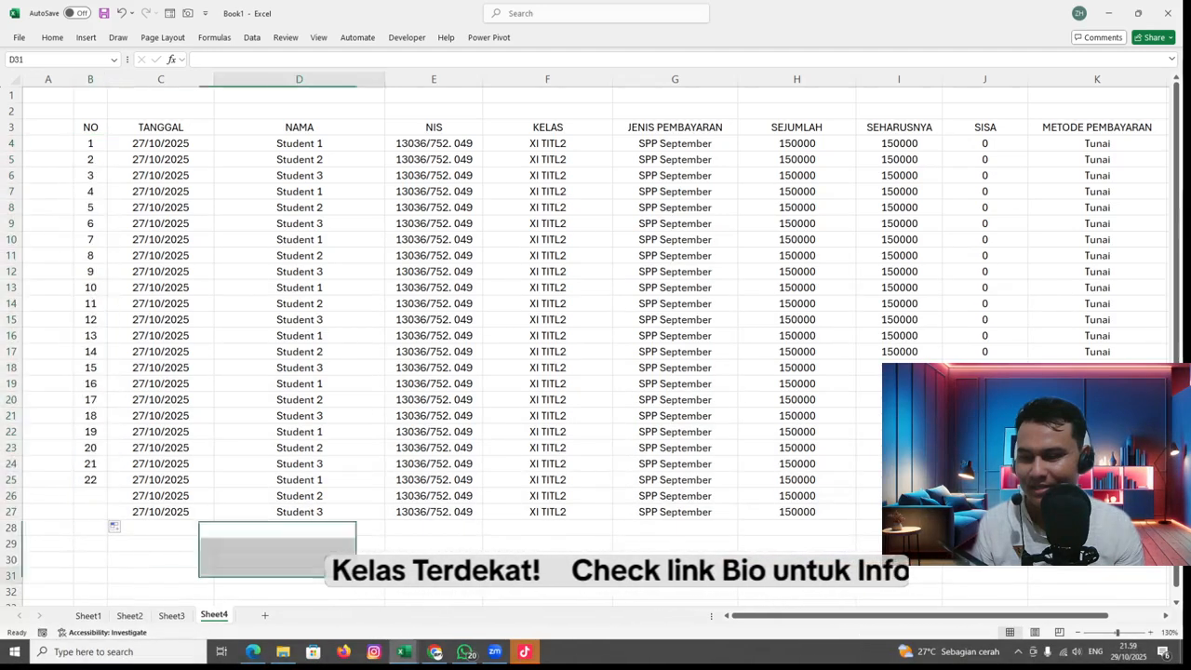
left_click(270, 575)
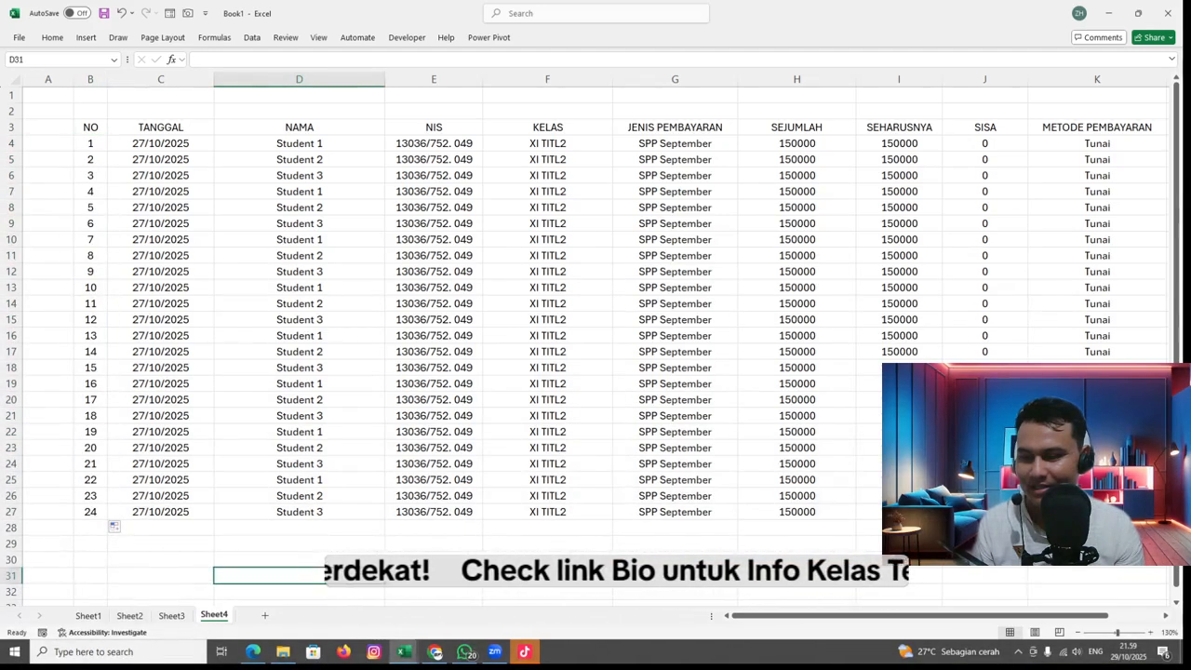
scroll(595, 326, "right", 2)
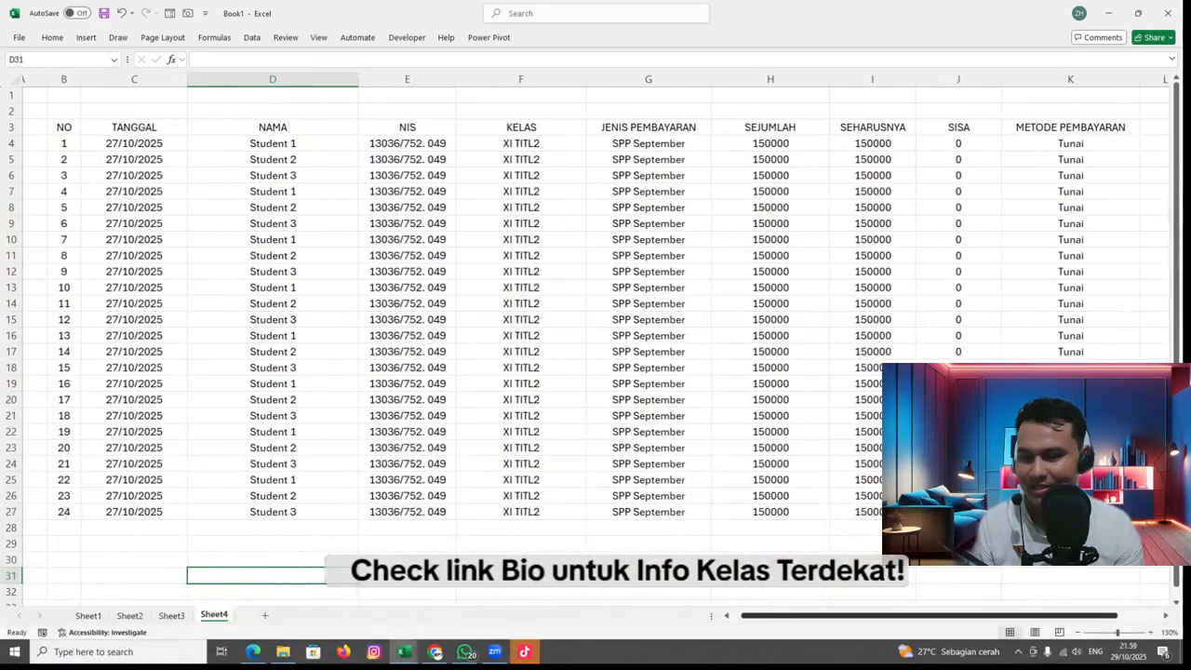
scroll(595, 326, "left", 2)
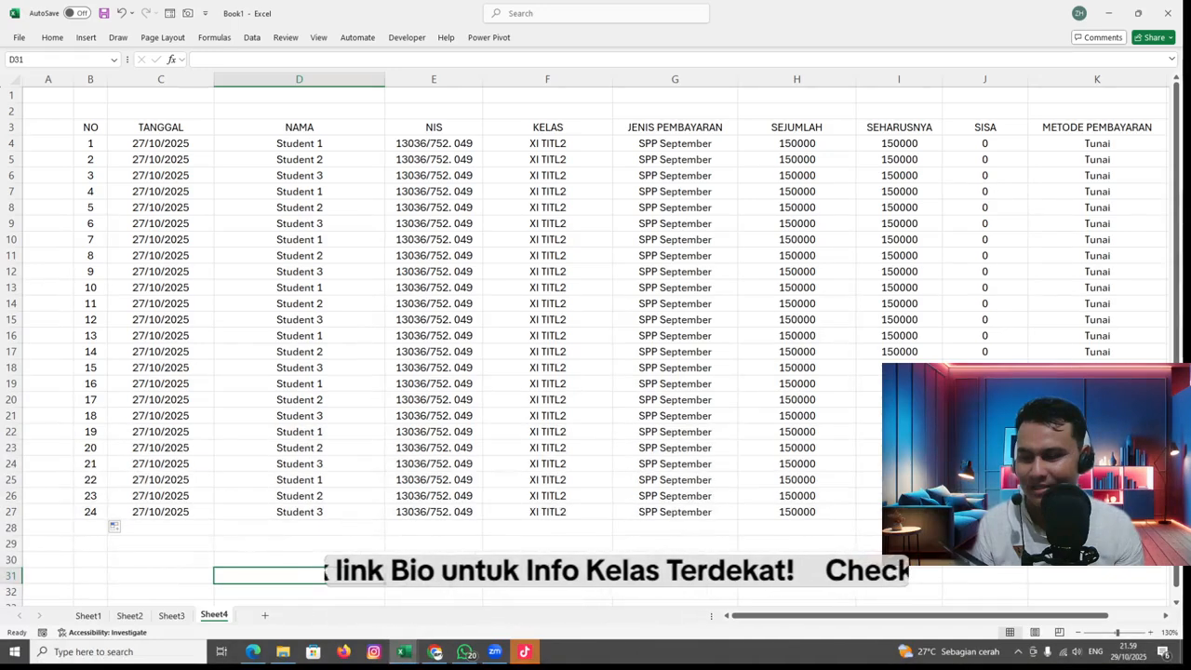
left_click(547, 207)
left_click(674, 207)
left_click(898, 239)
left_click(984, 175)
key("Left")
key("Left")
key("Left")
key("Down")
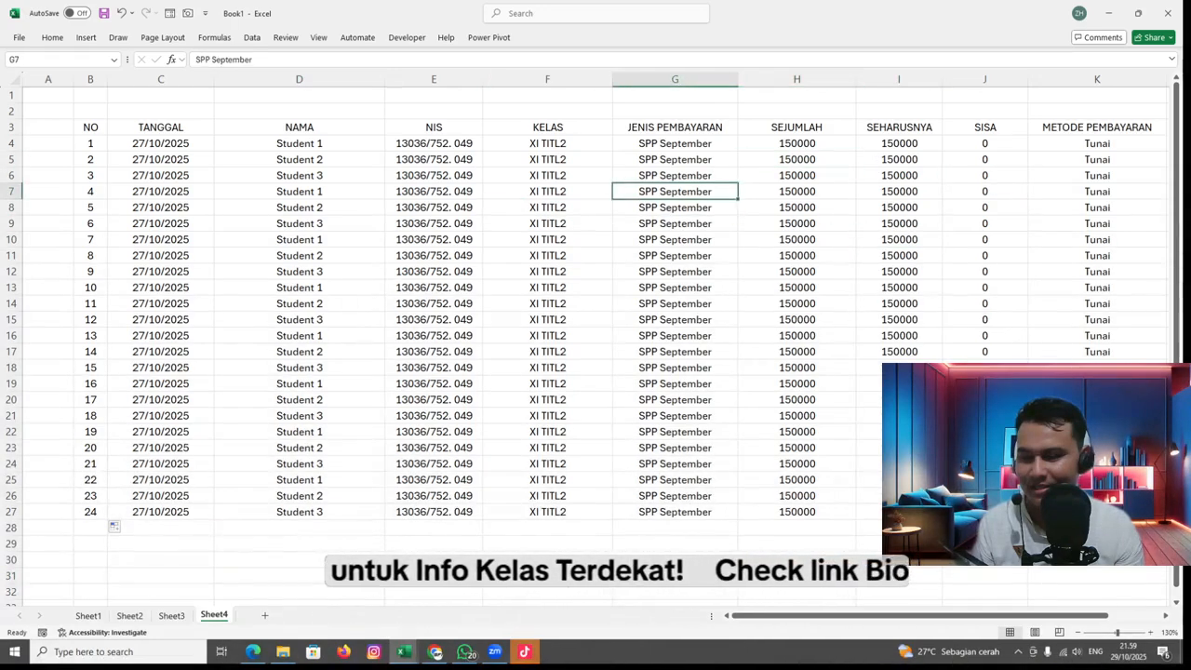
key("Left")
key("Left")
key("Left")
key("Right")
key("Right")
key("Down")
key("Down")
key("Right")
left_click(160, 176)
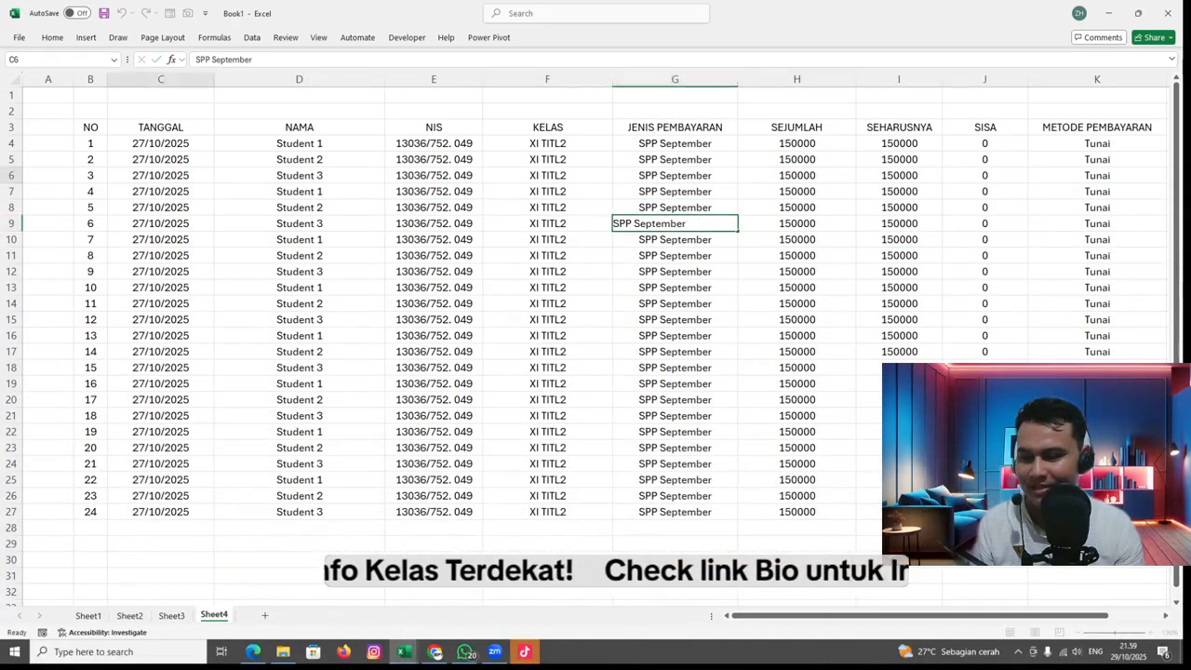
left_click(434, 192)
left_click(674, 200)
left_click(796, 208)
left_click(796, 271)
left_click(547, 336)
left_click_drag(298, 255, 299, 240)
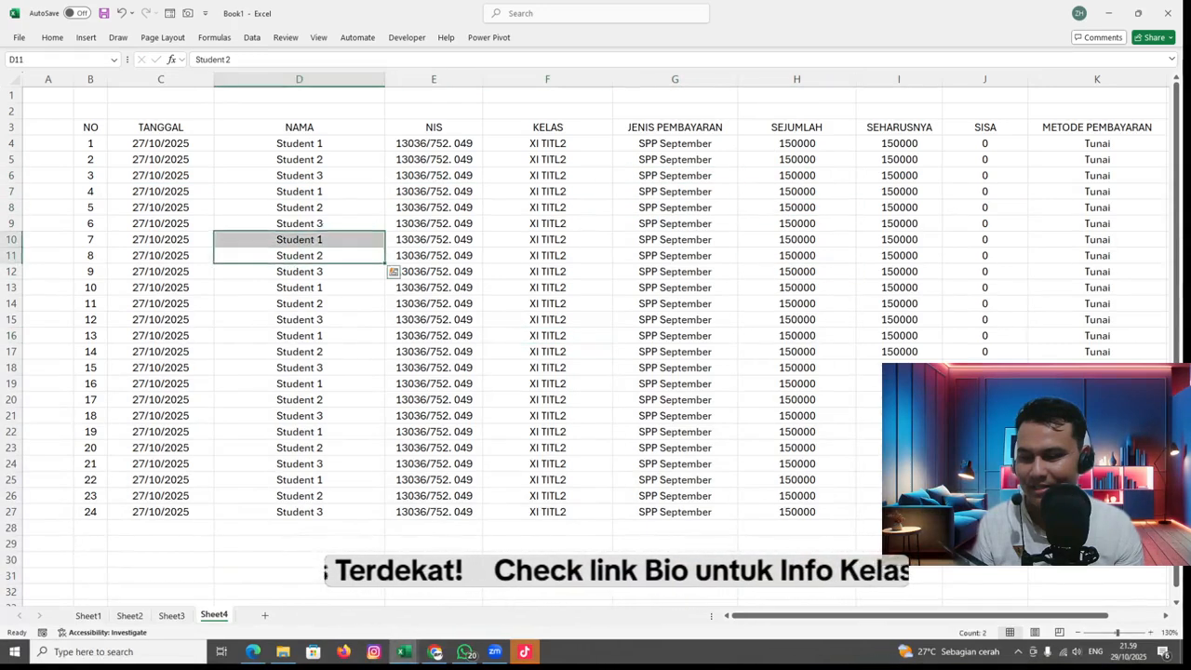
left_click(298, 208)
- Convert the transaction data in B3:K27 into an Excel table that uses row 3 as its headers
left_click(434, 208)
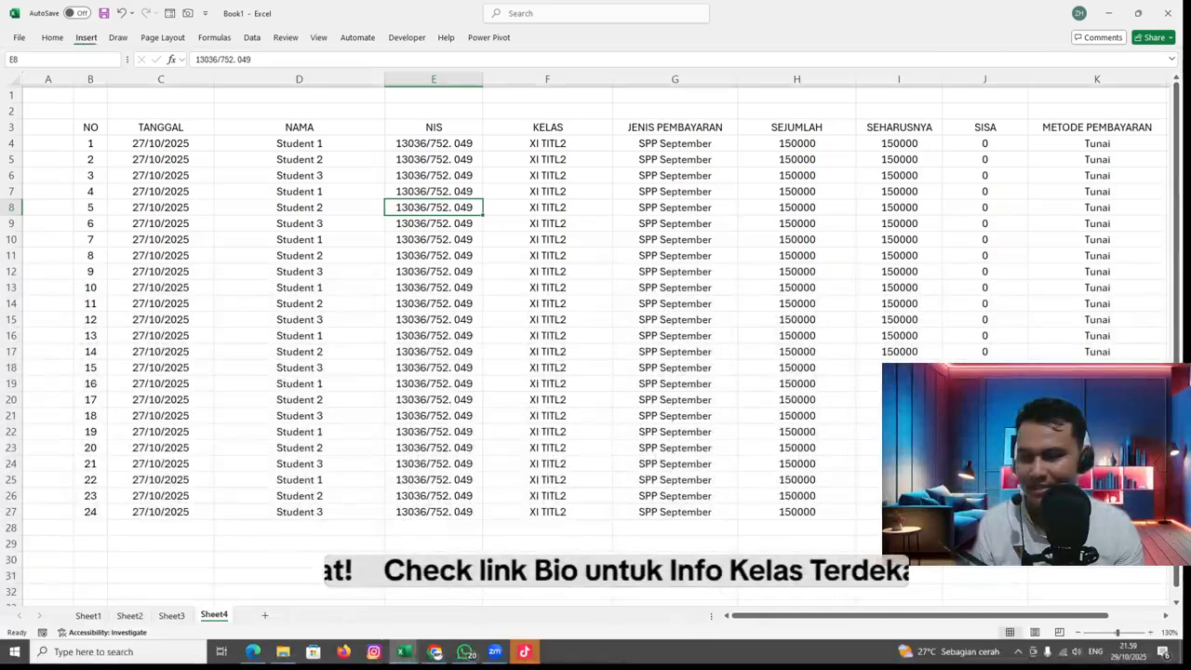
left_click(85, 37)
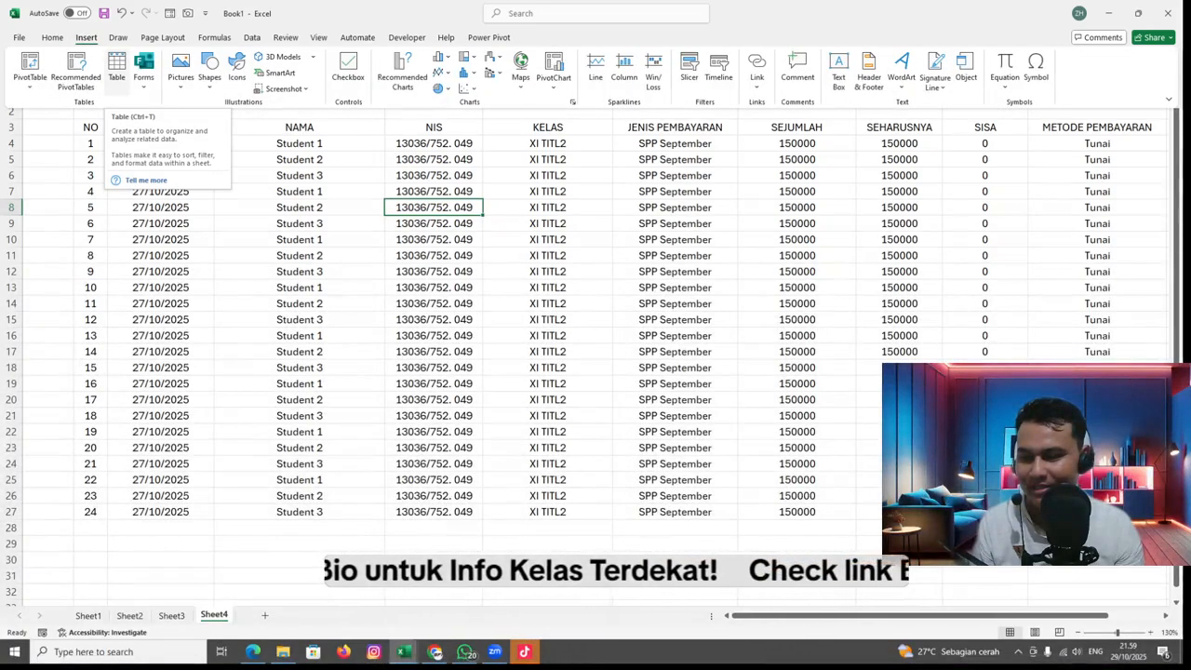
left_click(116, 67)
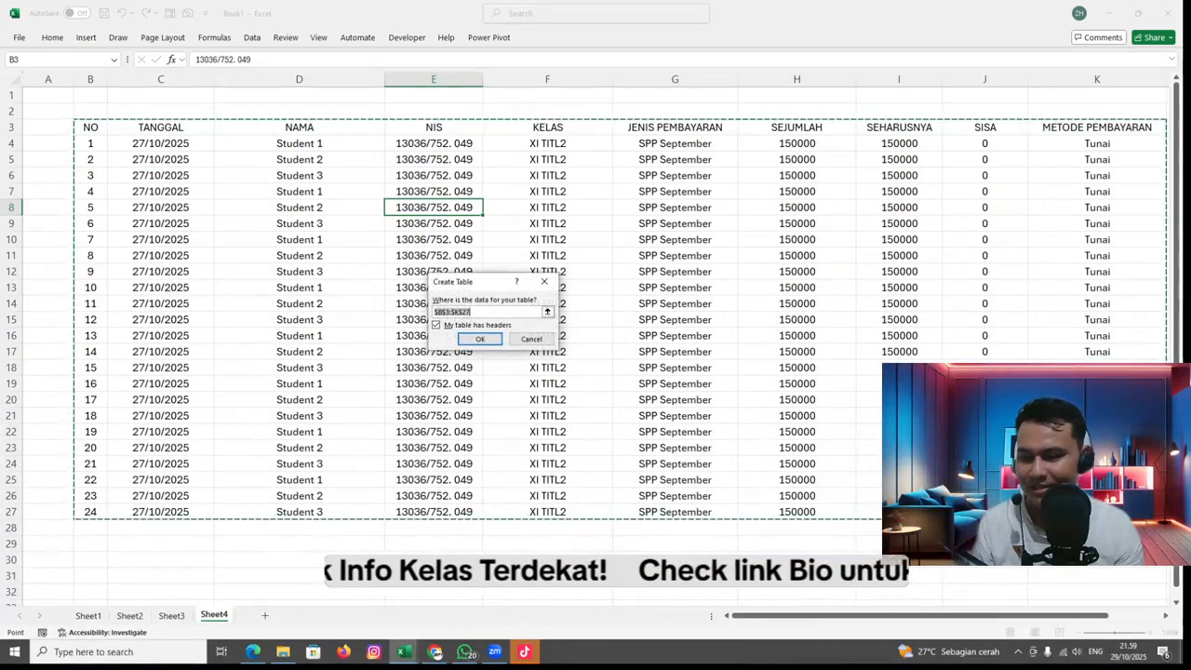
left_click(481, 339)
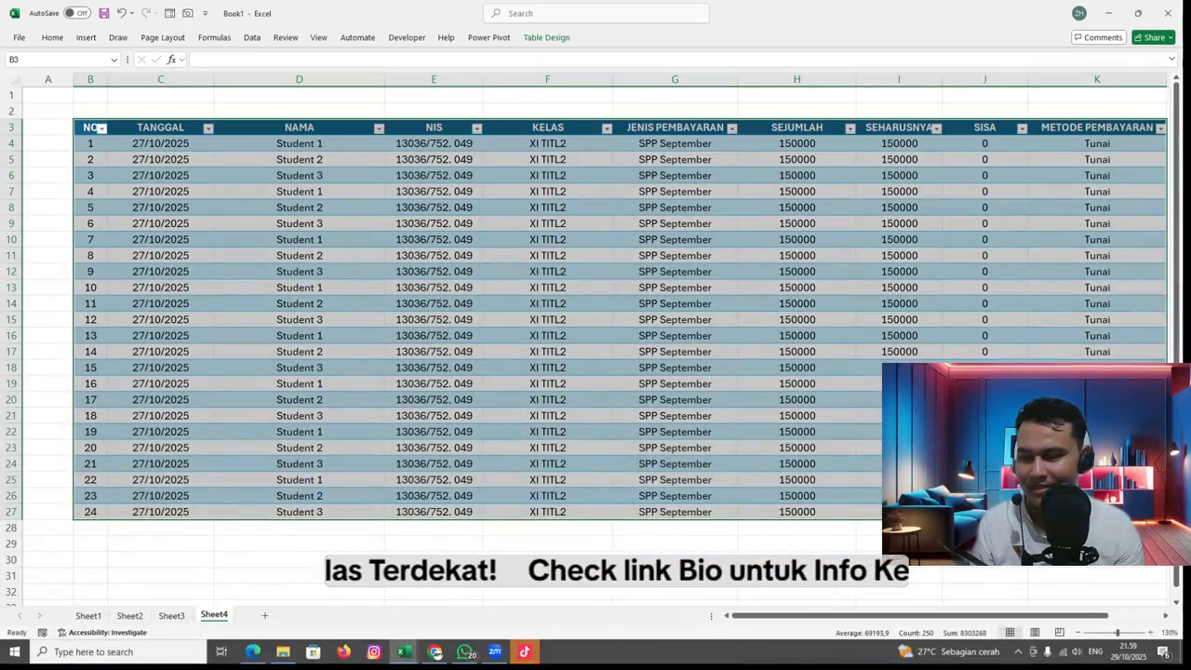
scroll(584, 340, "down", 1, "ctrl")
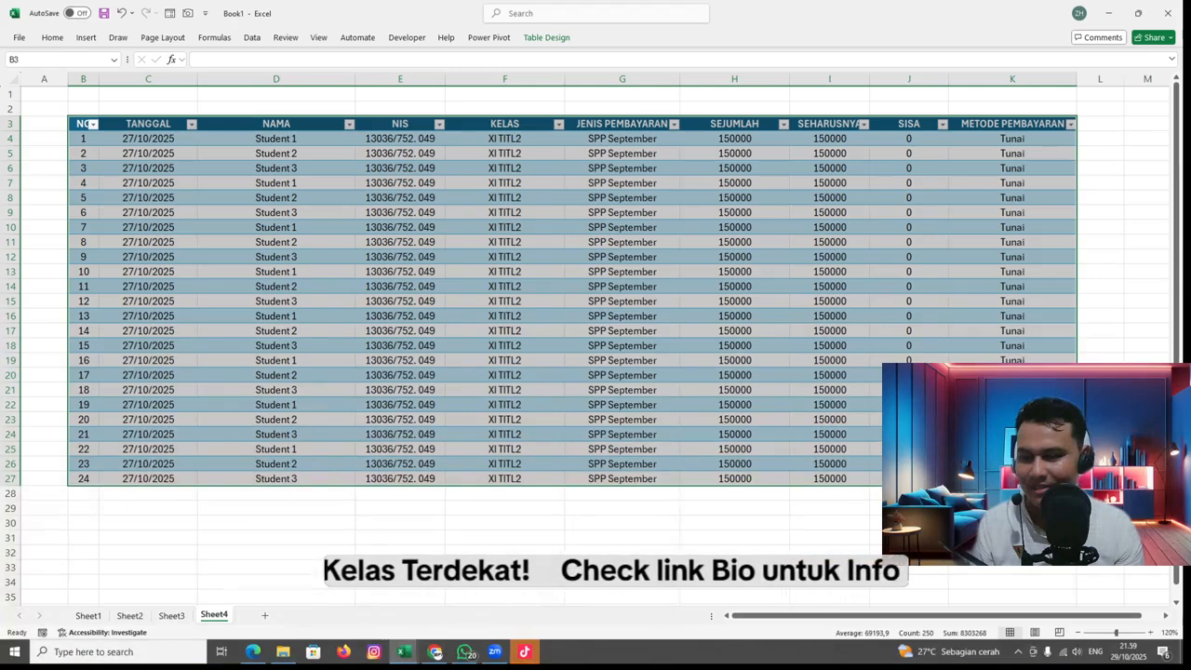
left_click(734, 257)
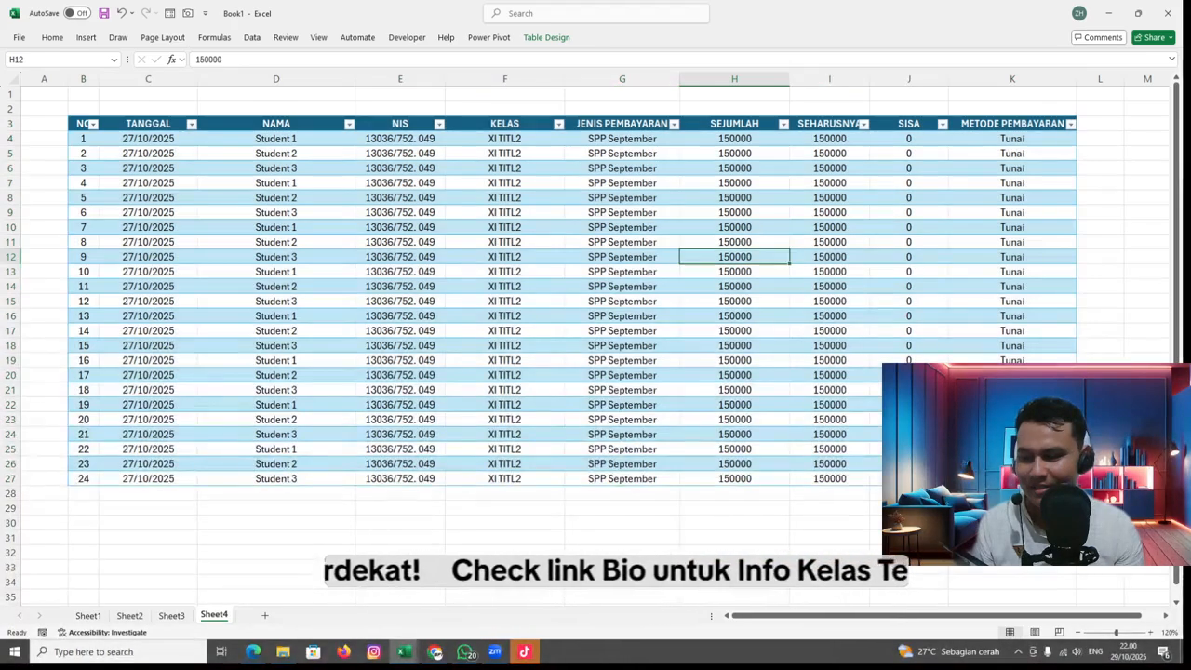
left_click(734, 272)
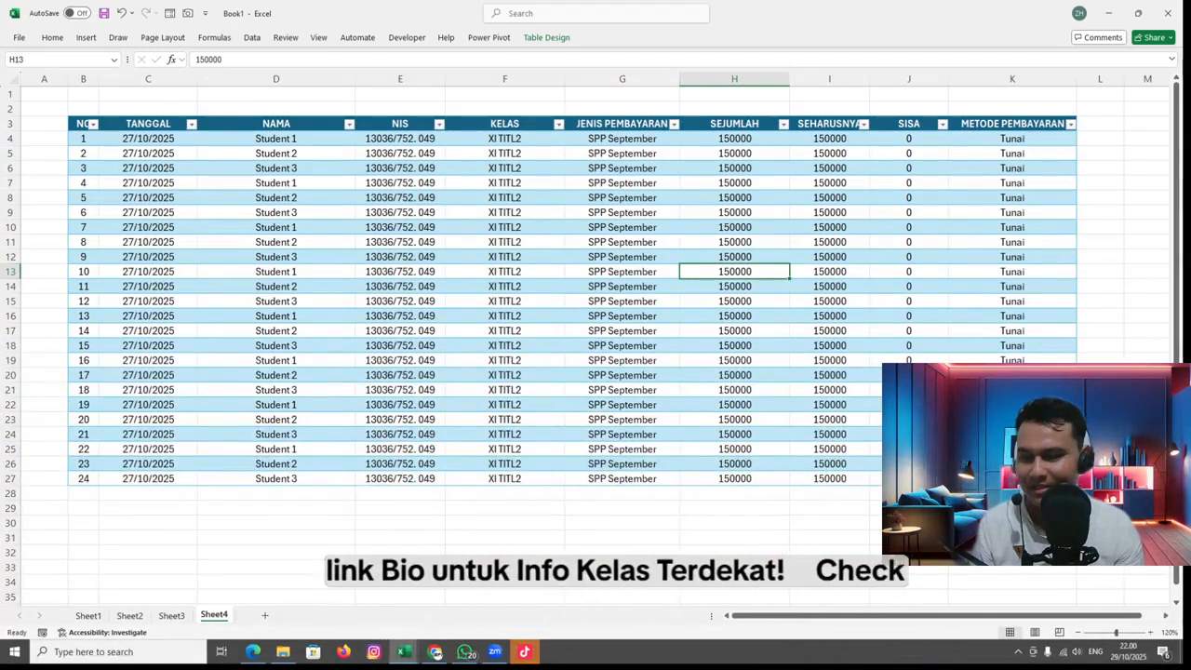
left_click_drag(734, 139, 734, 478)
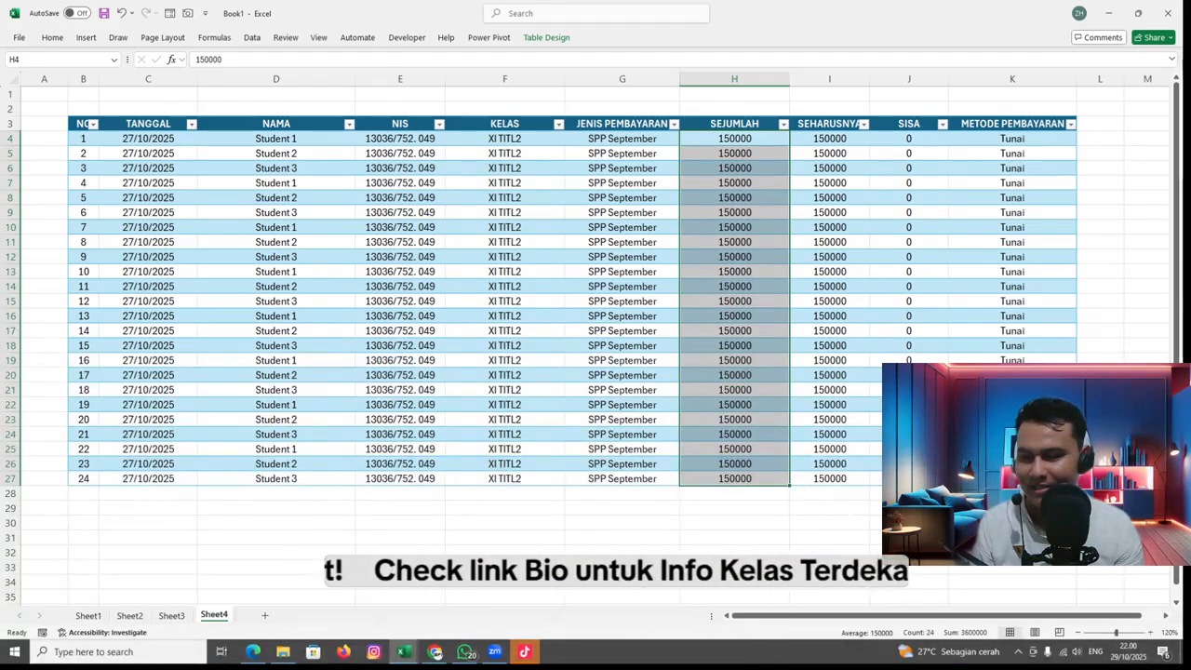
left_click(734, 257)
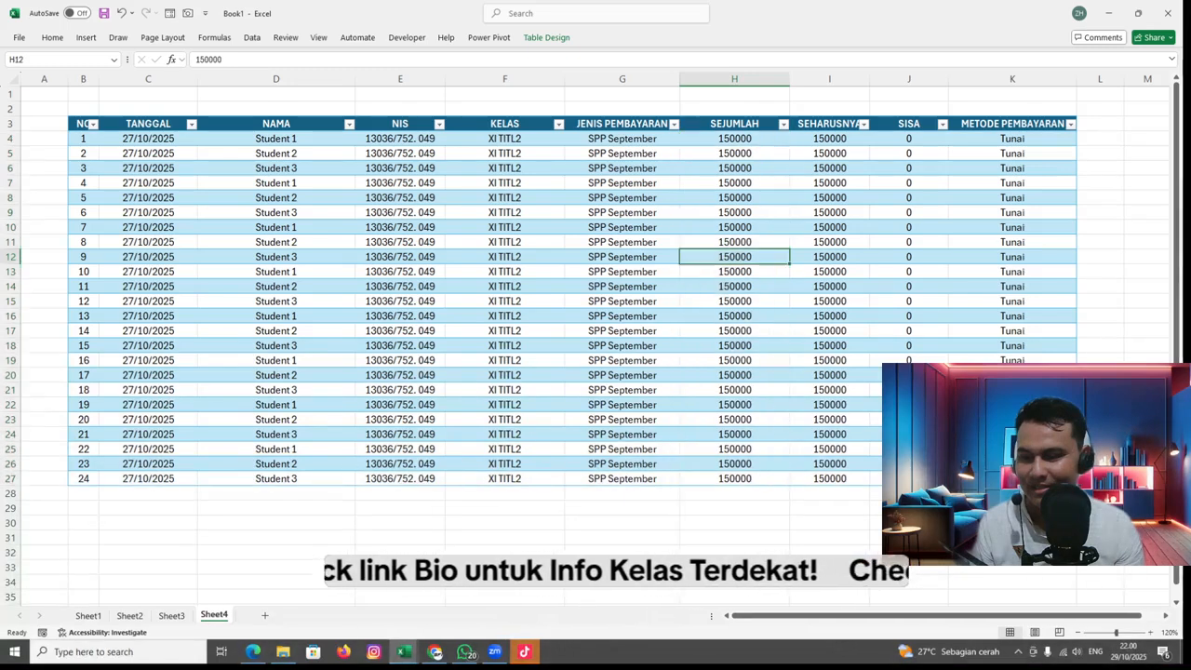
left_click(734, 375)
left_click(734, 261)
left_click(734, 153)
left_click(734, 242)
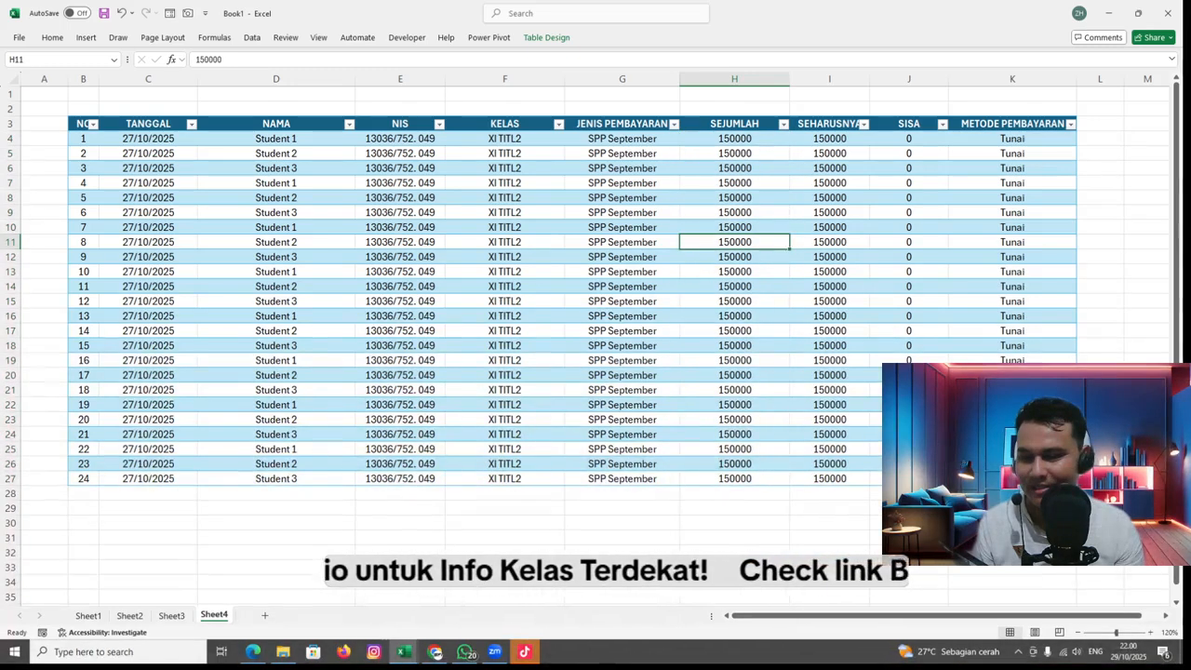
left_click(734, 316)
left_click(734, 154)
left_click(734, 272)
left_click(734, 301)
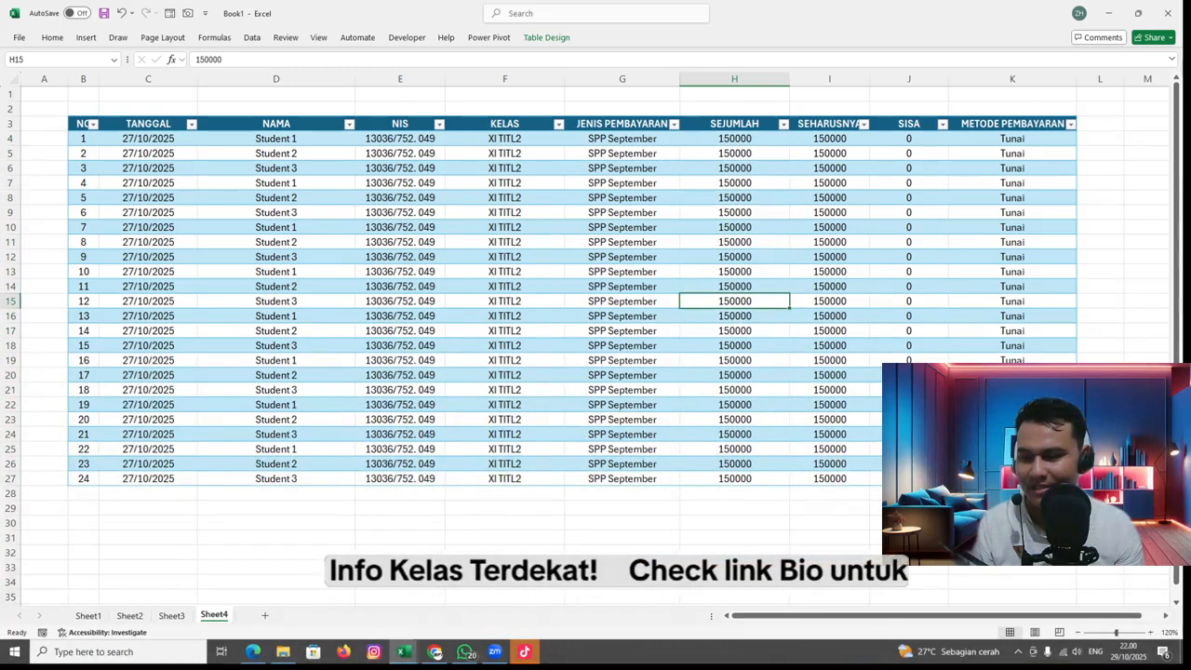
left_click(734, 227)
left_click(734, 168)
left_click(734, 256)
left_click(505, 212)
- Create a PivotTable from the transaction table, Table3, on a new worksheet
left_click(623, 212)
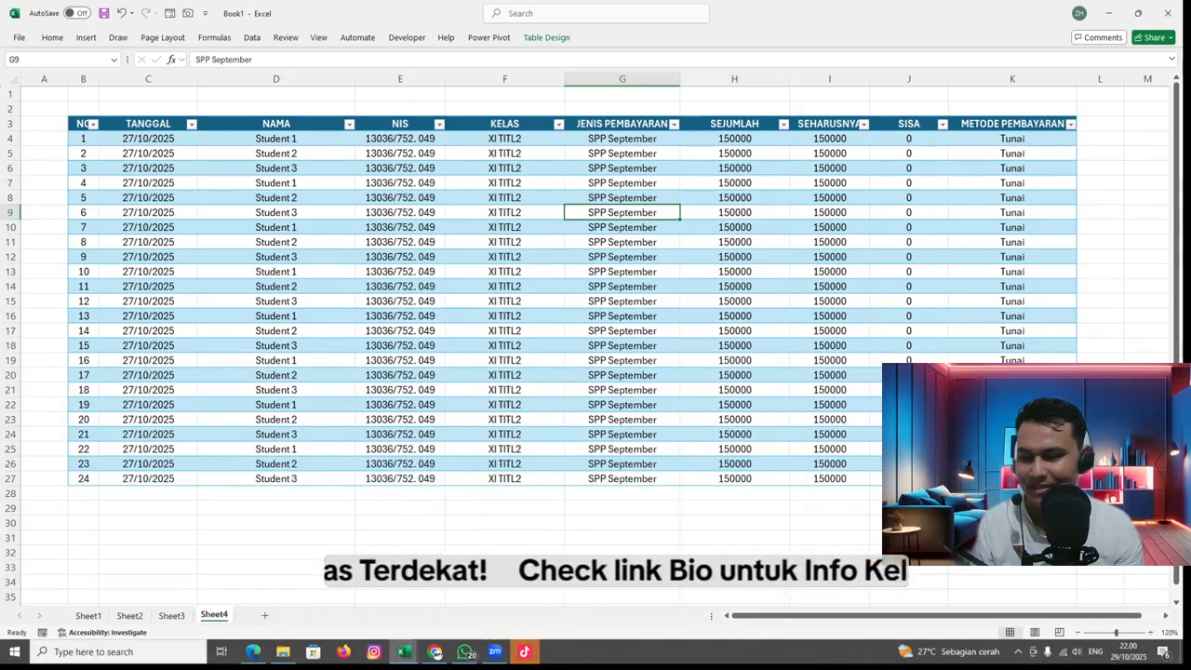
left_click(546, 38)
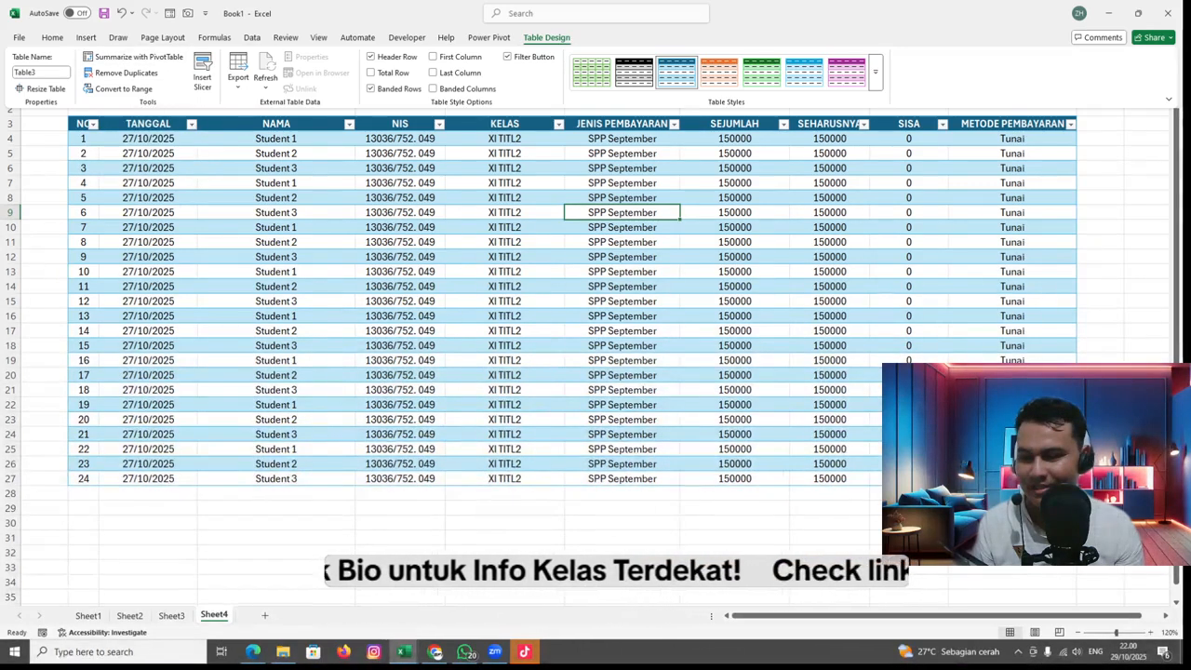
left_click(138, 57)
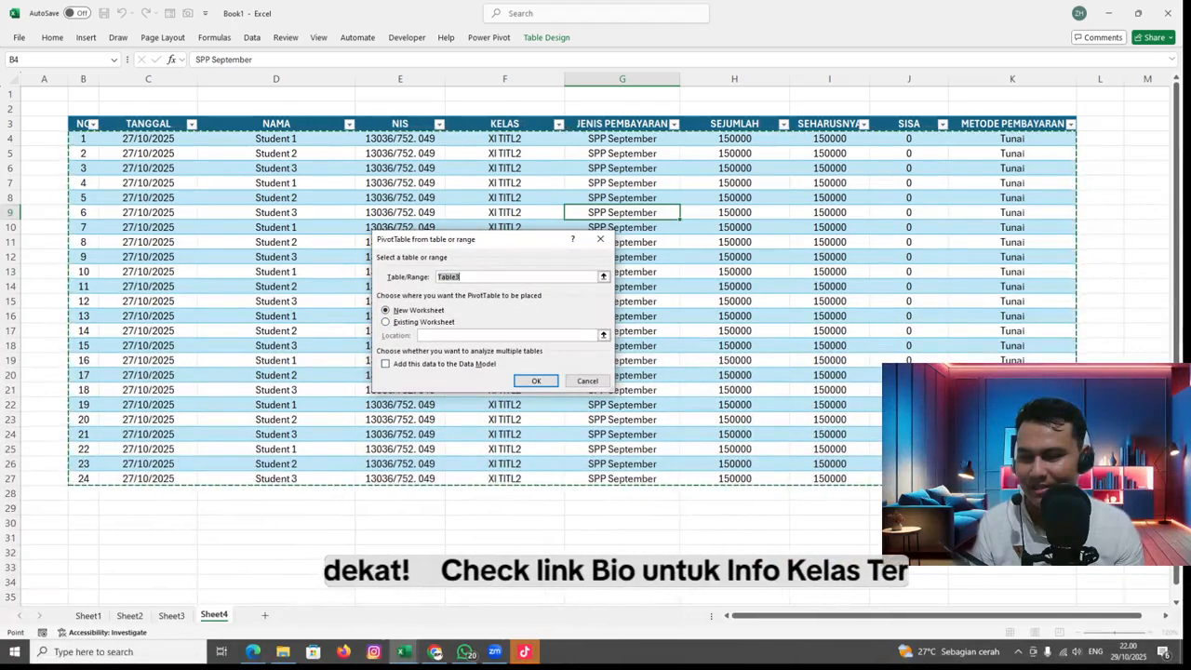
left_click(536, 381)
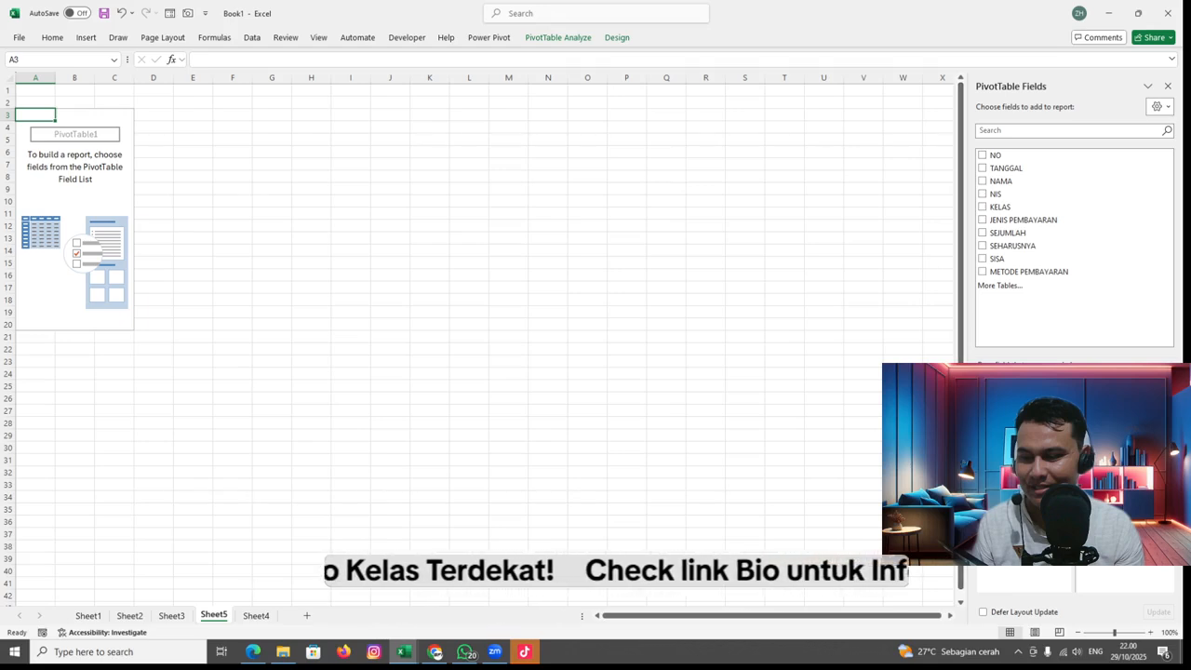
- Widen the PivotTable field list, enlarge the sheet to 170%, and add JENIS PEMBAYARAN as the row field
left_click_drag(968, 316, 574, 316)
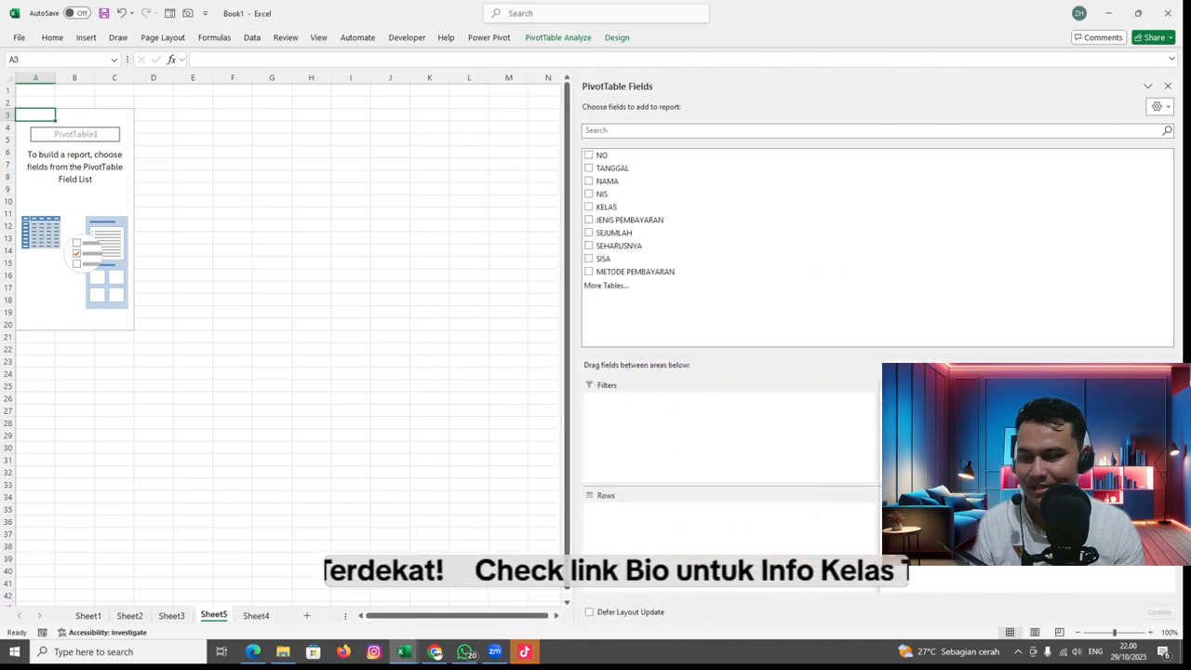
scroll(279, 335, "up", 4)
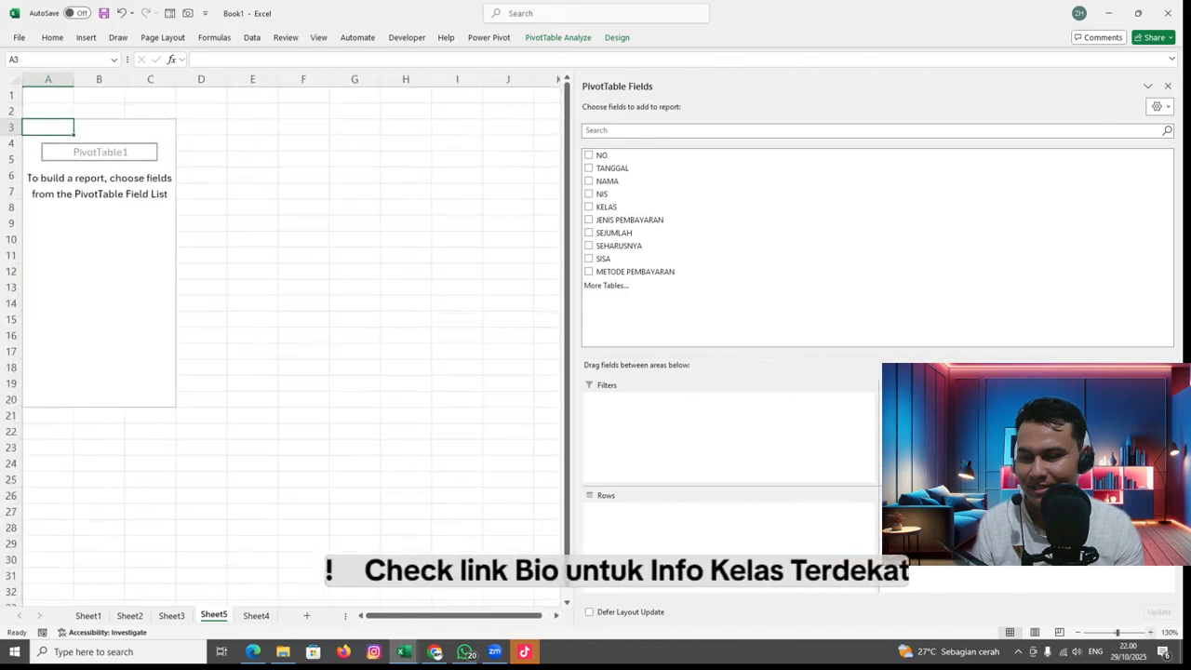
left_click(1151, 633)
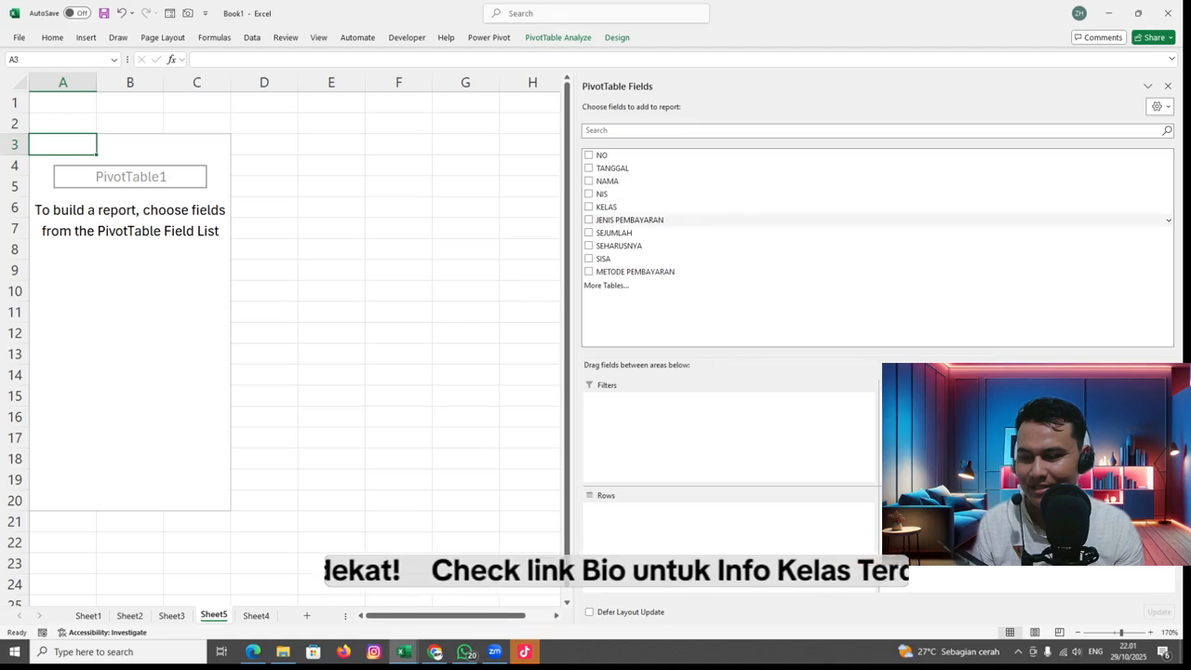
left_click_drag(630, 220, 642, 510)
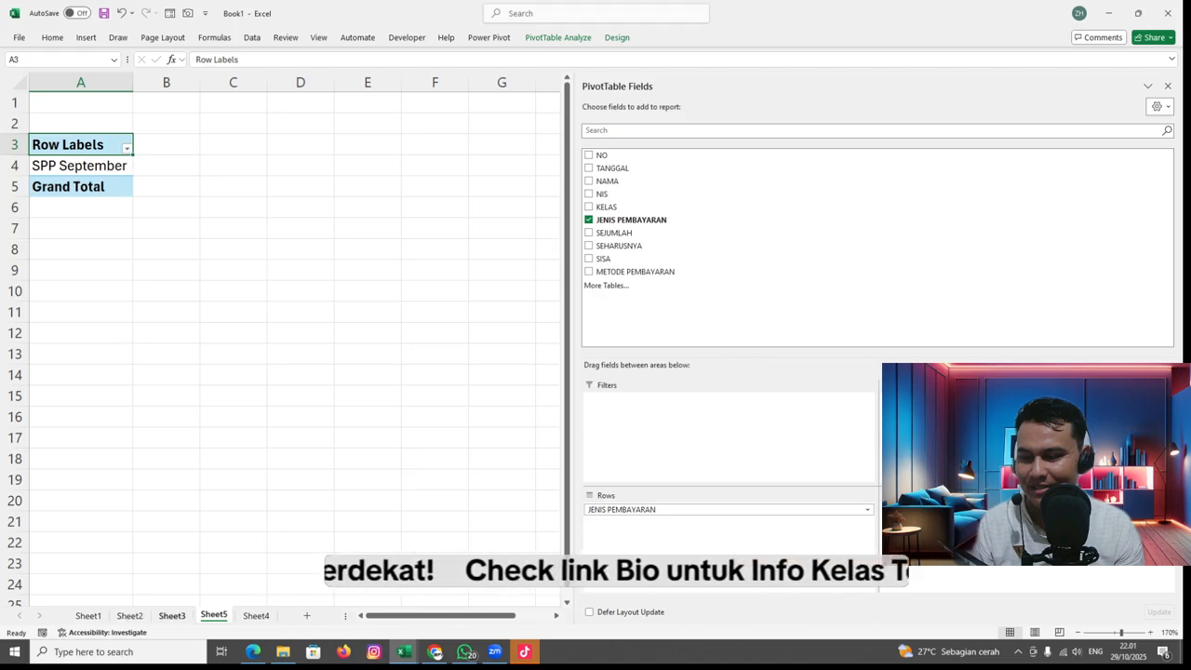
- Return to the transaction table on Sheet4 and select the second record's JENIS PEMBAYARAN cell, G5
left_click(171, 614)
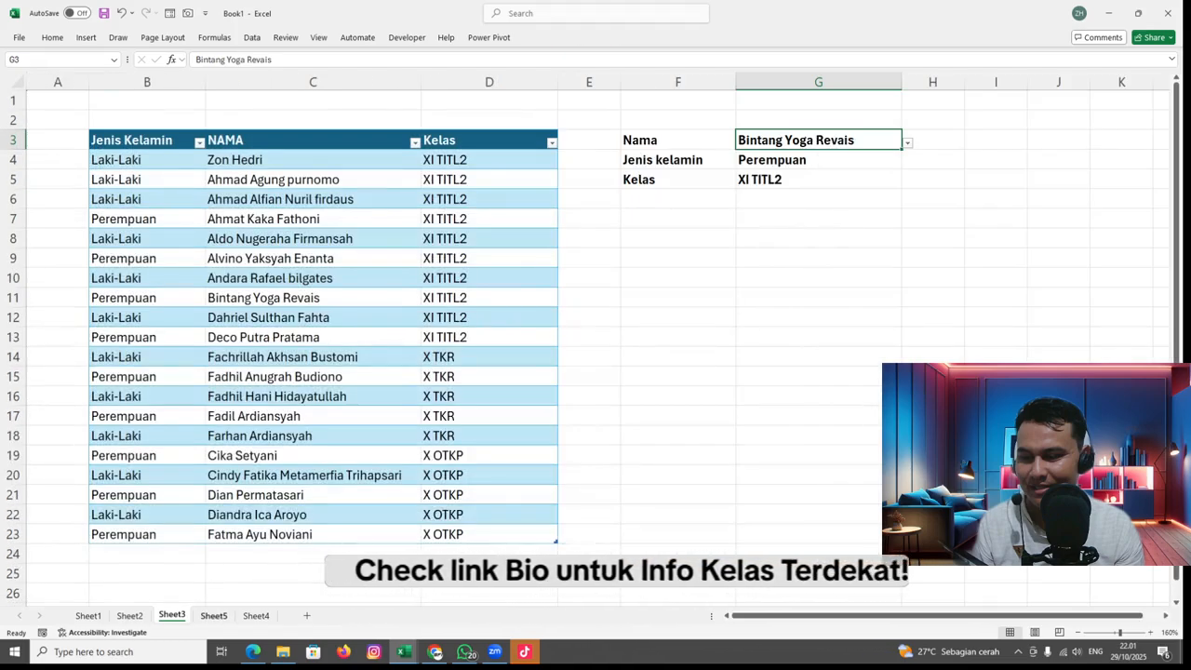
key("ctrl+Page_Down")
key("ctrl+Page_Down")
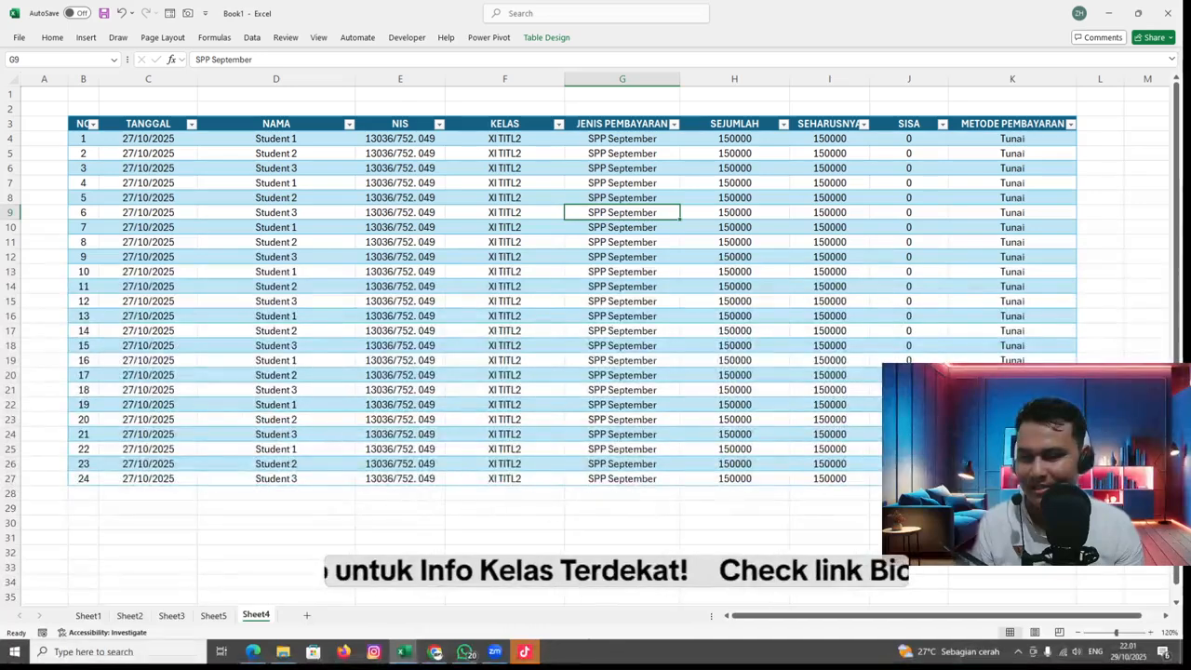
left_click(622, 154)
type("SPP")
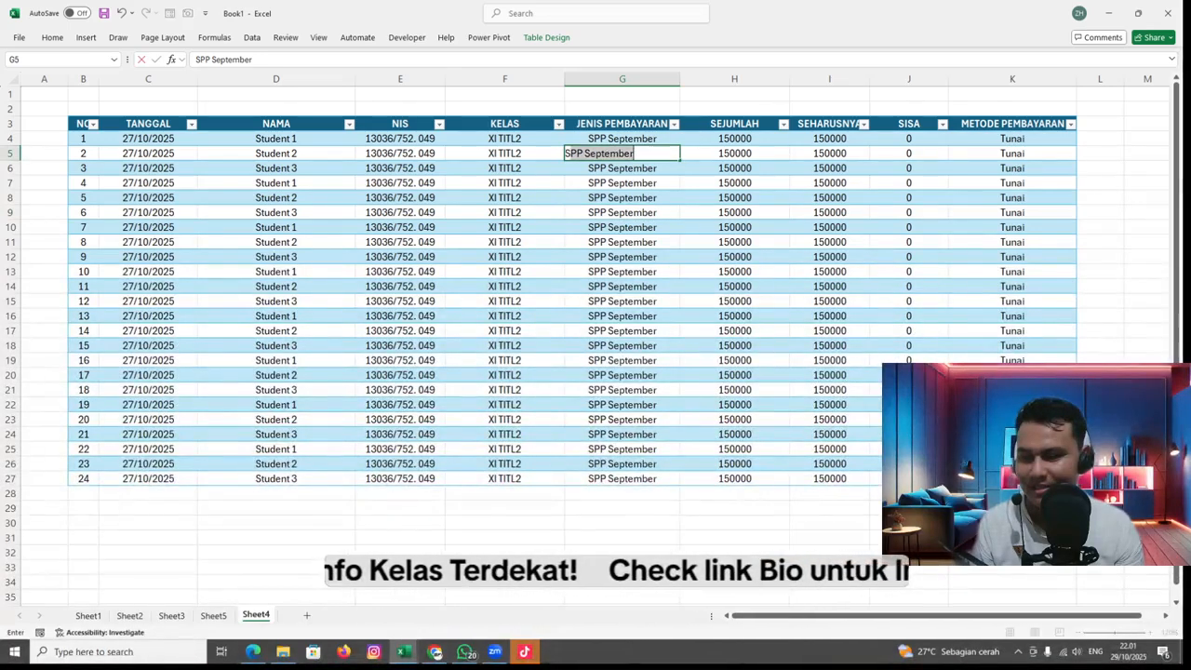
type(" AGUST")
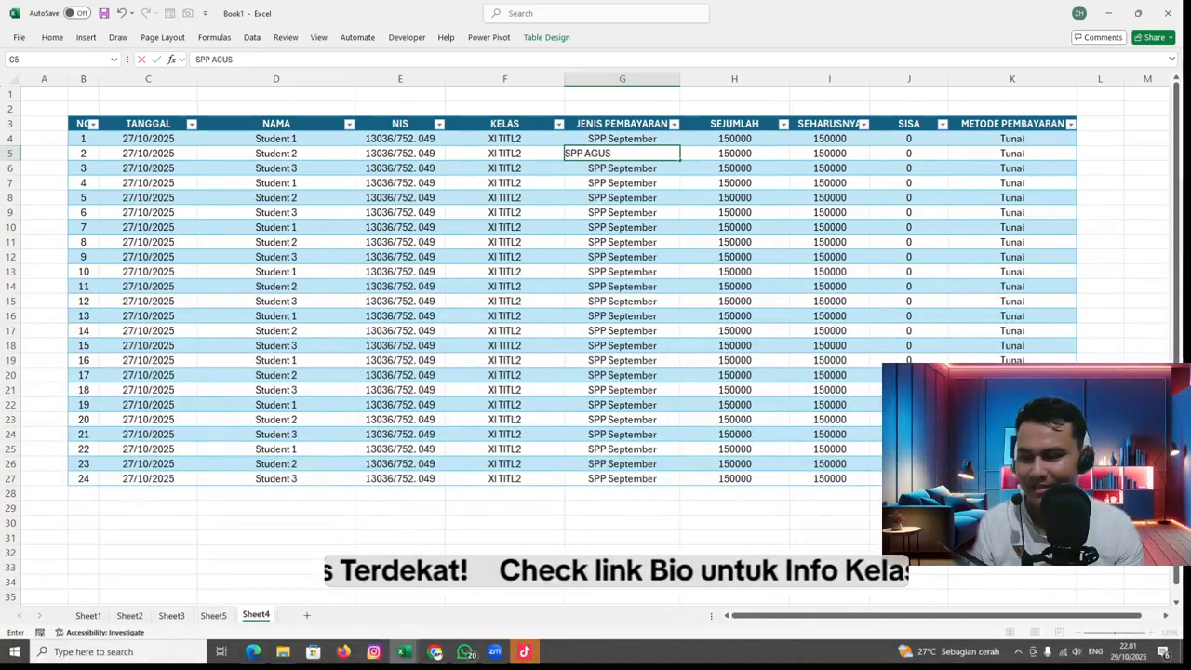
key("BackSpace")
key("BackSpace")
key("BackSpace")
key("BackSpace")
key("BackSpace")
key("BackSpace")
key("BackSpace")
key("BackSpace")
key("BackSpace")
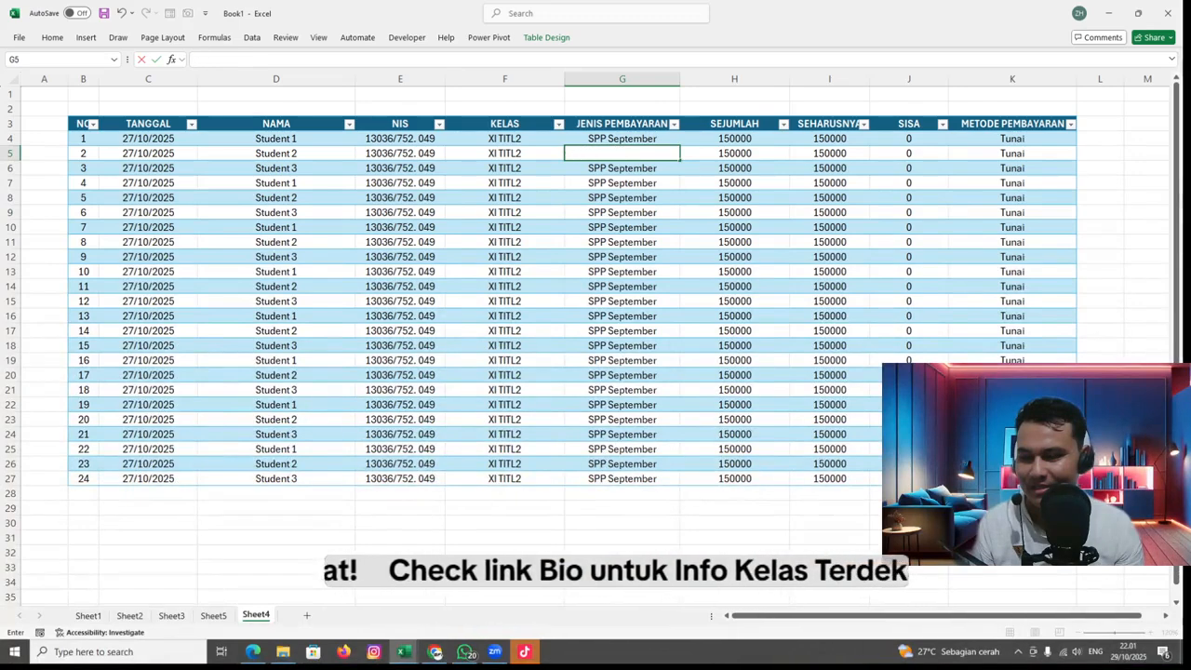
type("UA")
key("BackSpace")
key("BackSpace")
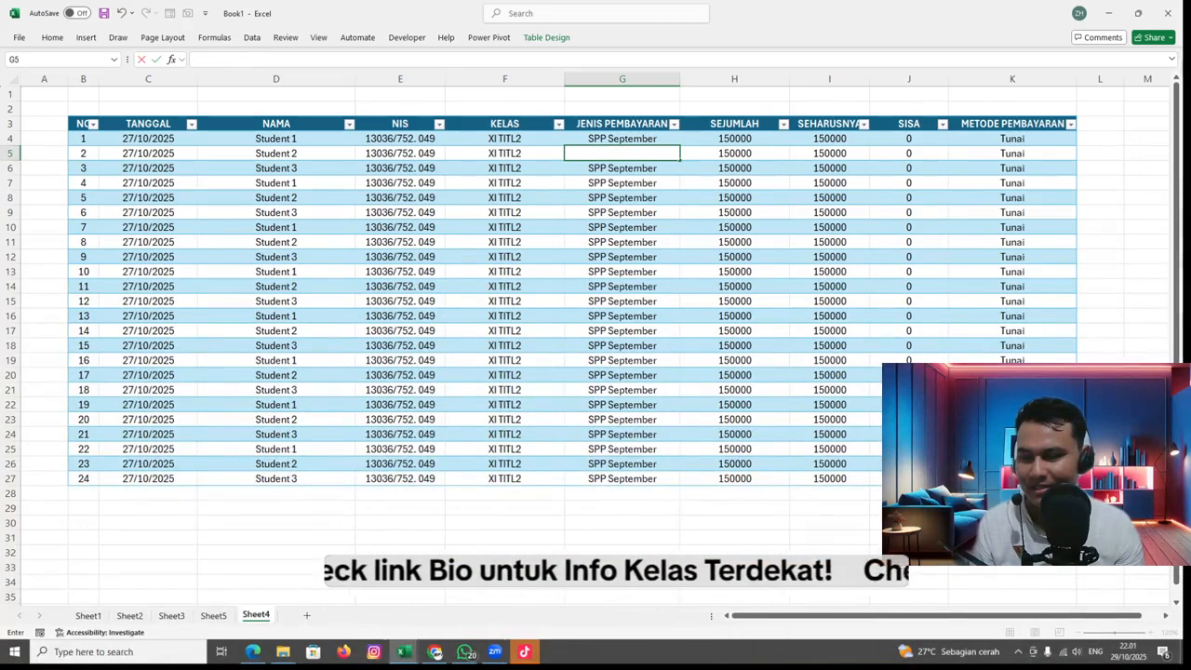
- Replace the payment types in G5 and G6 with Uang Buku and Uang Pendaftaran
type("Uang Buku")
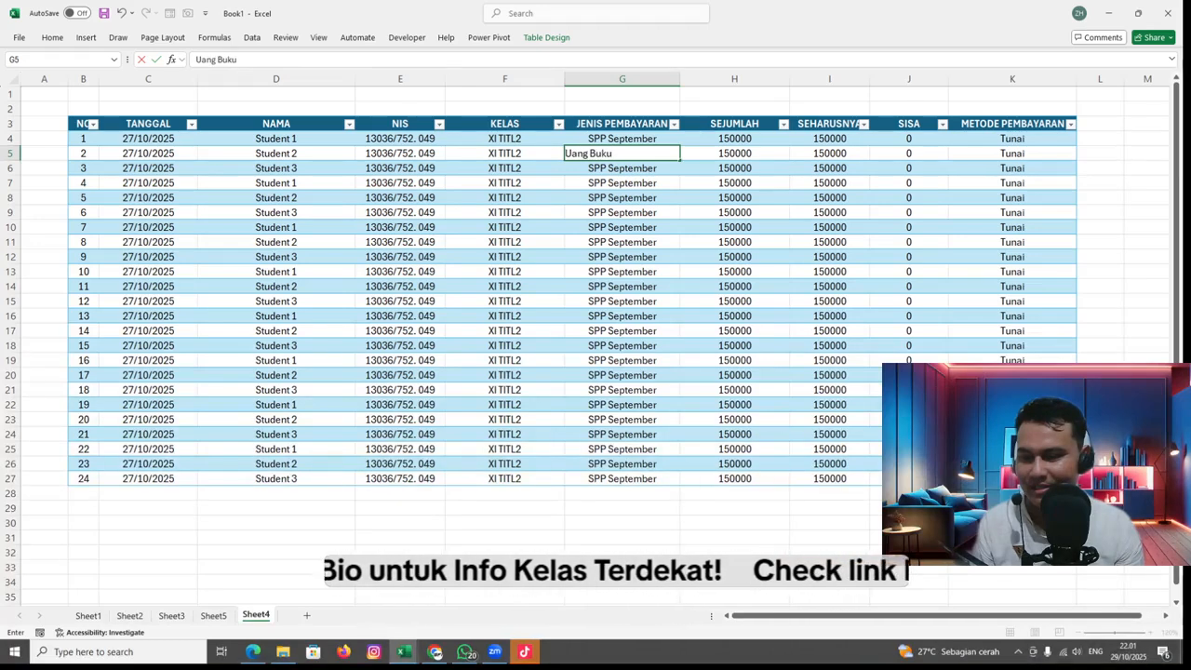
key("Return")
type("Uang Pendaf")
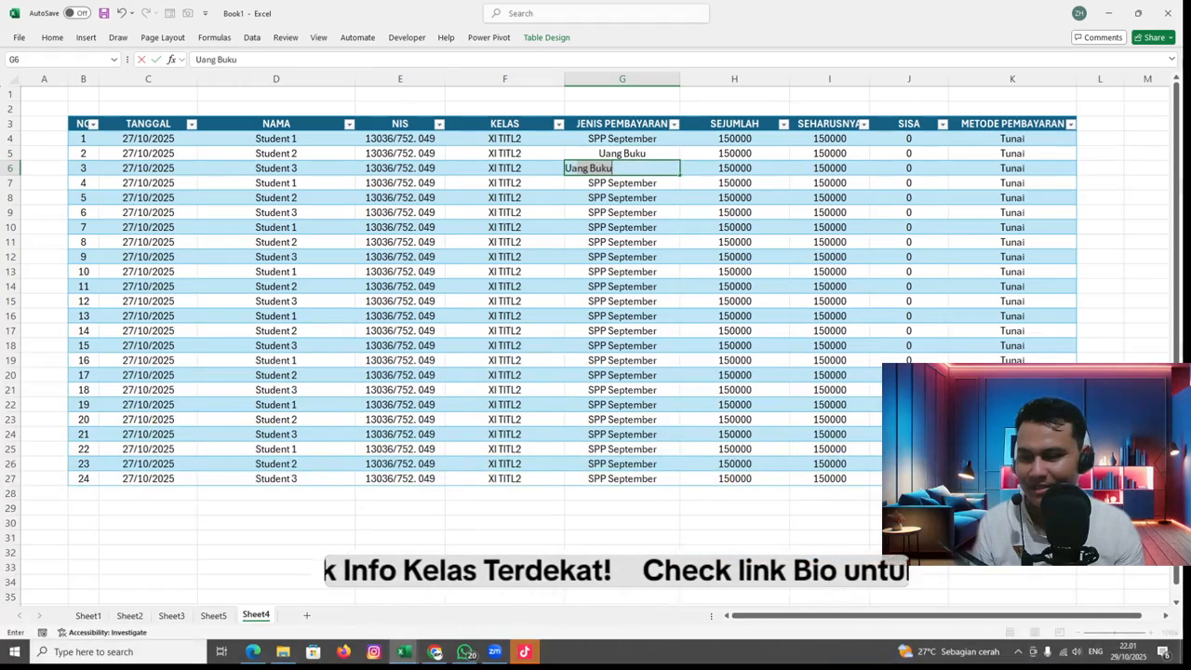
type("taran")
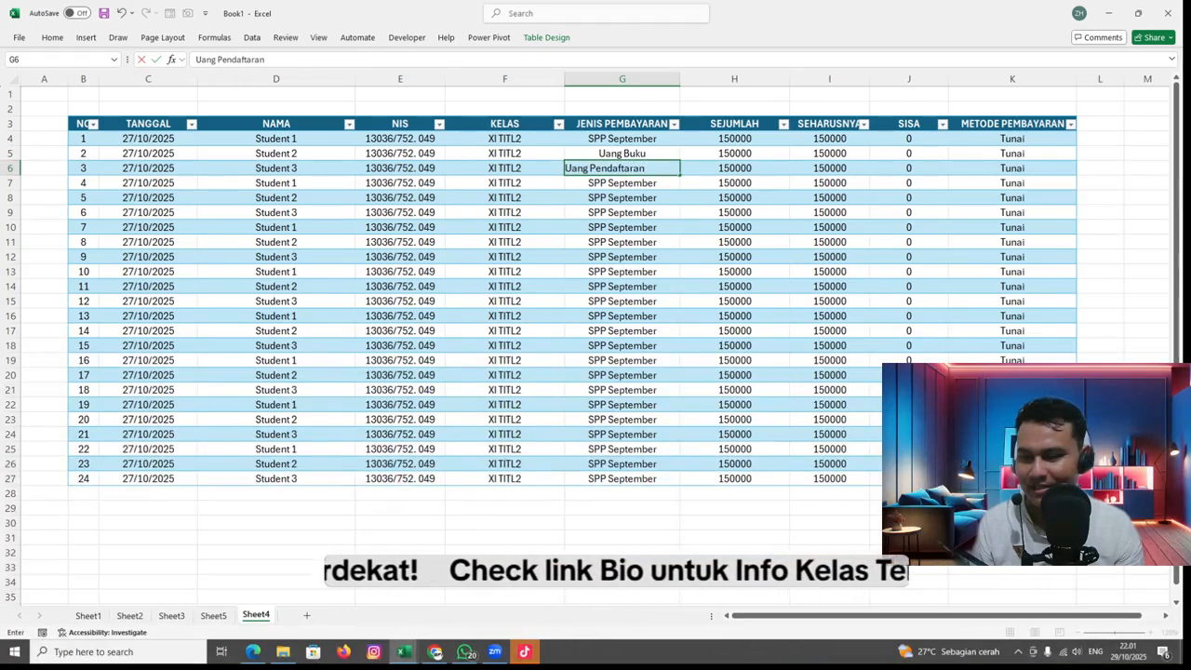
left_click(734, 286)
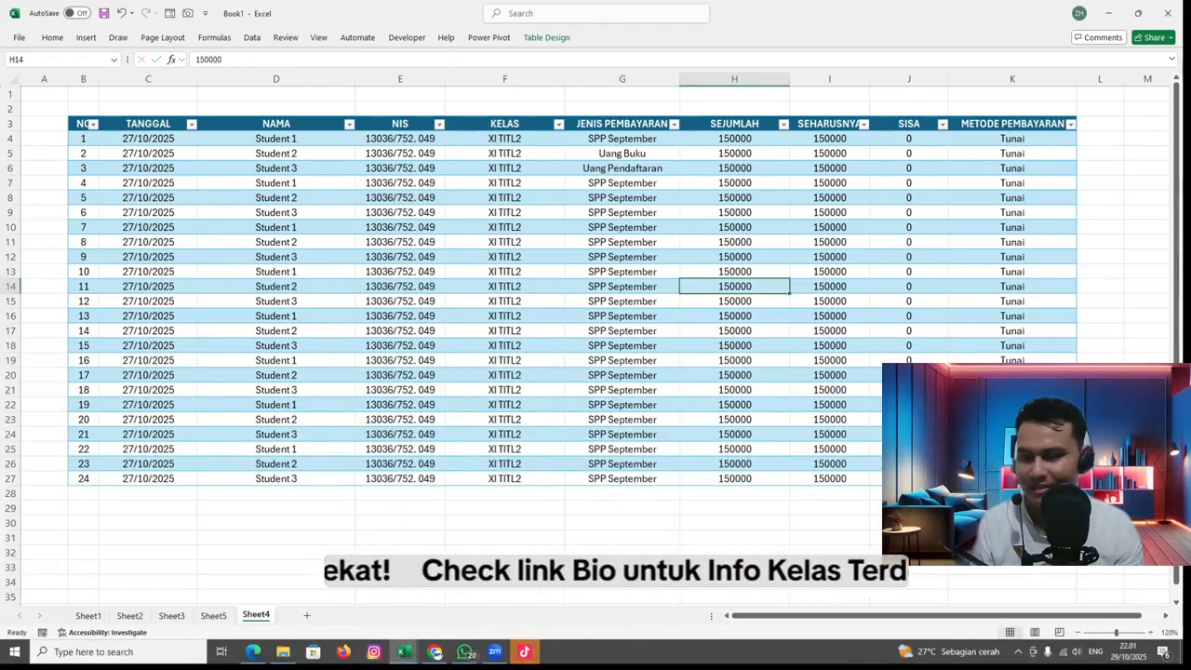
- Copy the three payment types from G4:G6 down through G7:G27, and go back to the PivotTable on Sheet5
left_click_drag(623, 139, 623, 478)
key("ctrl+c")
key("ctrl+v")
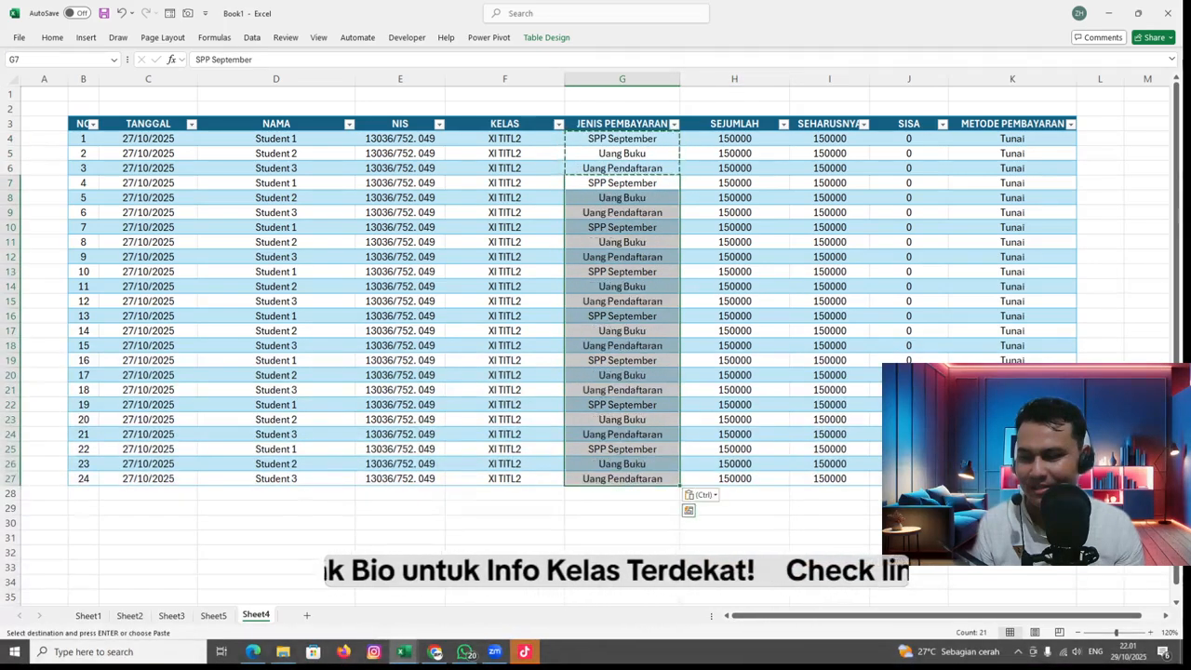
left_click(505, 508)
left_click(214, 616)
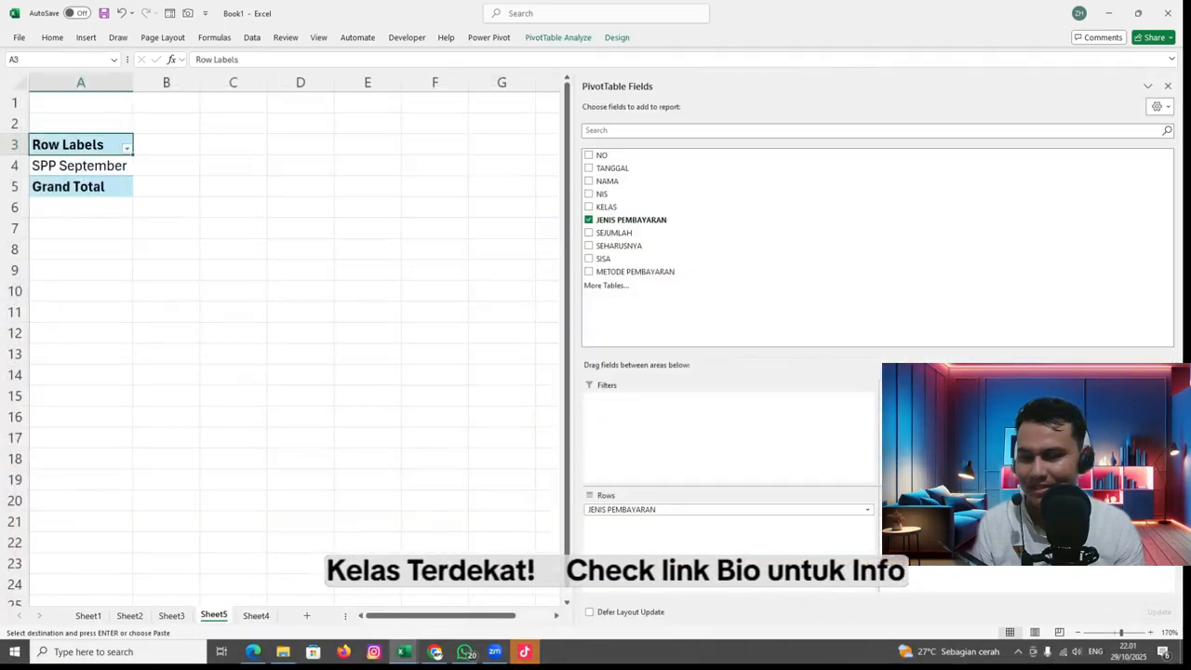
- Refresh all data so the PivotTable on Sheet5 picks up the edited payment types
left_click(252, 37)
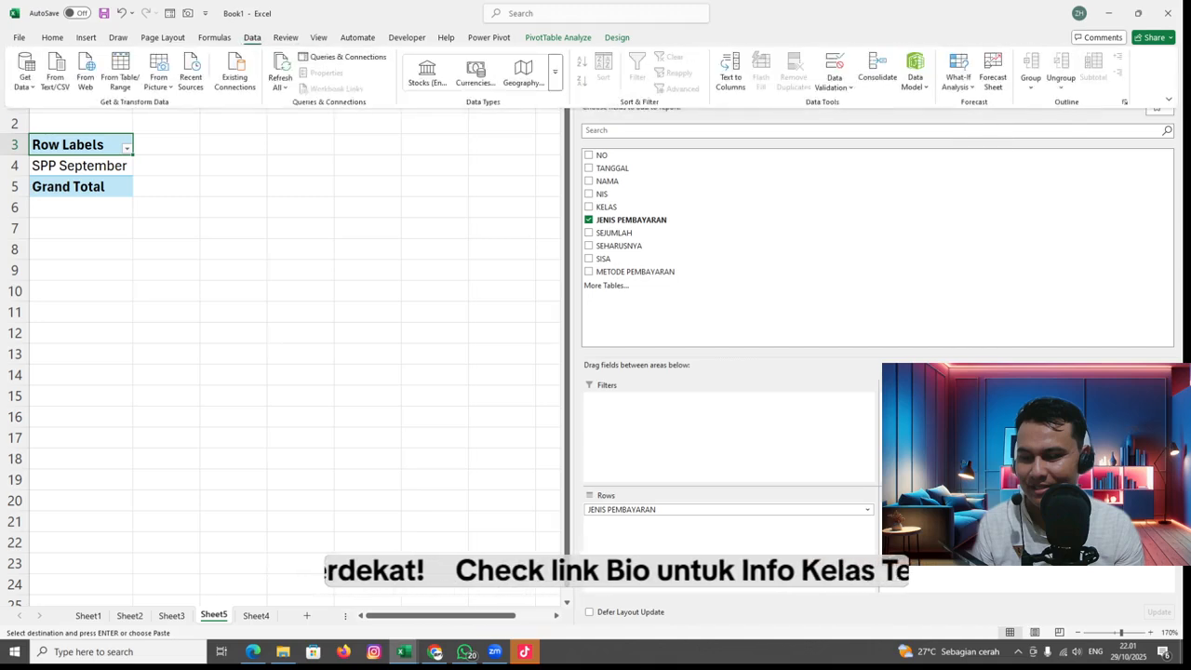
left_click(280, 84)
left_click(307, 101)
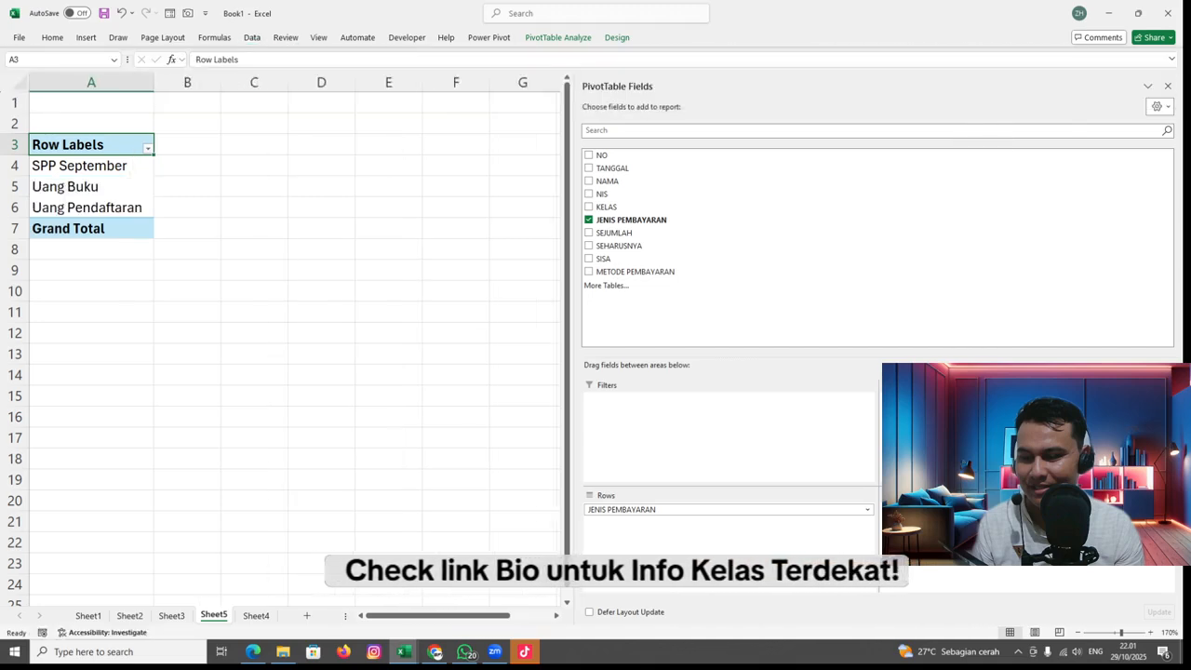
- Check the payment-type row labels, add SEJUMLAH as the summed value field, and select Uang Buku's sum in B5
left_click(91, 178)
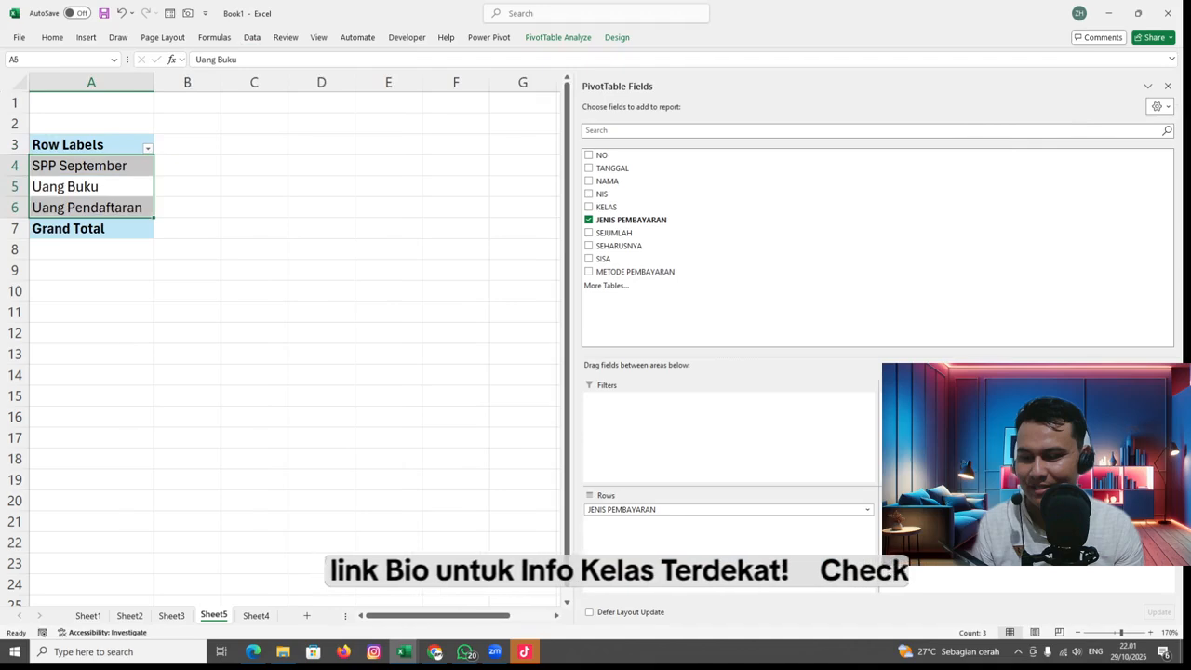
left_click(91, 165)
left_click(91, 186)
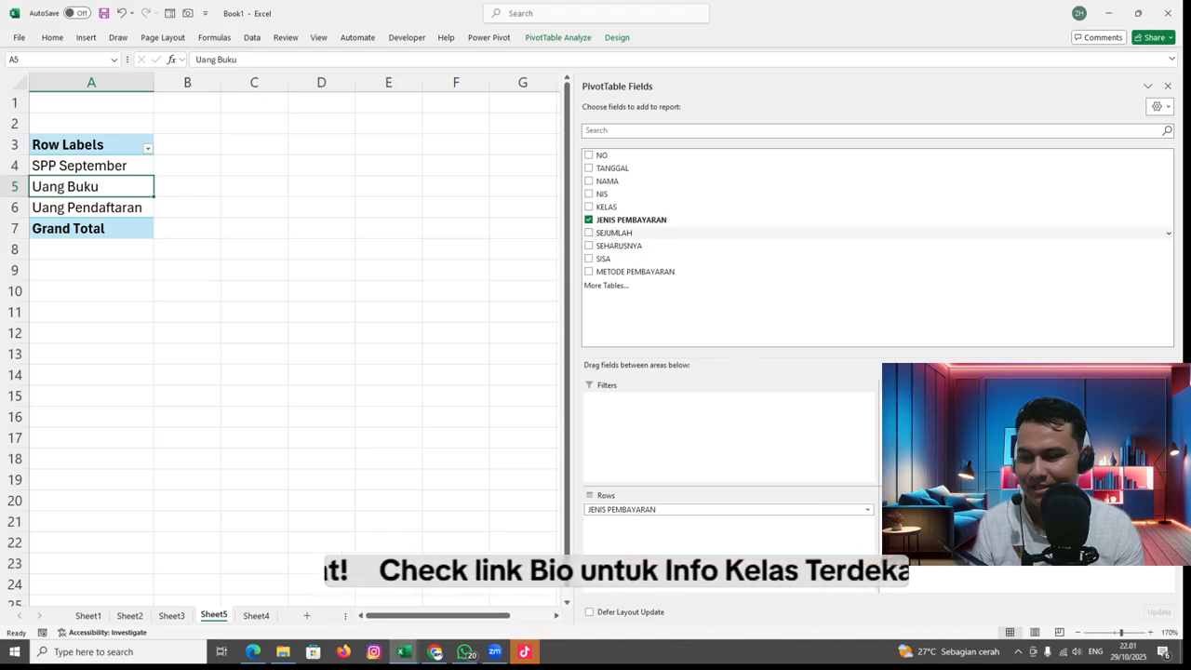
left_click(614, 233)
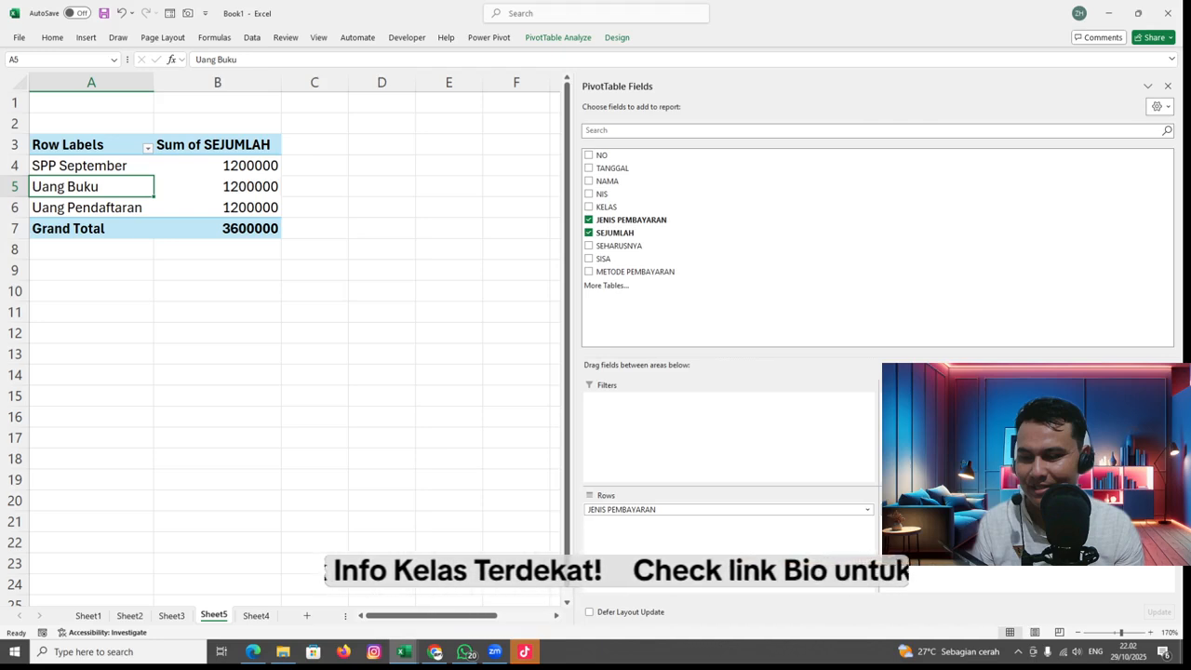
left_click(237, 186)
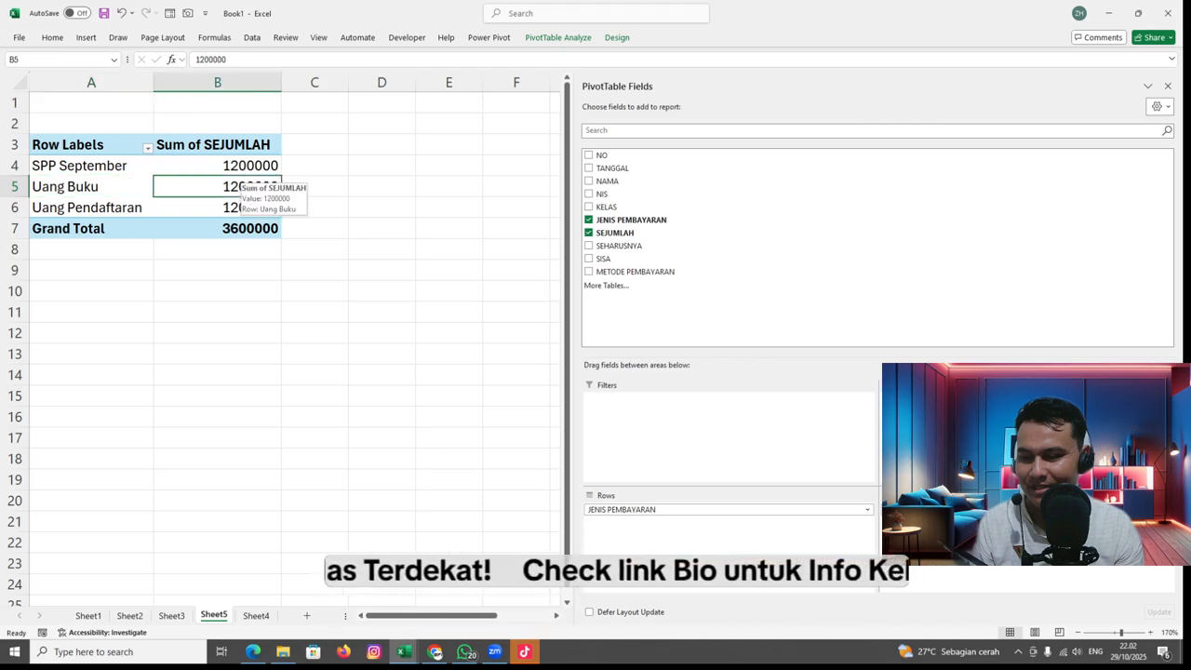
- Insert a Clustered Bar PivotChart based on the payment-type PivotTable
left_click(488, 37)
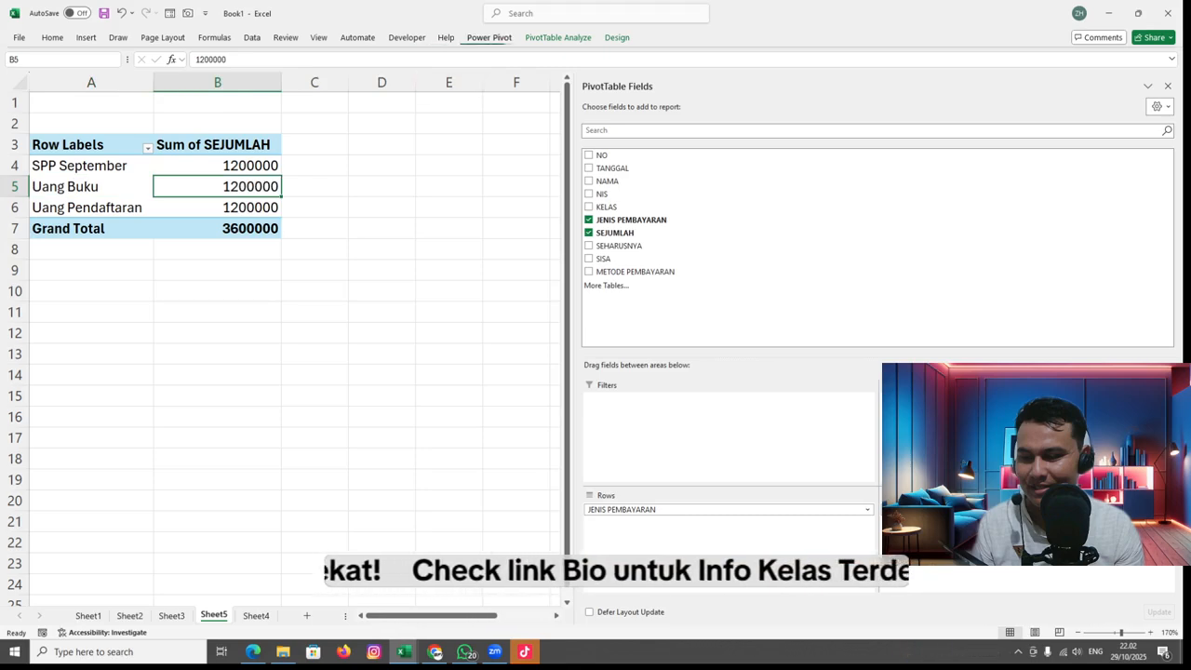
left_click(558, 37)
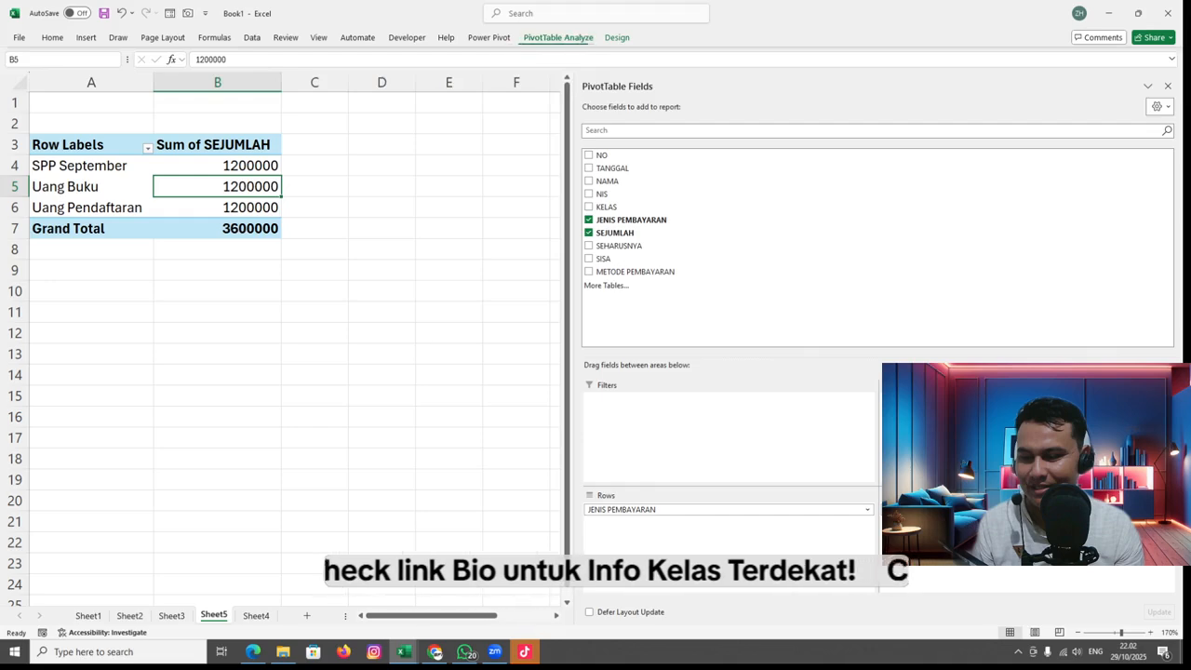
left_click(777, 67)
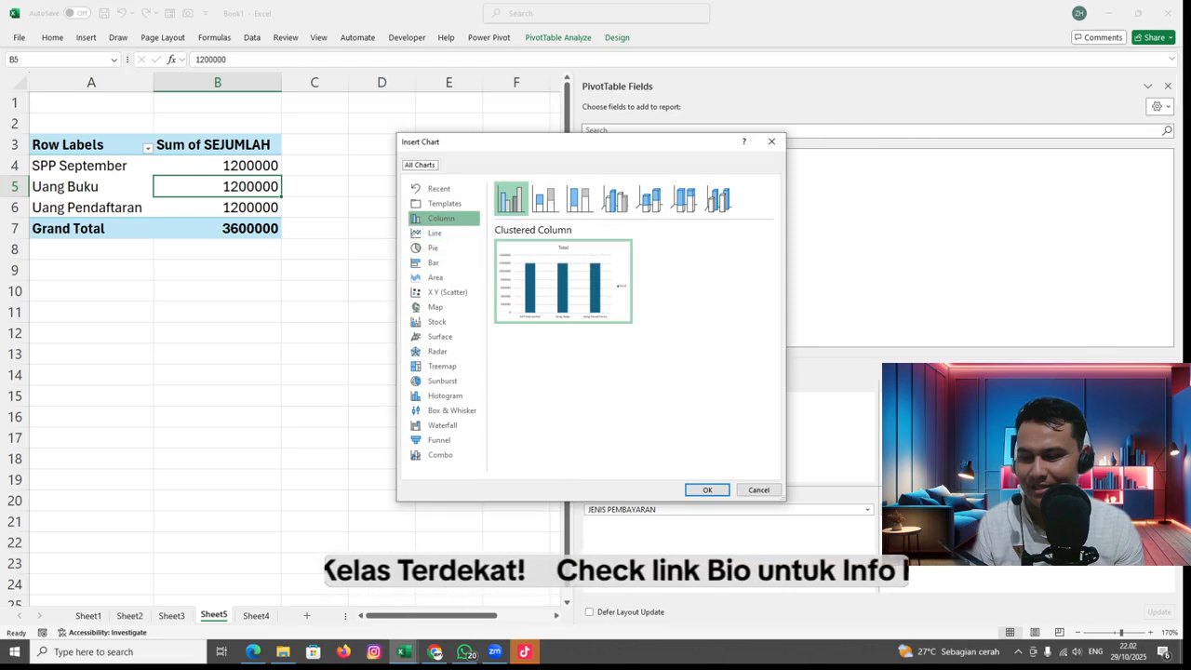
left_click(435, 262)
mouse_move(563, 282)
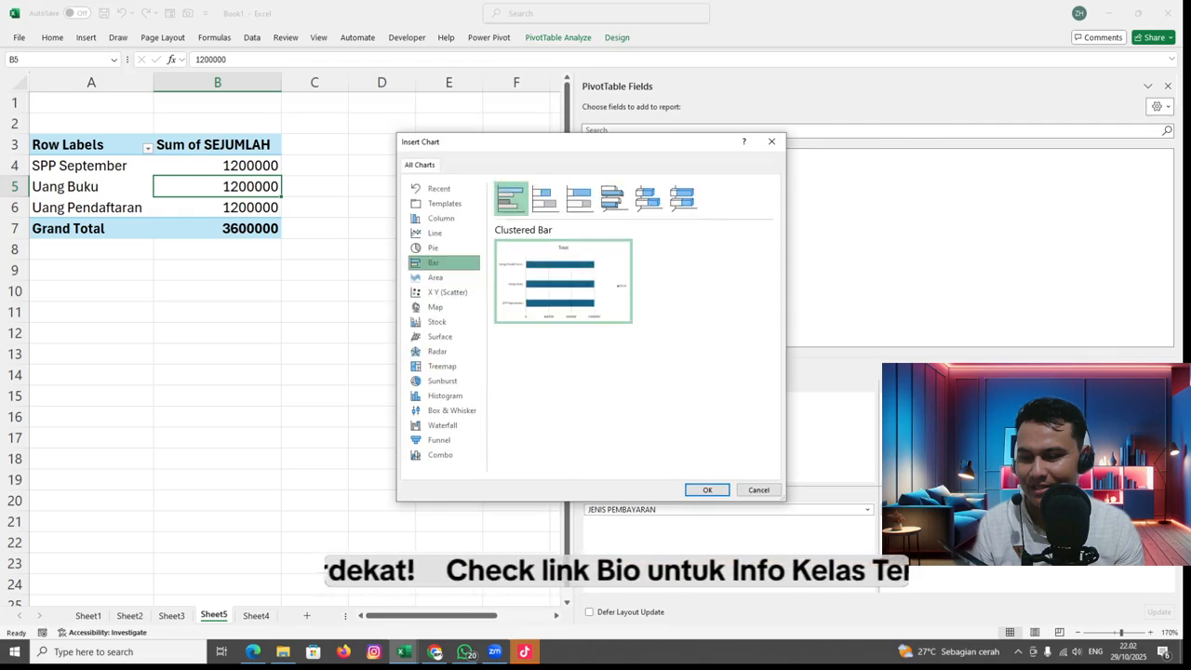
left_click(707, 490)
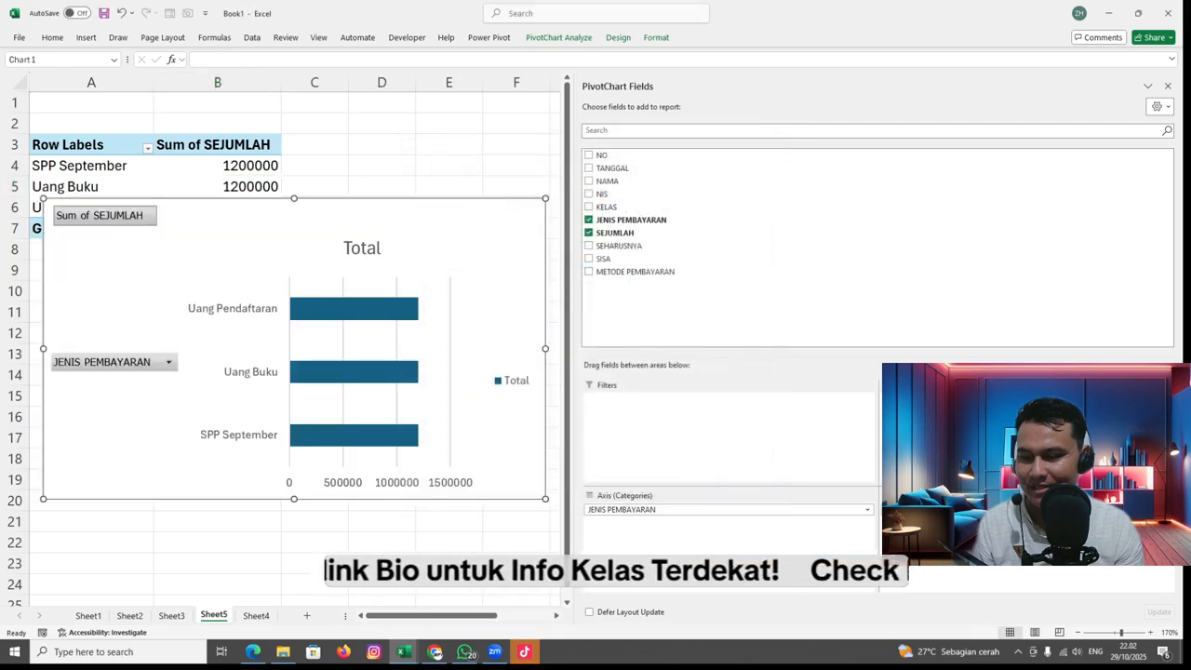
- Hide all field buttons on the PivotChart and delete its Total legend
right_click(124, 216)
left_click(198, 354)
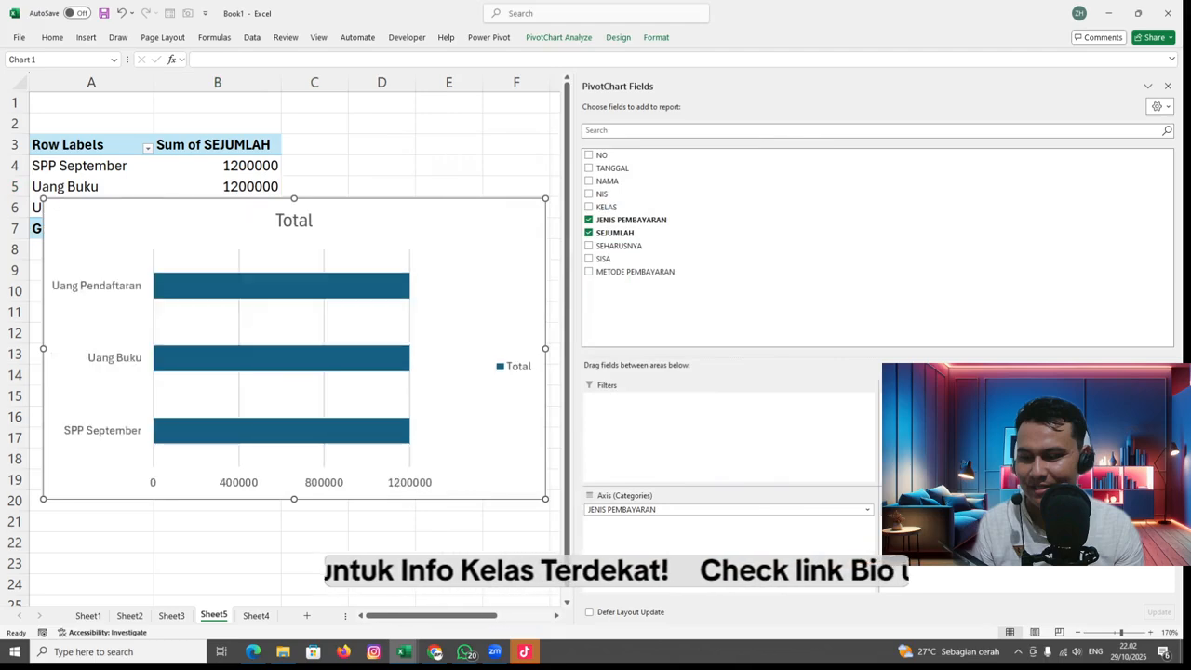
left_click(515, 367)
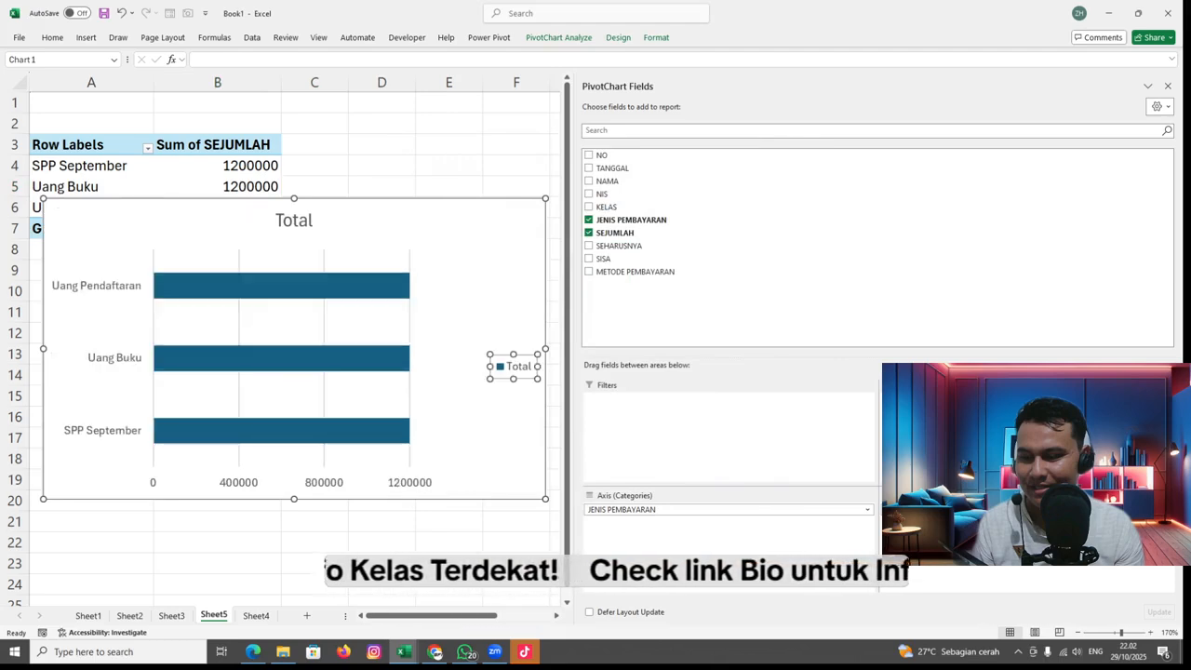
key("Delete")
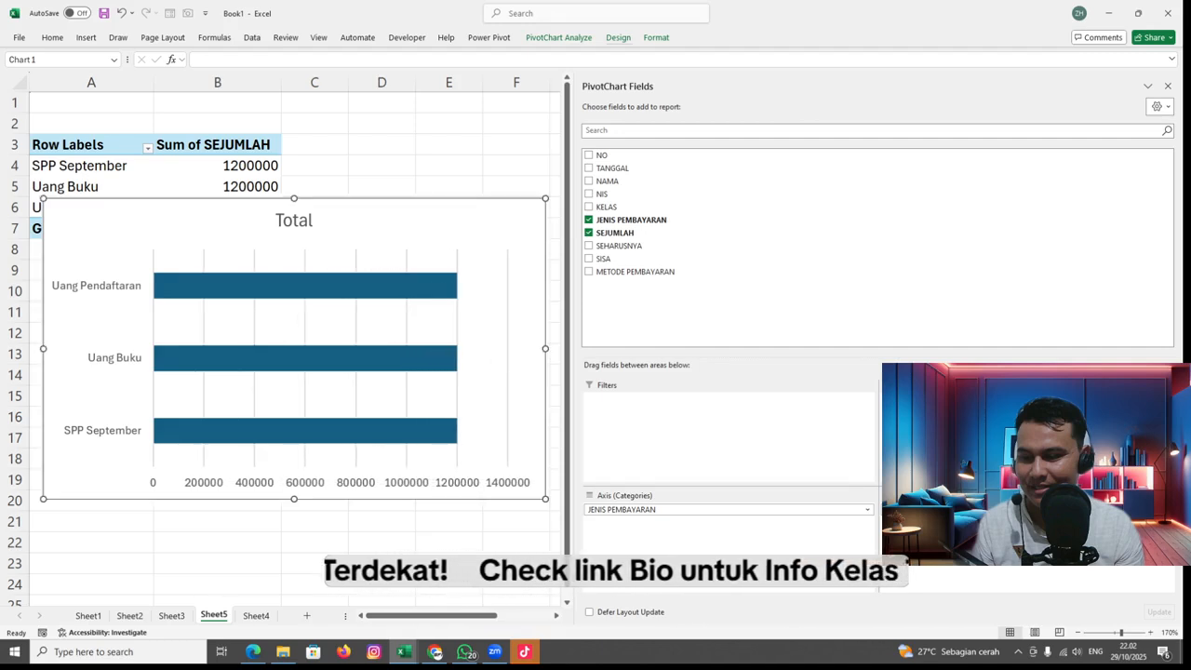
- Apply the last chart style in the style gallery to the bar PivotChart
left_click(617, 37)
left_click(566, 73)
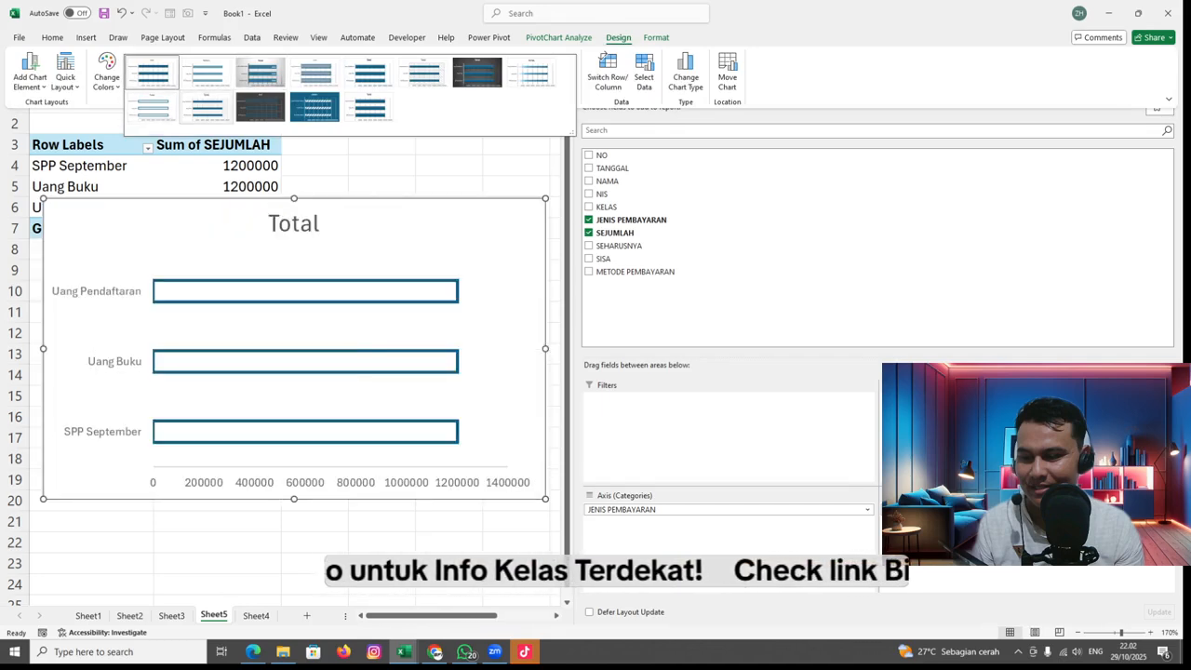
left_click(369, 108)
left_click(362, 209)
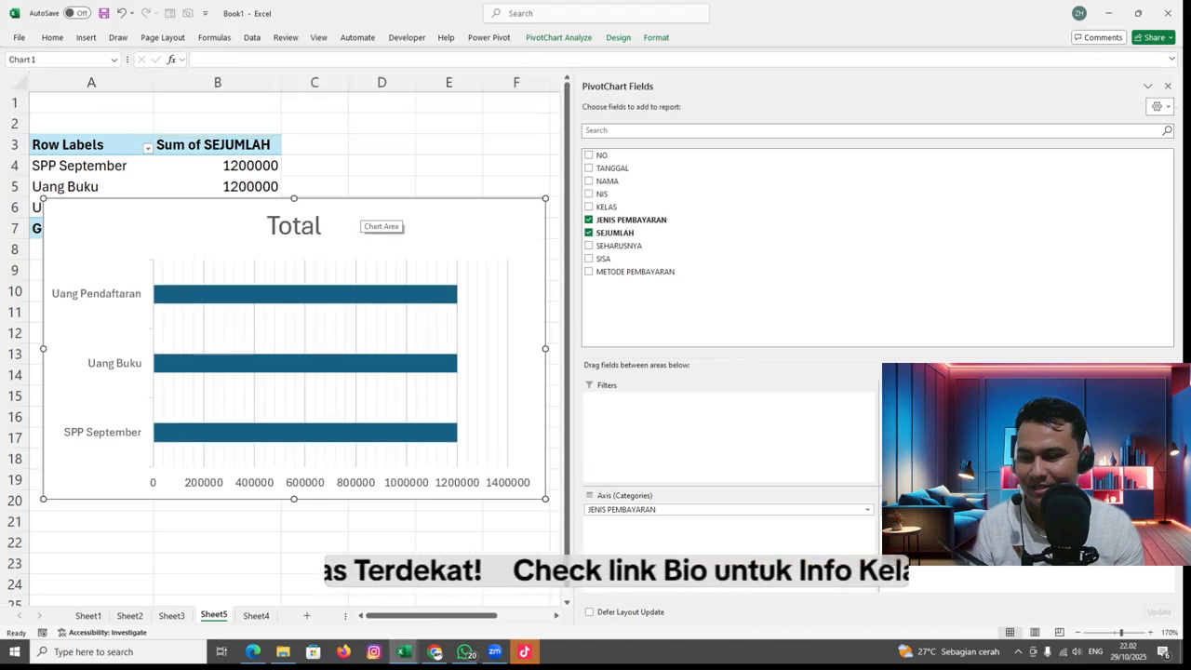
- Switch to the SMART SCHOOL PAY - r9 workbook and compare its Home dashboard charts with the PivotTables on the Pivot sheet
left_click(404, 651)
left_click(338, 603)
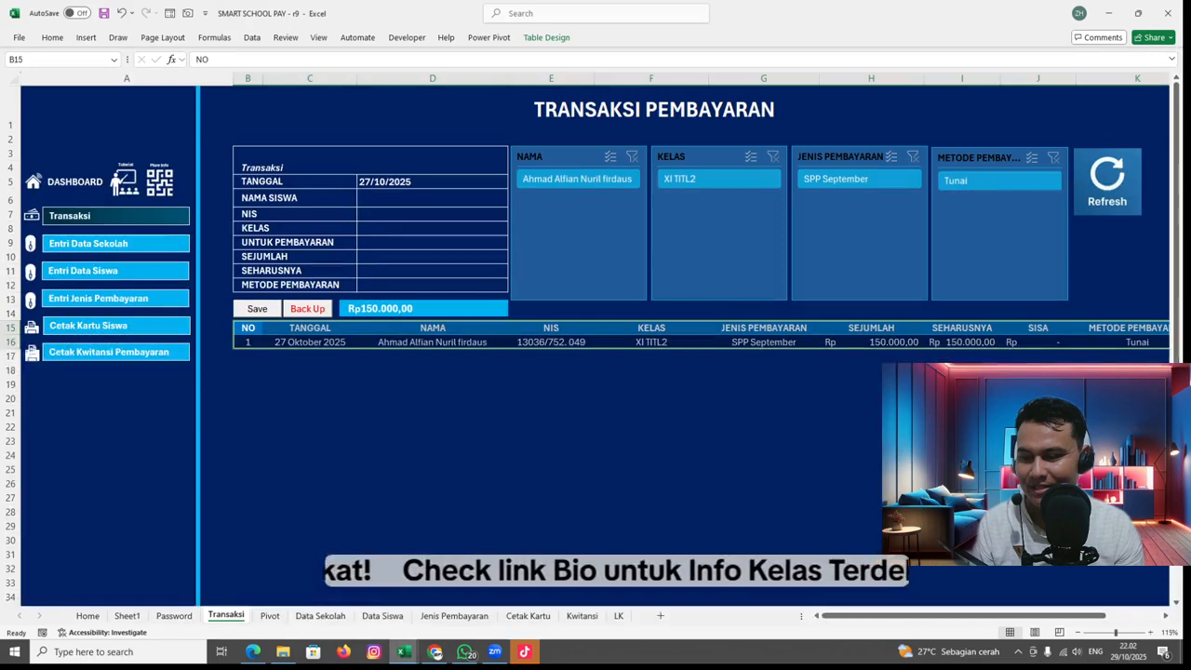
left_click(75, 181)
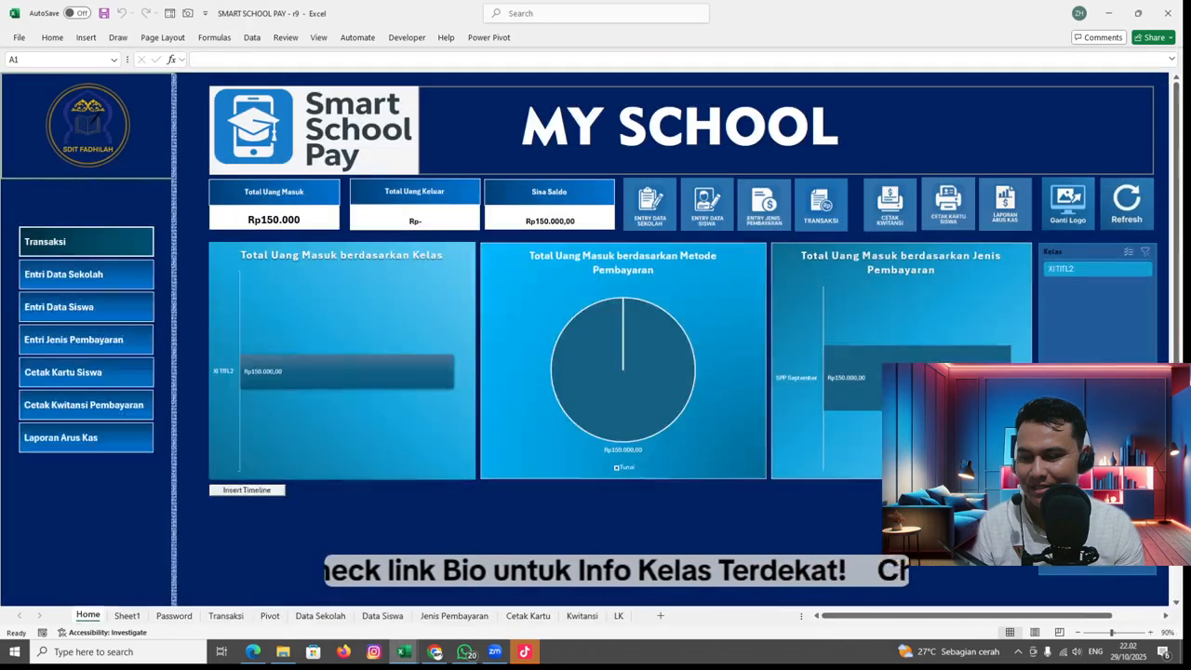
left_click(269, 615)
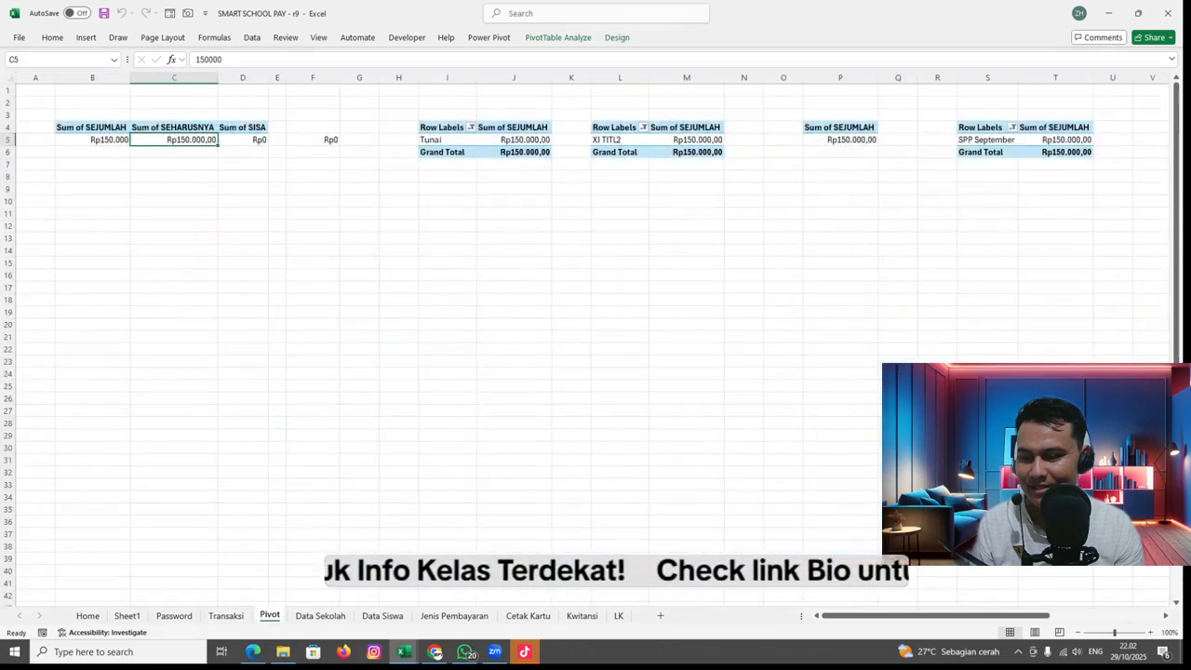
left_click(87, 615)
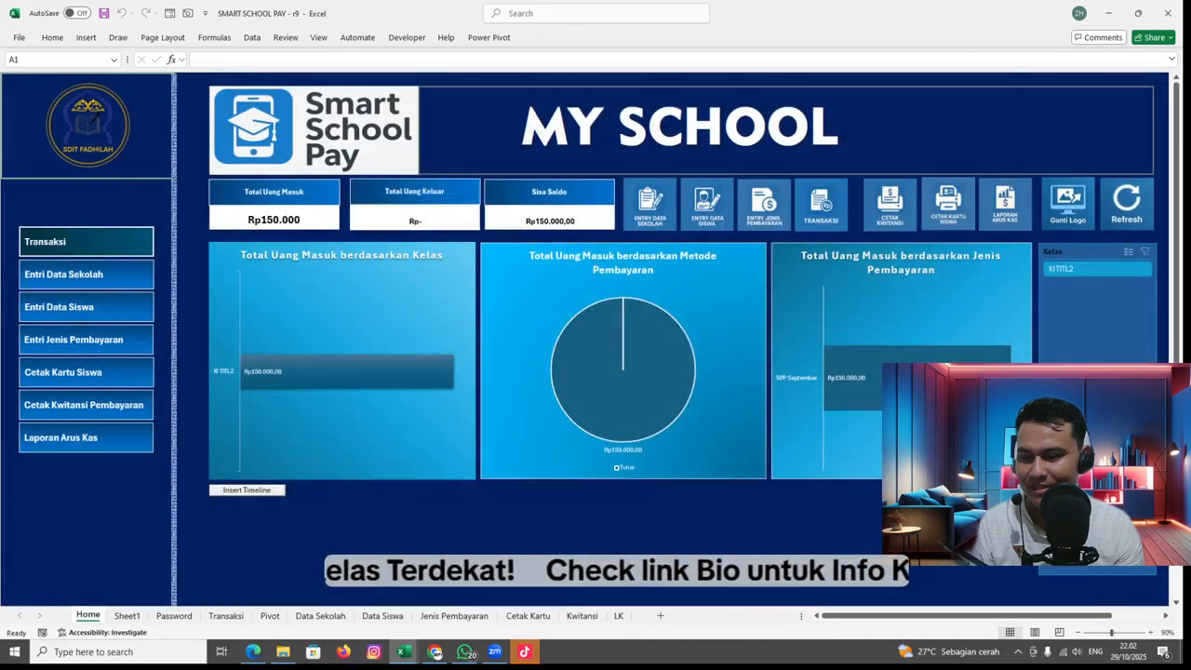
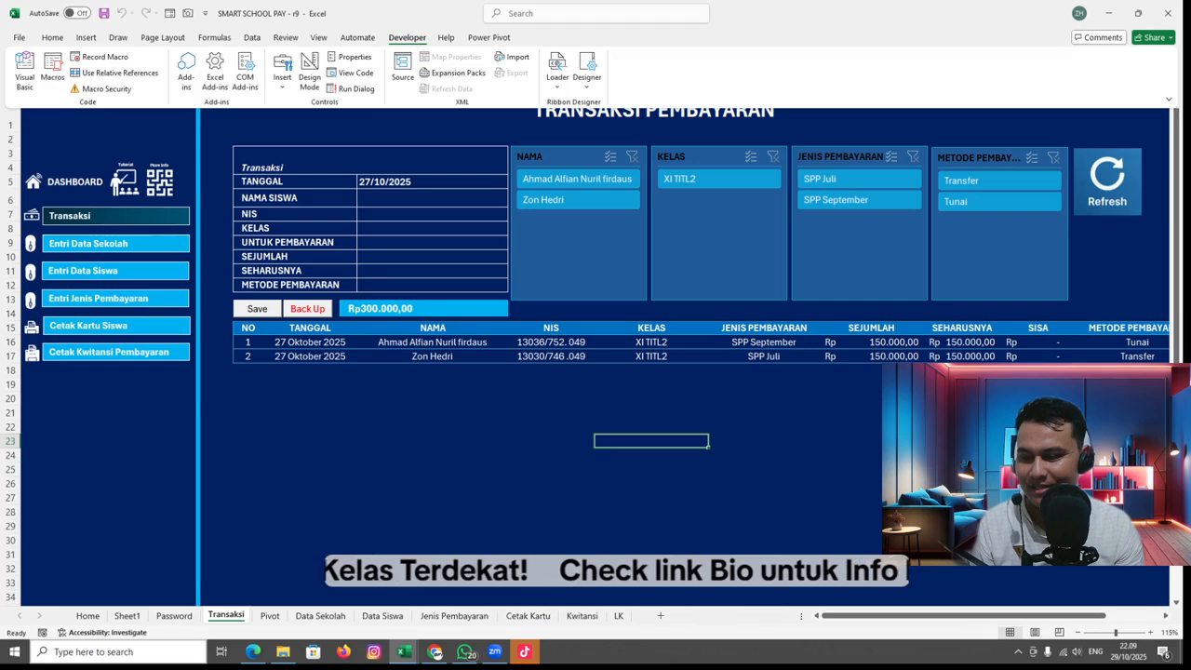
key("Escape")
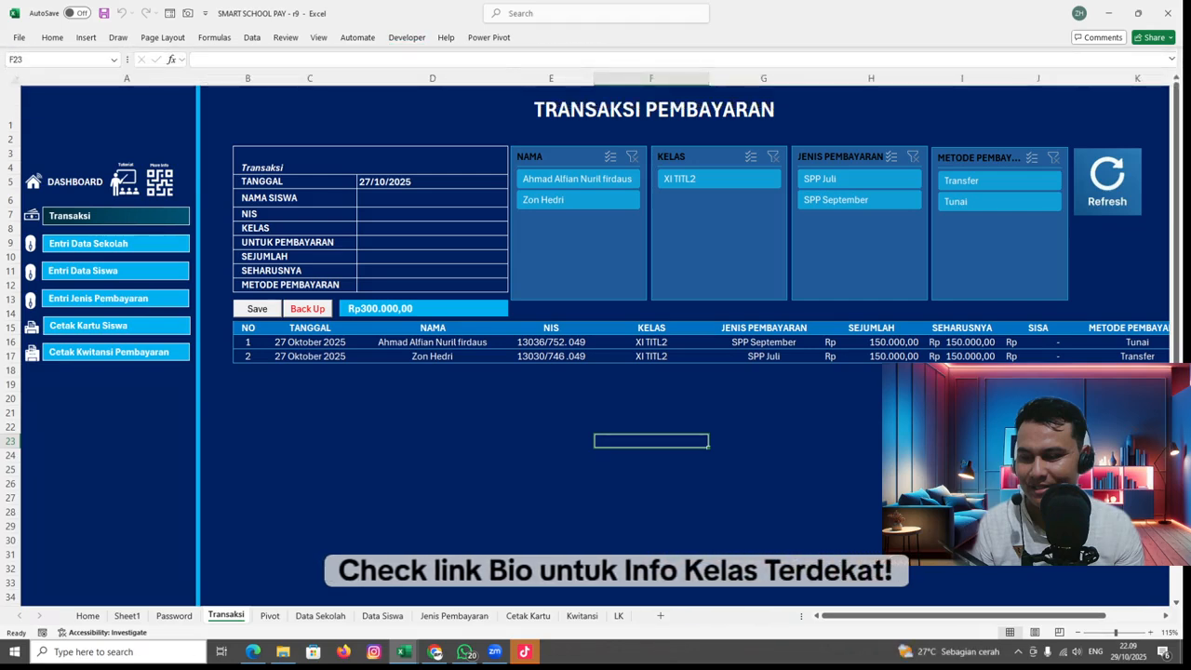
left_click(433, 427)
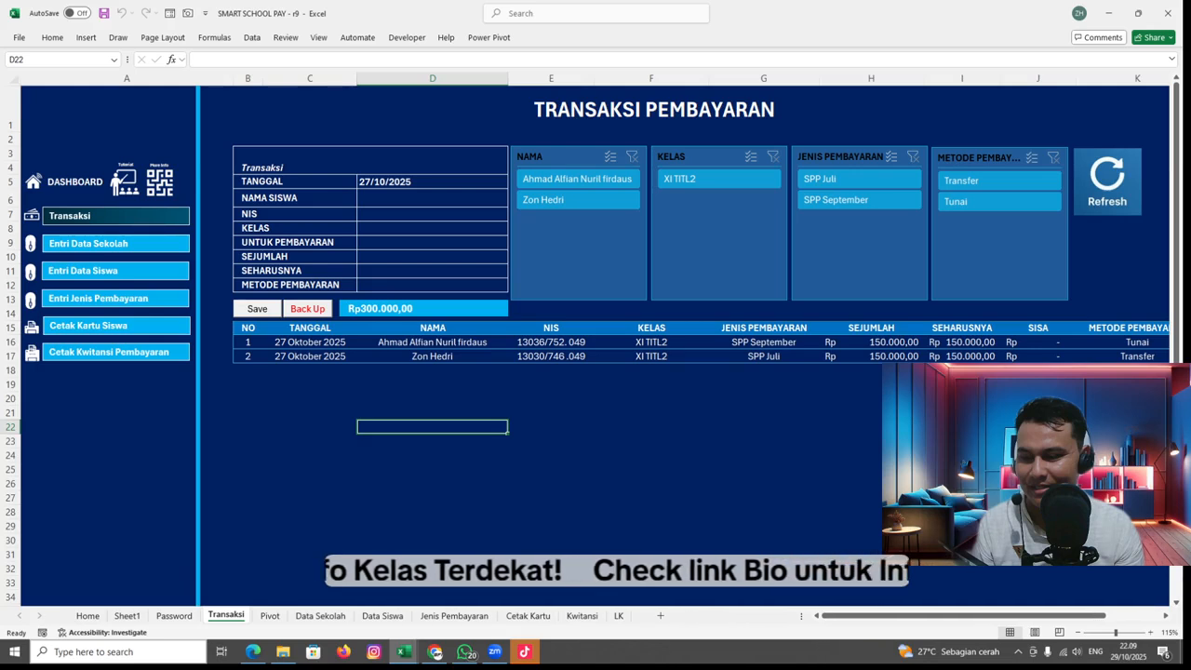
left_click(651, 412)
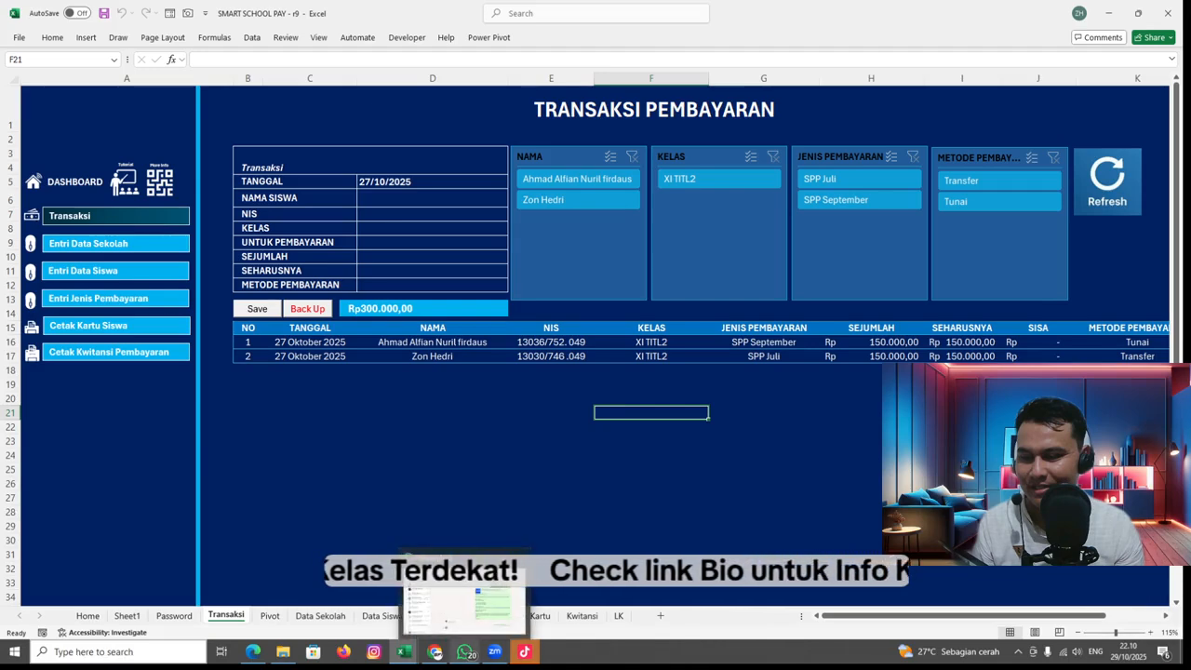
- Switch to the Book1 workbook, open the transaction table on Sheet4, and select the empty cell D29
left_click(464, 652)
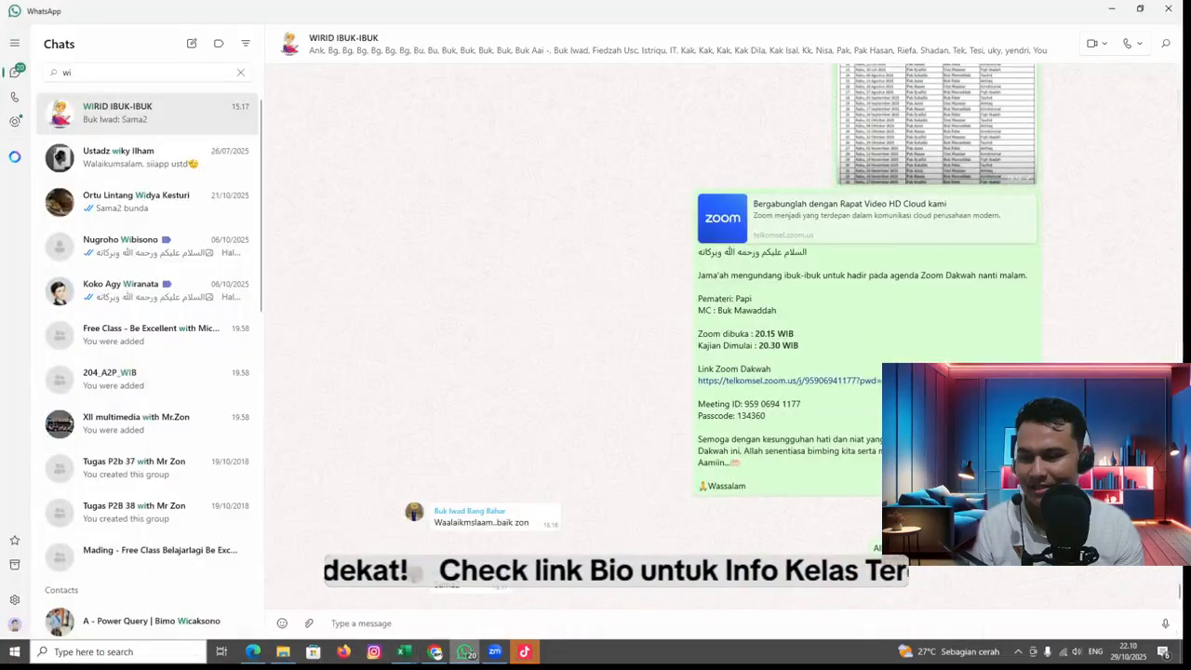
left_click(402, 651)
left_click(469, 607)
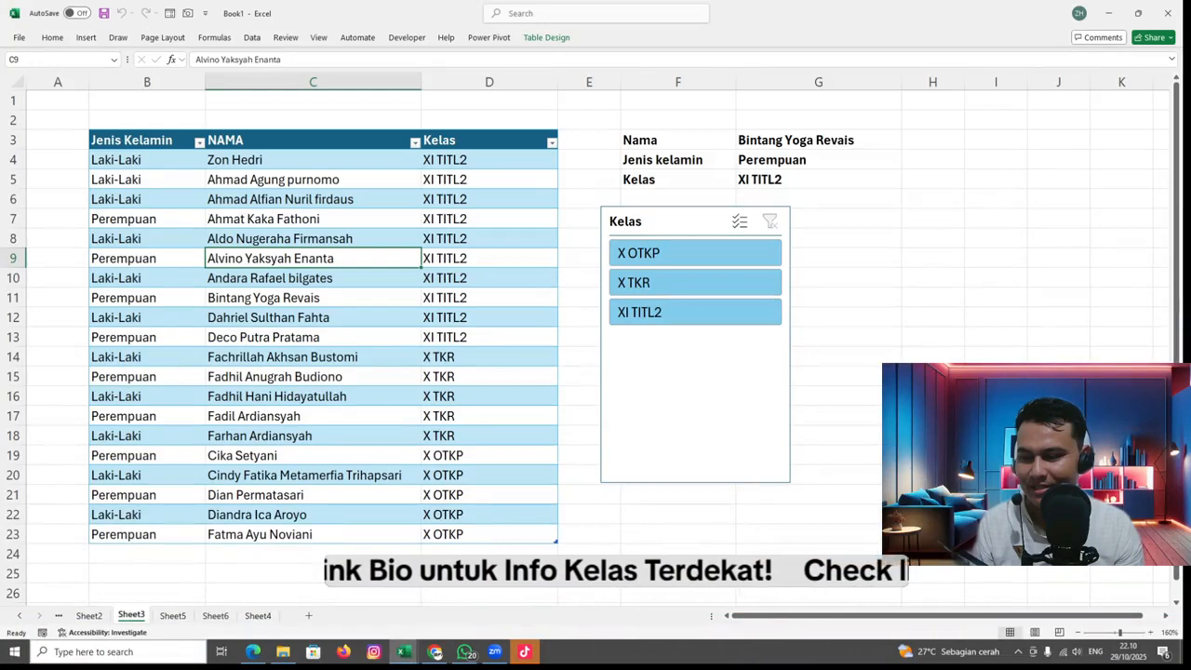
left_click(258, 616)
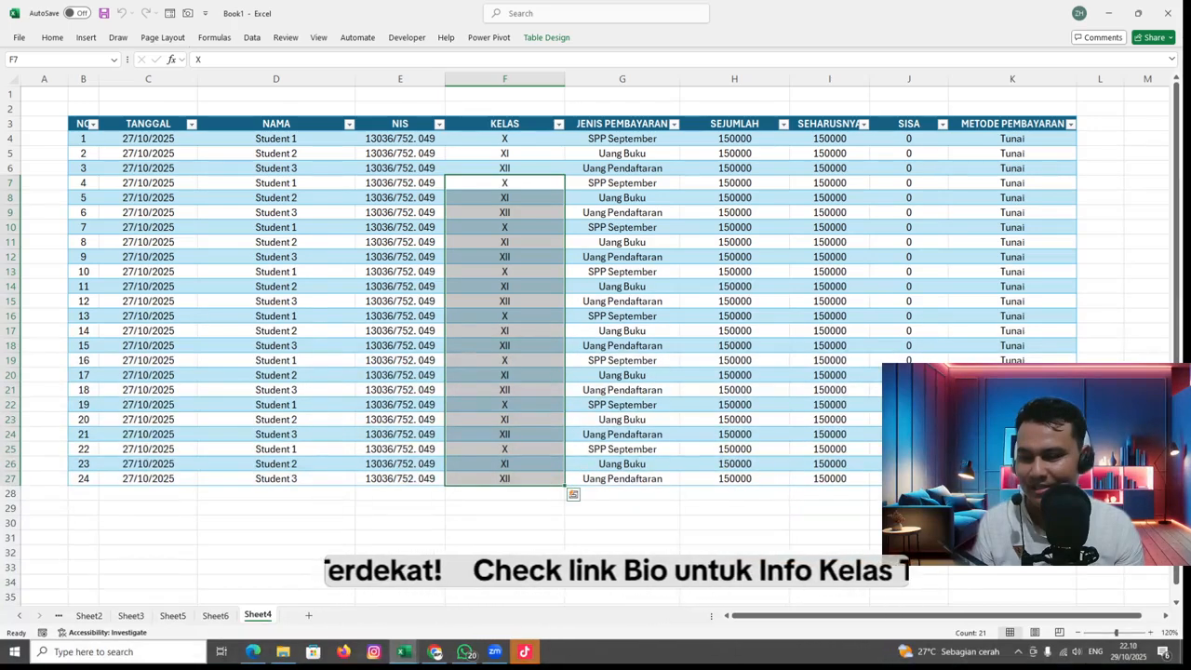
left_click(277, 508)
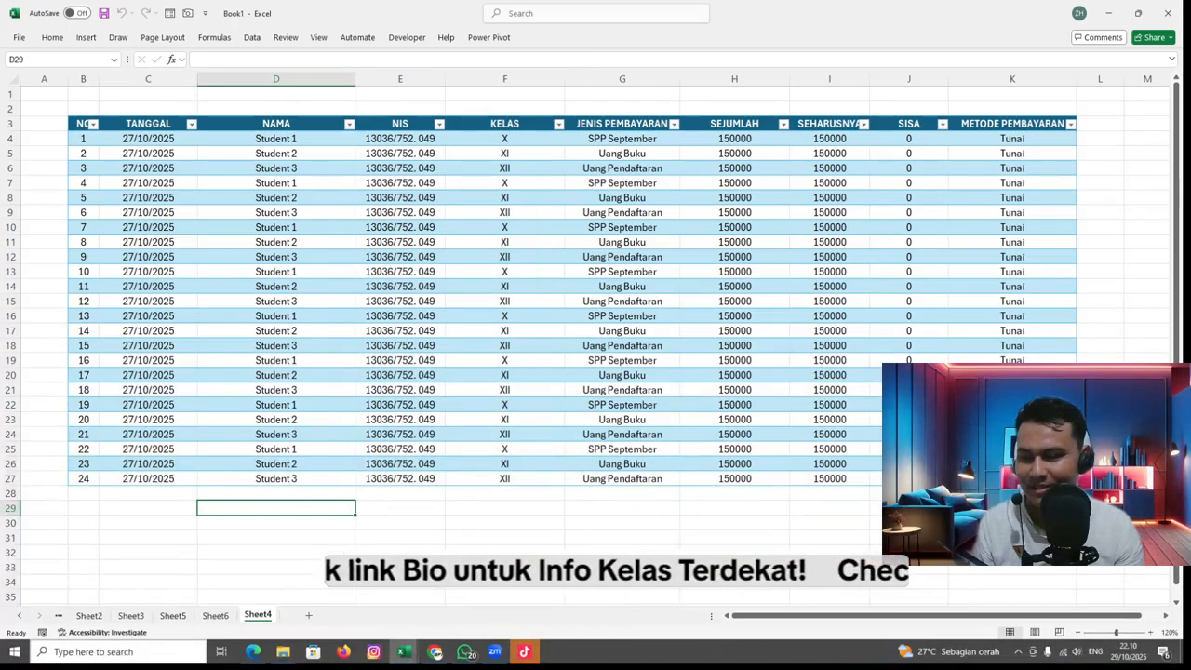
- Delete columns H through K, from SEJUMLAH to METODE PEMBAYARAN, from the Sheet4 table
left_click_drag(734, 80, 1000, 79)
right_click(1000, 80)
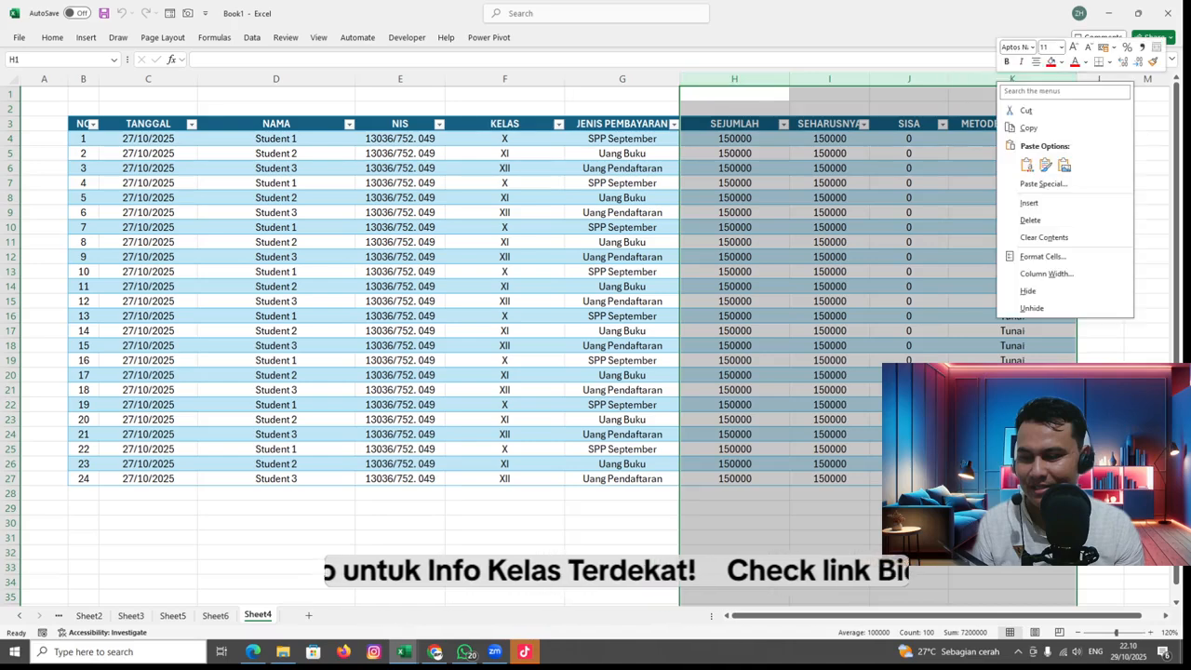
left_click(1030, 219)
left_click(845, 271)
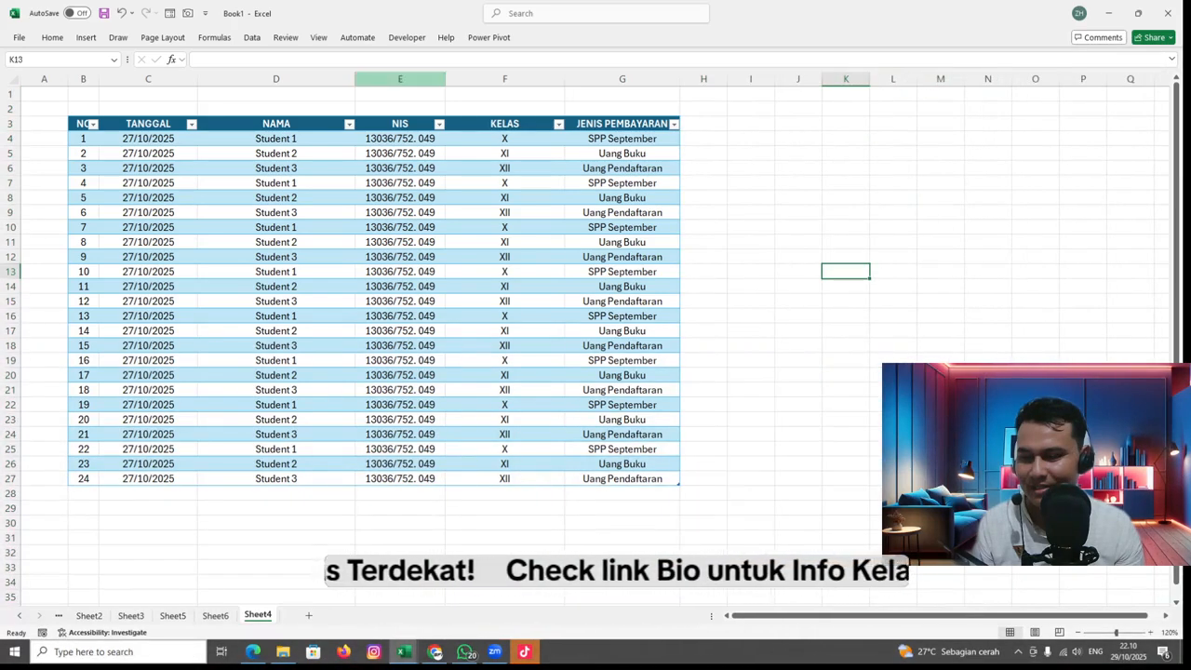
- Delete the NIS and JENIS PEMBAYARAN columns, leaving NO, TANGGAL, NAMA and KELAS in the table
left_click(401, 79)
right_click(398, 80)
left_click(429, 217)
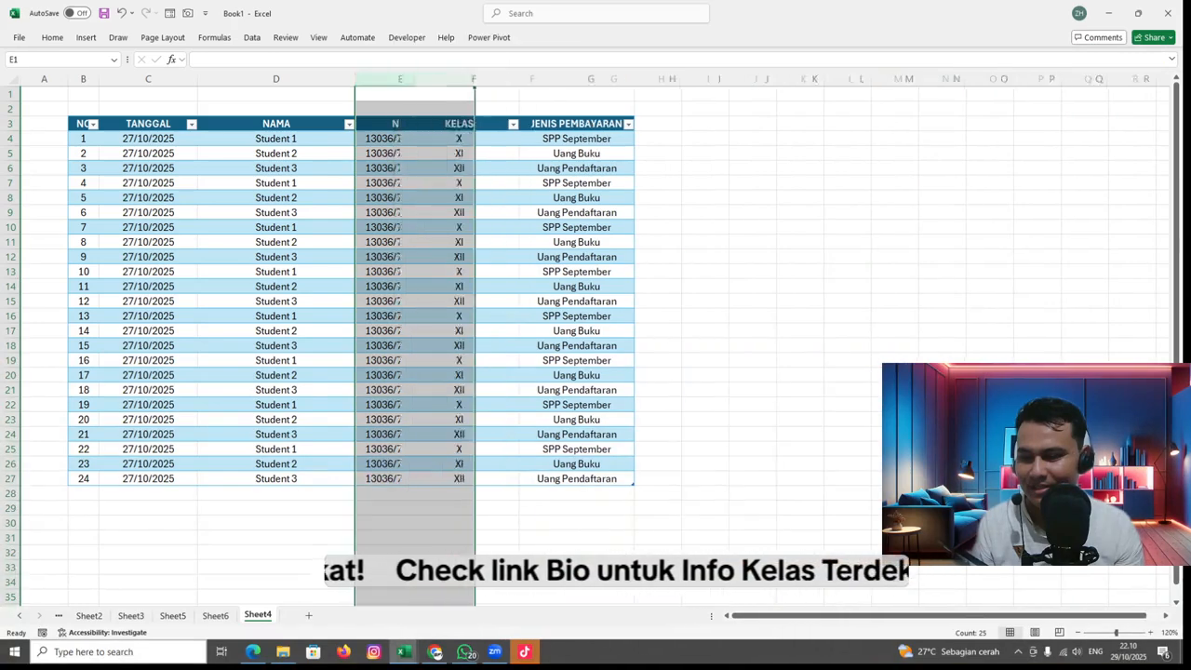
left_click(530, 79)
right_click(521, 82)
left_click(549, 78)
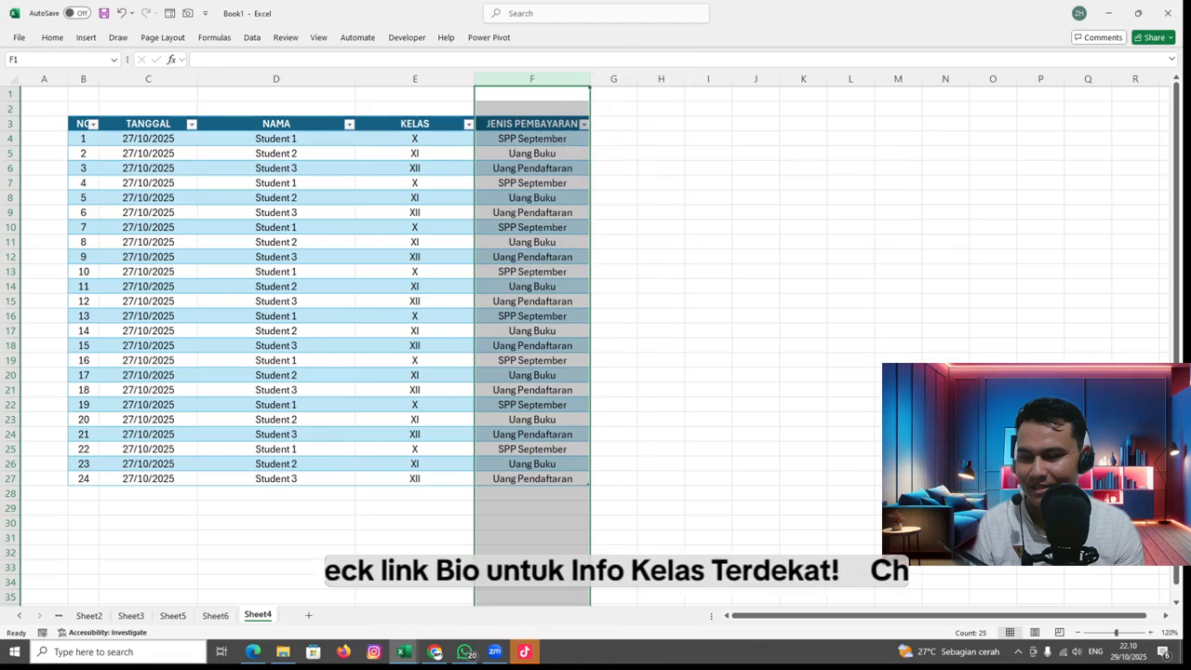
right_click(550, 77)
left_click(585, 215)
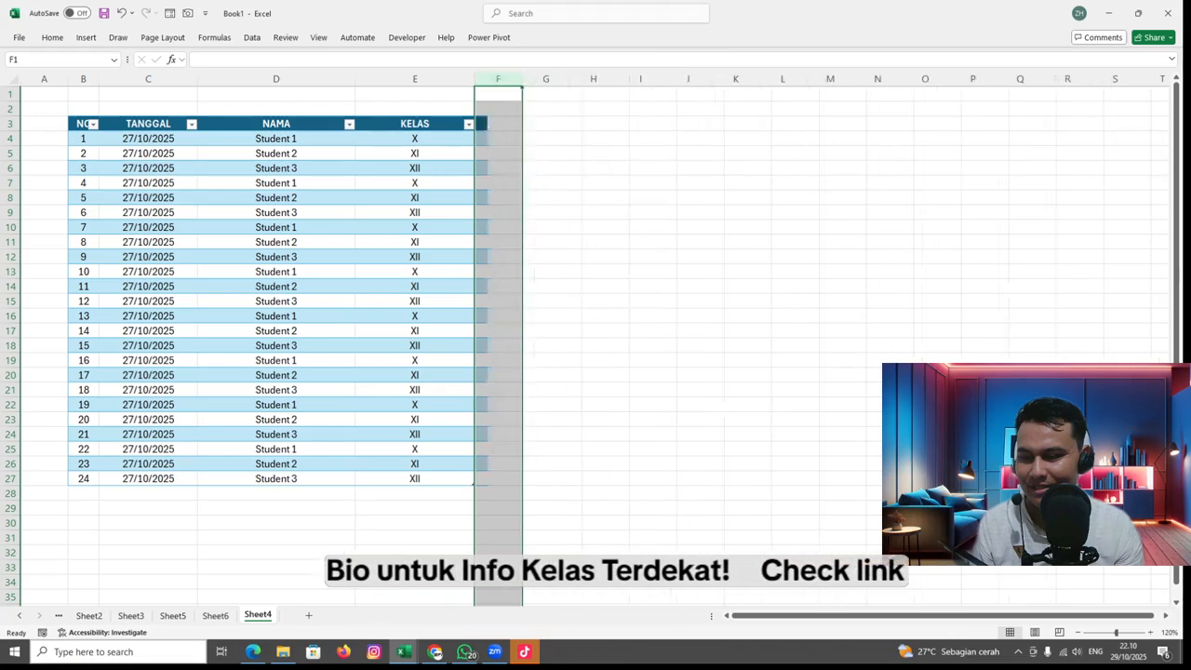
left_click(688, 241)
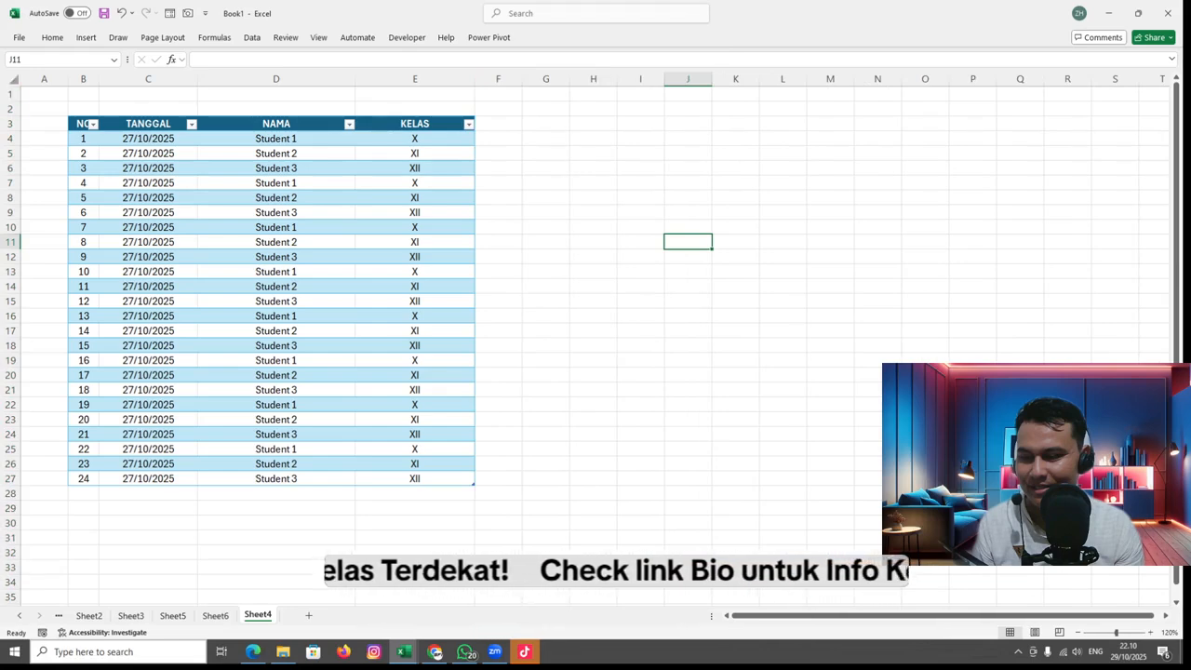
- Insert six blank rows above the Sheet4 table to make room for an input form
left_click_drag(10, 94, 11, 168)
right_click(10, 168)
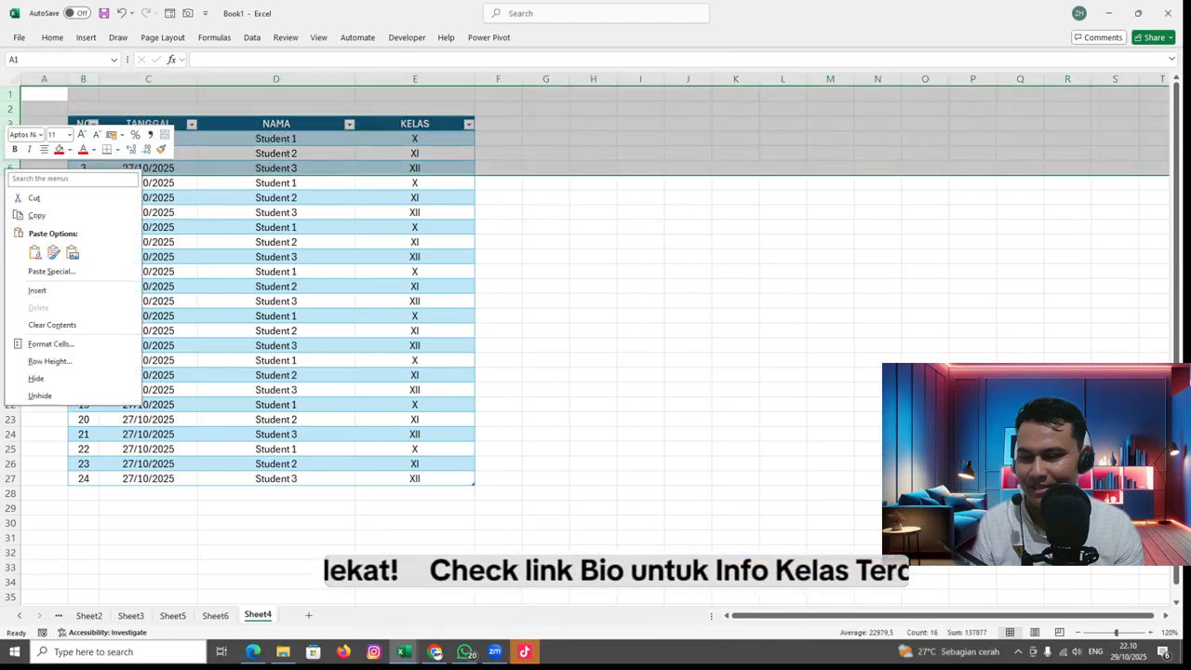
left_click(56, 290)
left_click(593, 257)
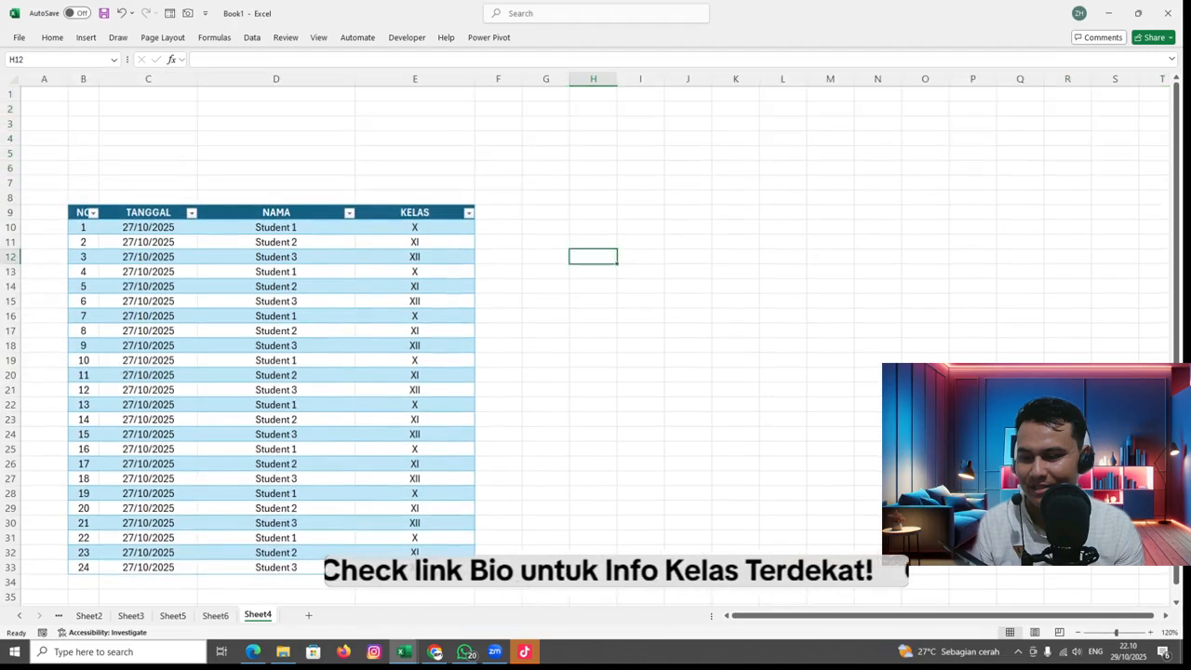
- Enter the form labels Nama in D3 and Kelas in D4
left_click(147, 124)
left_click(277, 124)
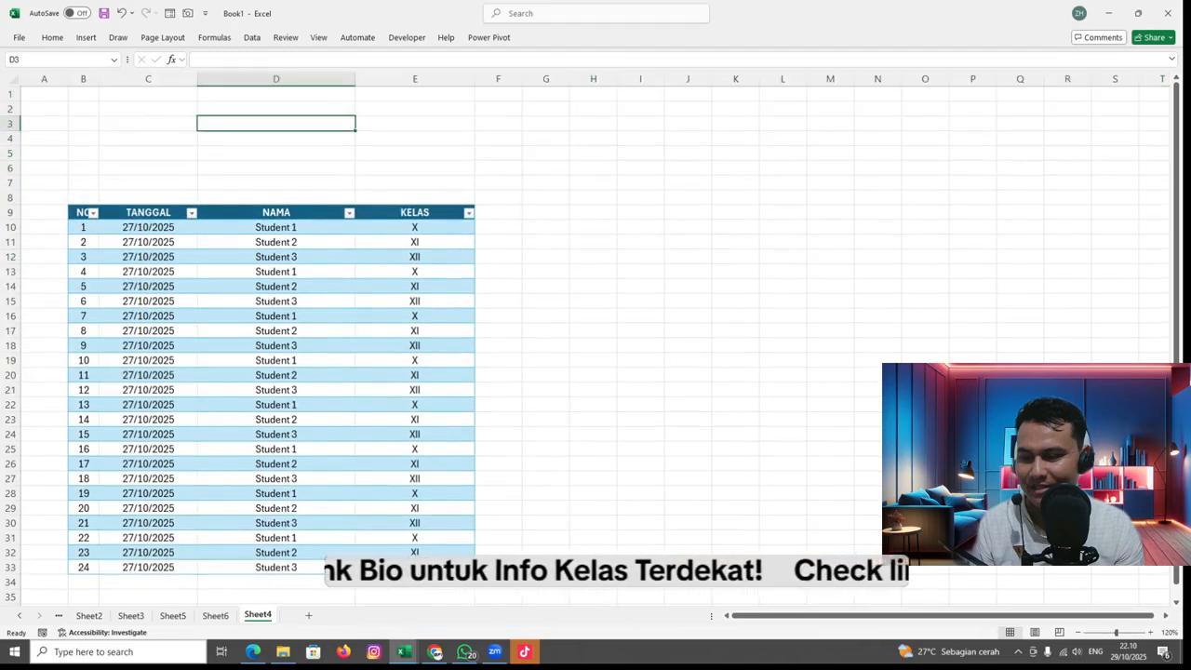
type("Nama")
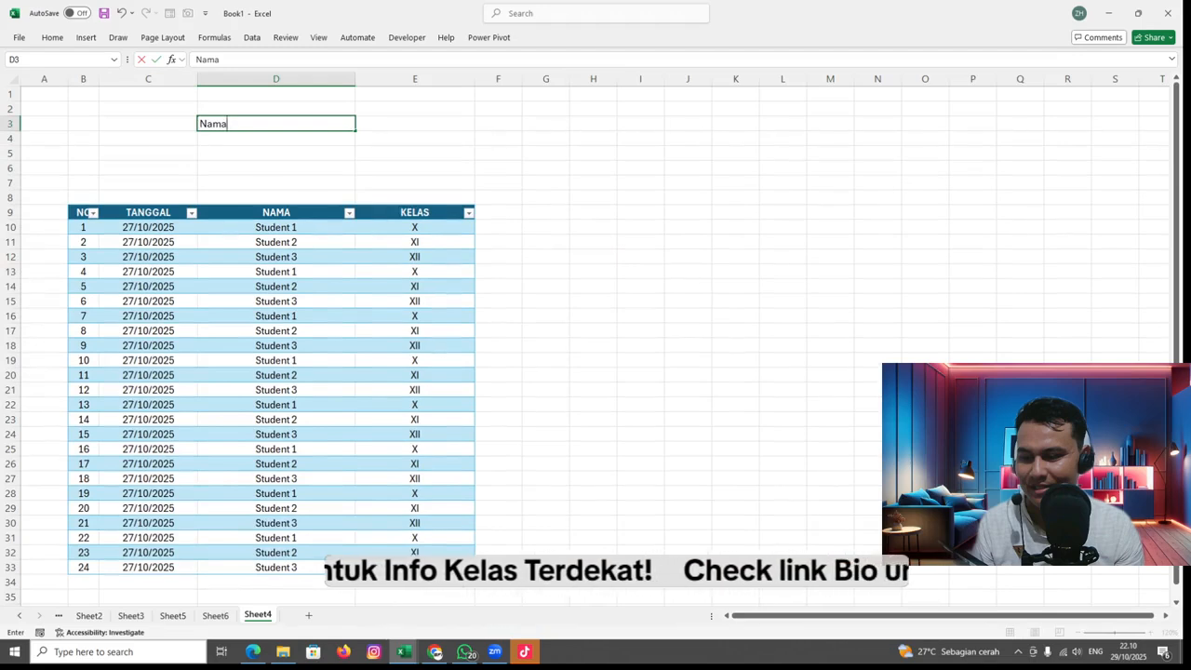
key("Return")
type("Kelas")
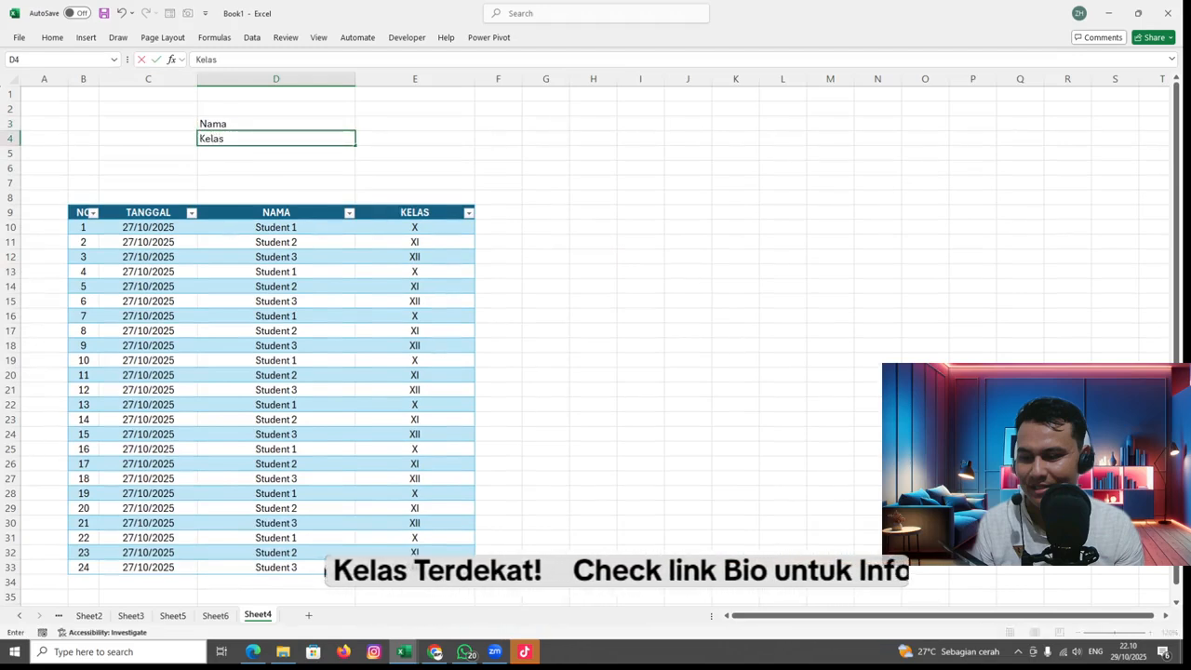
left_click(545, 213)
left_click(414, 123)
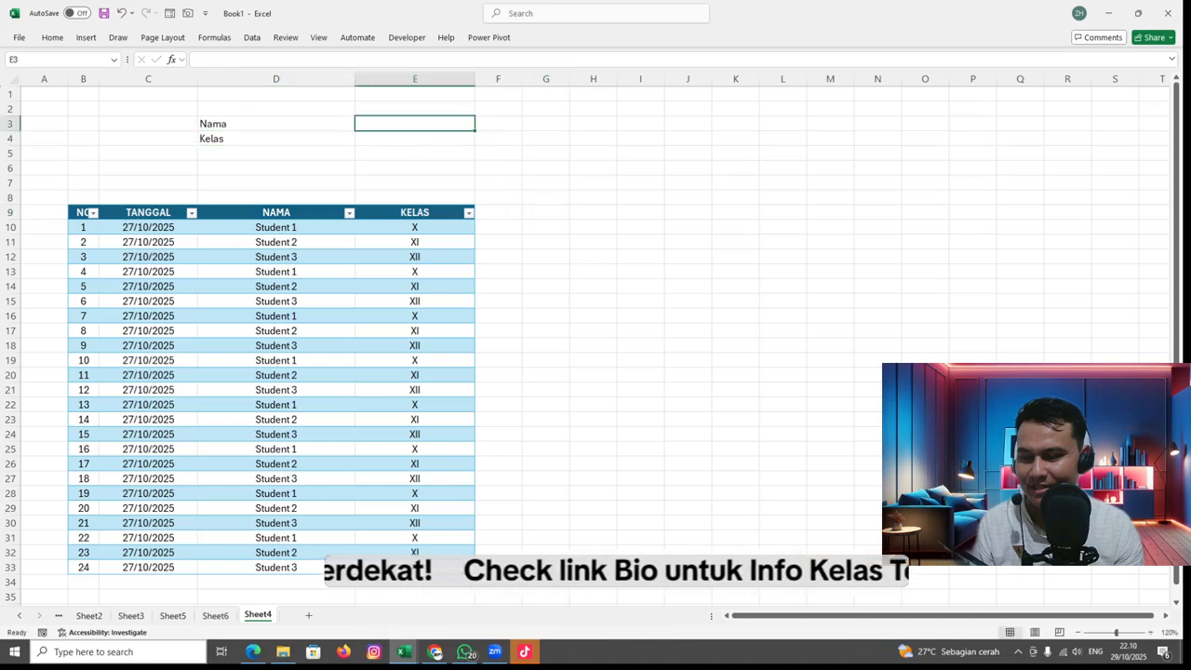
left_click(415, 139)
left_click(415, 124)
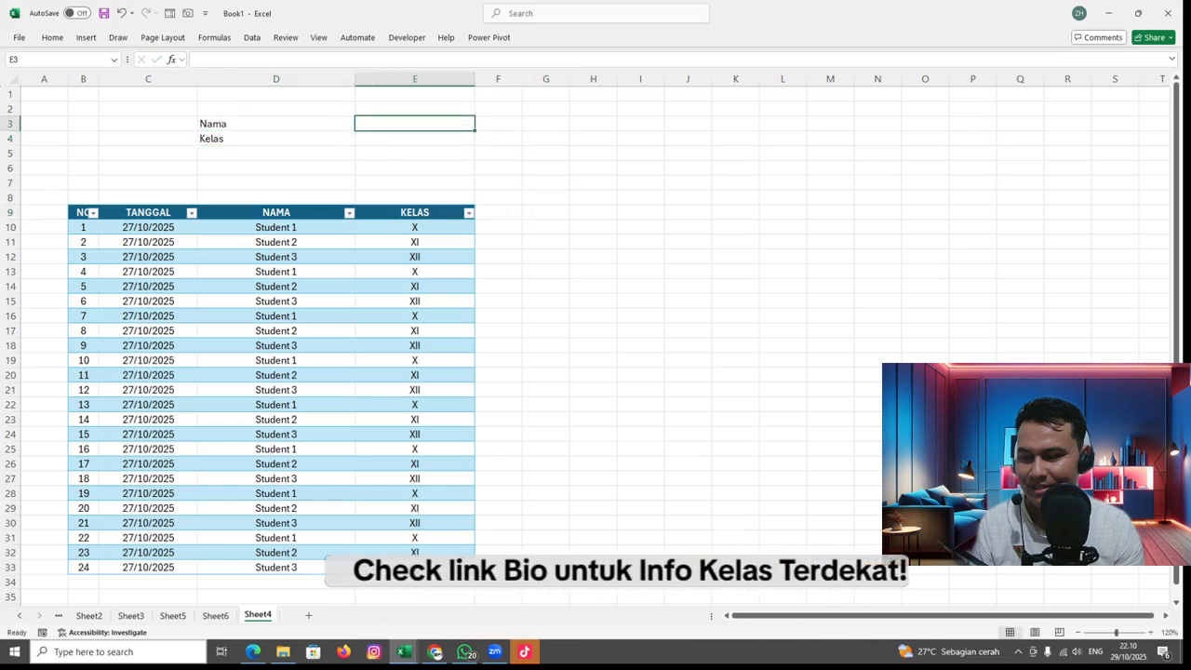
left_click(415, 153)
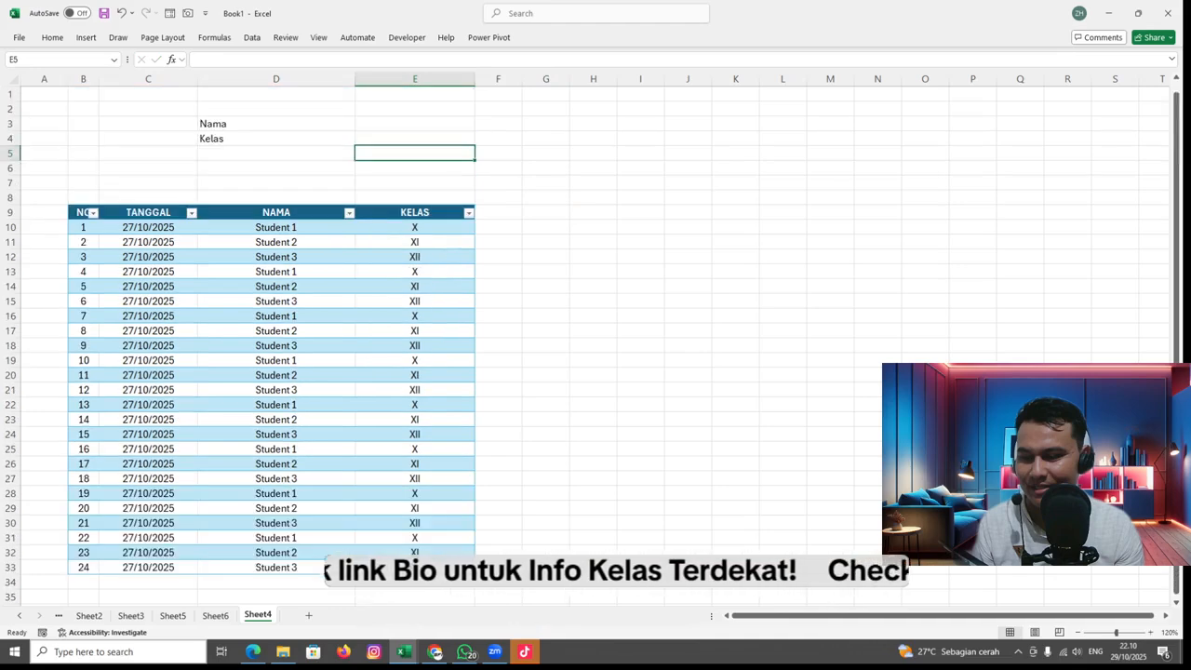
left_click_drag(83, 242, 415, 567)
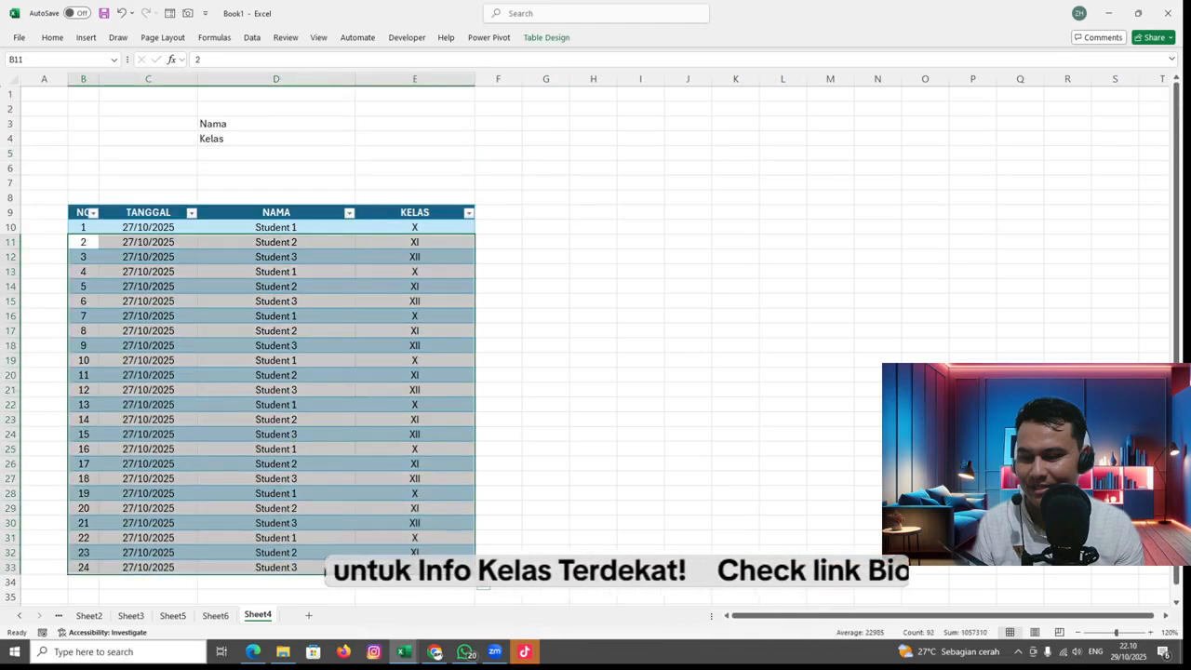
- Widen column B slightly so the NO header is clear of its filter arrow
left_click(593, 463)
left_click_drag(98, 79, 108, 78)
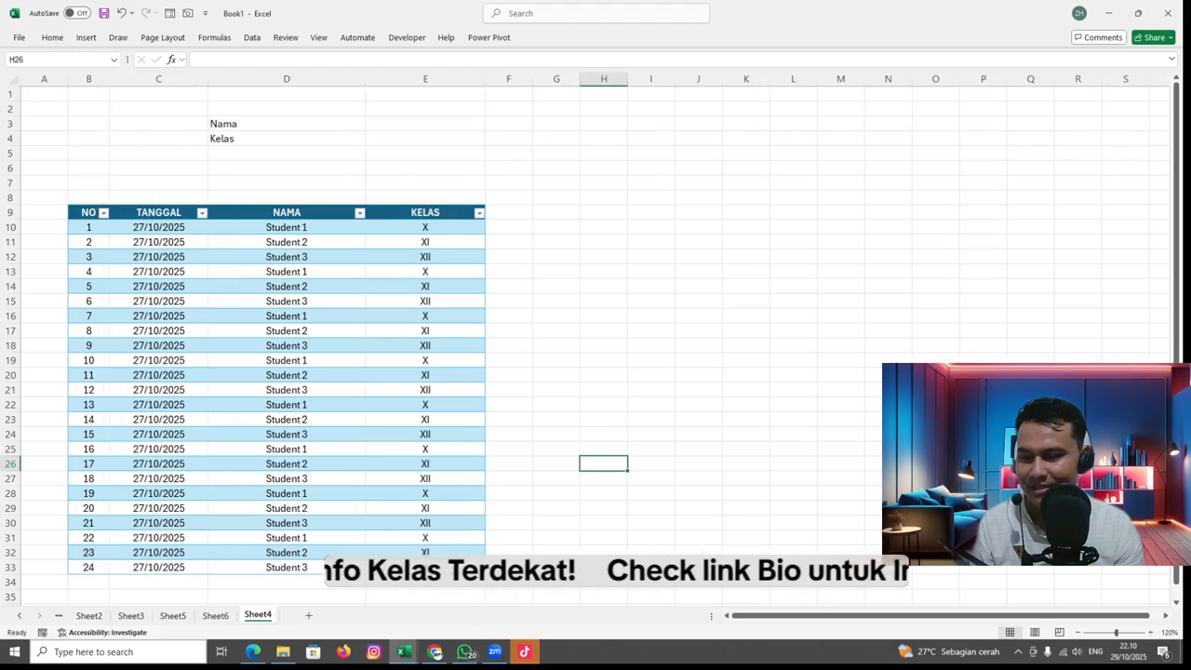
left_click(425, 213)
- Apply all borders to the form range D3:E4
left_click_drag(287, 124, 425, 139)
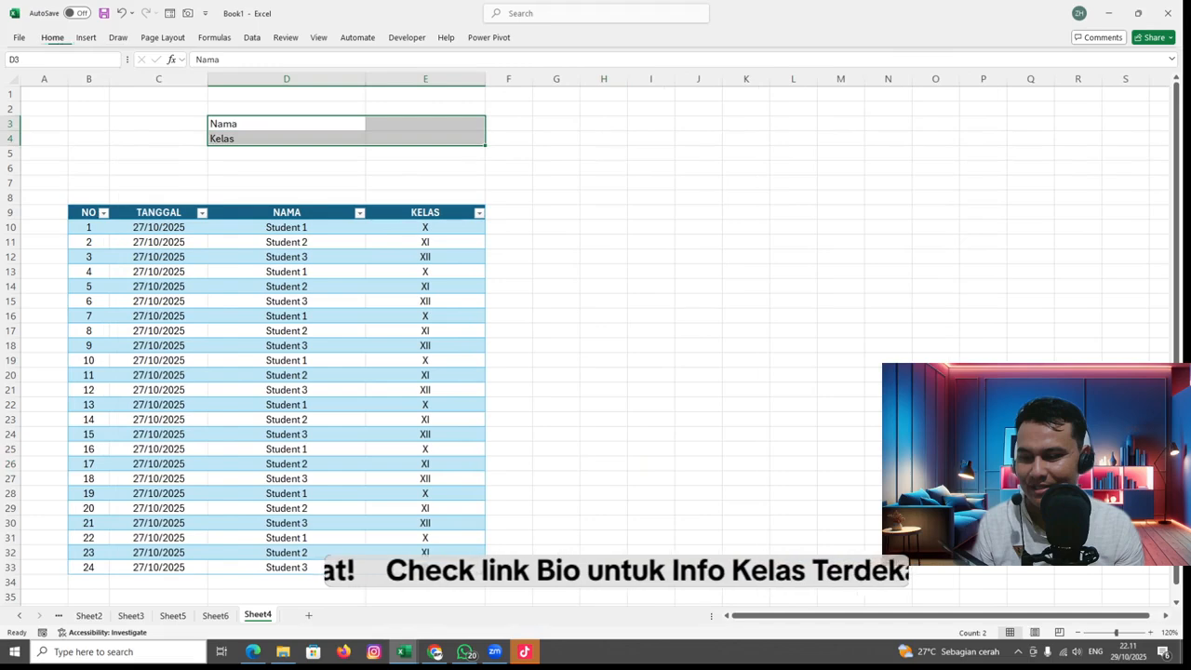
left_click(52, 38)
left_click(194, 81)
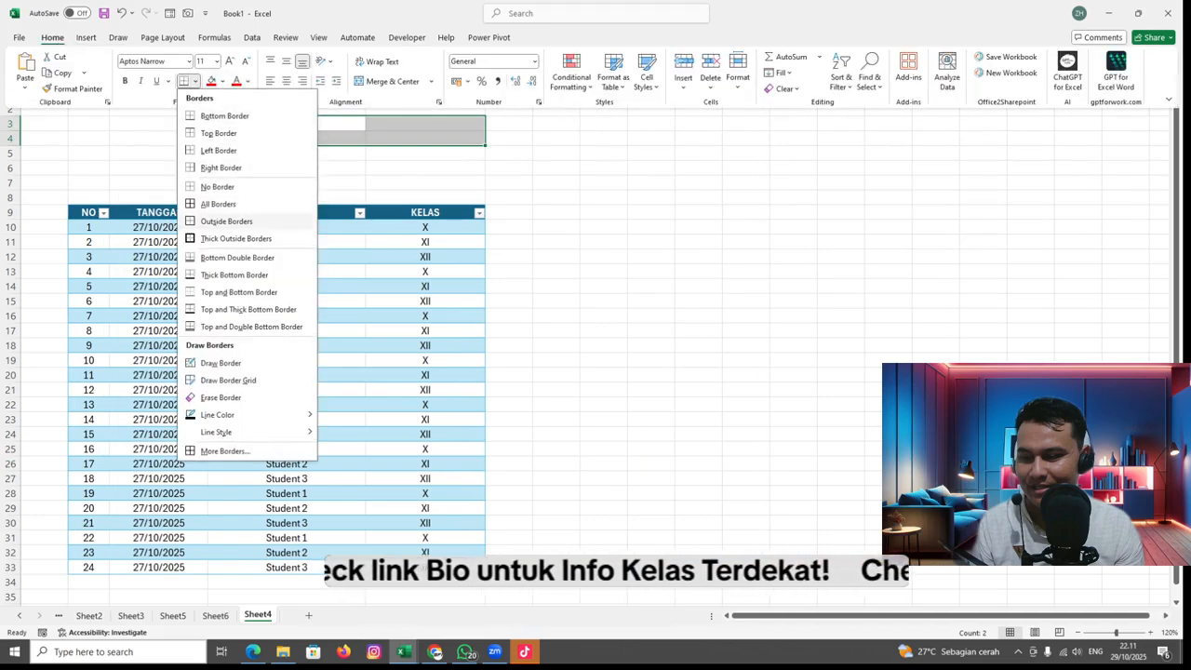
left_click(218, 204)
left_click(650, 255)
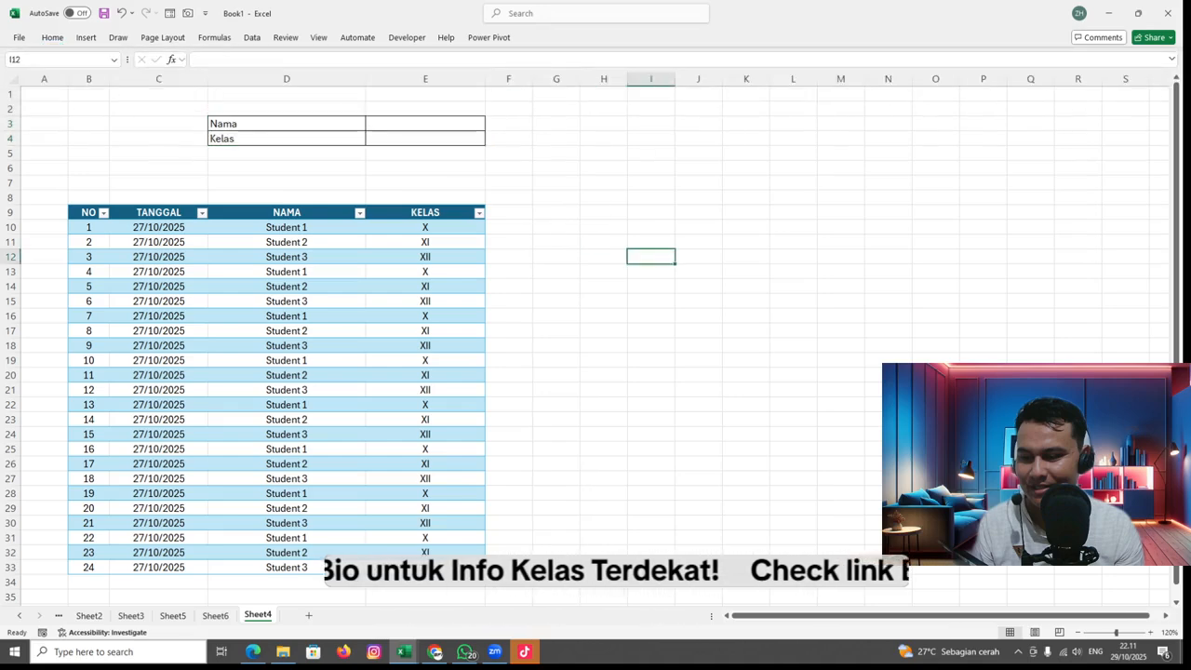
- Format the Nama and Kelas labels in D3:D4 with a dark teal theme fill and bold white text
left_click_drag(286, 123, 287, 139)
left_click(52, 37)
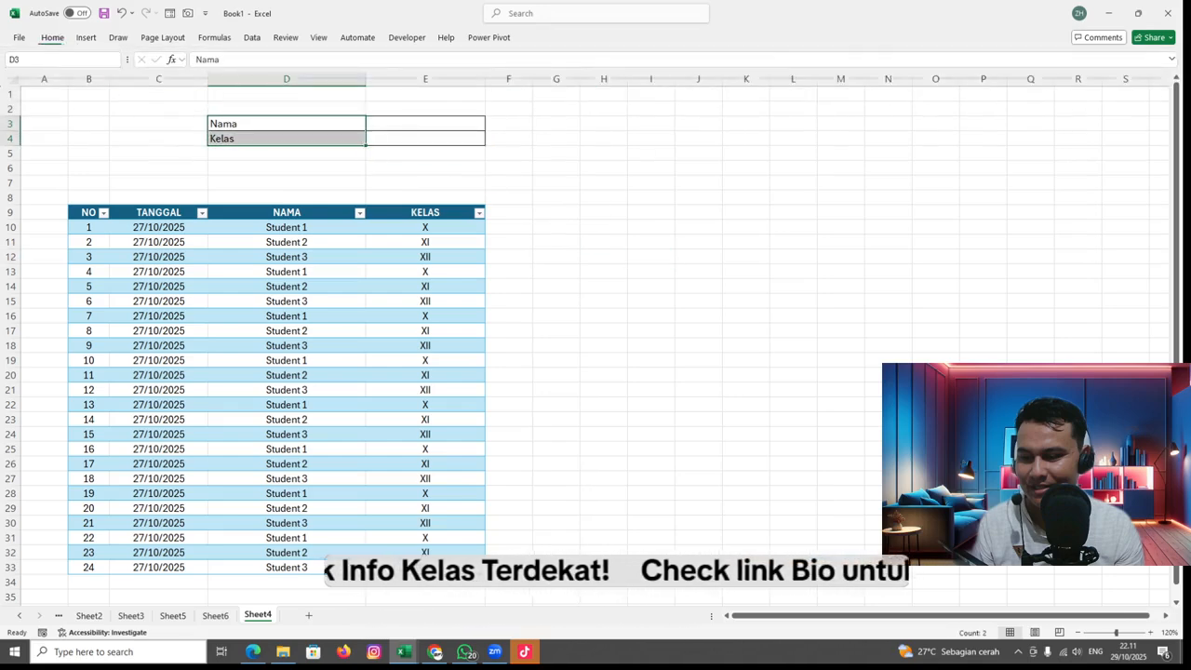
left_click(221, 81)
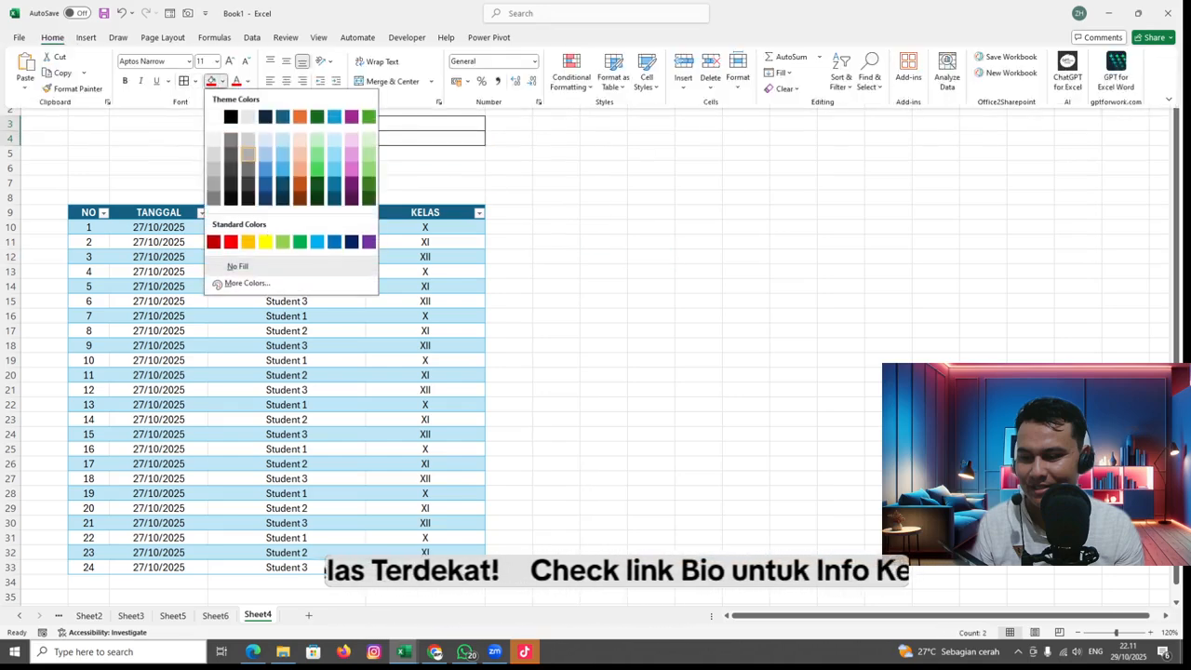
left_click(282, 116)
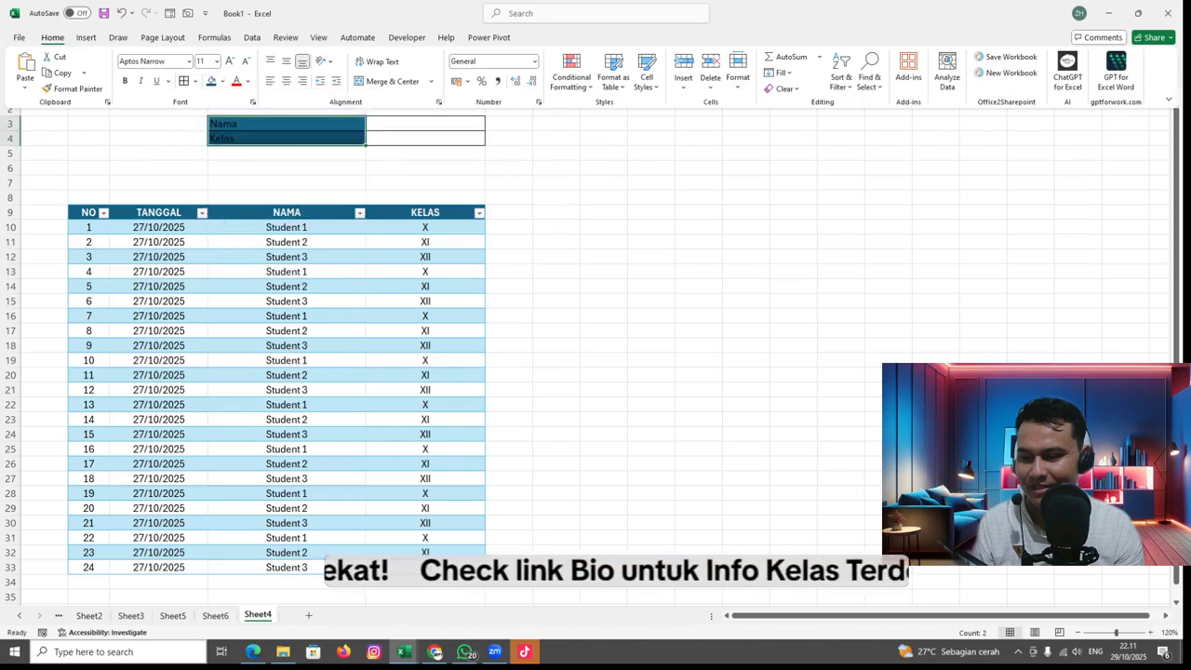
left_click(247, 81)
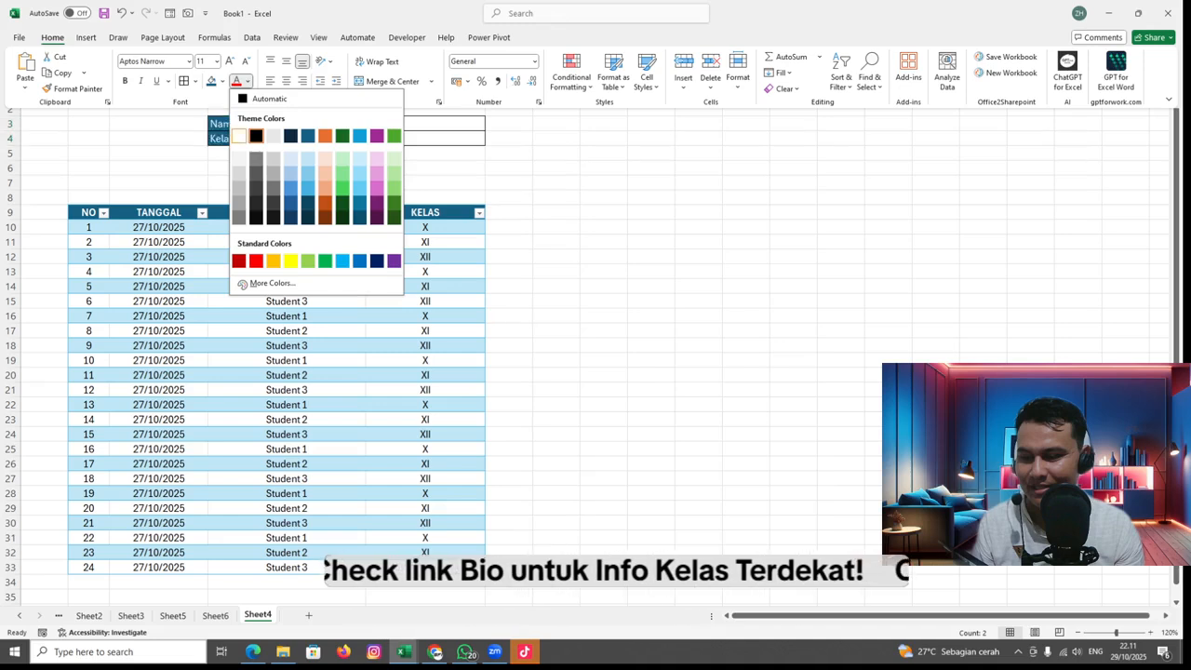
left_click(239, 136)
key("ctrl+b")
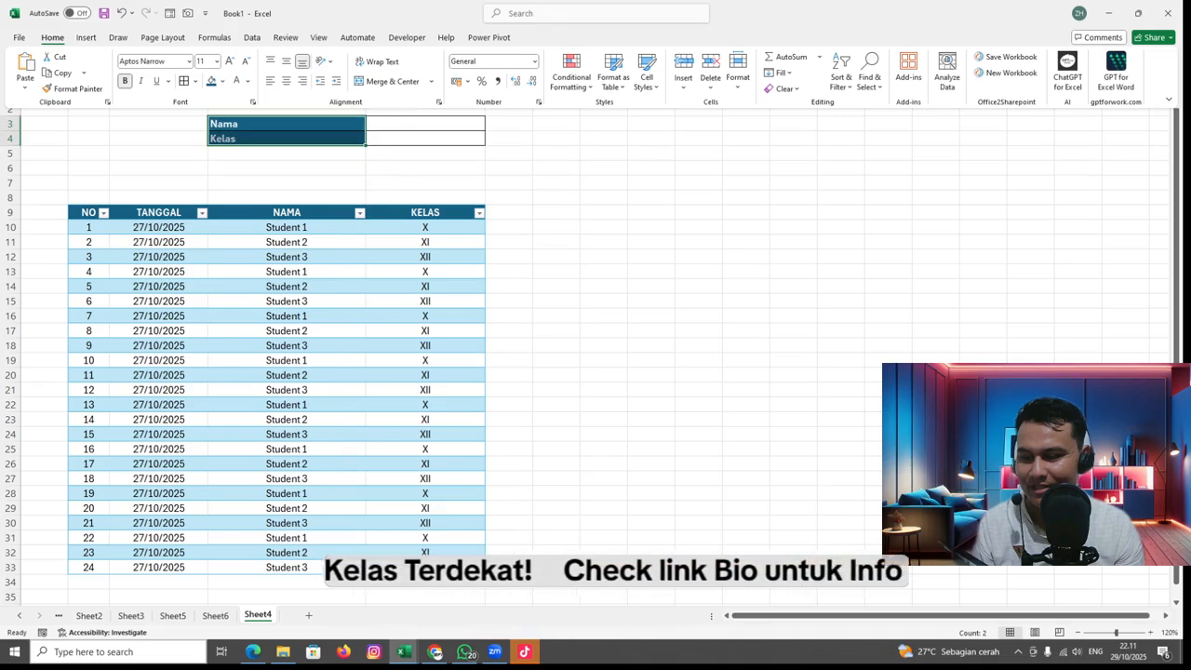
key("Escape")
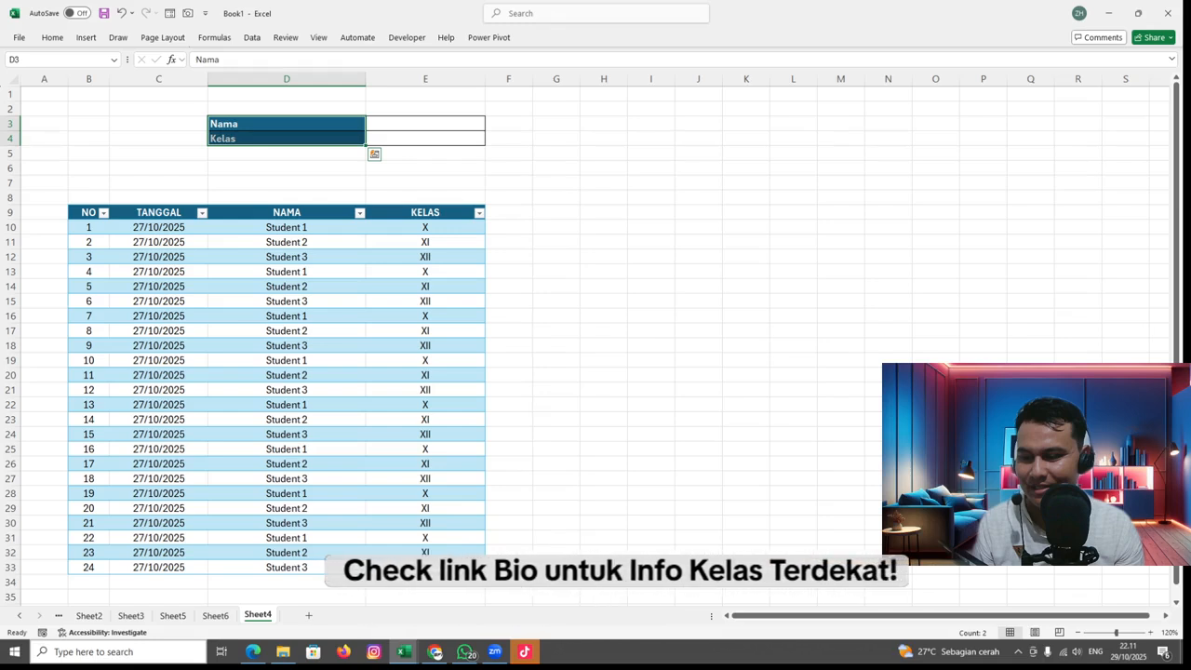
- Move the formatted Nama and Kelas labels from D3:D4 to C3:C4
key("ctrl+c")
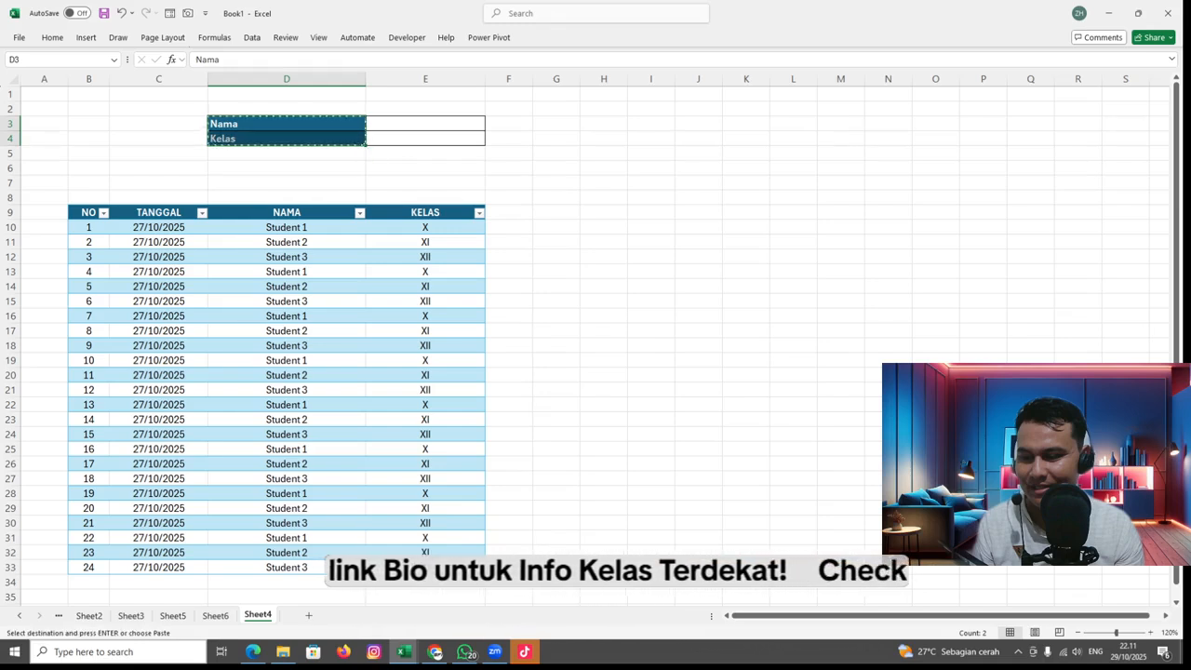
left_click(89, 123)
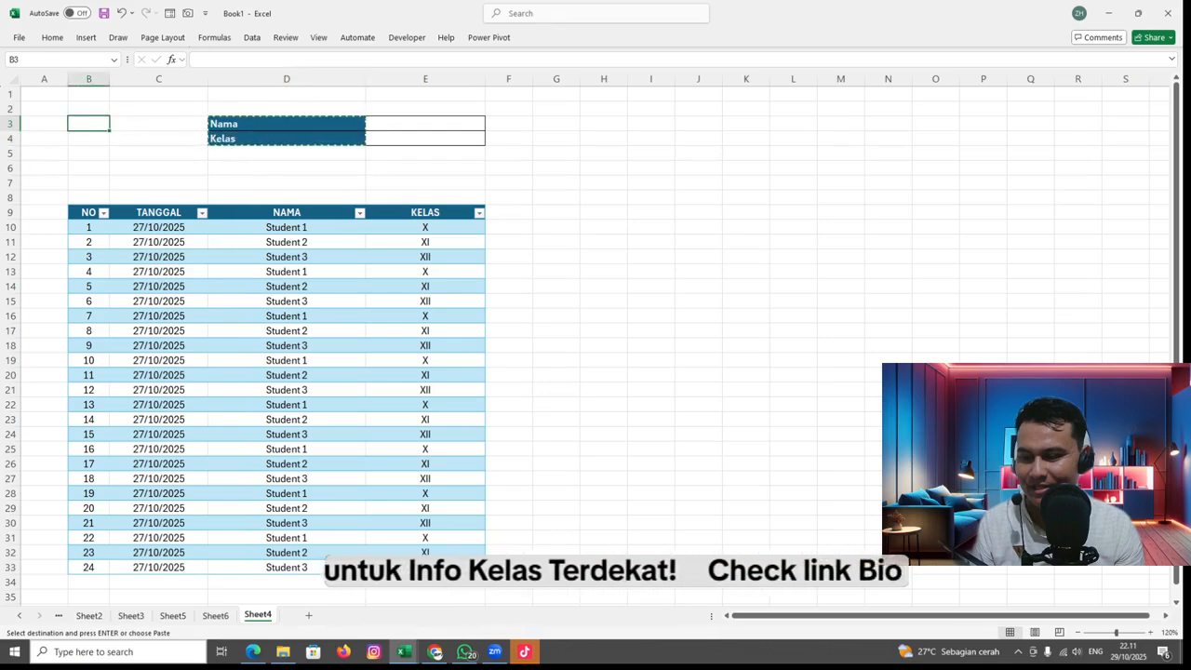
left_click(158, 123)
key("ctrl+v")
- Move the bordered blank input cells from E3:E4 to D3:D4, beside the labels
left_click_drag(425, 124, 426, 138)
key("ctrl+x")
left_click(287, 124)
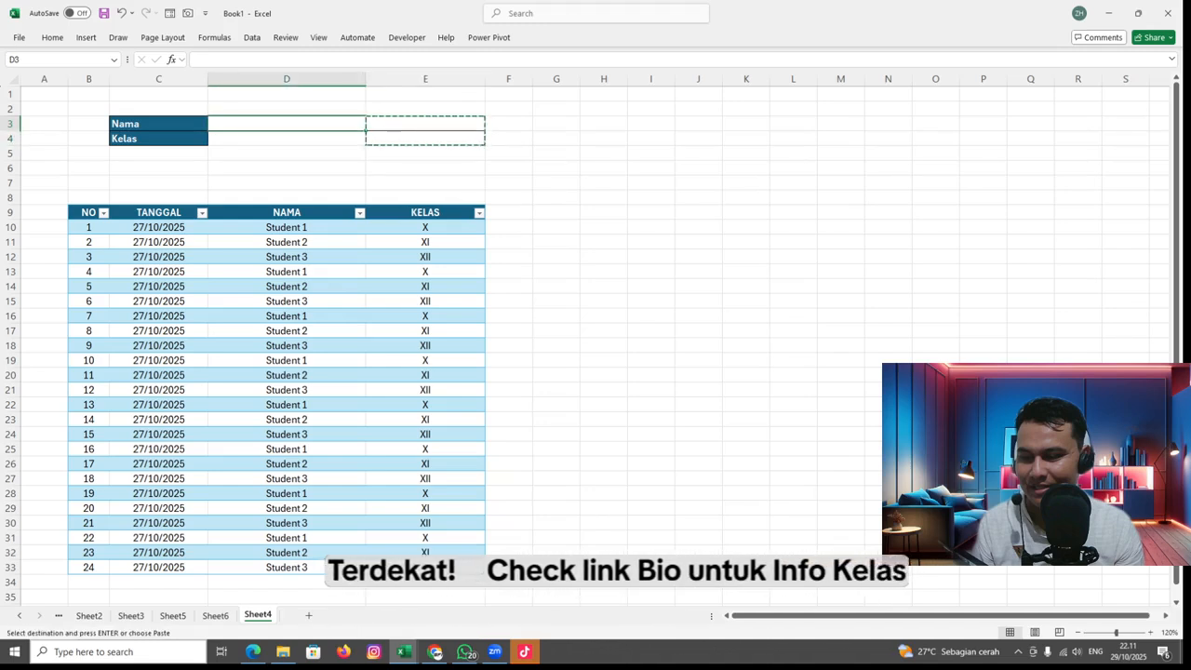
key("ctrl+v")
left_click(425, 169)
left_click(286, 139)
left_click(286, 124)
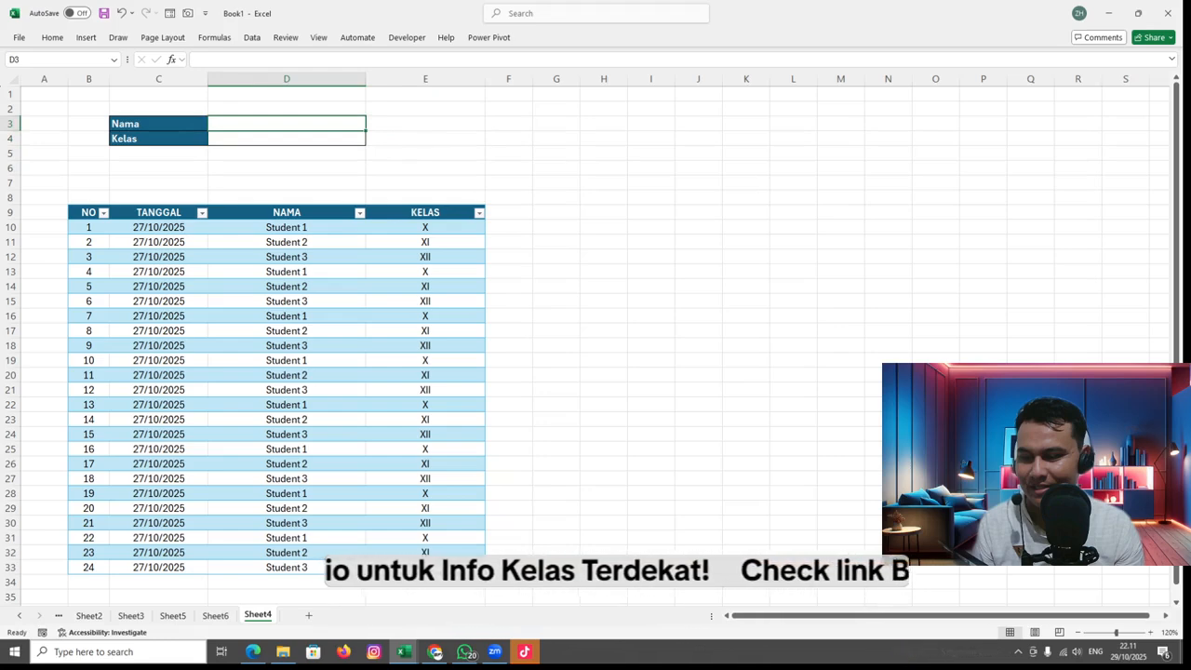
left_click(287, 138)
left_click(287, 257)
left_click(287, 123)
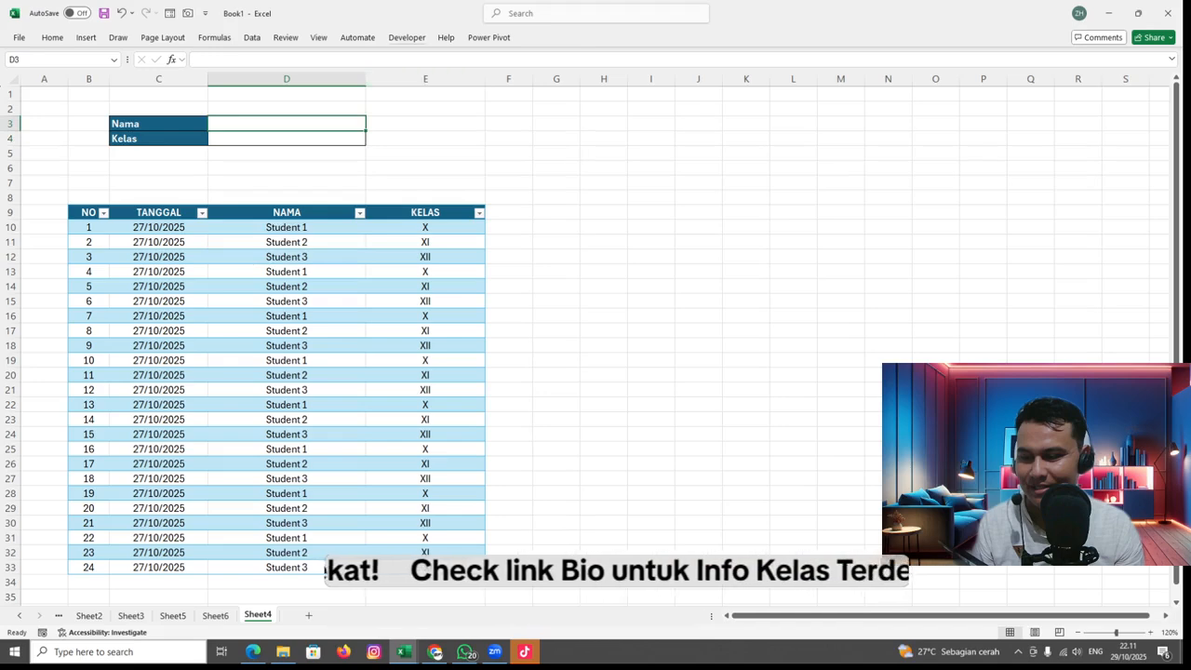
- Check in the ribbon customization options that Developer is enabled among the main tabs, and accept the options
left_click(406, 37)
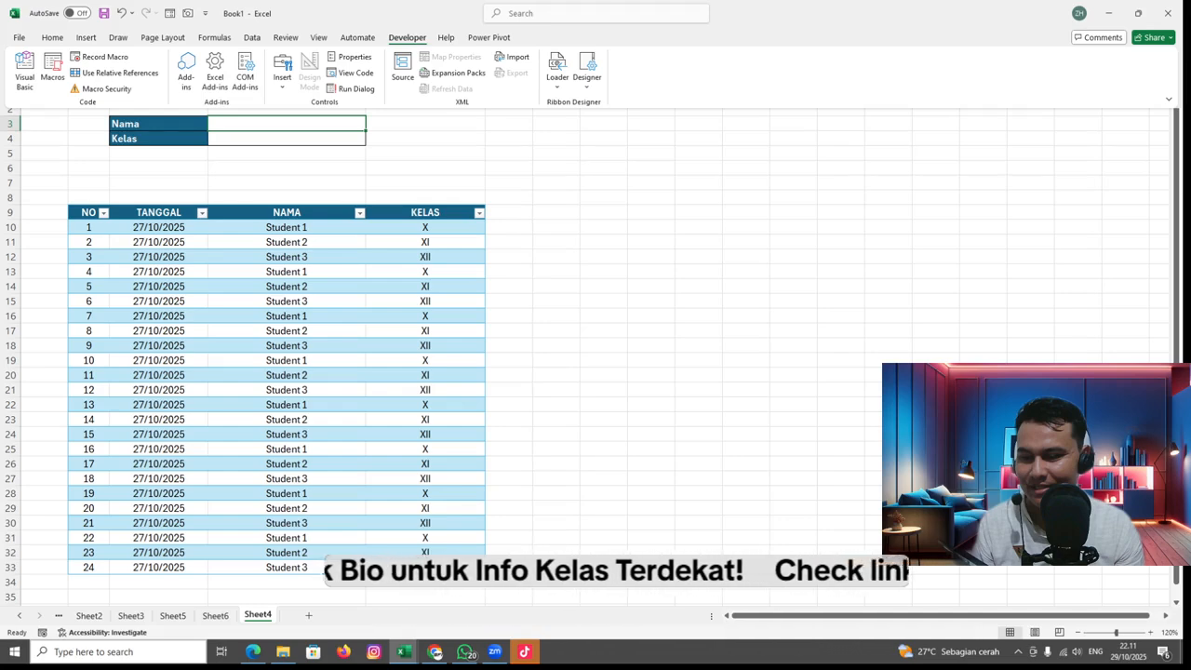
left_click(19, 37)
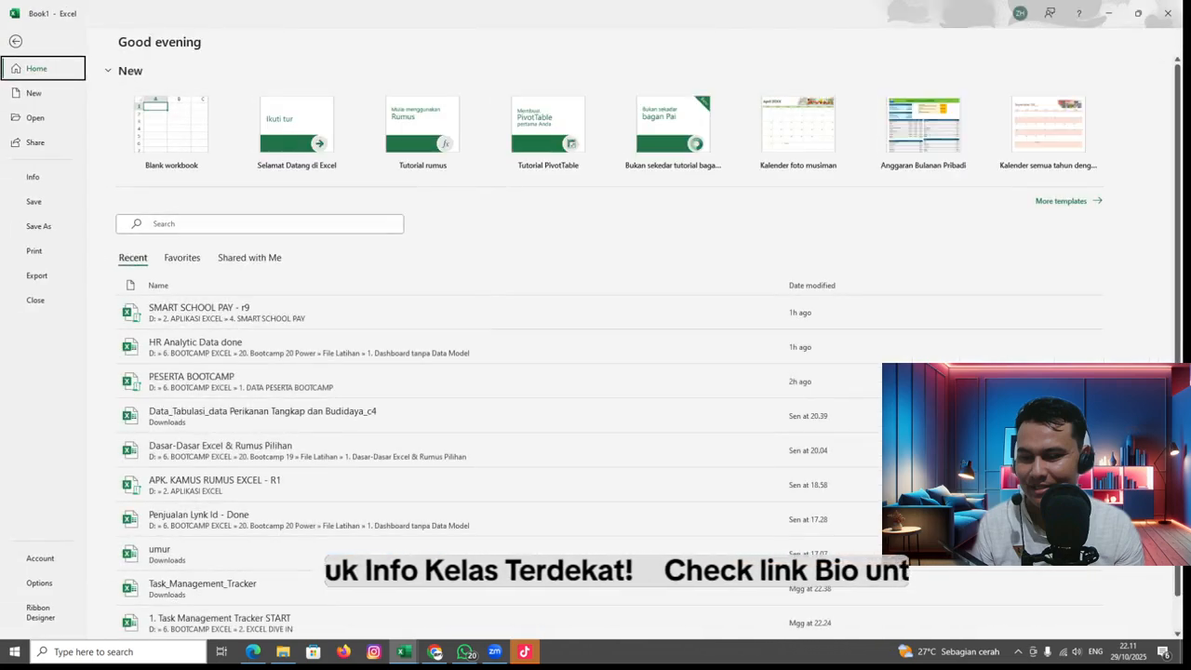
left_click(39, 582)
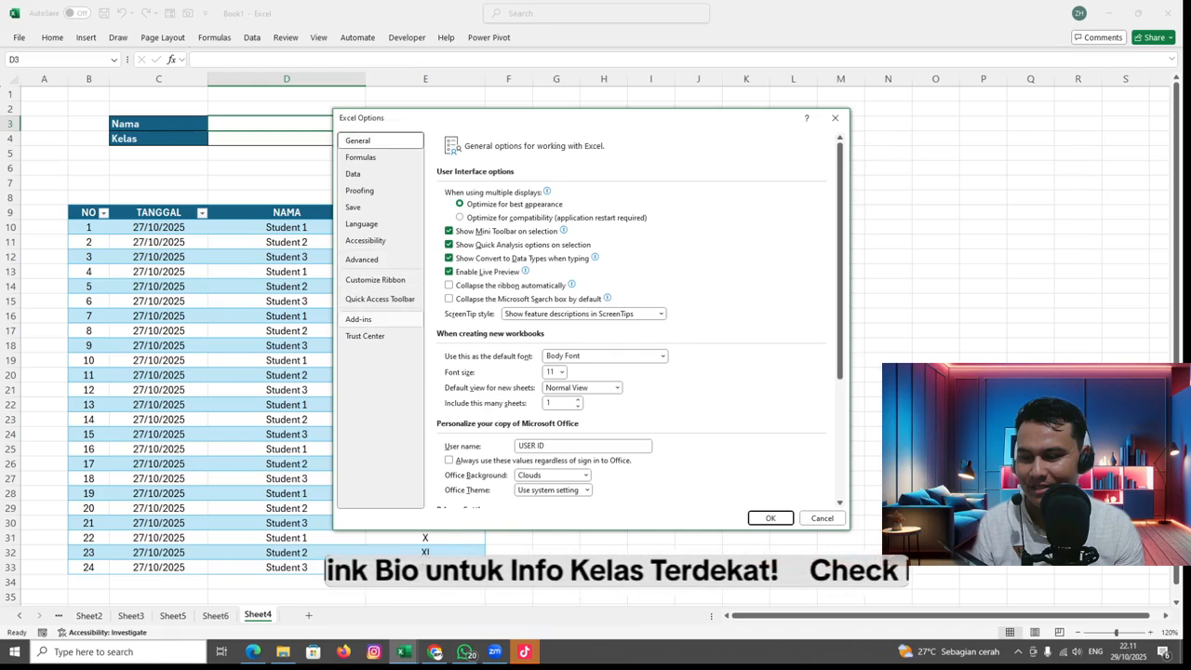
left_click(365, 319)
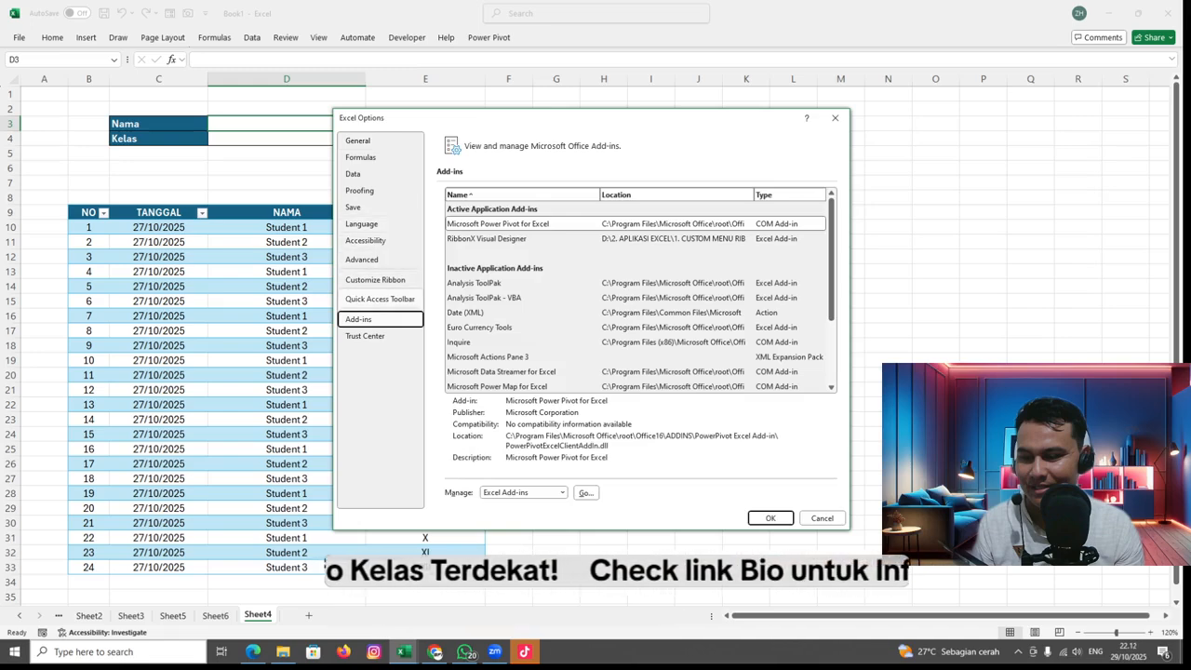
left_click(375, 279)
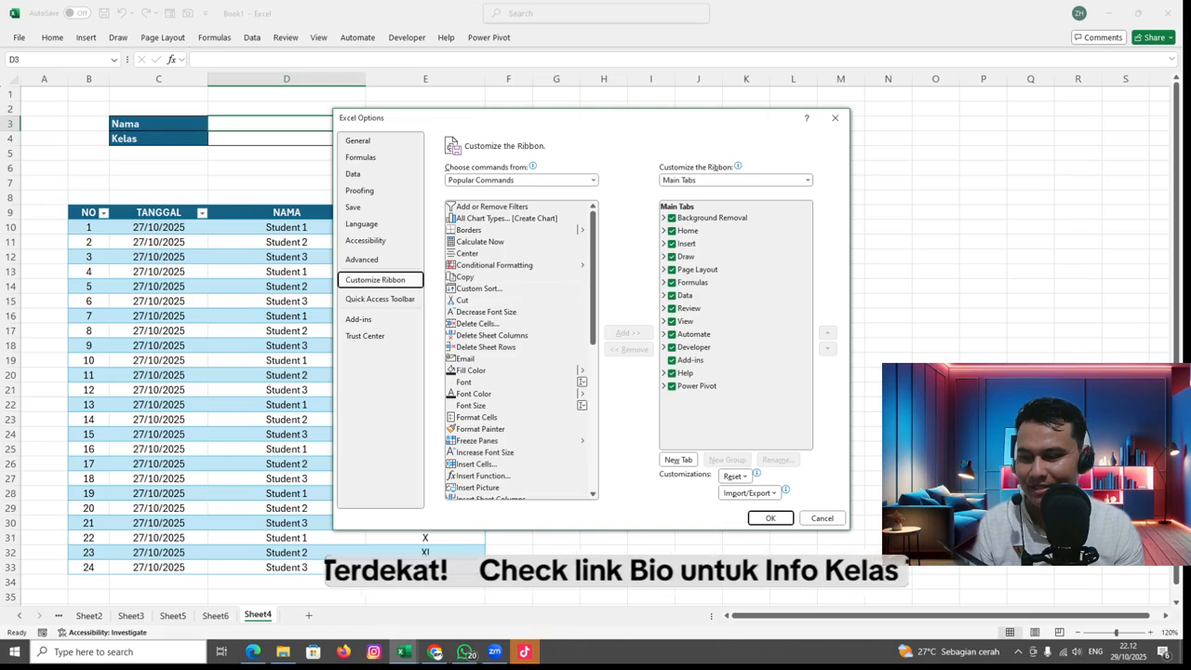
left_click(671, 347)
left_click(672, 347)
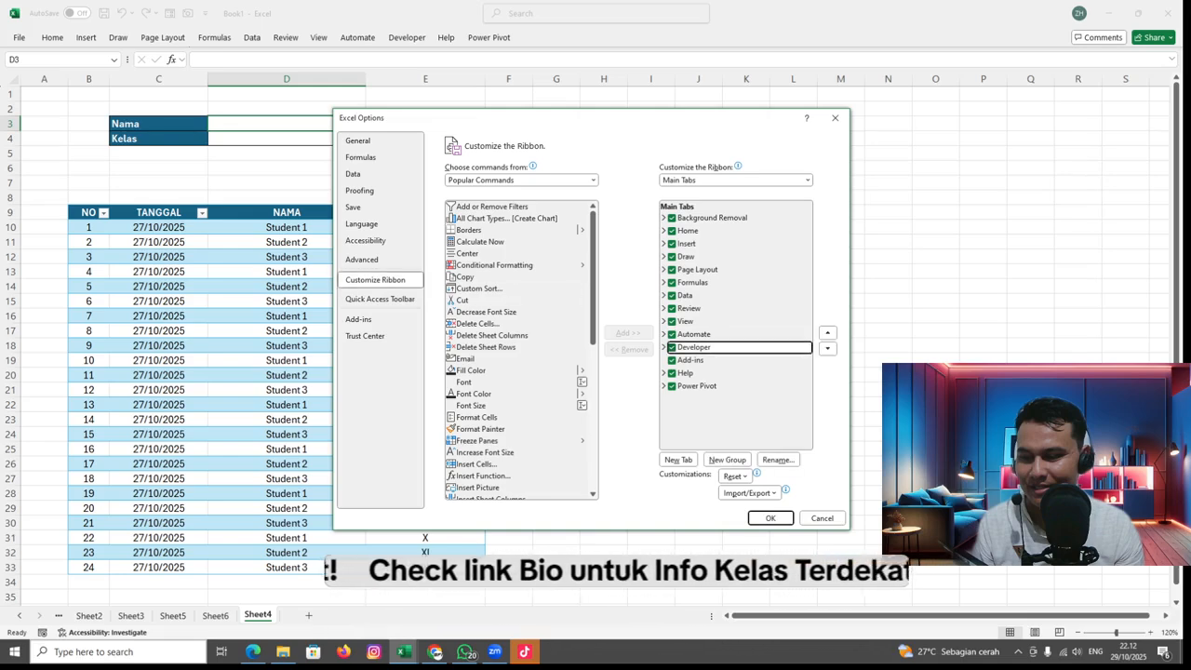
left_click(672, 347)
left_click(672, 347)
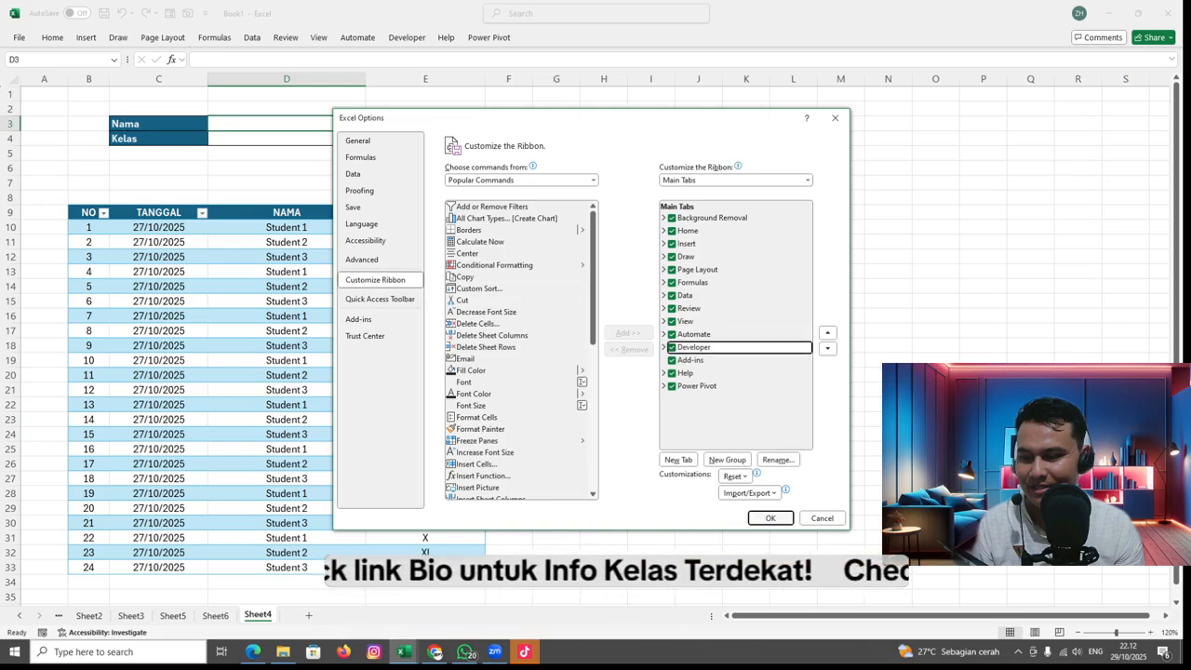
left_click(770, 518)
- Start recording a macro named Save, stored in This Workbook
left_click(407, 37)
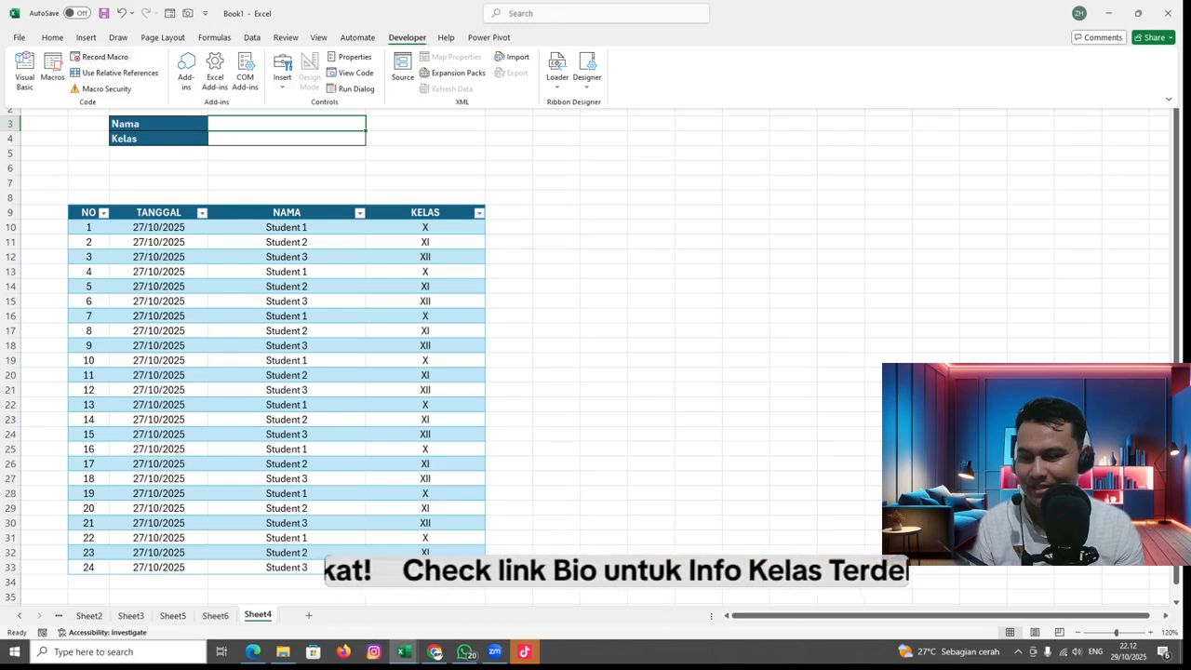
left_click(99, 57)
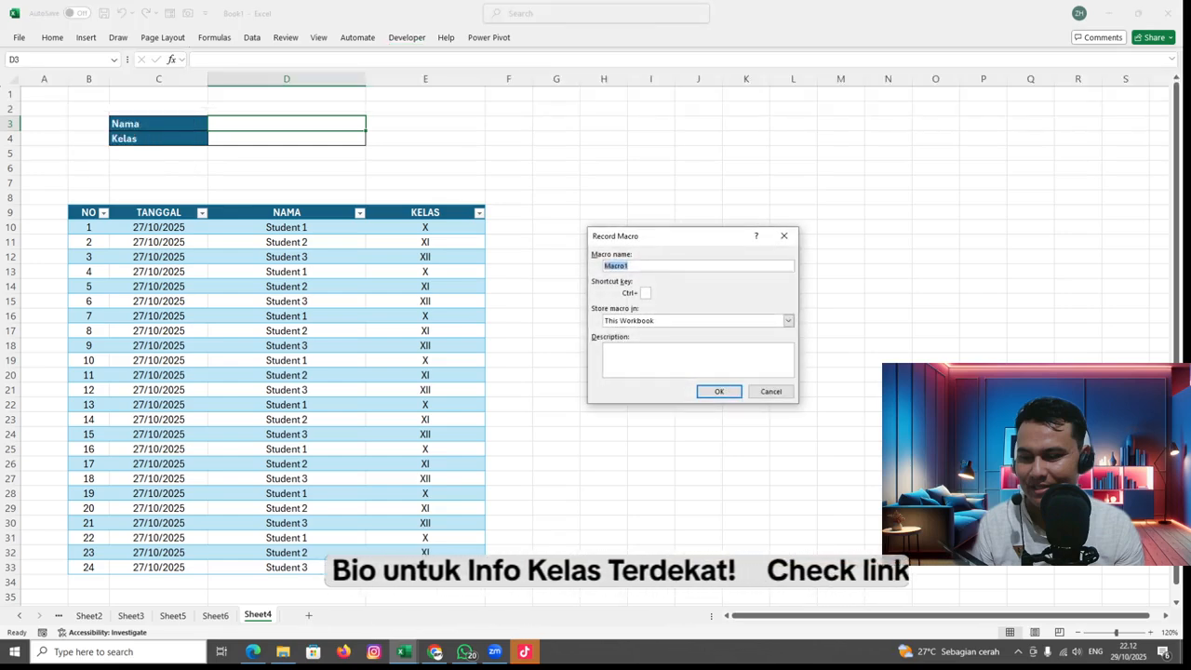
type("Save")
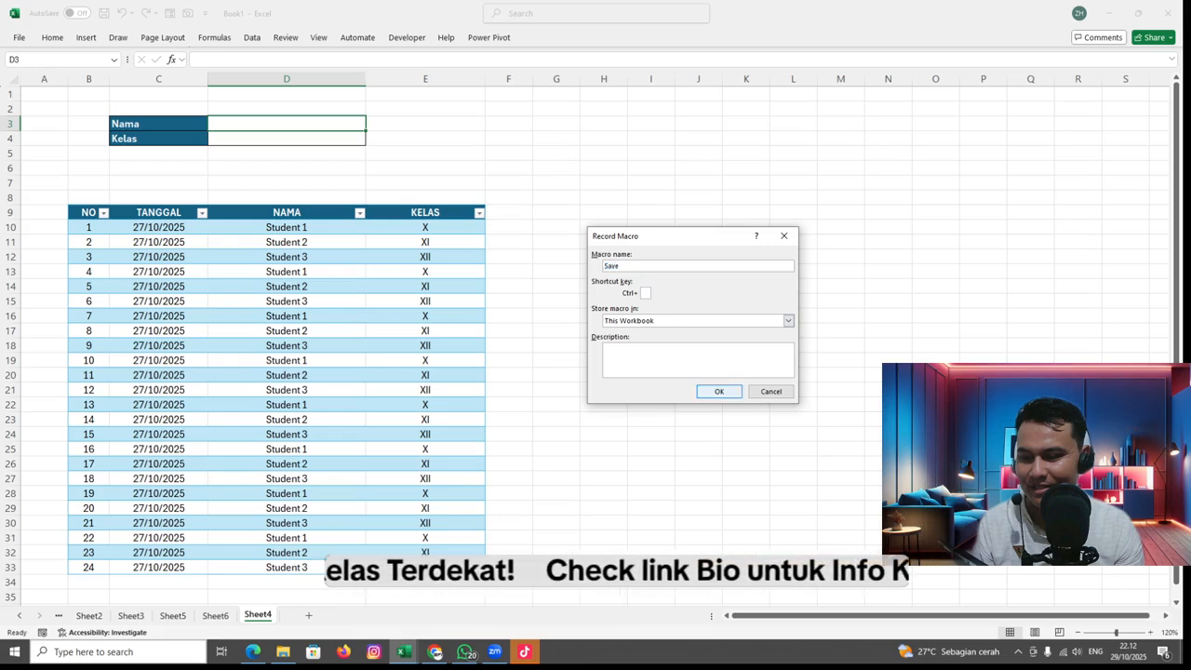
key("Return")
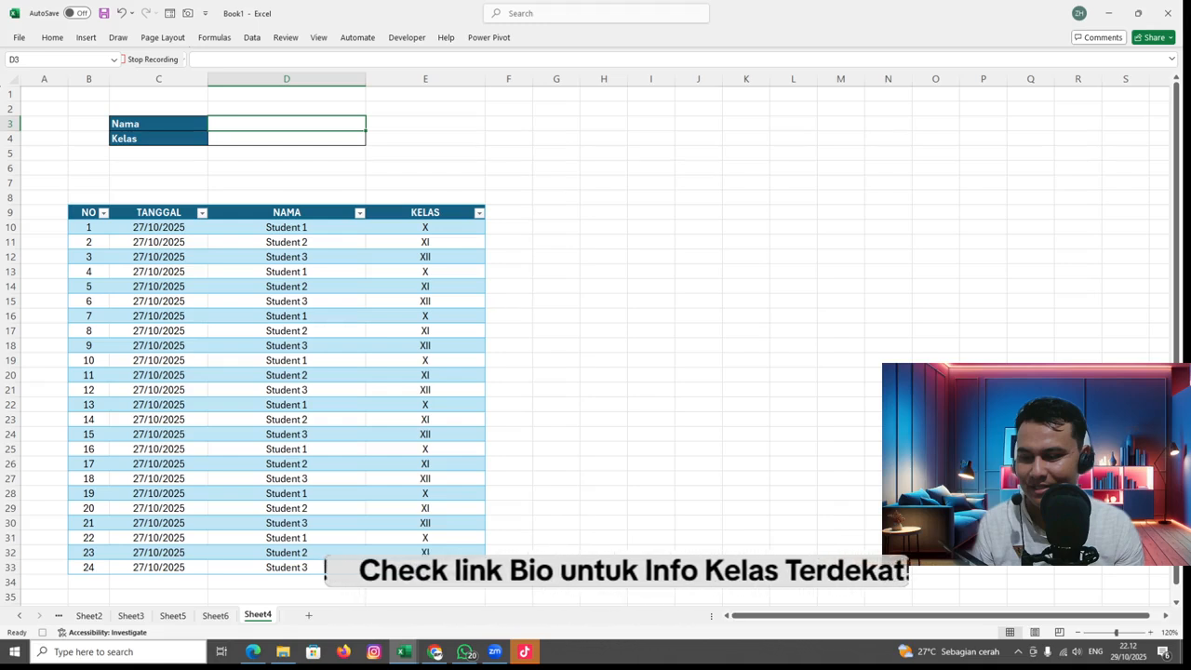
- Insert an empty table row at row 10, directly under the header and above the first student record
key("shift+Down")
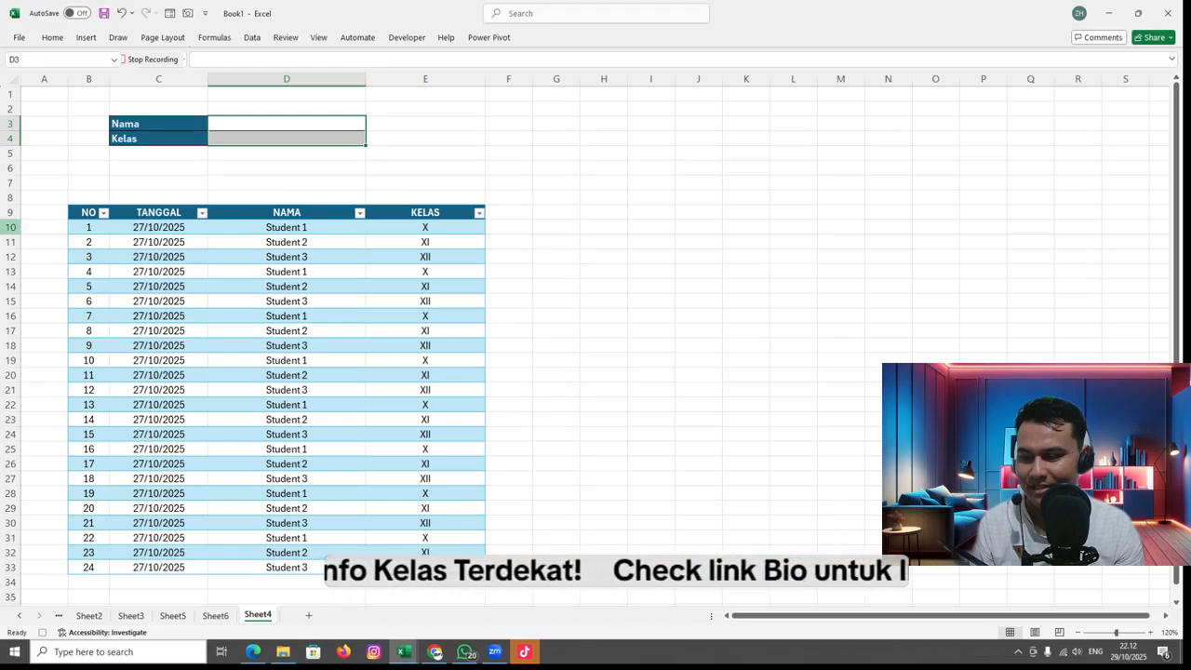
left_click(9, 227)
right_click(9, 227)
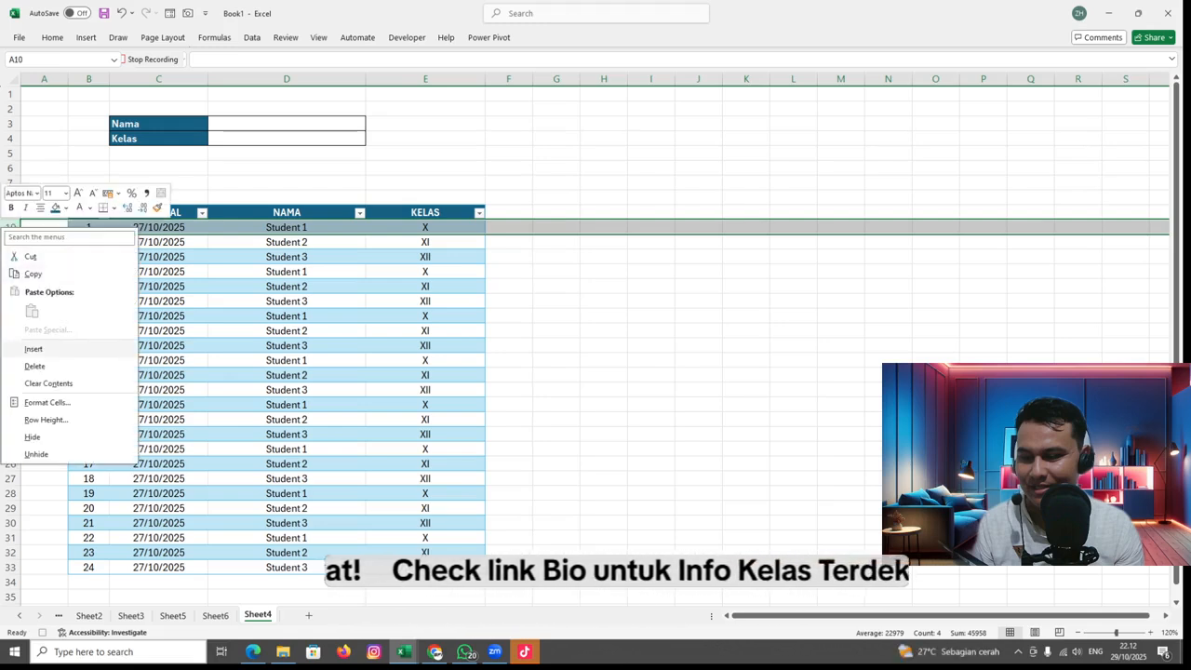
left_click(33, 348)
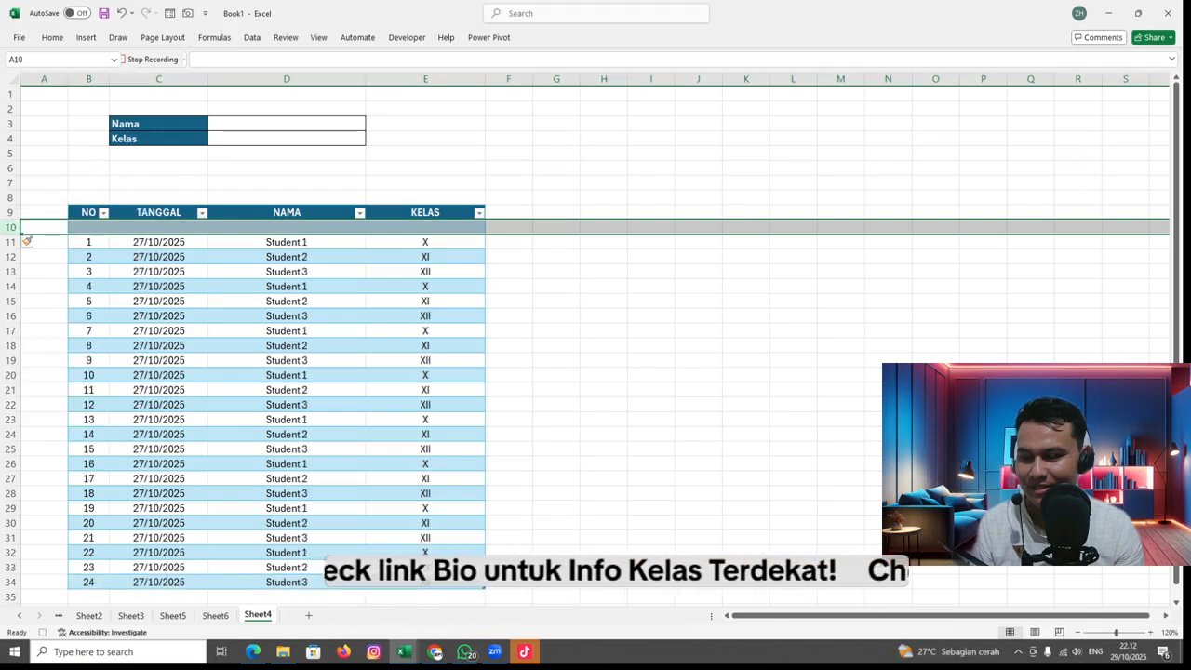
- Copy the input cells D3:D4 and paste them into the new row from D10 as transposed values
left_click(286, 124)
left_click_drag(287, 123, 263, 137)
right_click(262, 138)
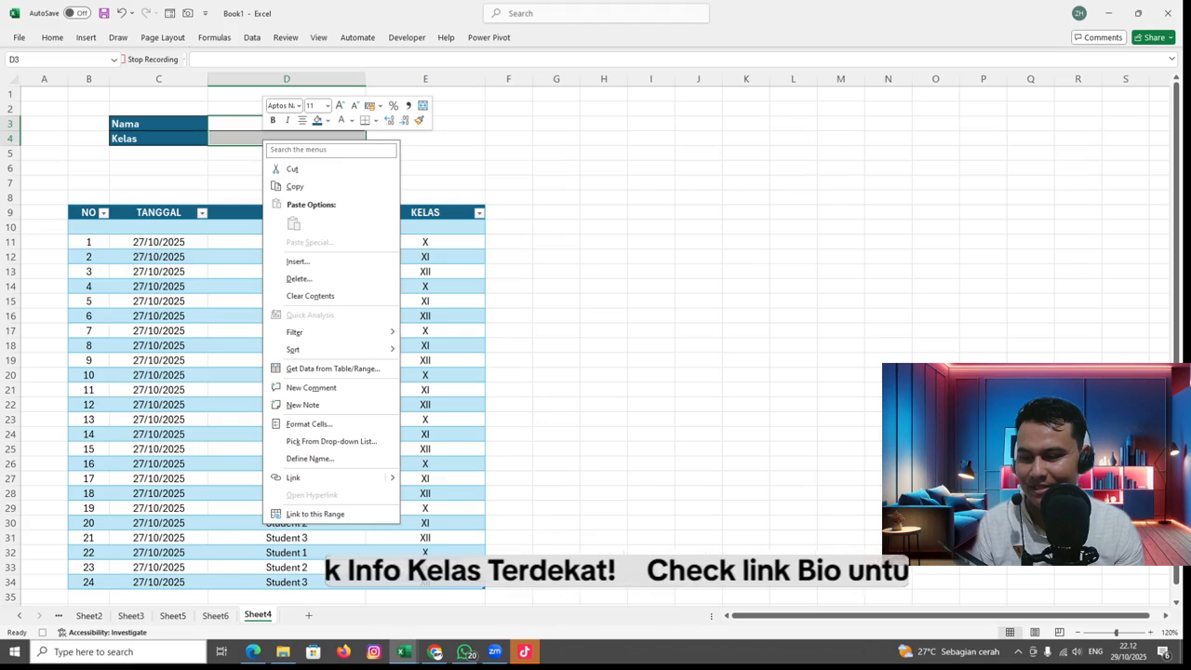
left_click(295, 186)
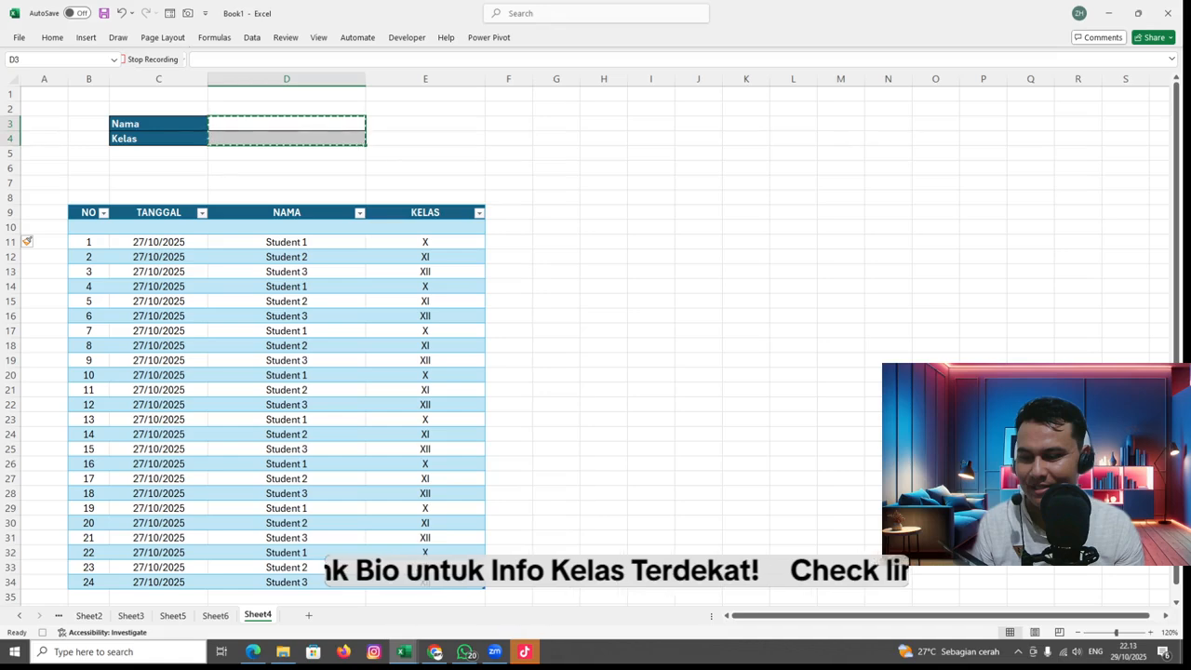
left_click(270, 227)
right_click(270, 227)
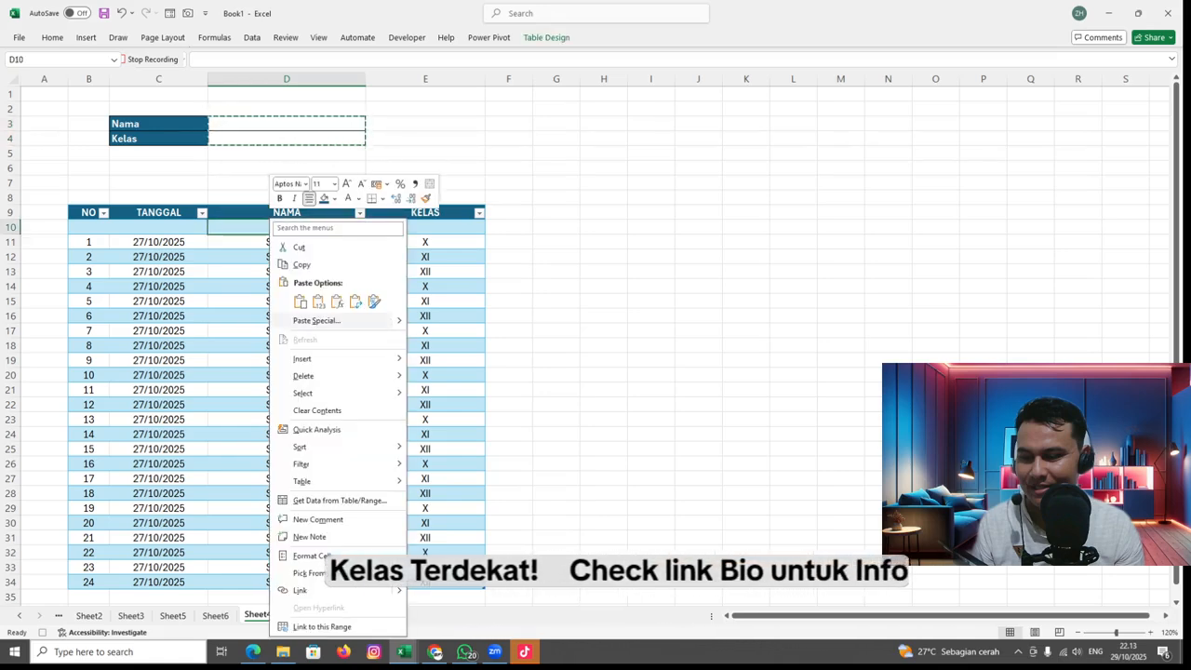
left_click(316, 320)
key("v")
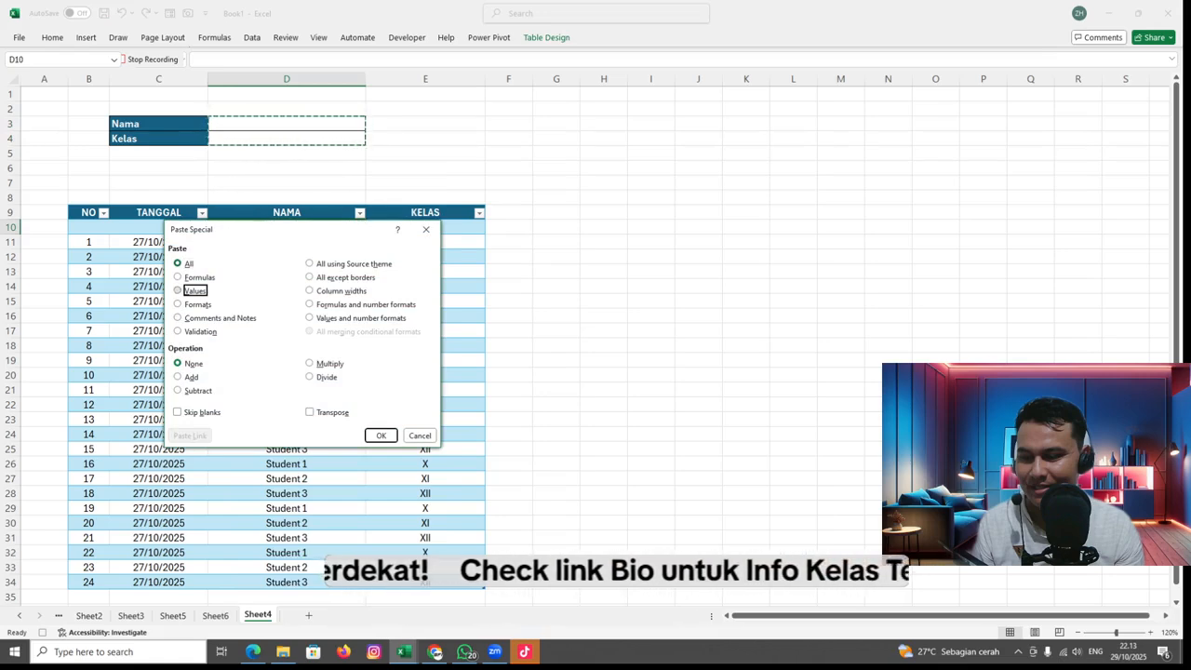
key("e")
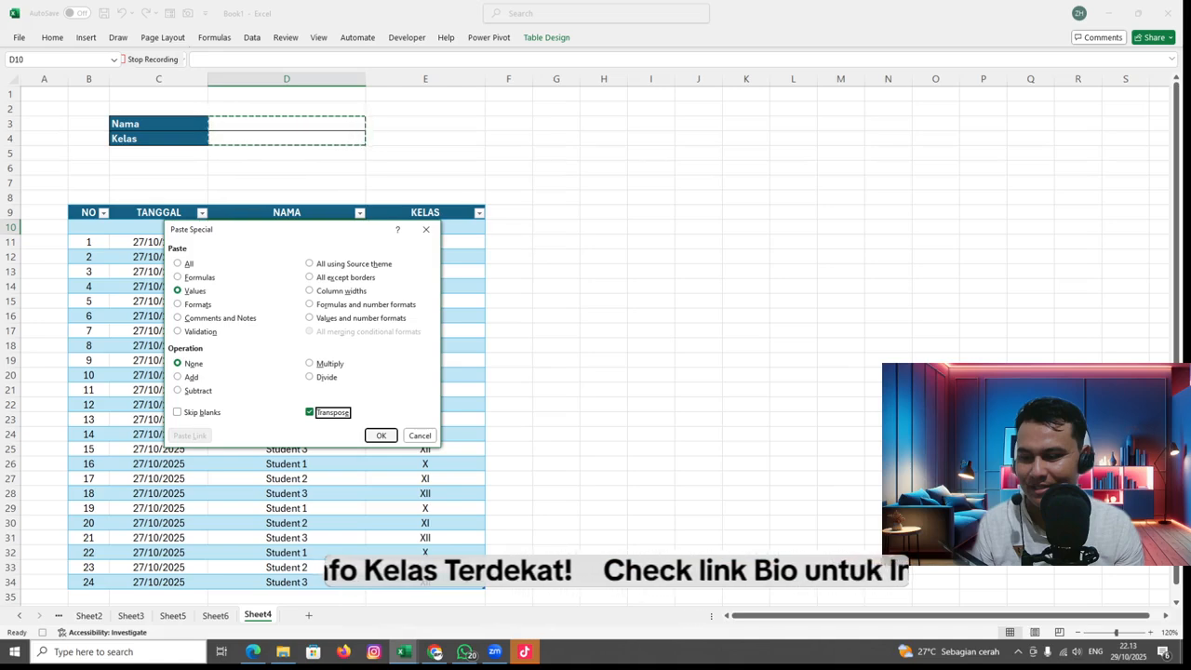
key("Return")
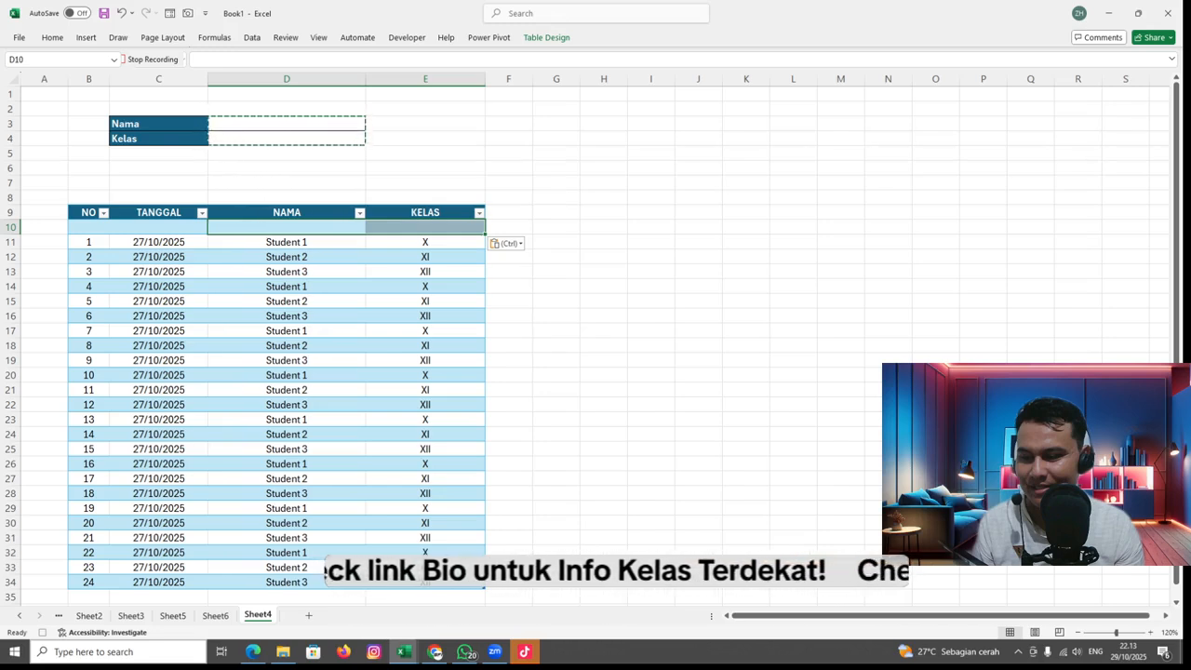
- Clear the contents of the input cells D3:D4, select D3 again and stop recording the macro
left_click_drag(286, 124, 287, 139)
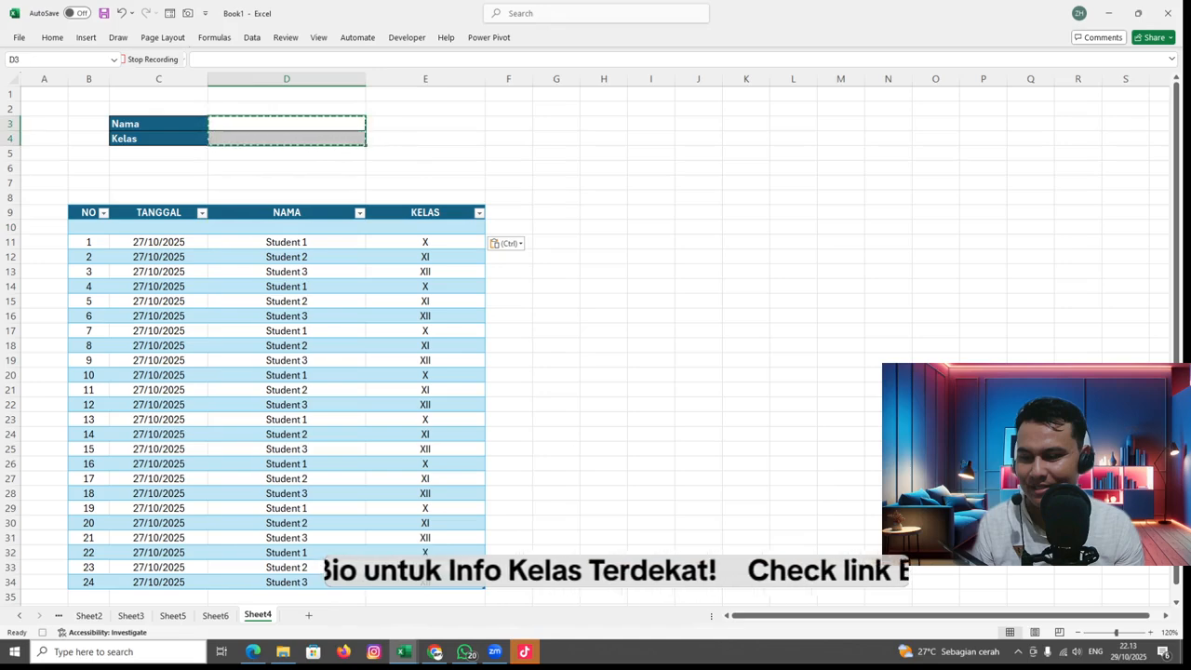
key("Escape")
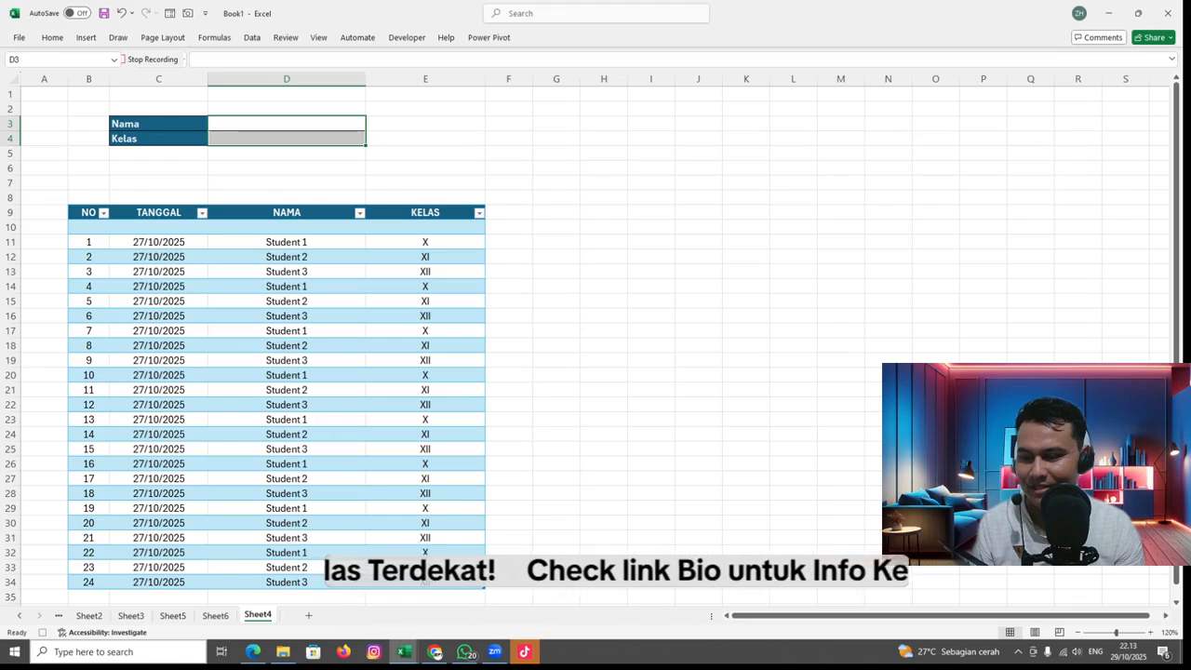
left_click(287, 124)
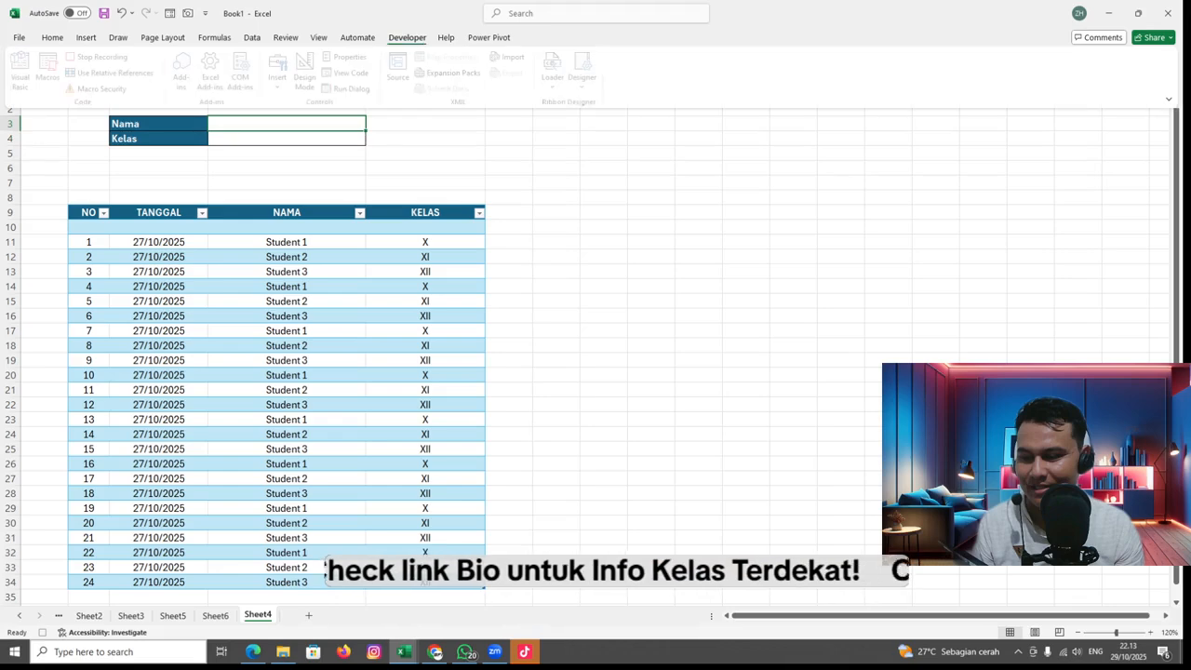
left_click(406, 37)
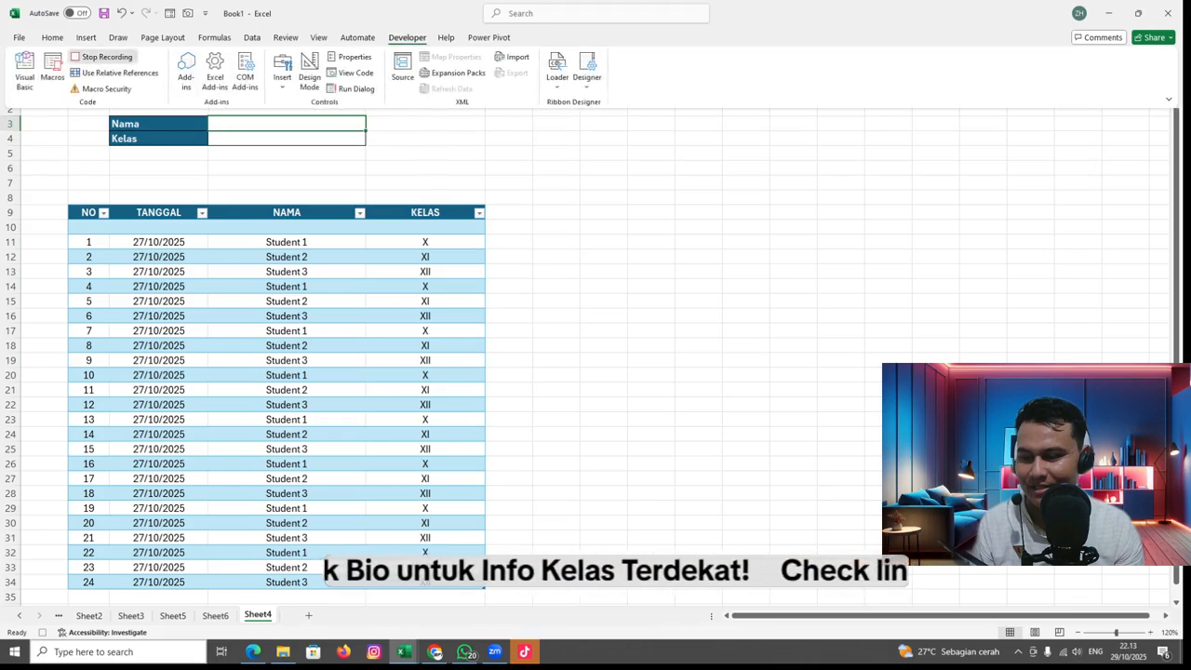
left_click(106, 57)
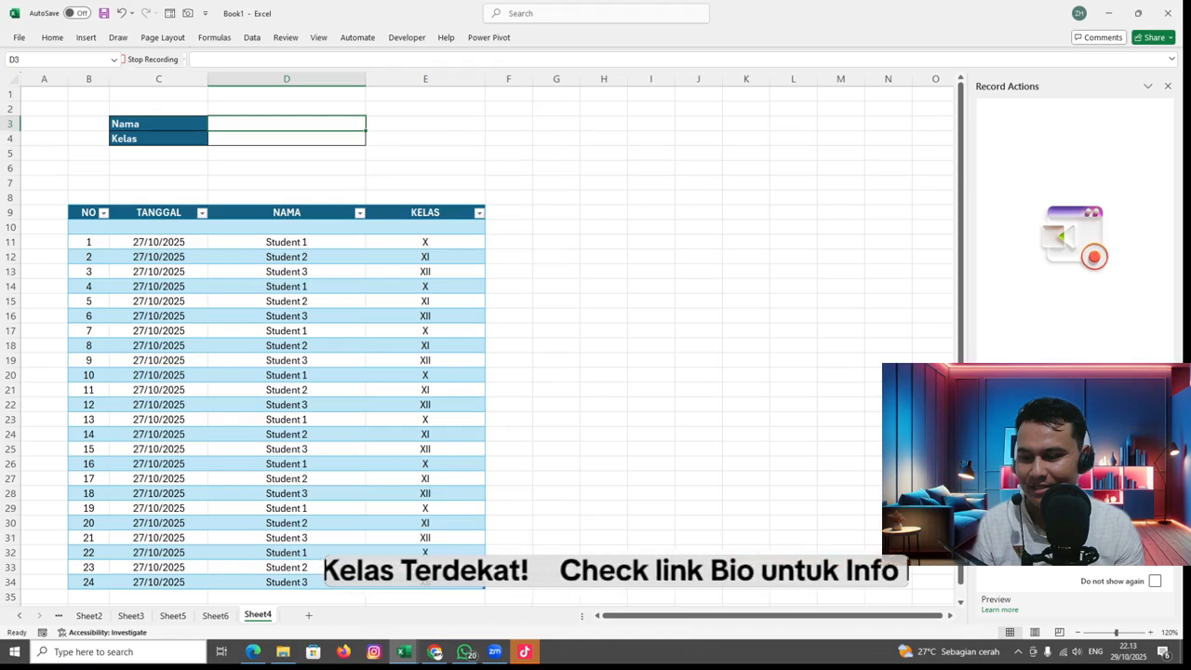
- Review the recorded Save macro's code in Module1 of the Visual Basic editor, and close the editor
left_click(407, 37)
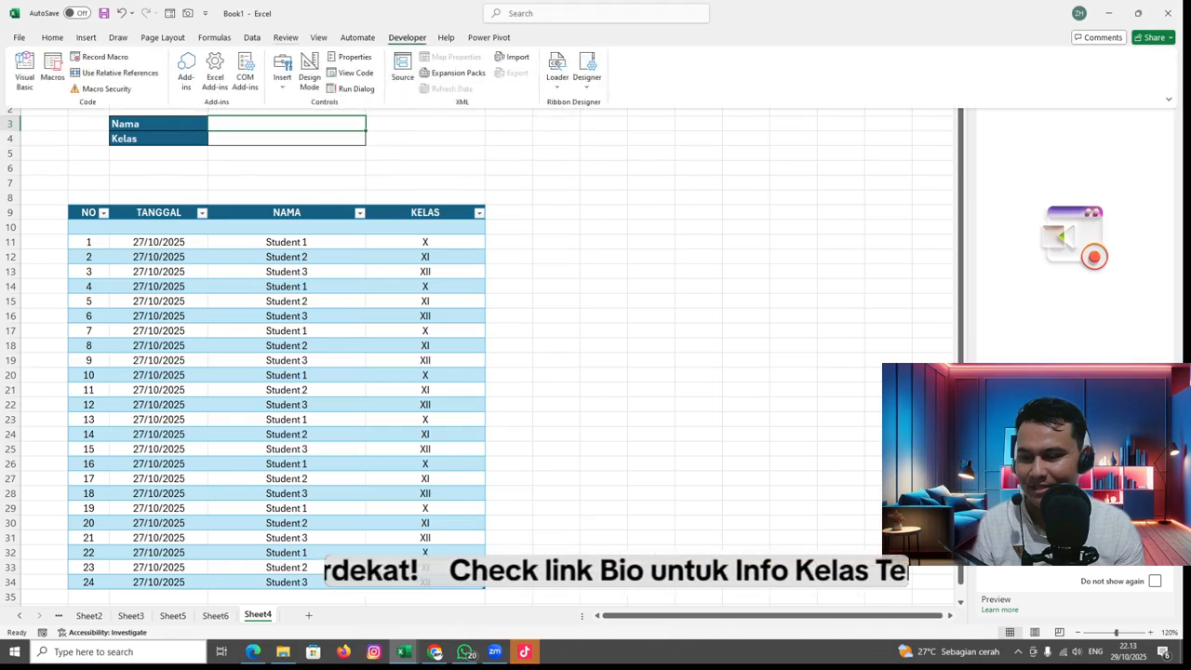
left_click(24, 72)
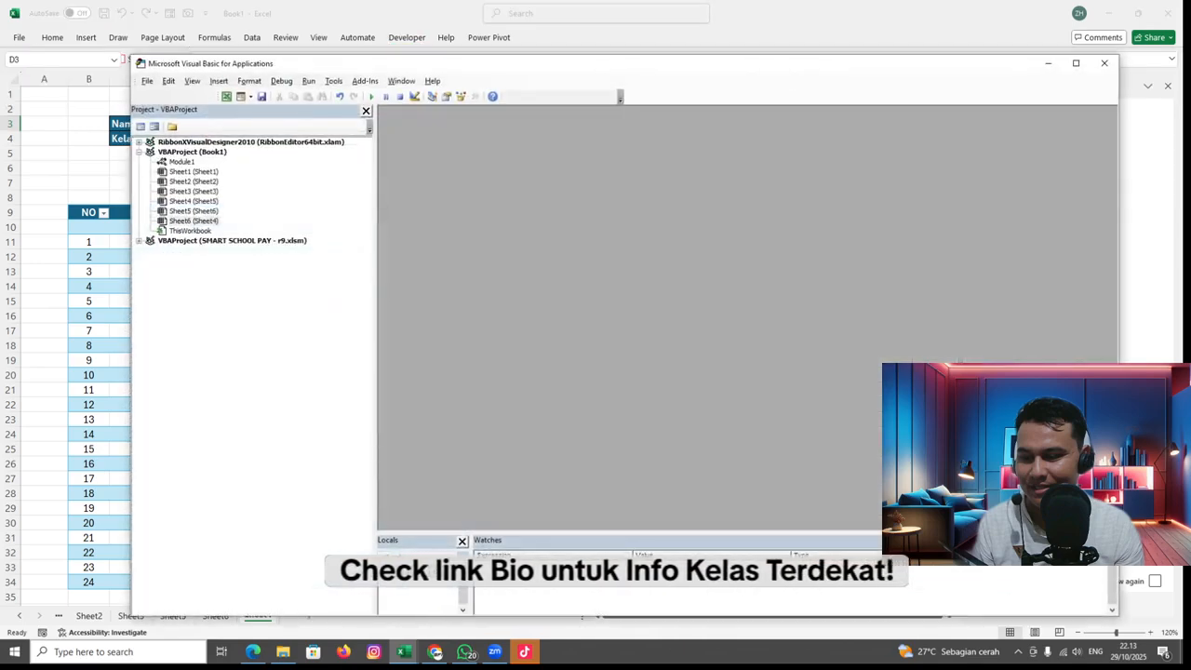
double_click(181, 161)
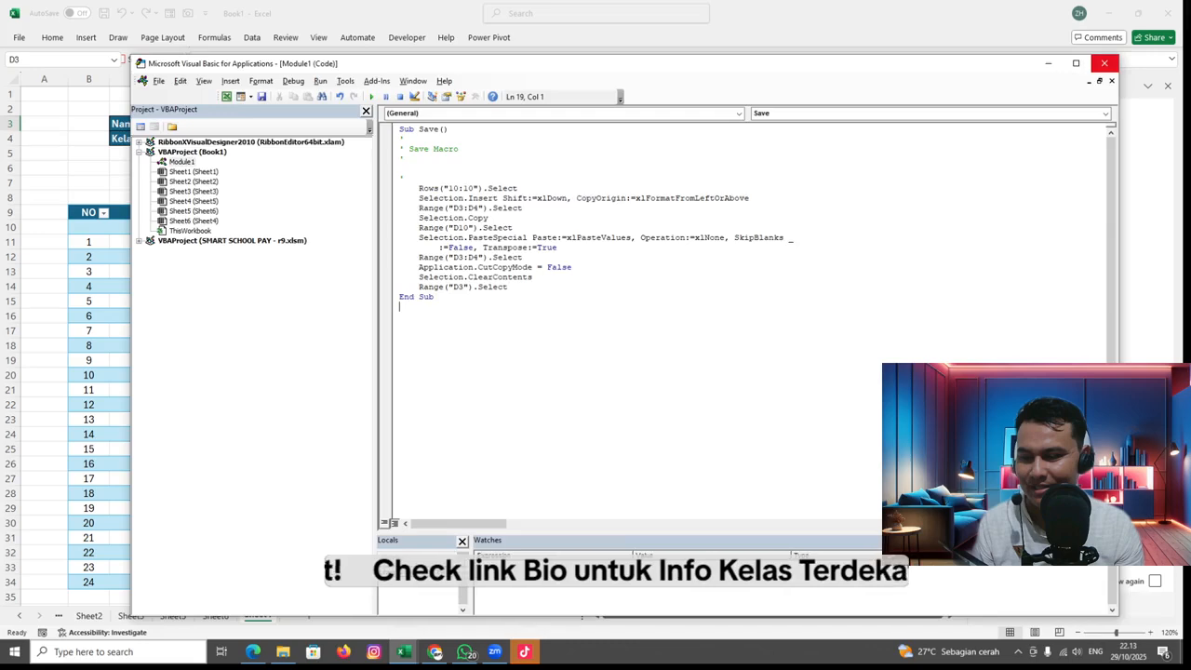
left_click(1105, 63)
- Start inserting a rounded rectangle shape on Sheet4
left_click(556, 198)
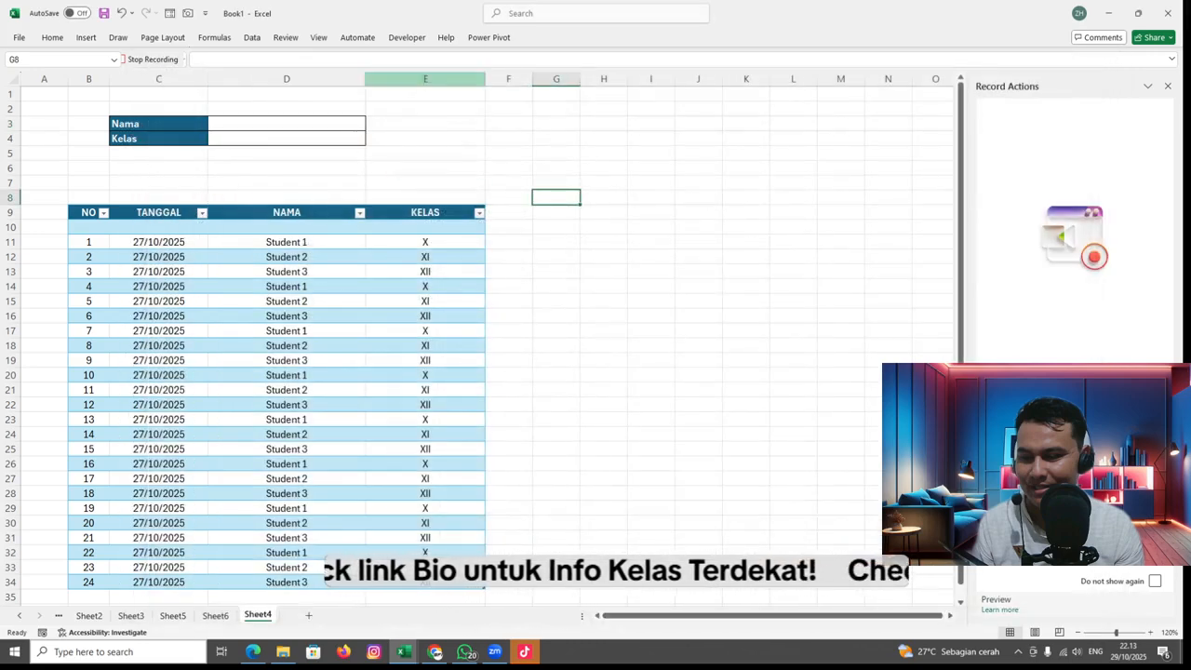
left_click(85, 37)
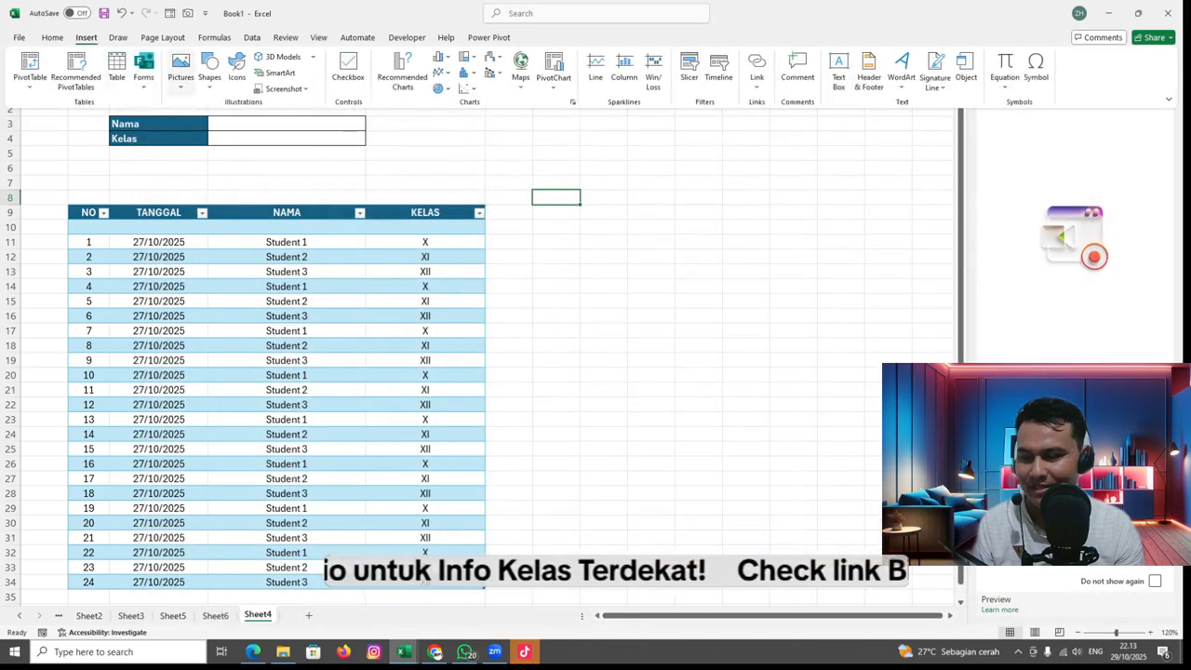
left_click(180, 70)
mouse_move(211, 105)
left_click(209, 70)
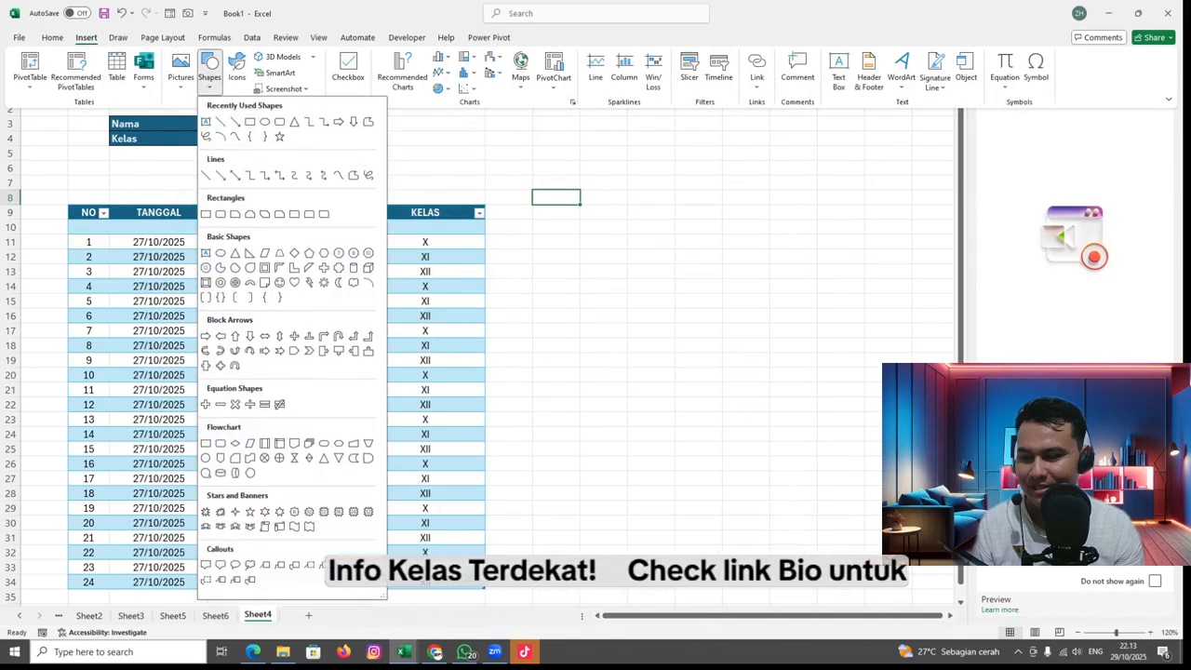
left_click(280, 122)
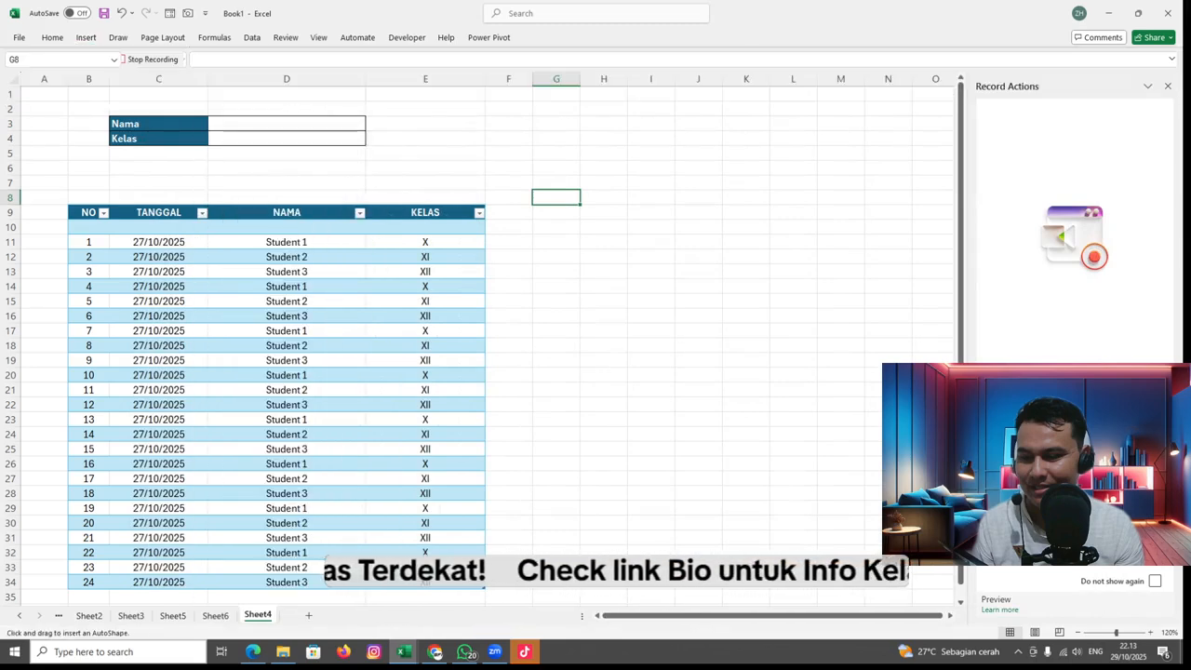